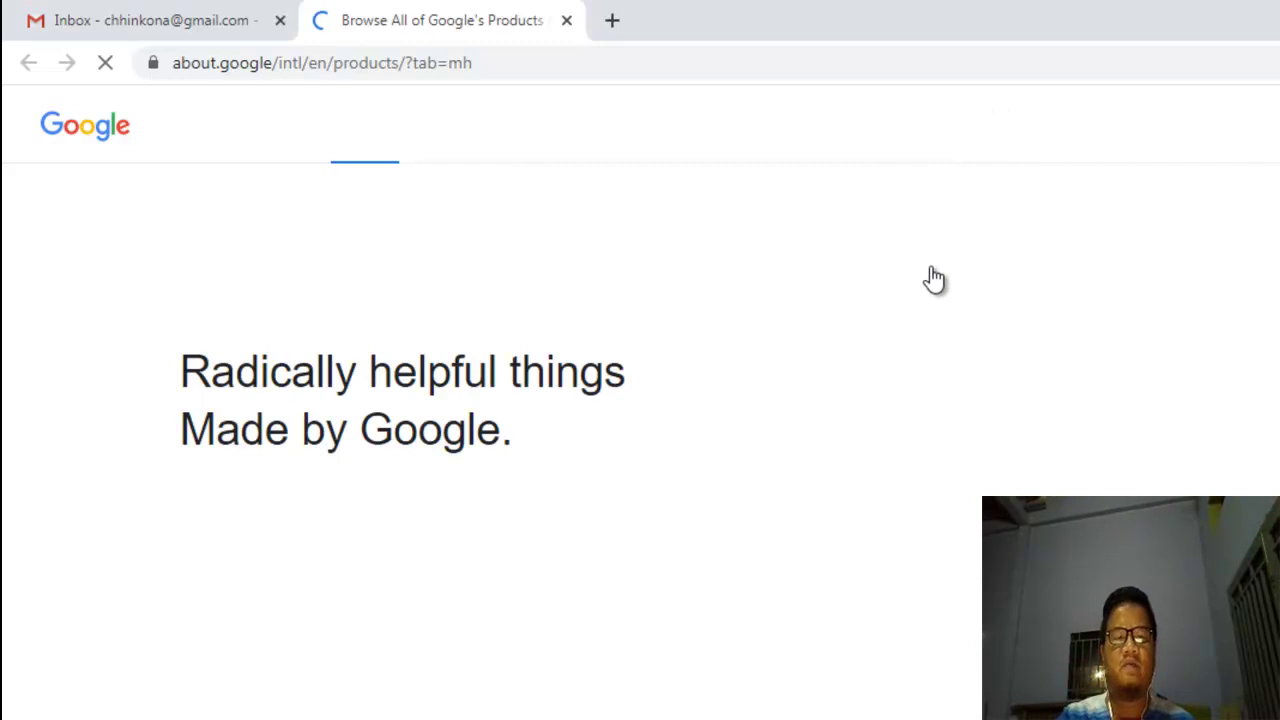
Step: Scroll down the Google Products page to the All products grid to find Forms
scroll(866, 270, "down", 4)
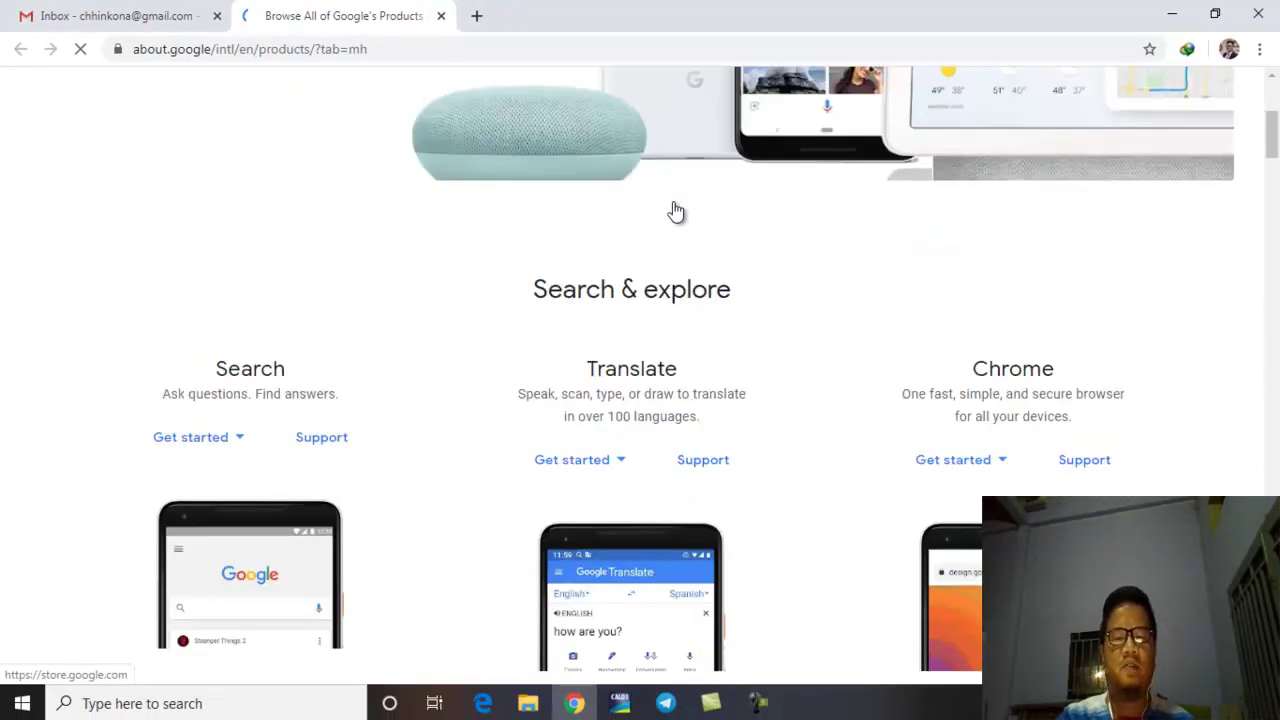
scroll(675, 212, "down", 15)
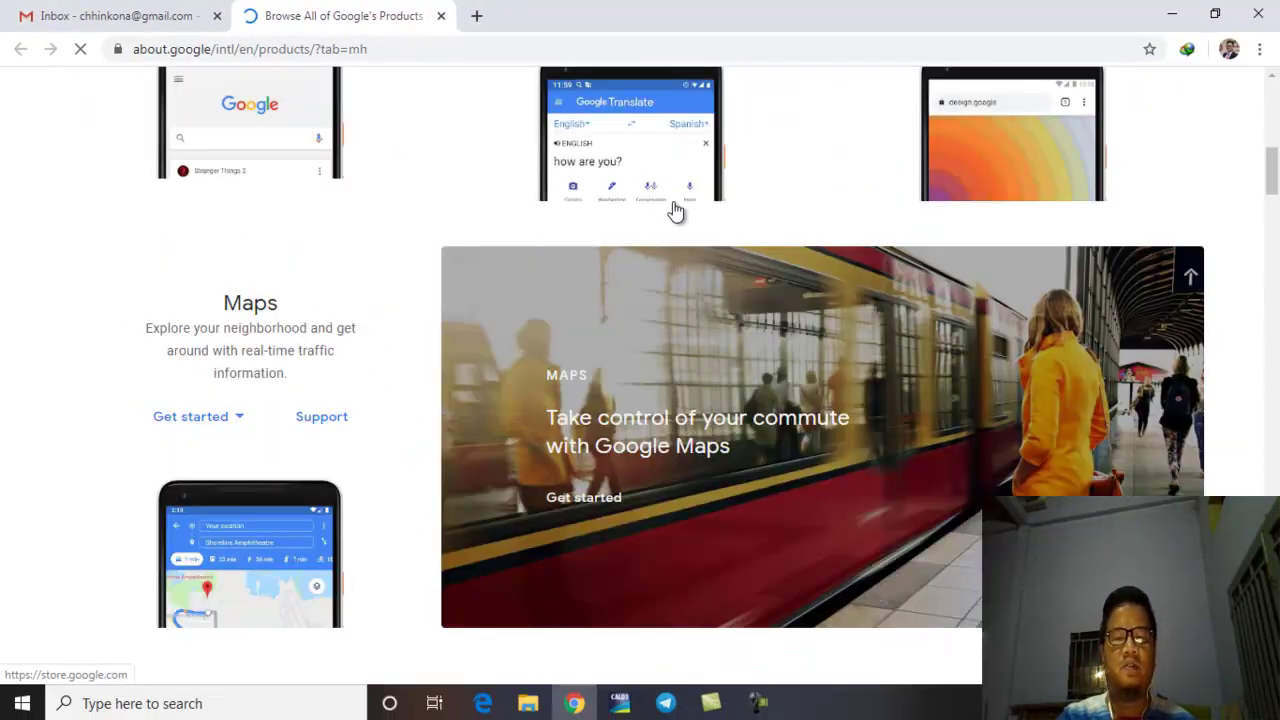
scroll(675, 222, "down", 3)
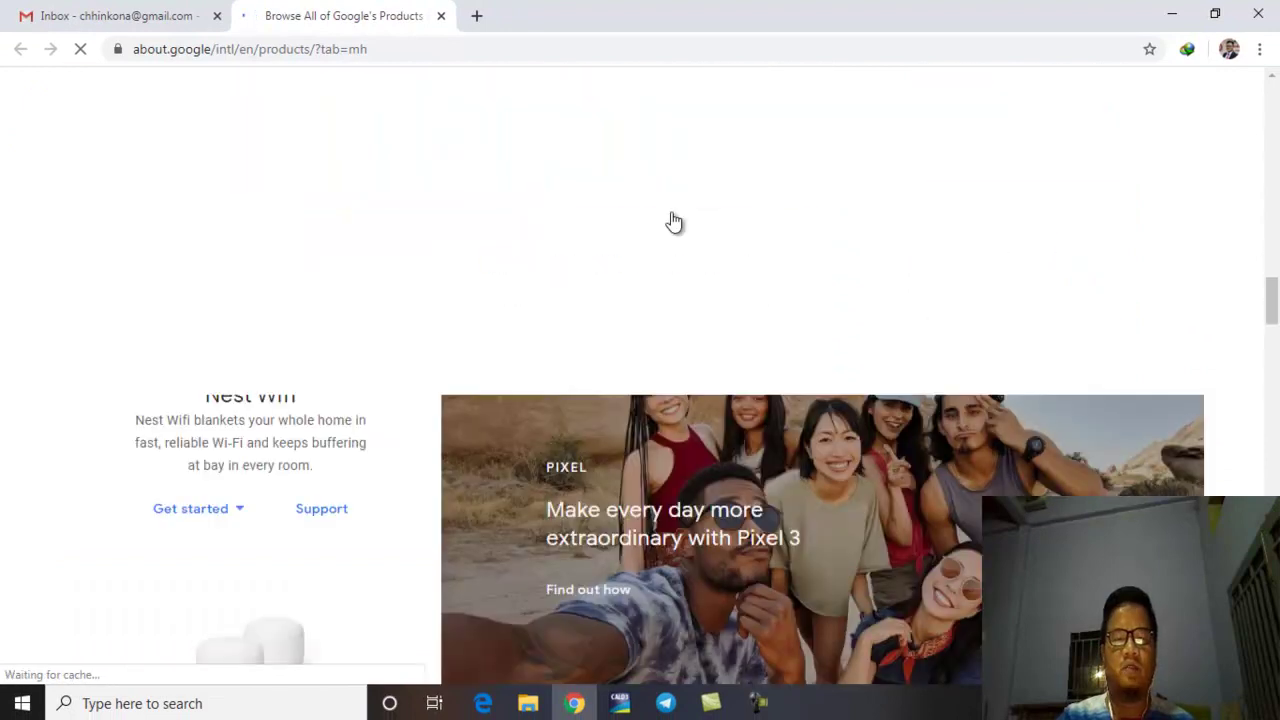
scroll(675, 222, "down", 5)
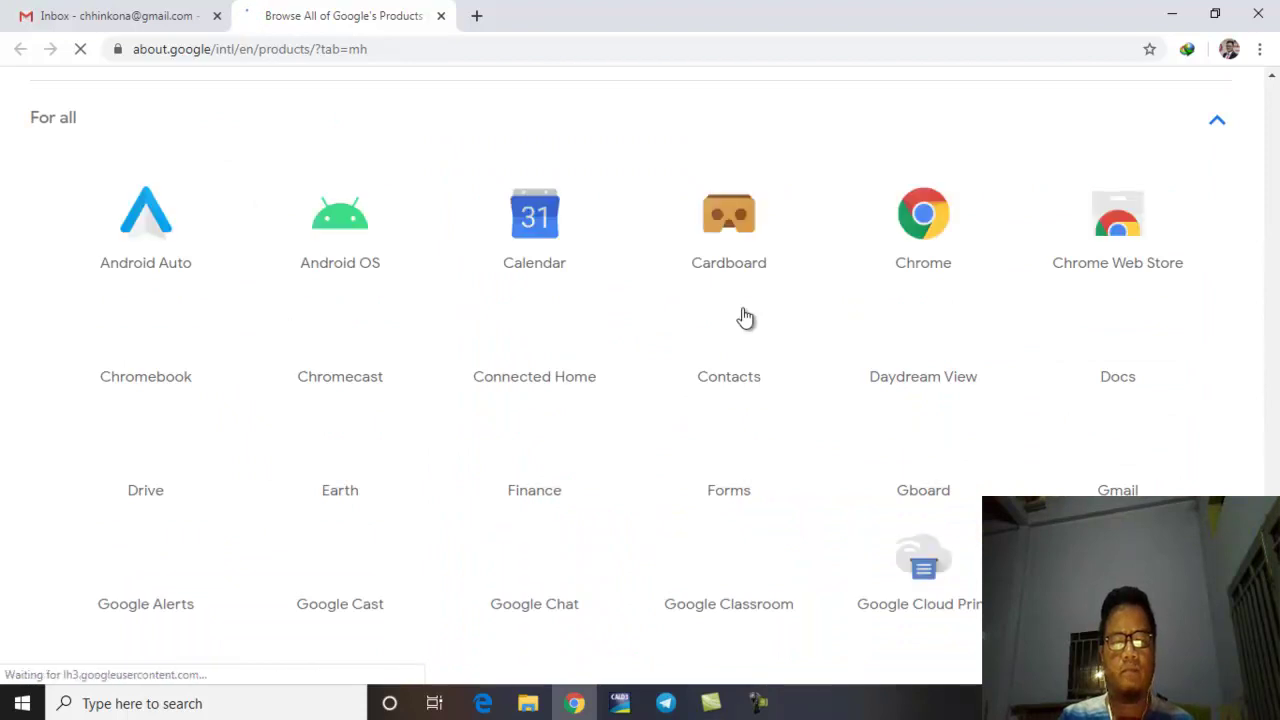
scroll(748, 340, "down", 1)
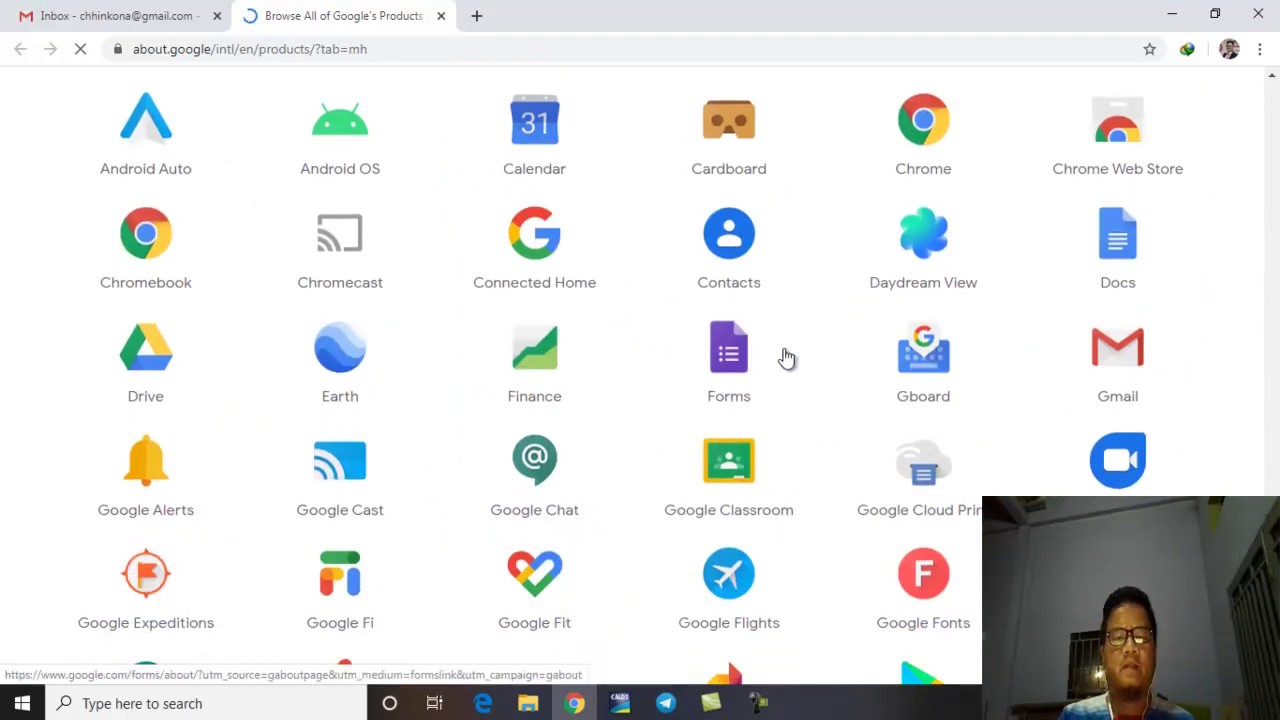
scroll(791, 363, "up", 3)
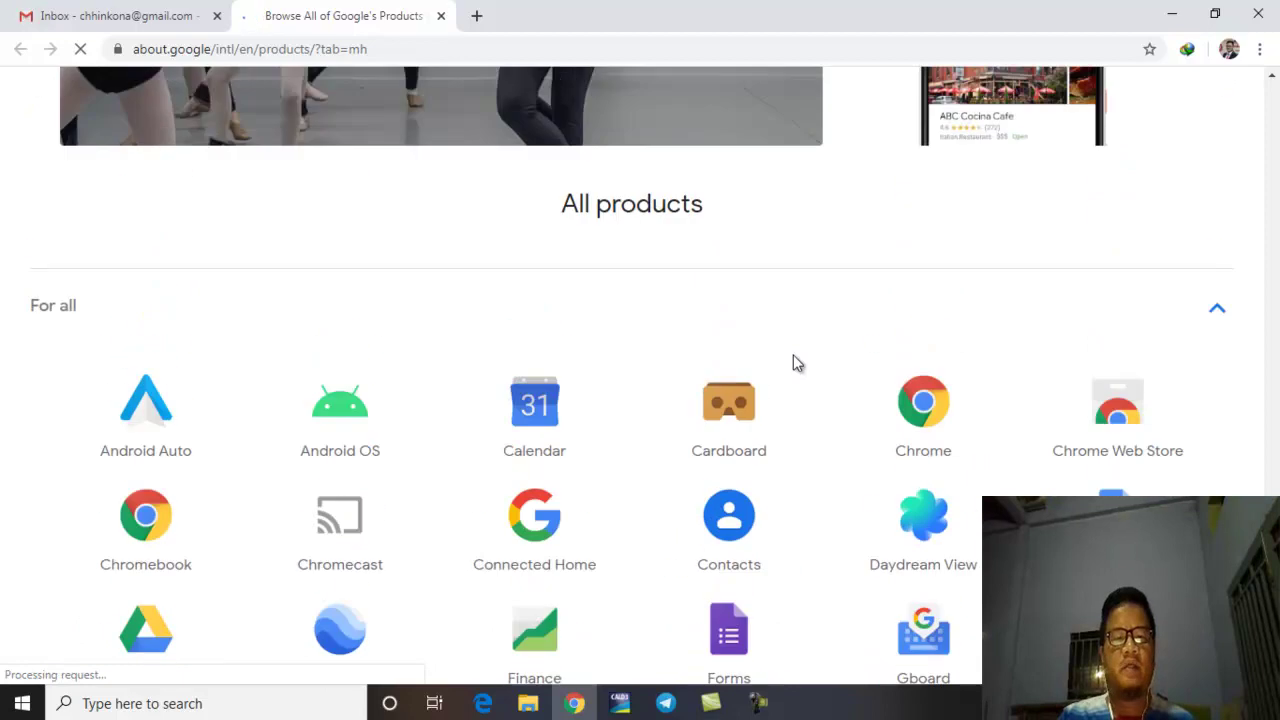
scroll(794, 366, "down", 1)
scroll(818, 378, "down", 3)
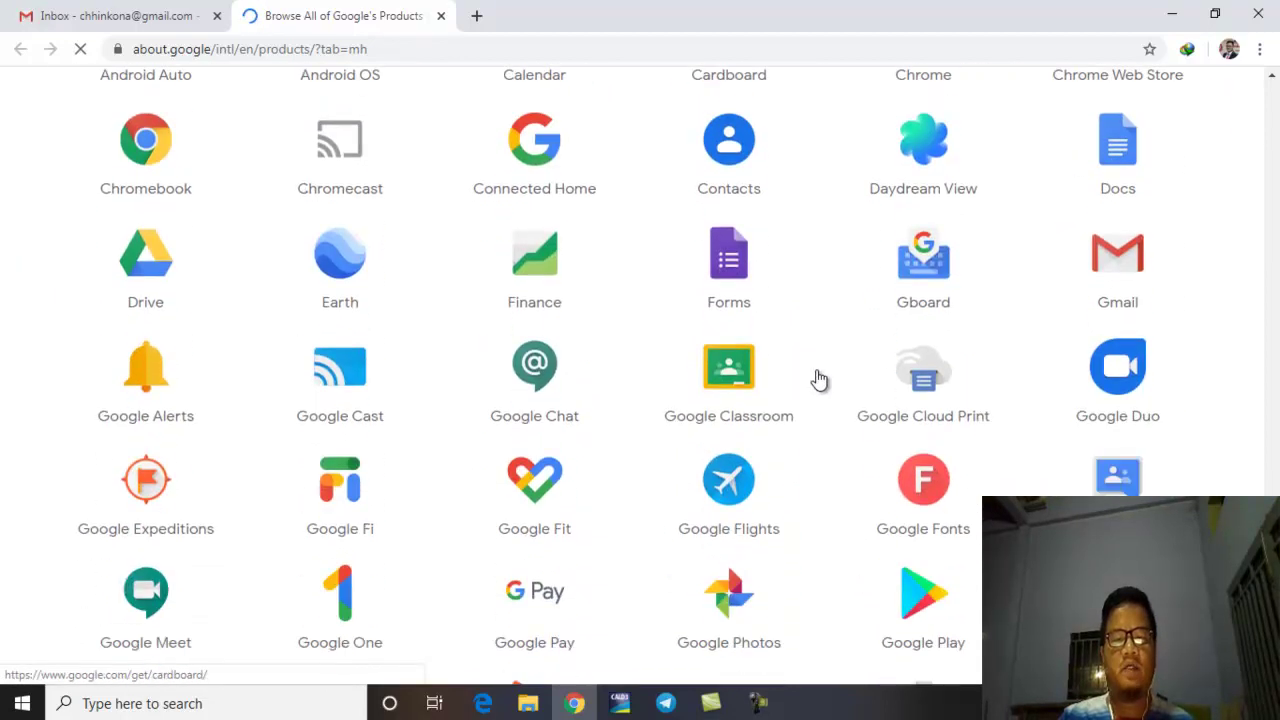
scroll(818, 378, "down", 1)
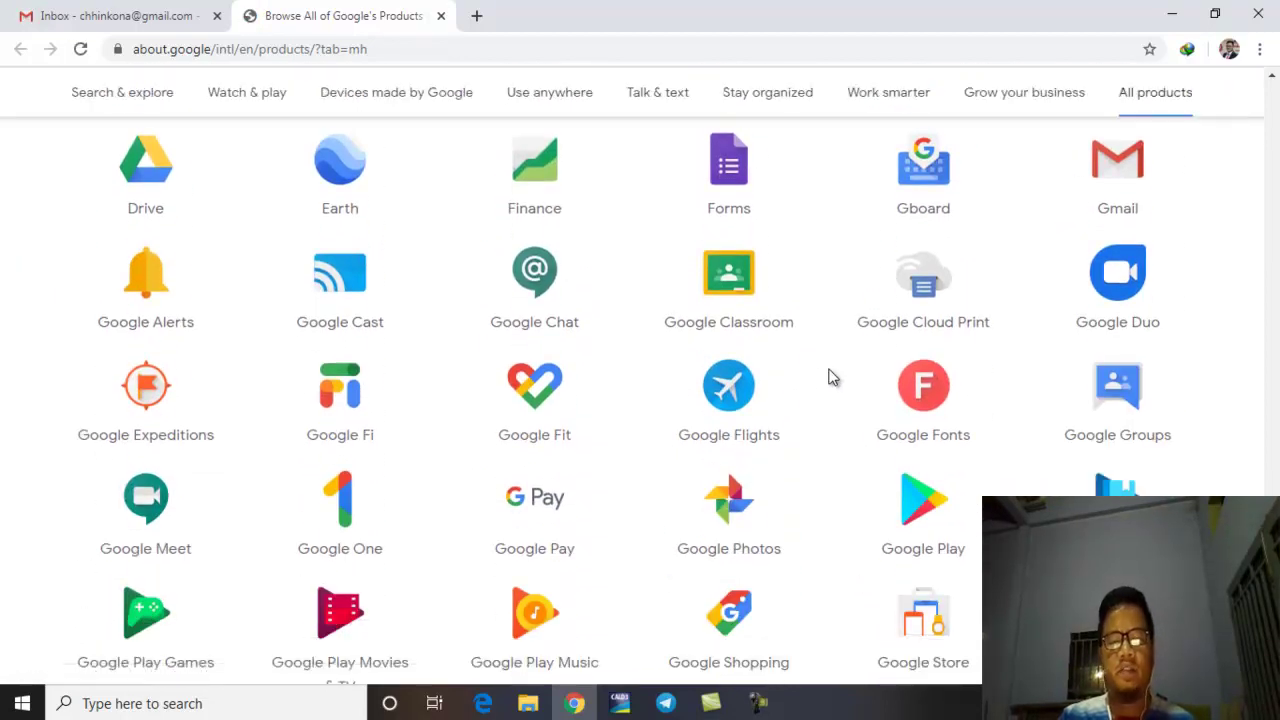
scroll(733, 288, "up", 1)
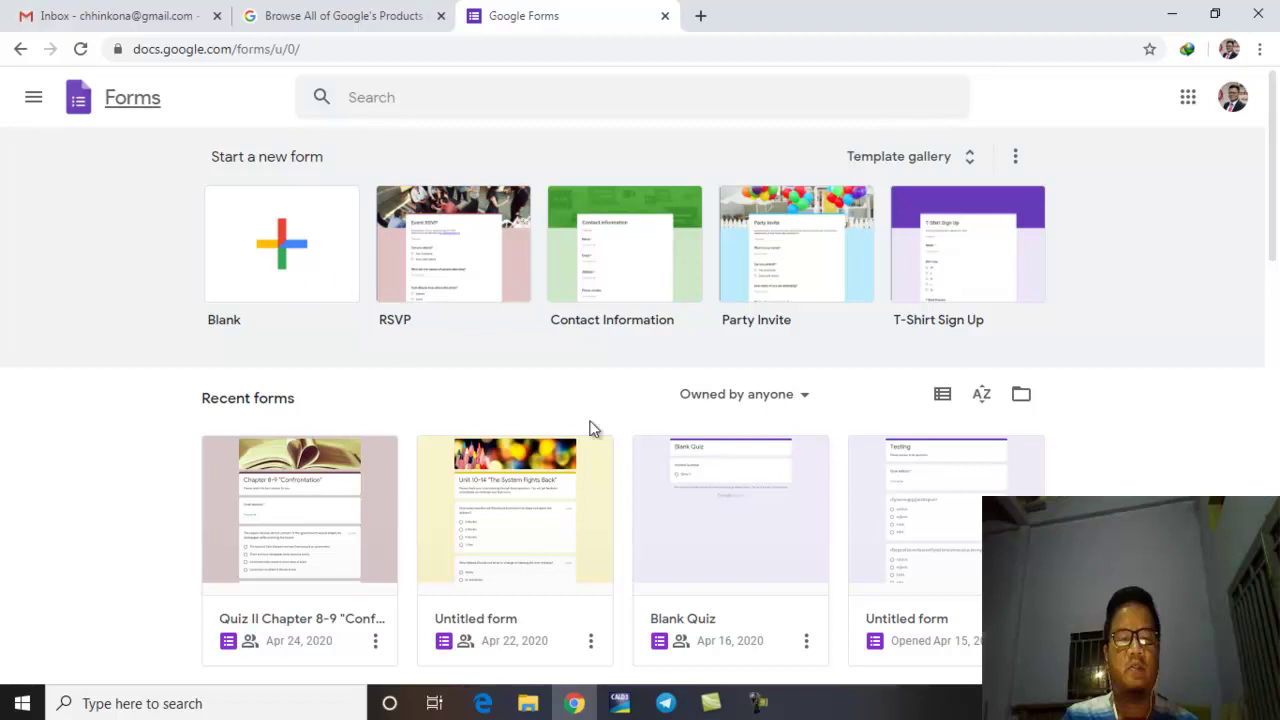
scroll(691, 457, "down", 4)
scroll(691, 457, "down", 3)
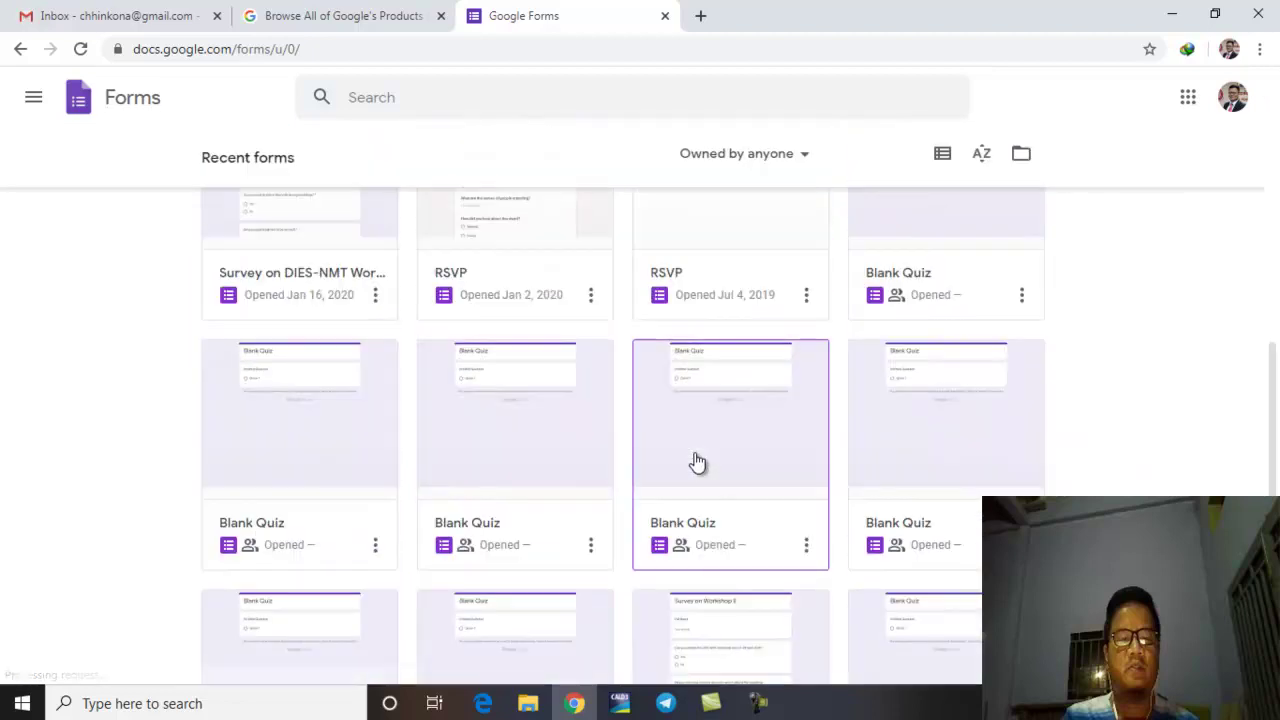
scroll(695, 463, "down", 4)
scroll(695, 463, "up", 11)
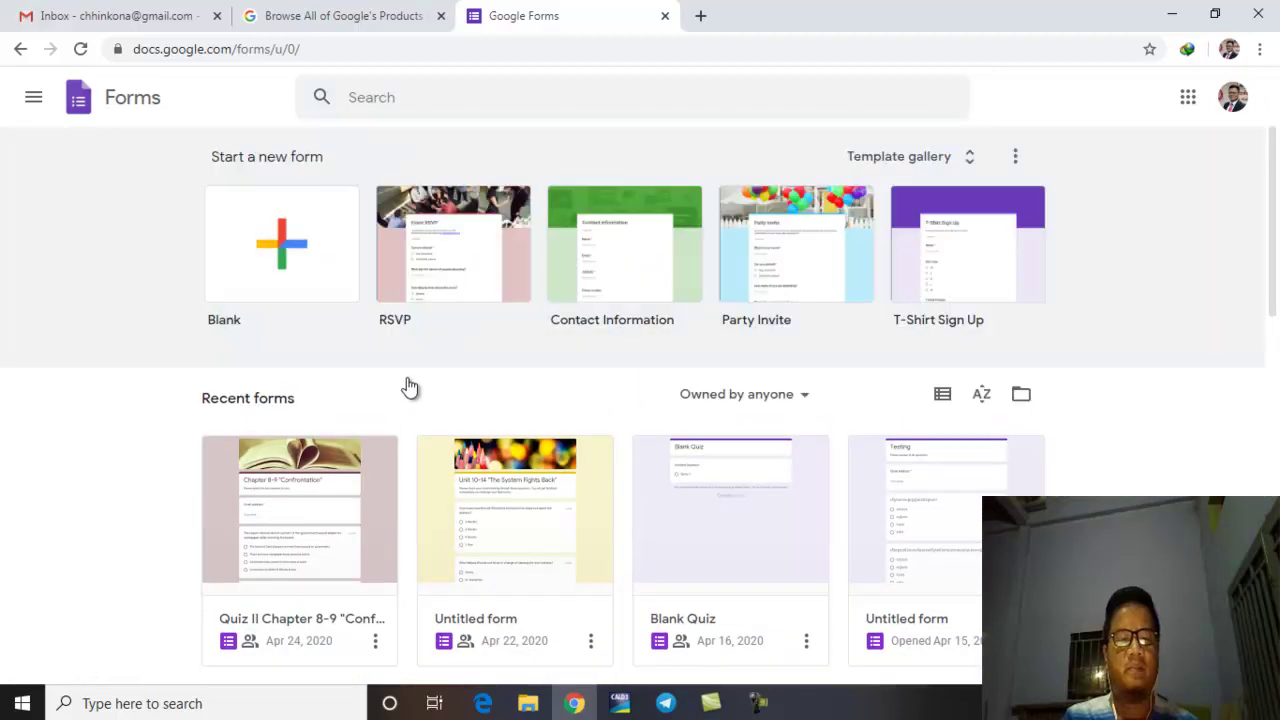
left_click(287, 278)
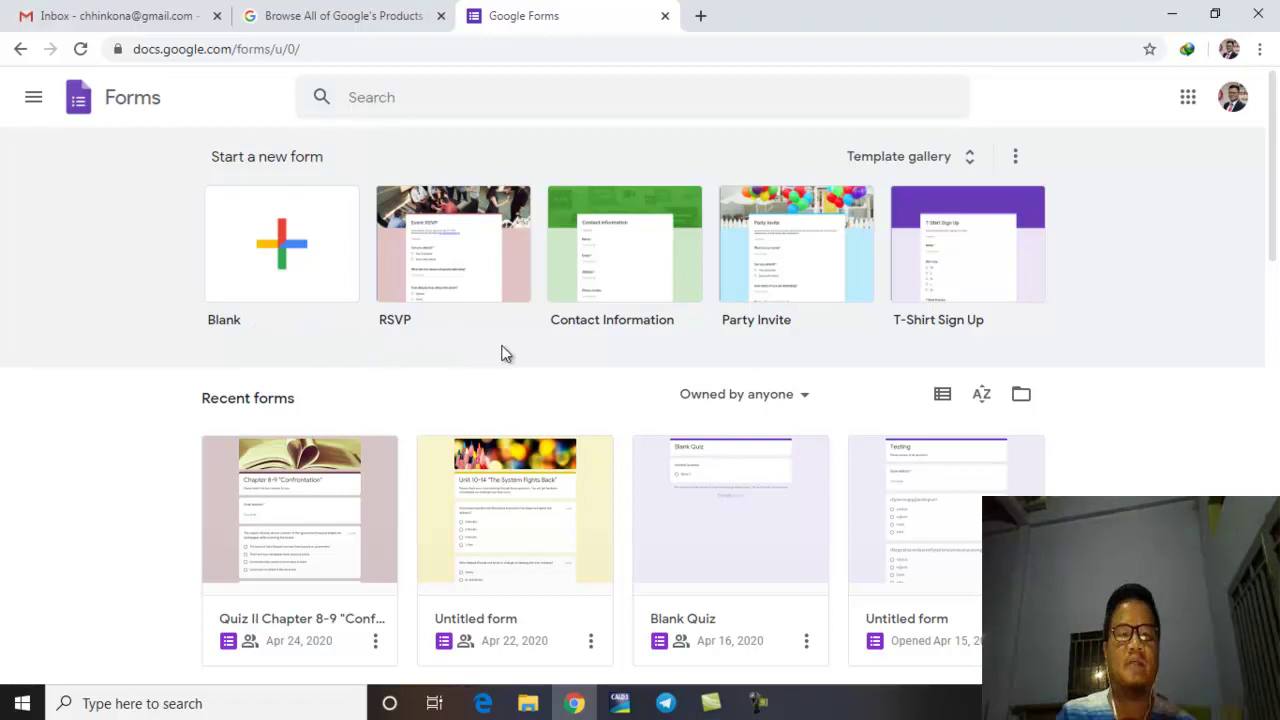
Step: Switch to Gmail, browse the Google apps list, then revisit the Products and Forms tabs
left_click(88, 16)
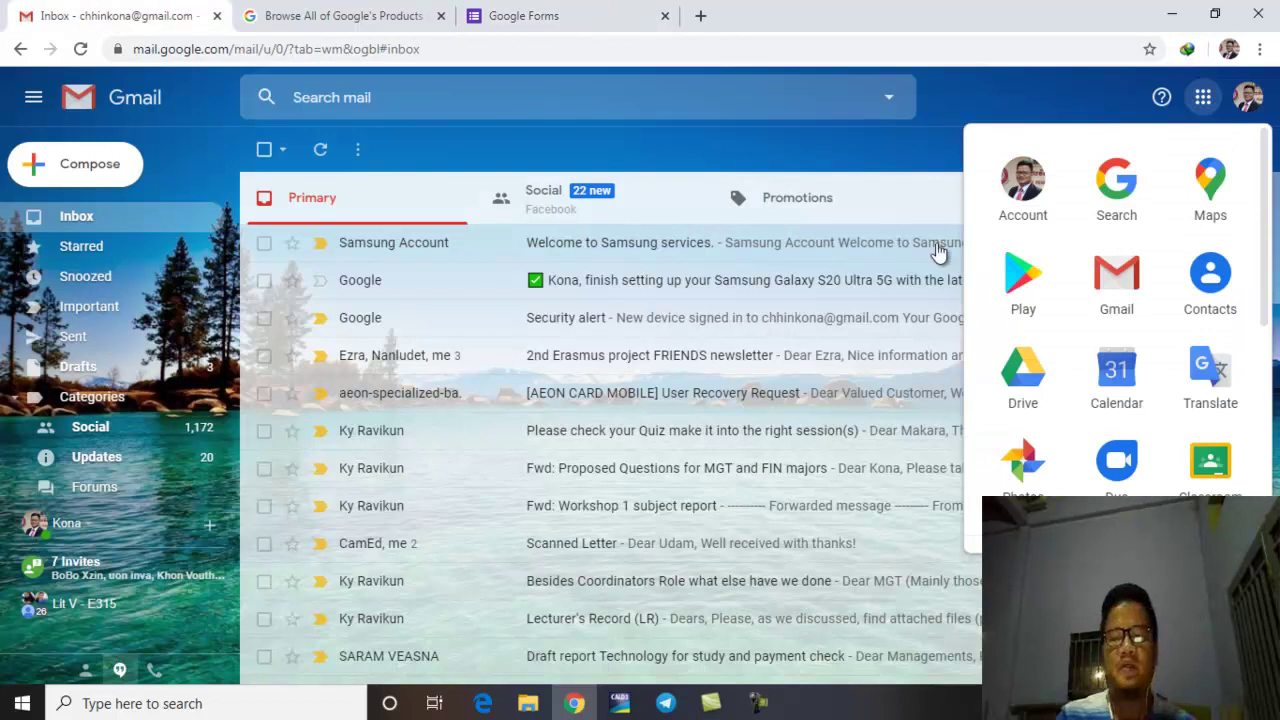
left_click(1265, 330)
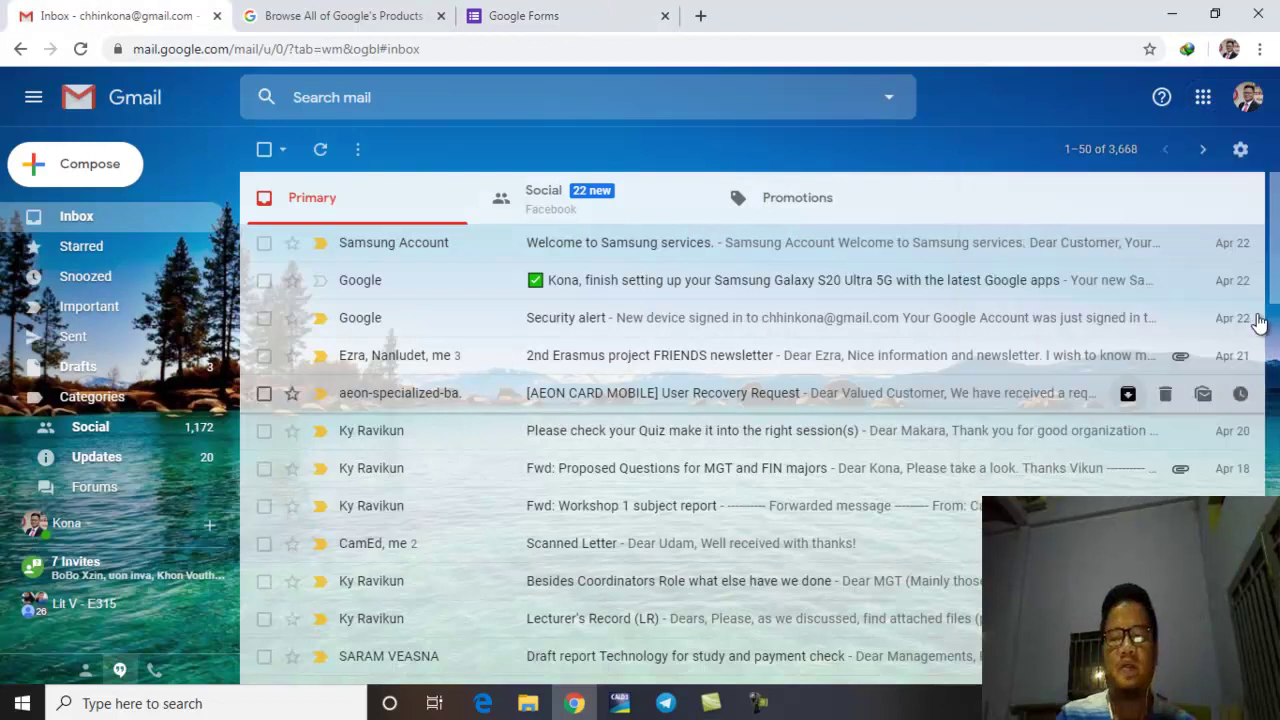
left_click(1202, 97)
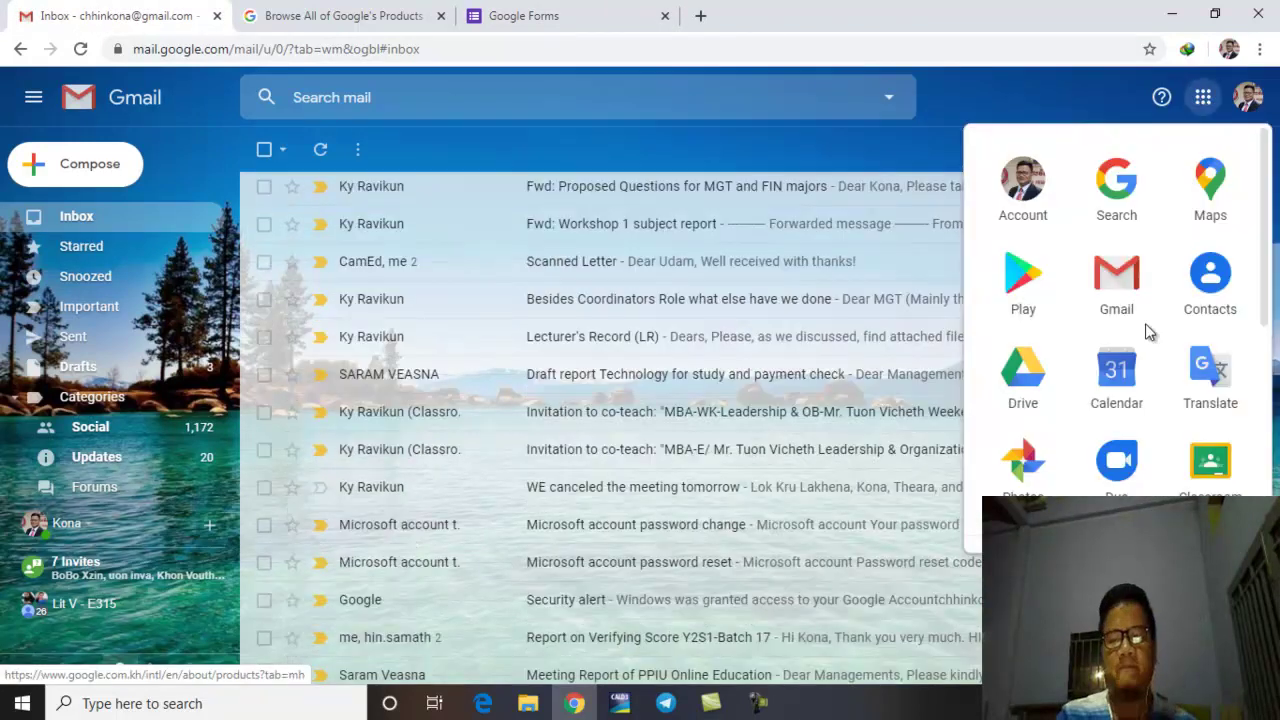
scroll(1164, 364, "down", 5)
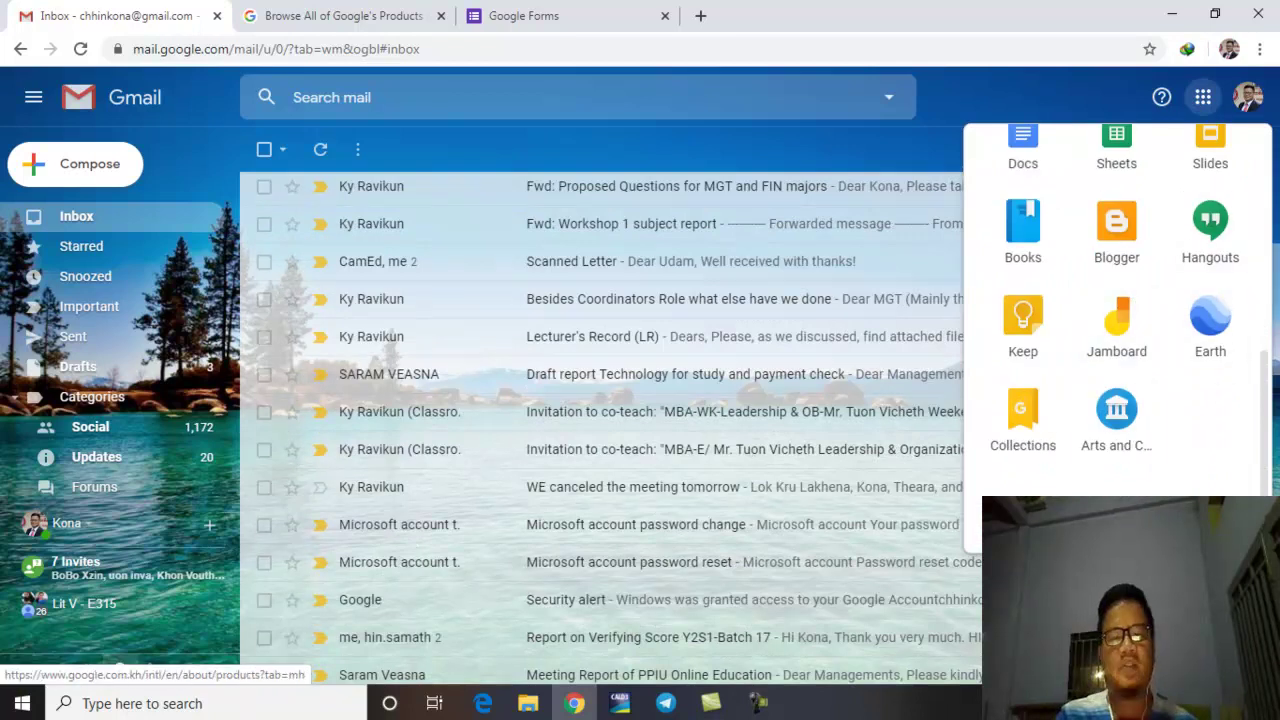
left_click(325, 17)
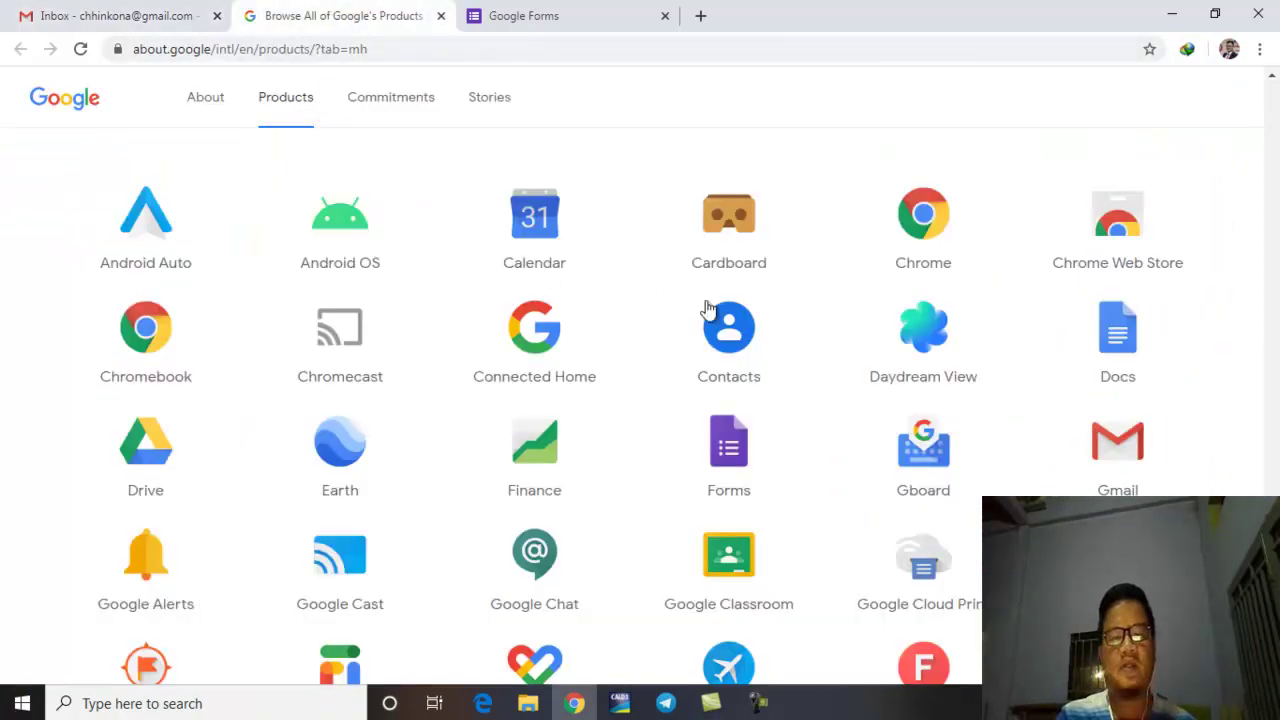
scroll(671, 303, "down", 1)
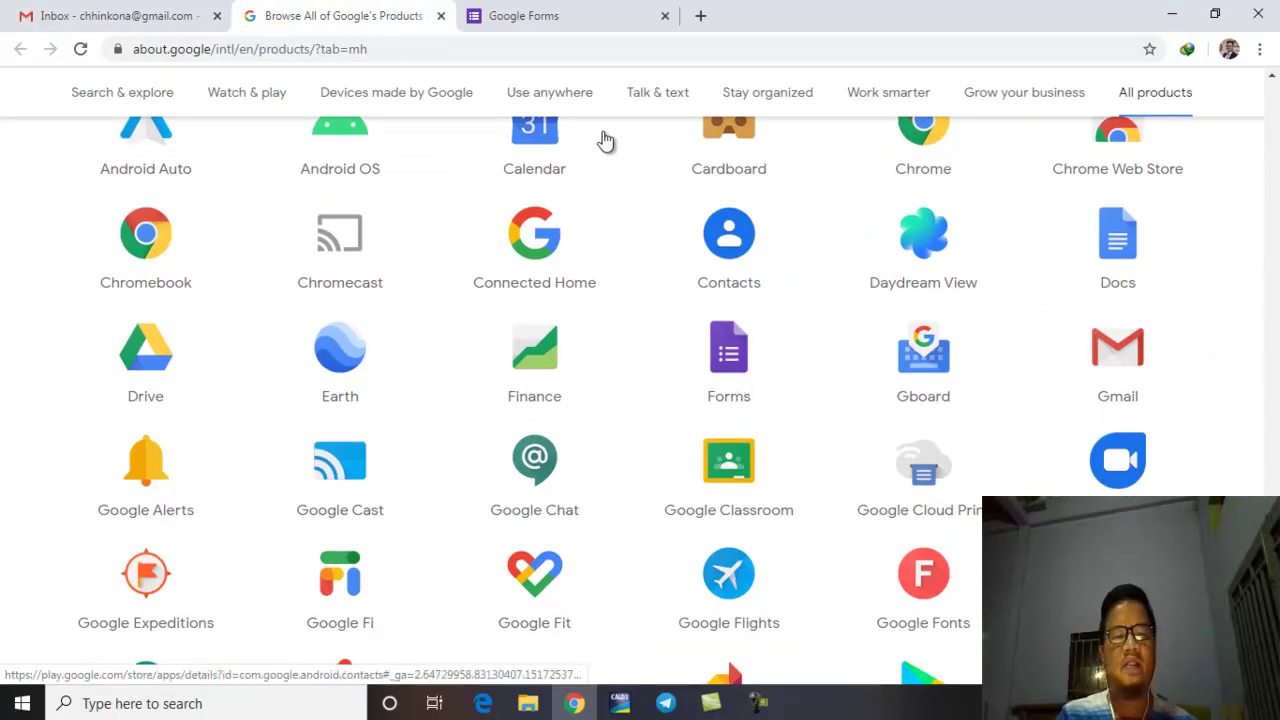
left_click(563, 12)
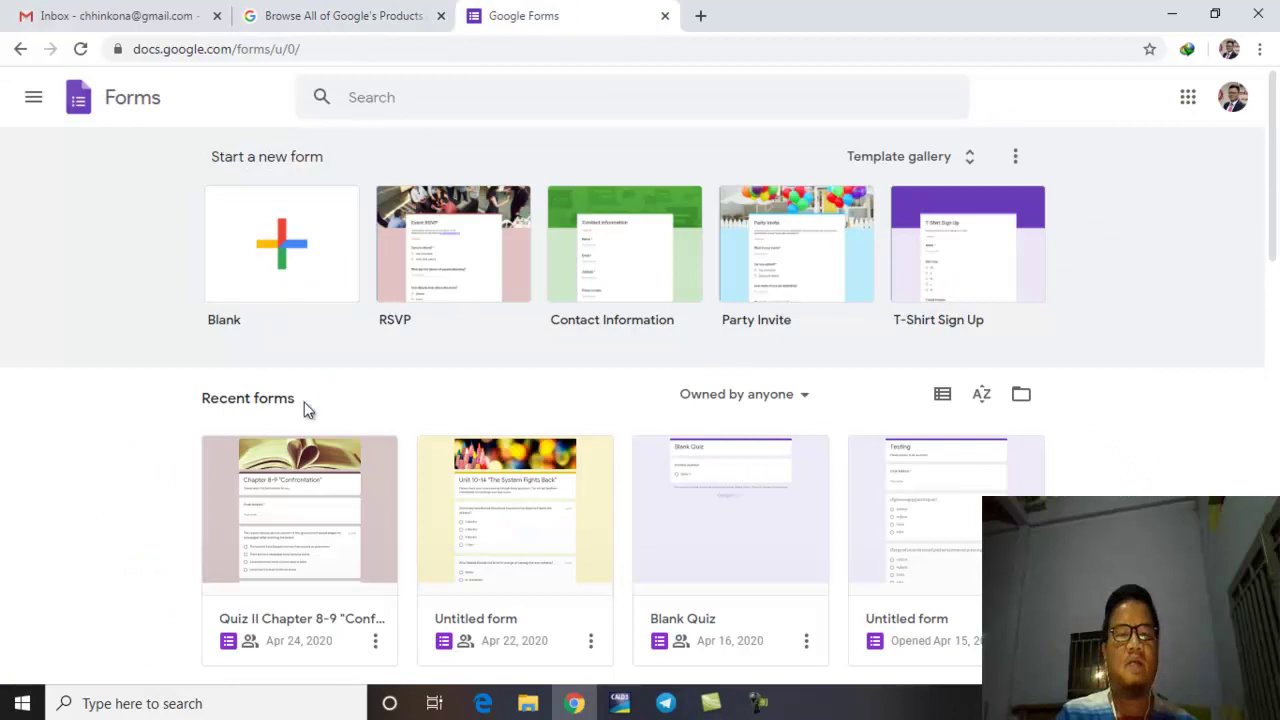
Step: Close the Google Forms and Google Products tabs, leaving Gmail with the apps list reopened
left_click(664, 17)
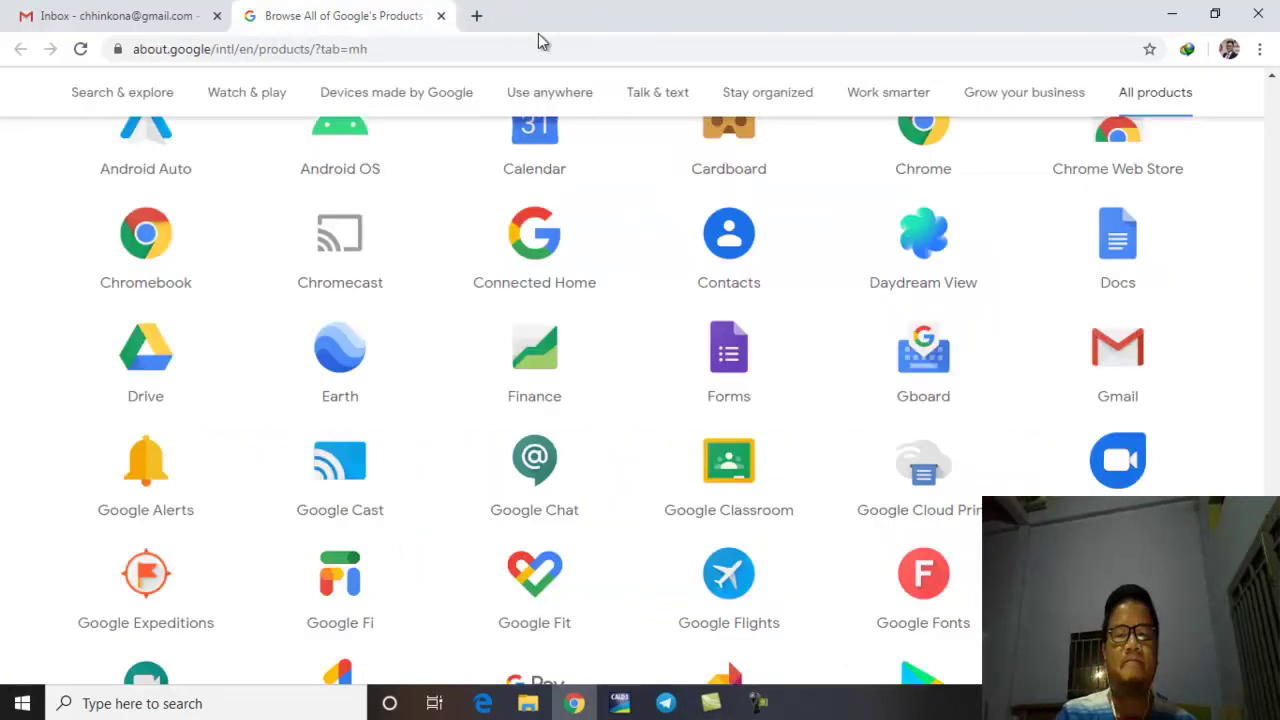
left_click(441, 16)
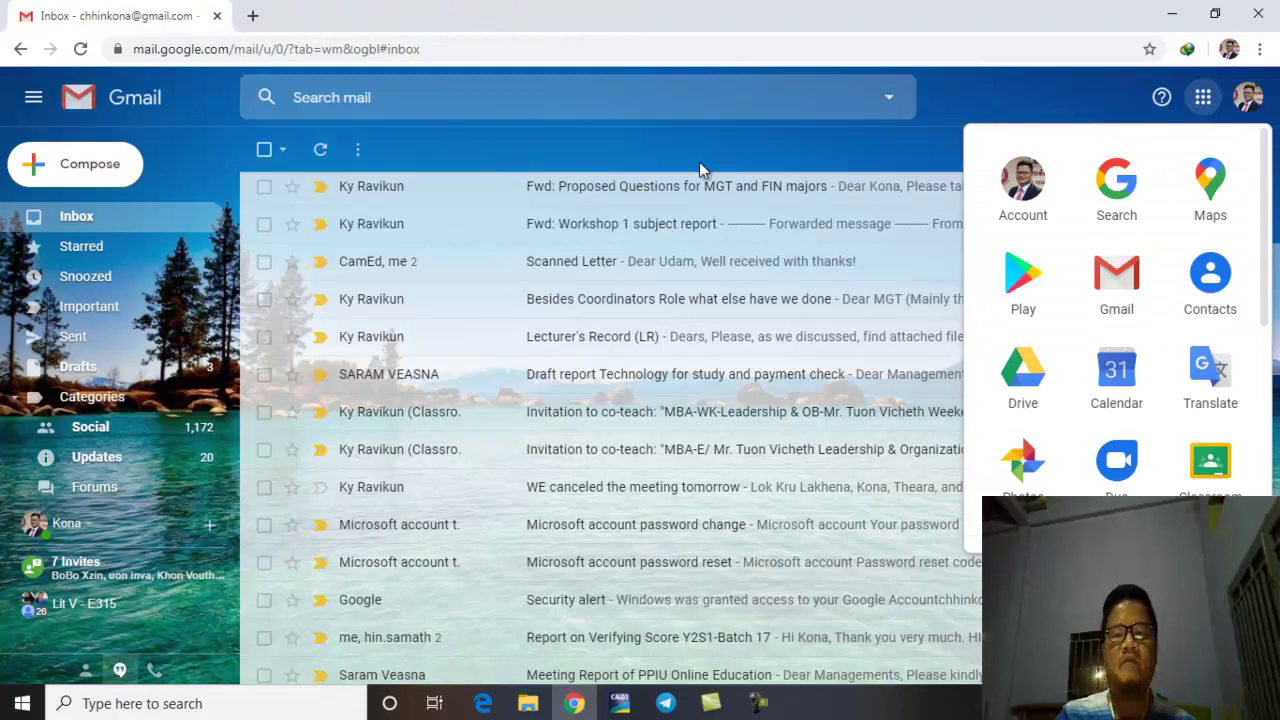
left_click(697, 161)
left_click(1203, 100)
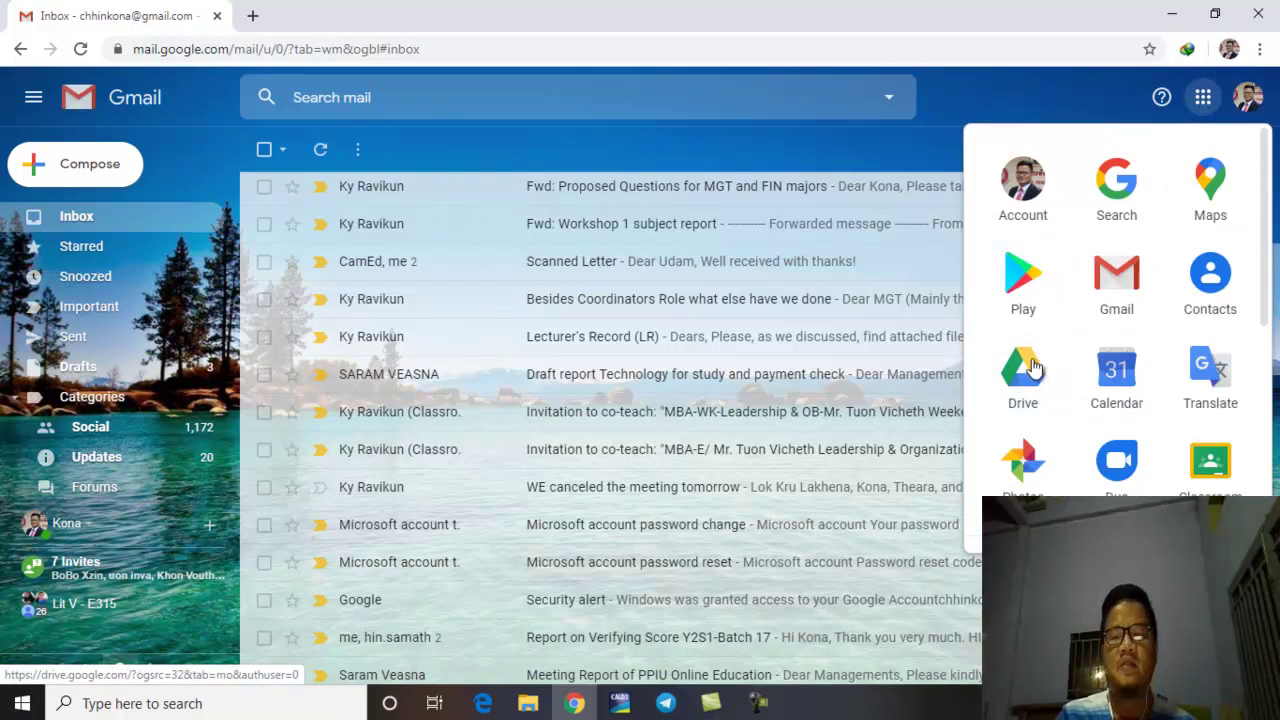
Step: Open the Untitled form from Drive's Quick Access and go to the Google Forms home page
scroll(1145, 290, "down", 5)
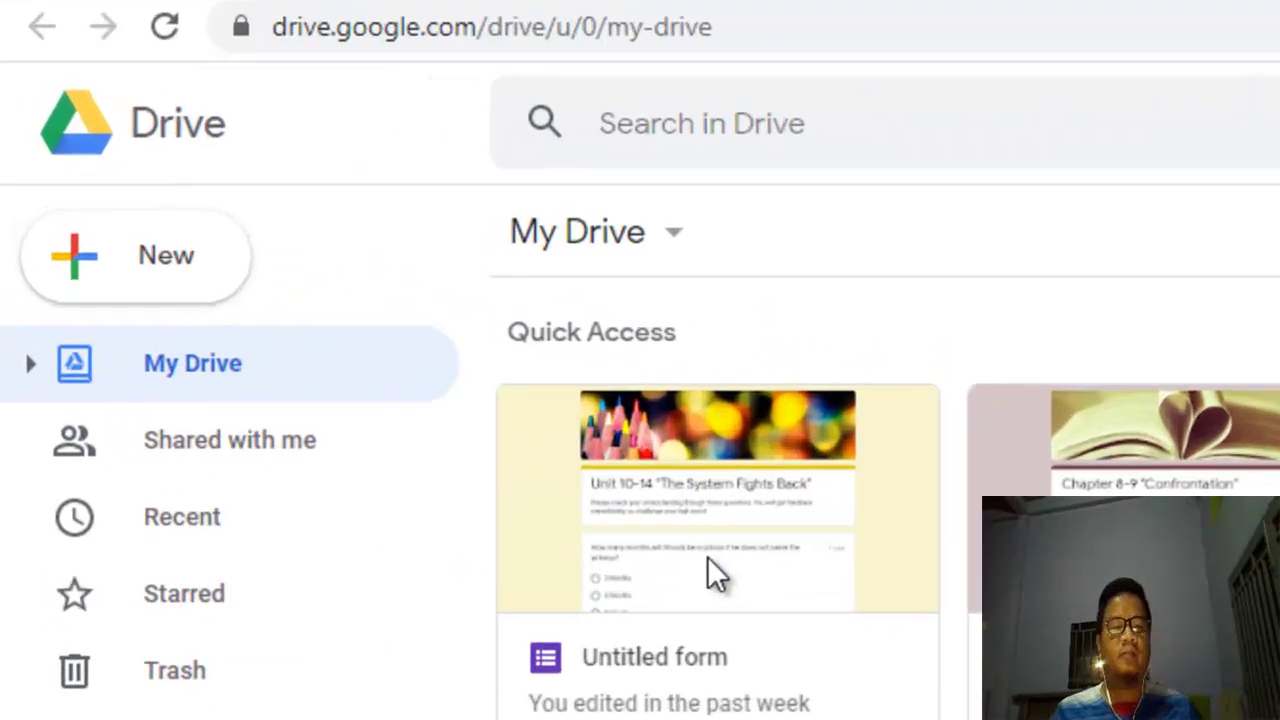
double_click(345, 317)
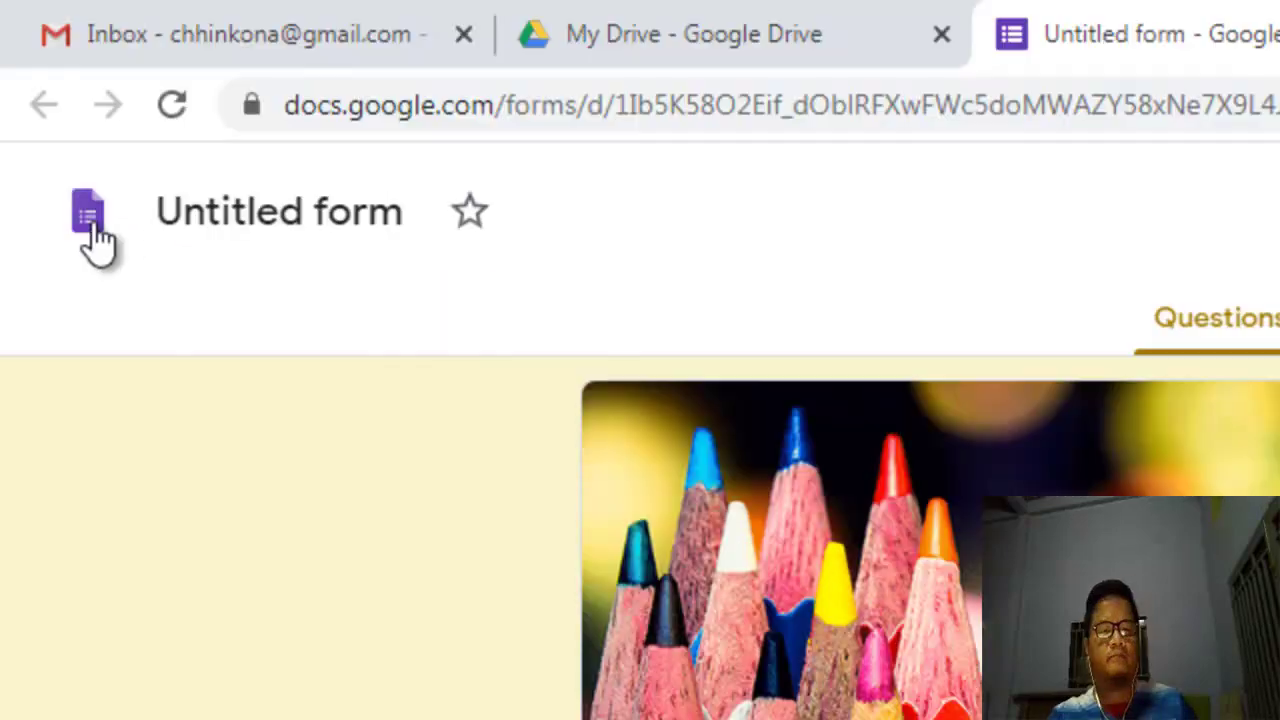
left_click(96, 226)
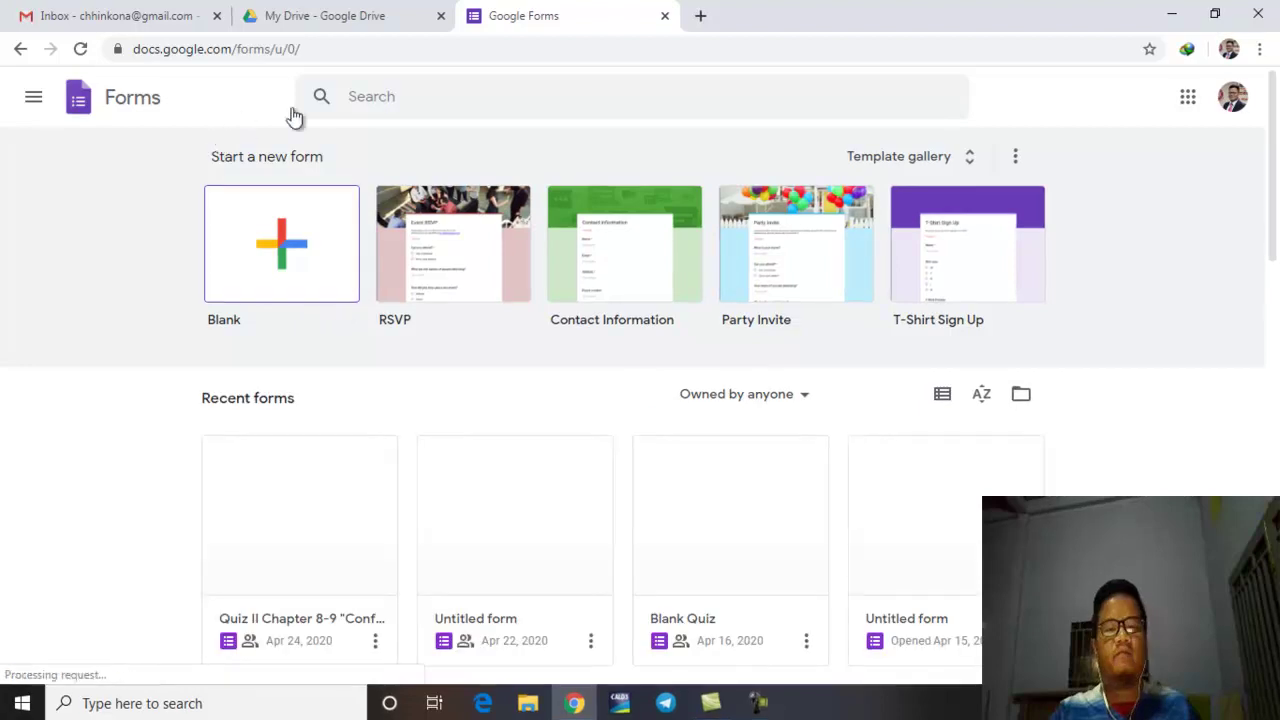
Step: Close the My Drive tab and create a new form from the Blank template
scroll(985, 300, "down", 8)
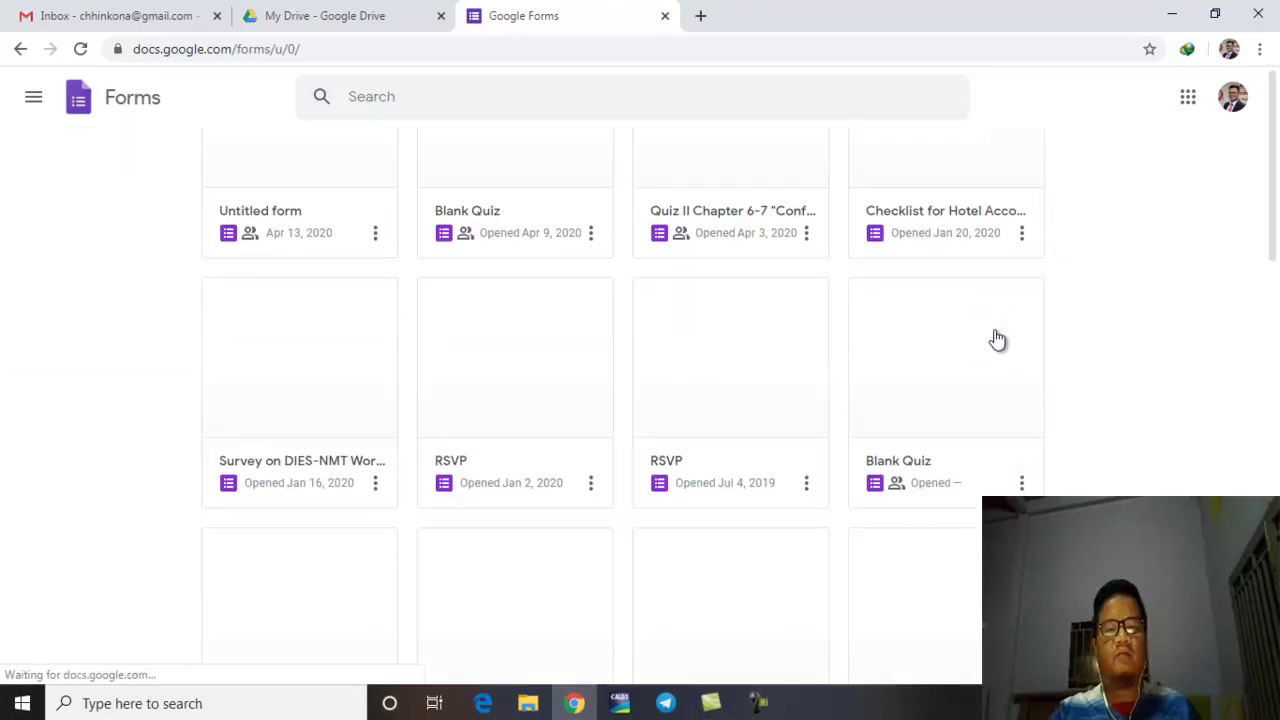
scroll(997, 340, "down", 5)
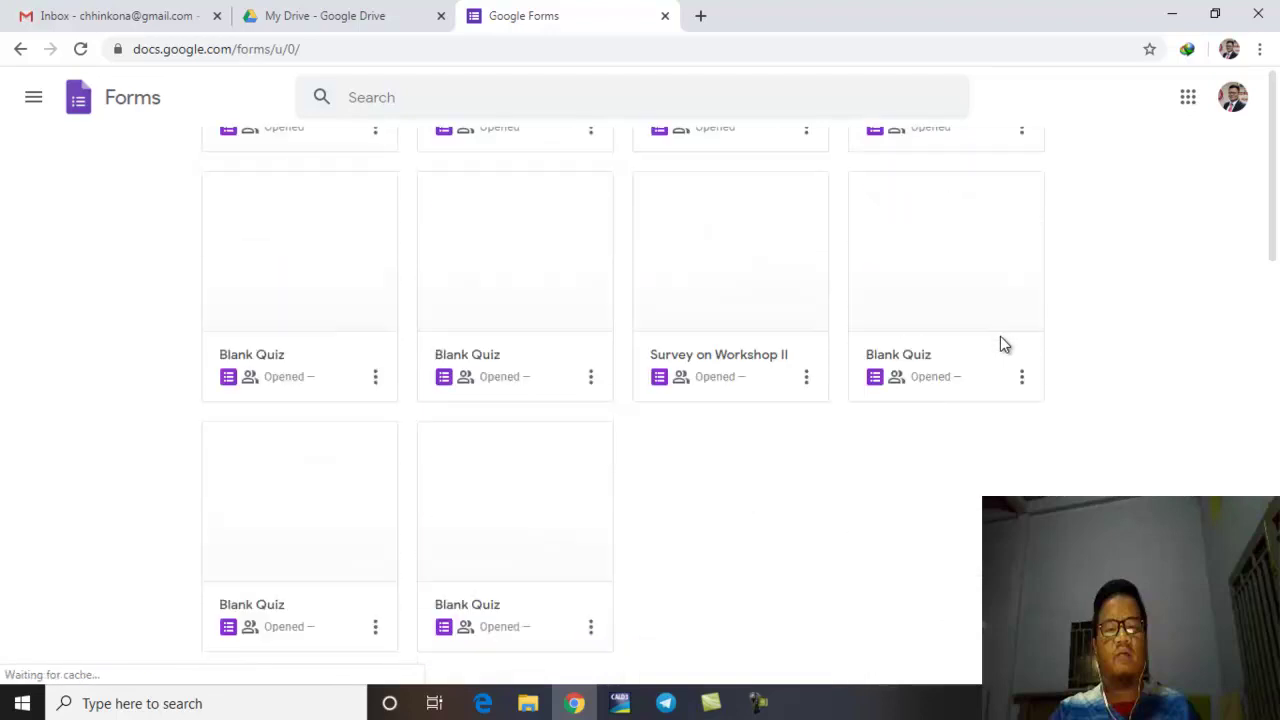
scroll(1004, 344, "up", 5)
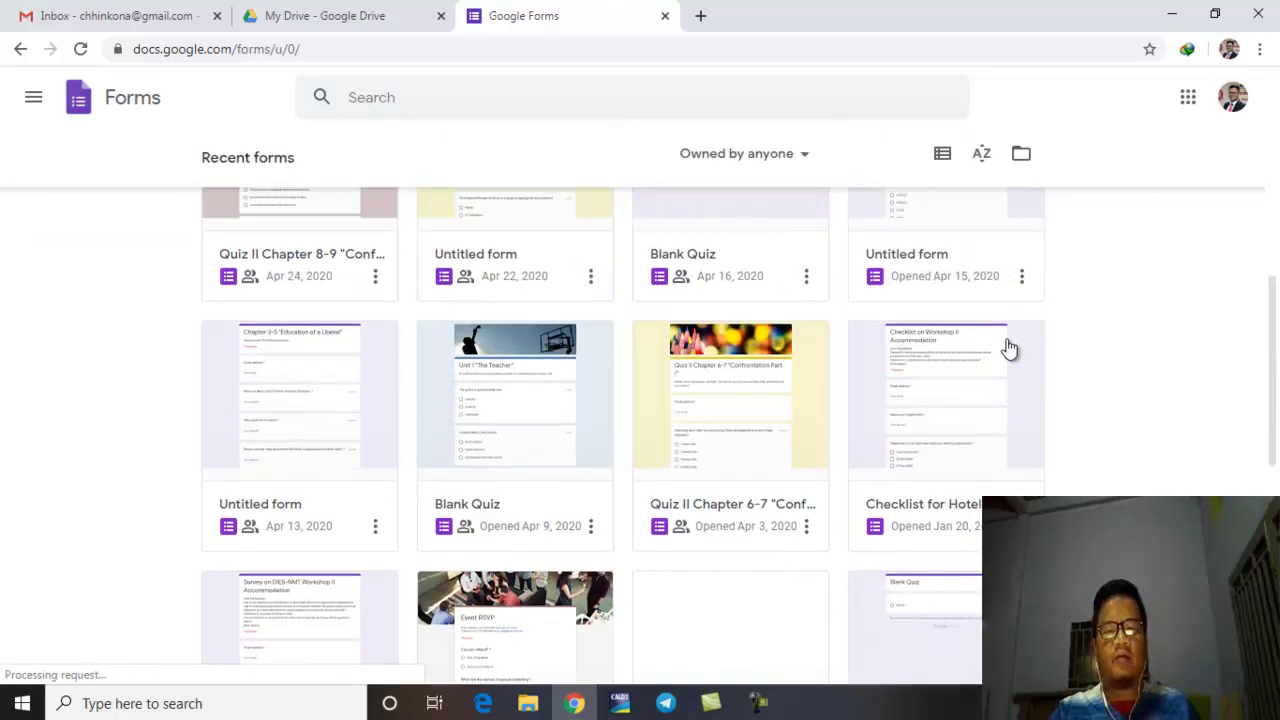
scroll(1008, 347, "up", 4)
scroll(1006, 348, "down", 2)
scroll(1006, 349, "up", 2)
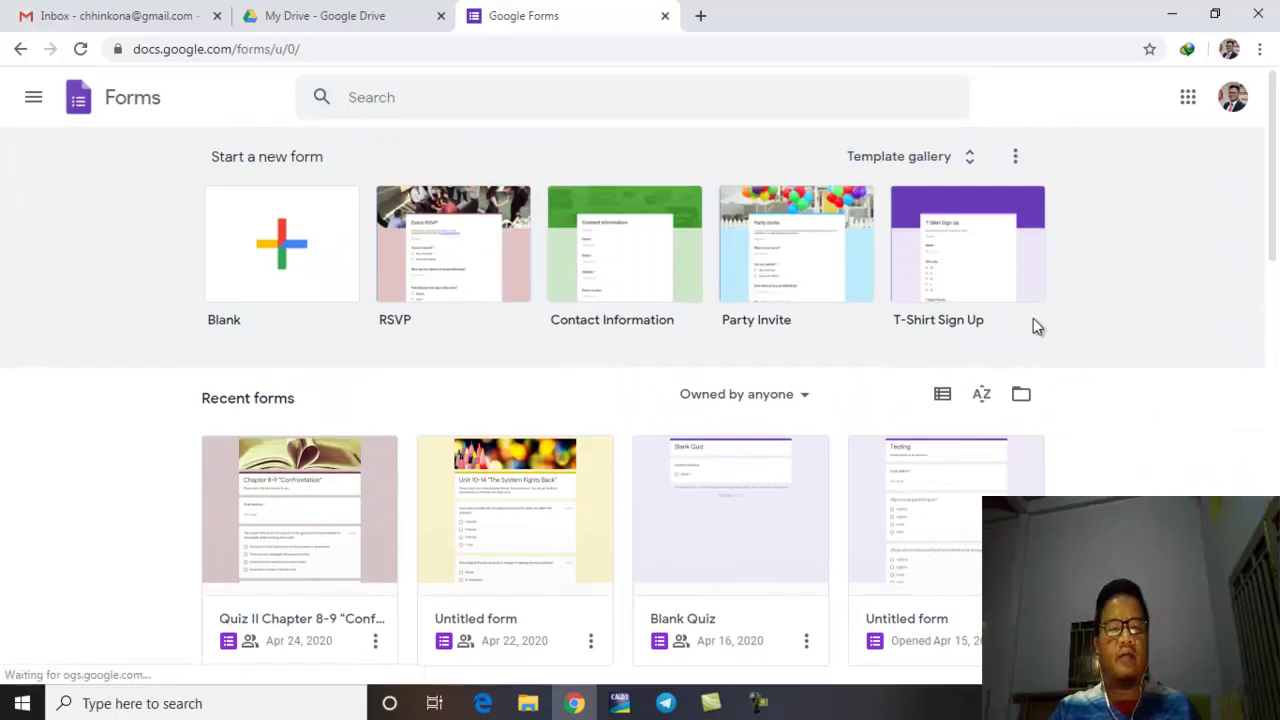
left_click(440, 17)
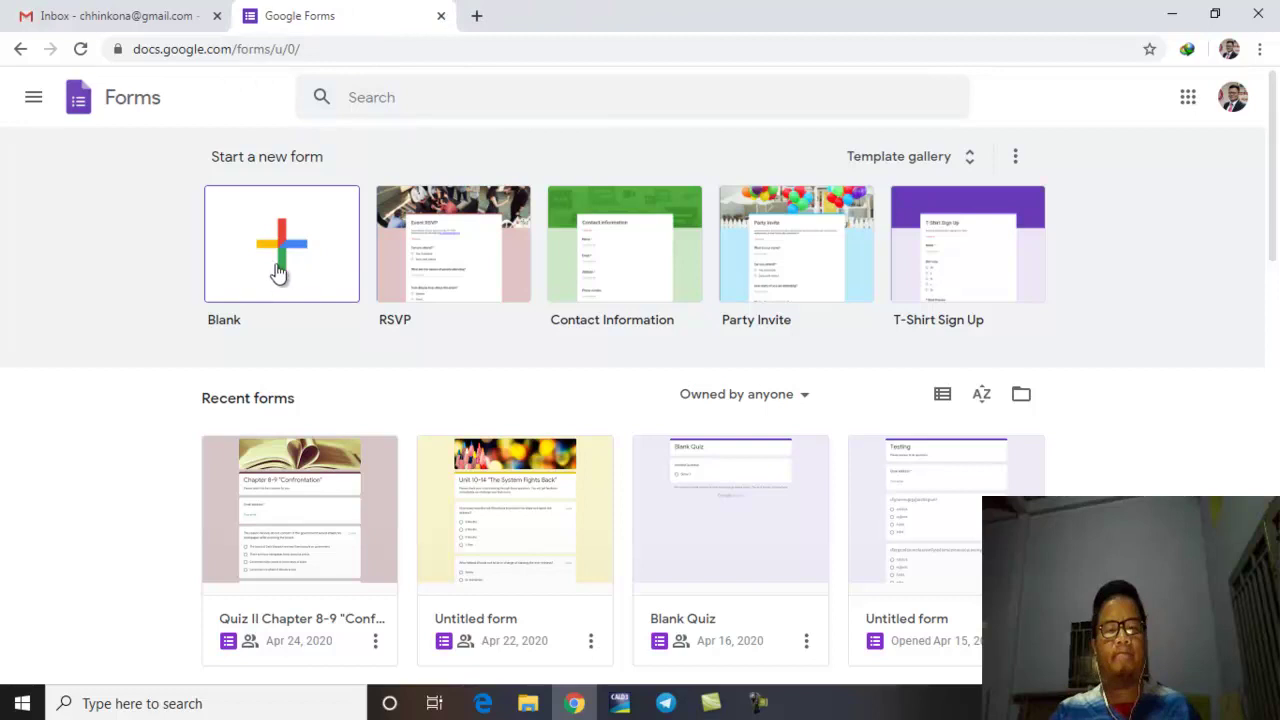
left_click(281, 268)
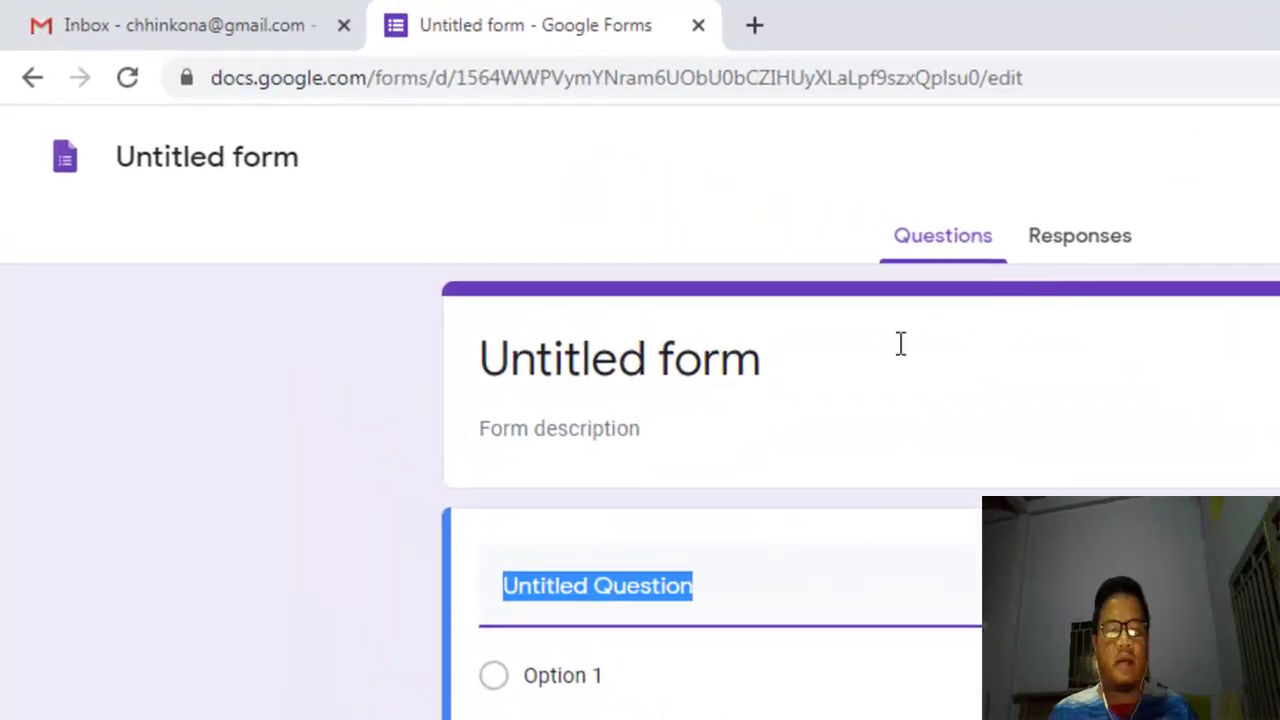
Step: Retitle the form from 'Untitled form' to 'General Knowledge'
left_click(714, 366)
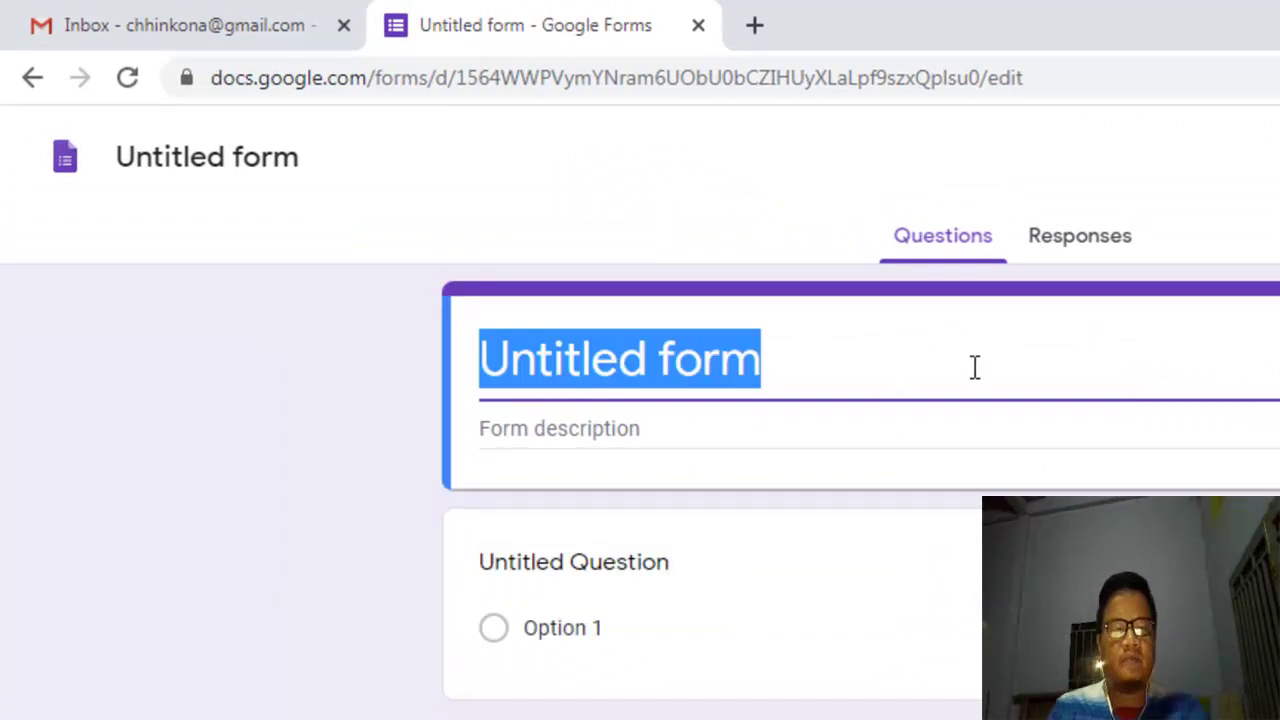
type("Gener")
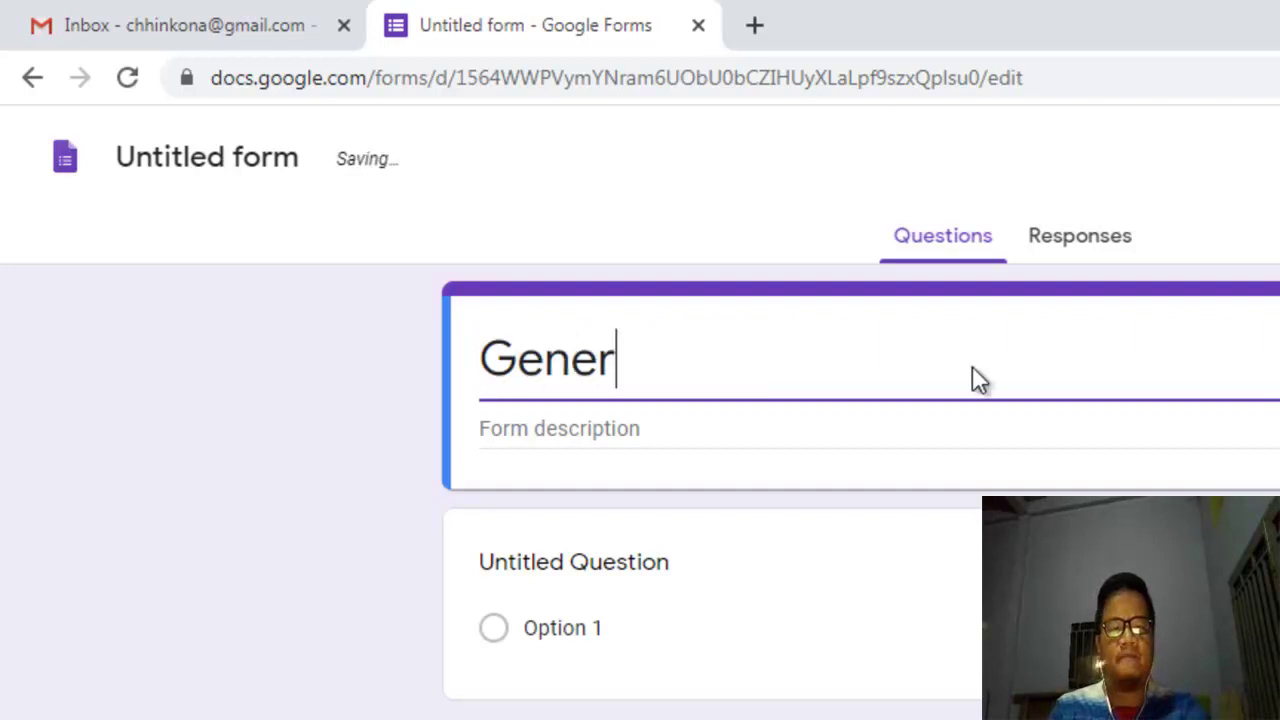
type("al Knw")
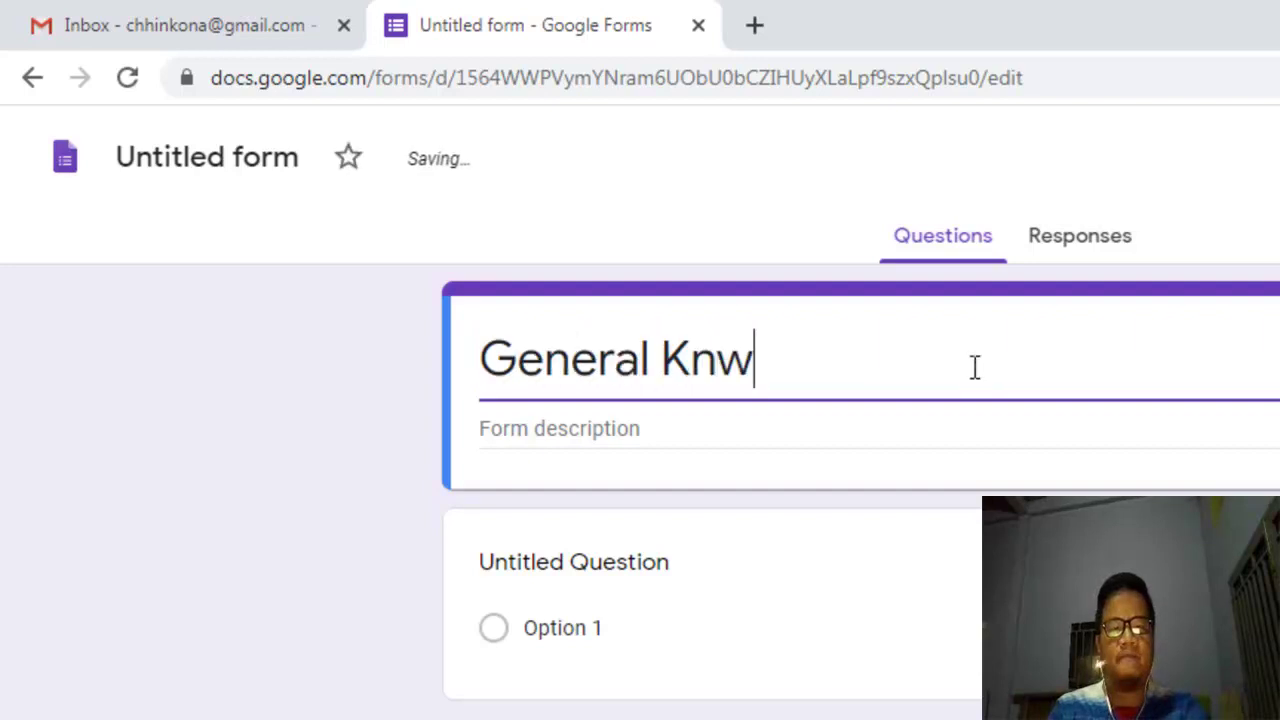
key("BackSpace")
type("ol")
key("BackSpace")
type("wledge")
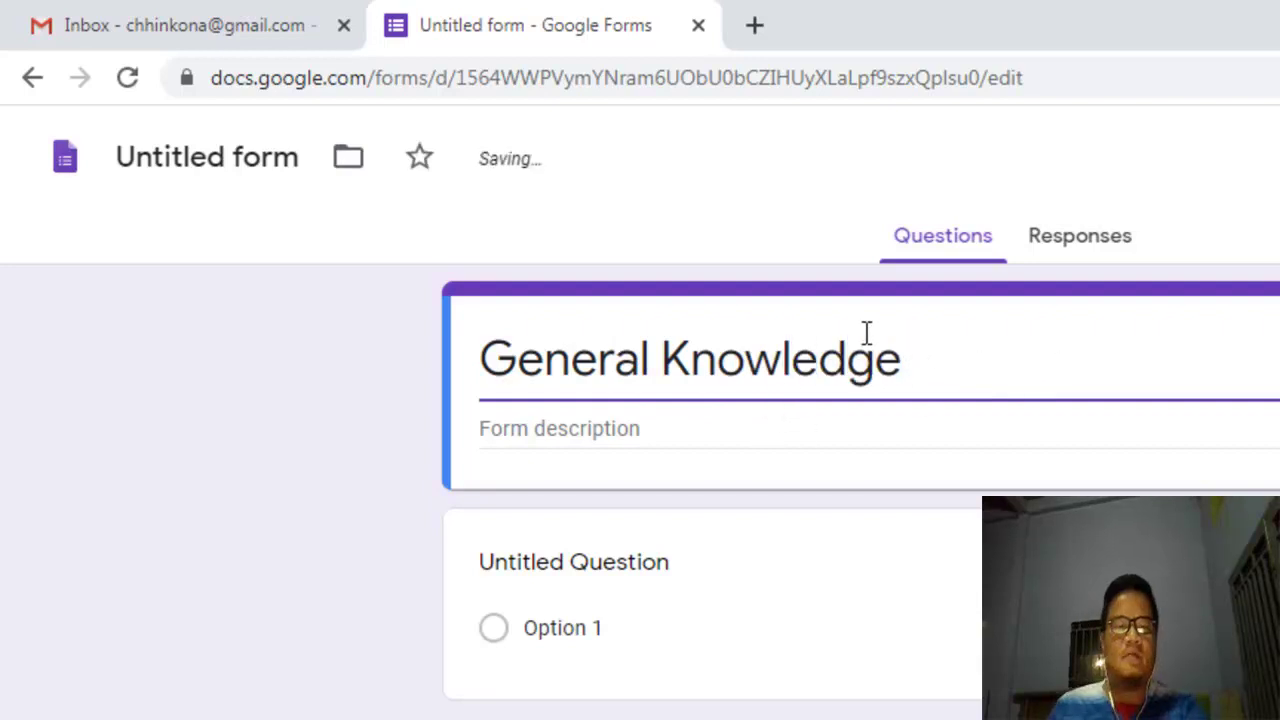
Step: Check the document name now reads General Knowledge and move into the Form description field
left_click(186, 160)
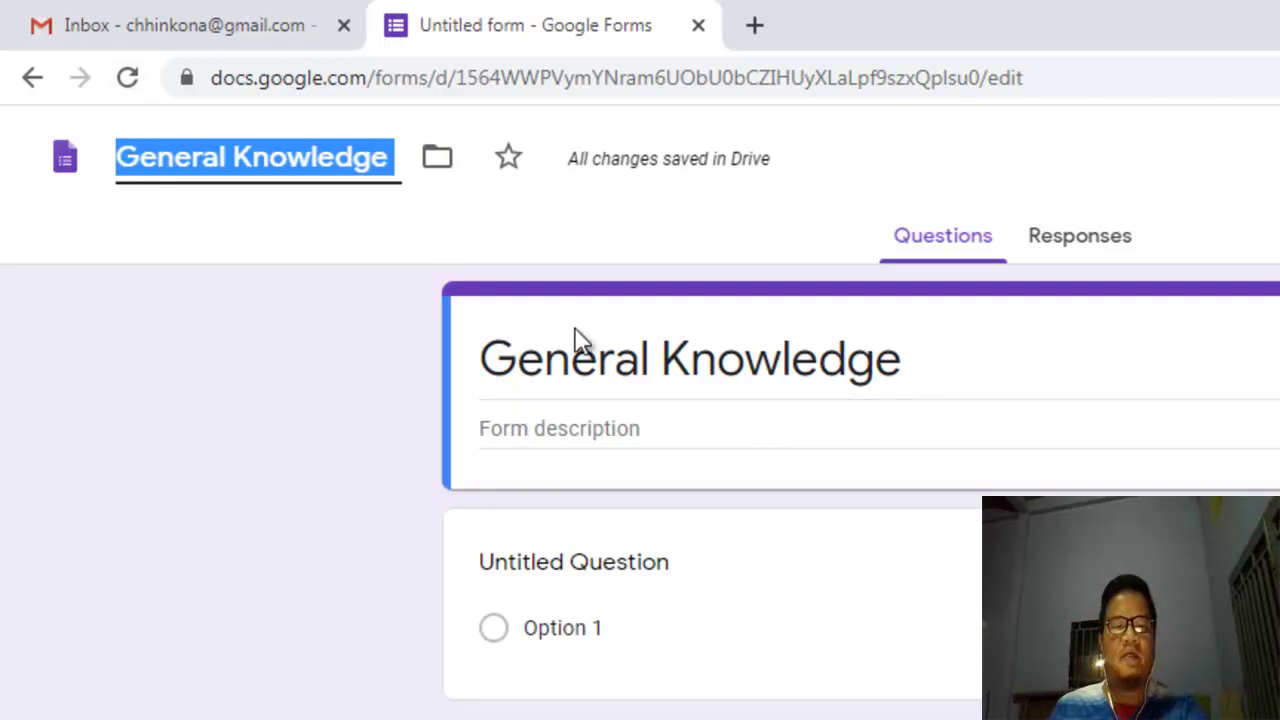
left_click(611, 346)
left_click(148, 160)
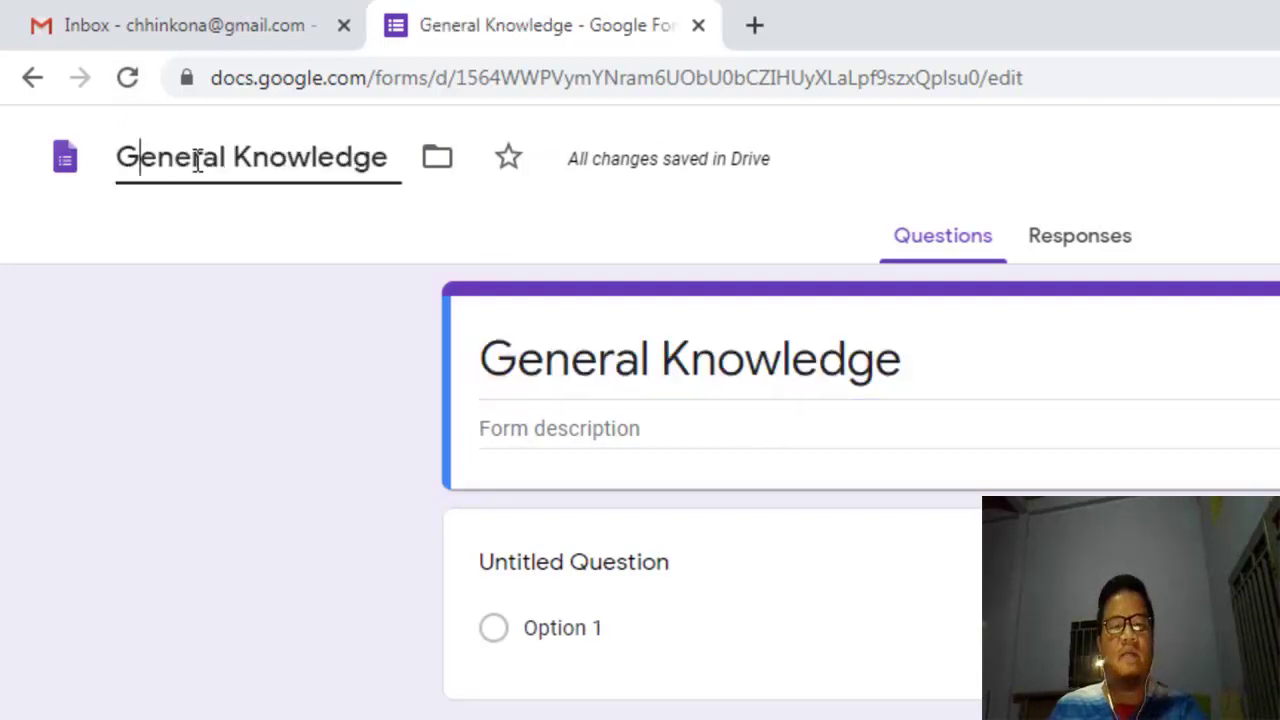
left_click(524, 358)
left_click(642, 360)
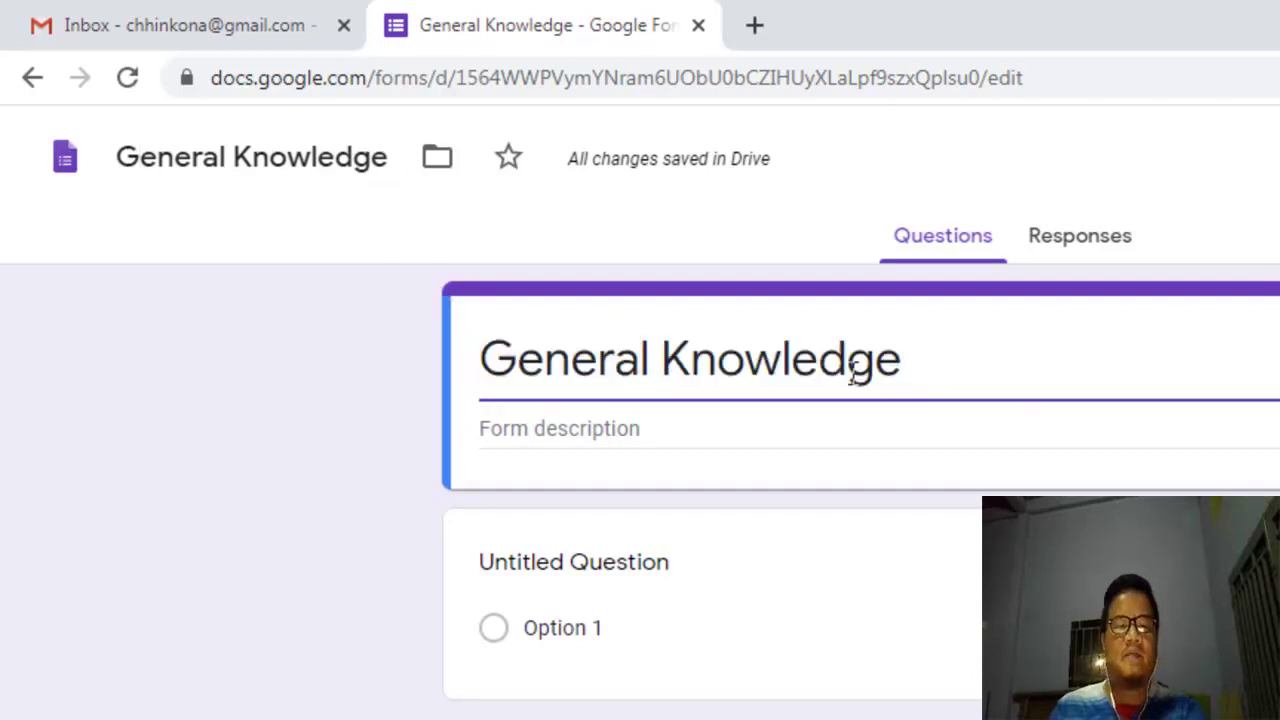
left_click(288, 176)
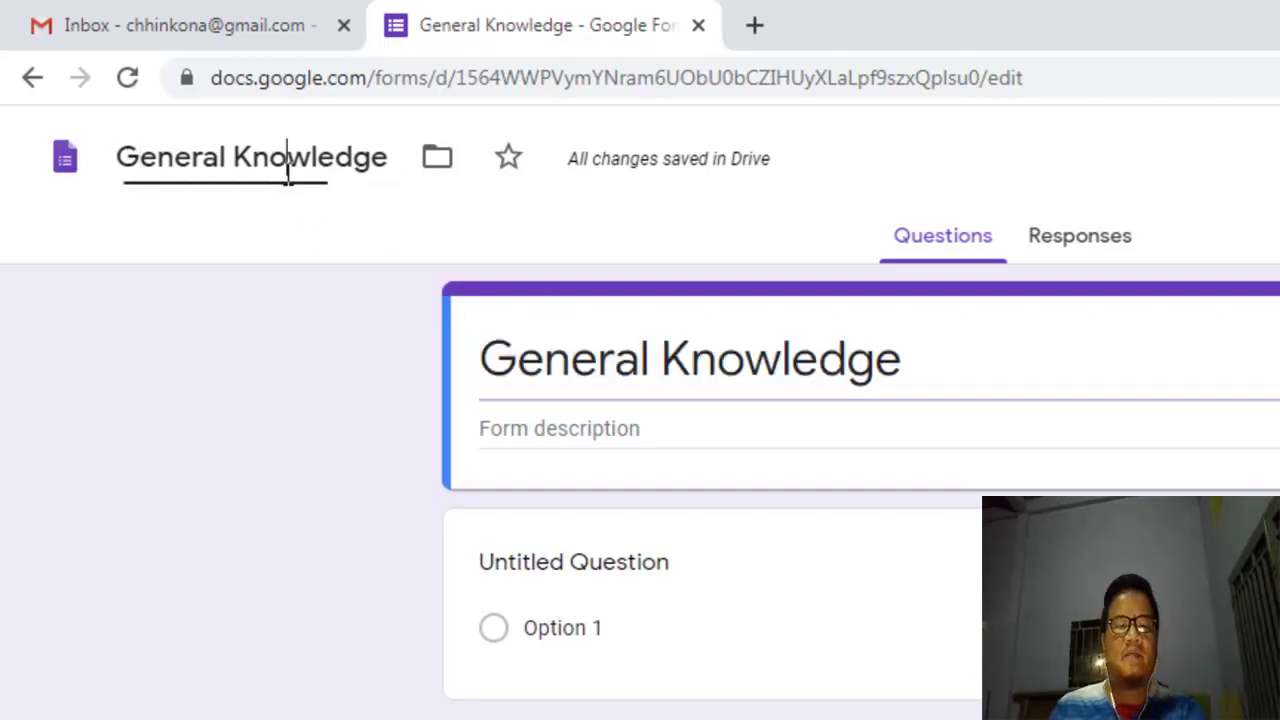
left_click(598, 405)
left_click(636, 431)
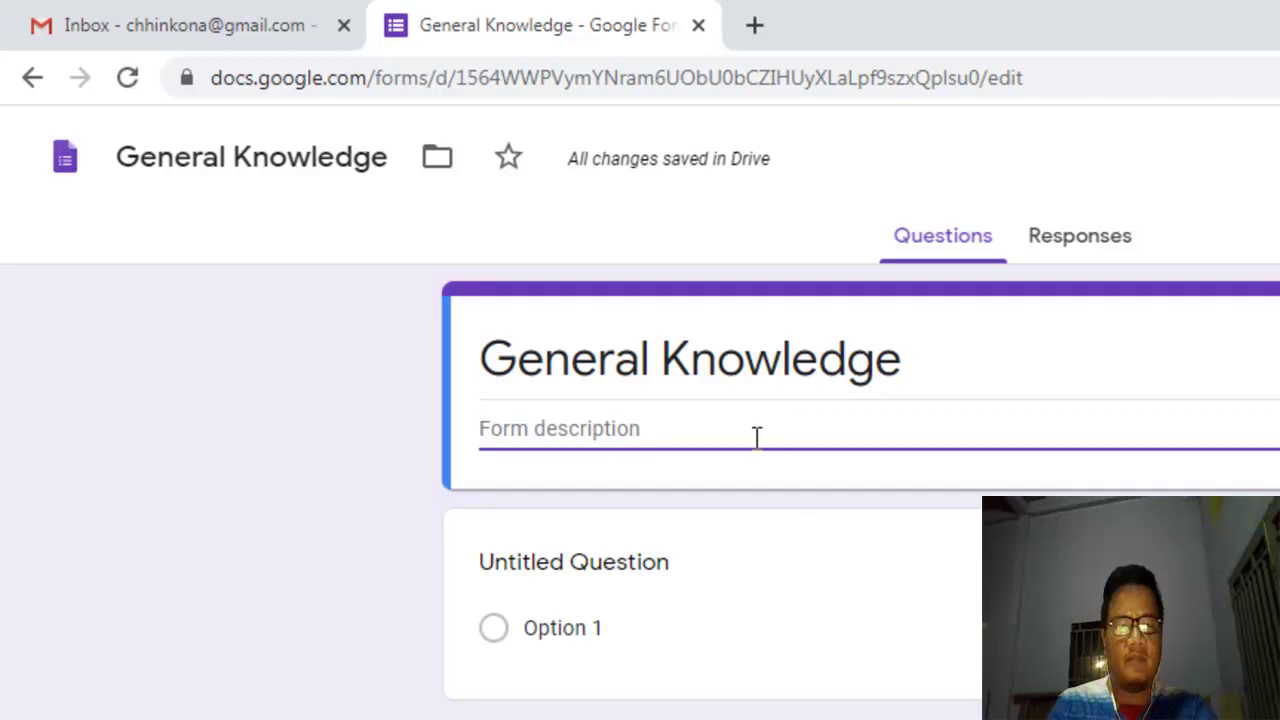
Step: Replace the trial text with the description 'Please chose the correct answer:'
type("Testing")
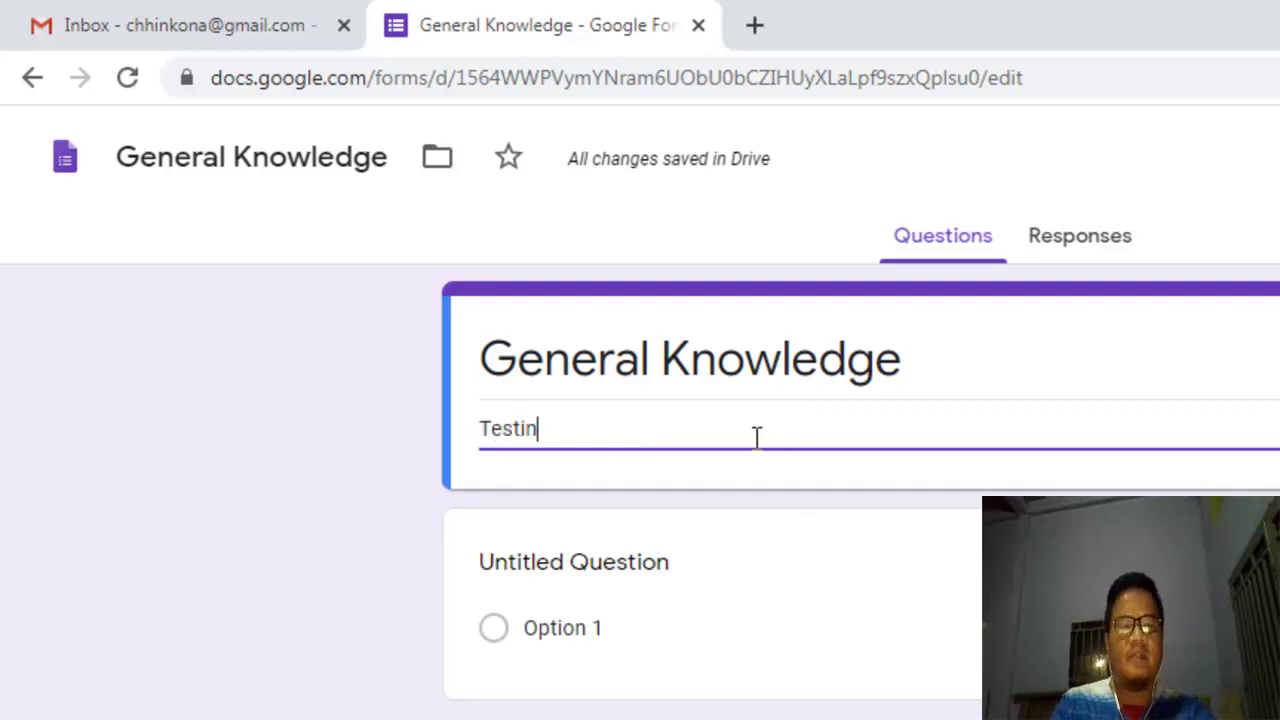
key("BackSpace")
key("BackSpace")
key("BackSpace")
key("BackSpace")
key("BackSpace")
key("BackSpace")
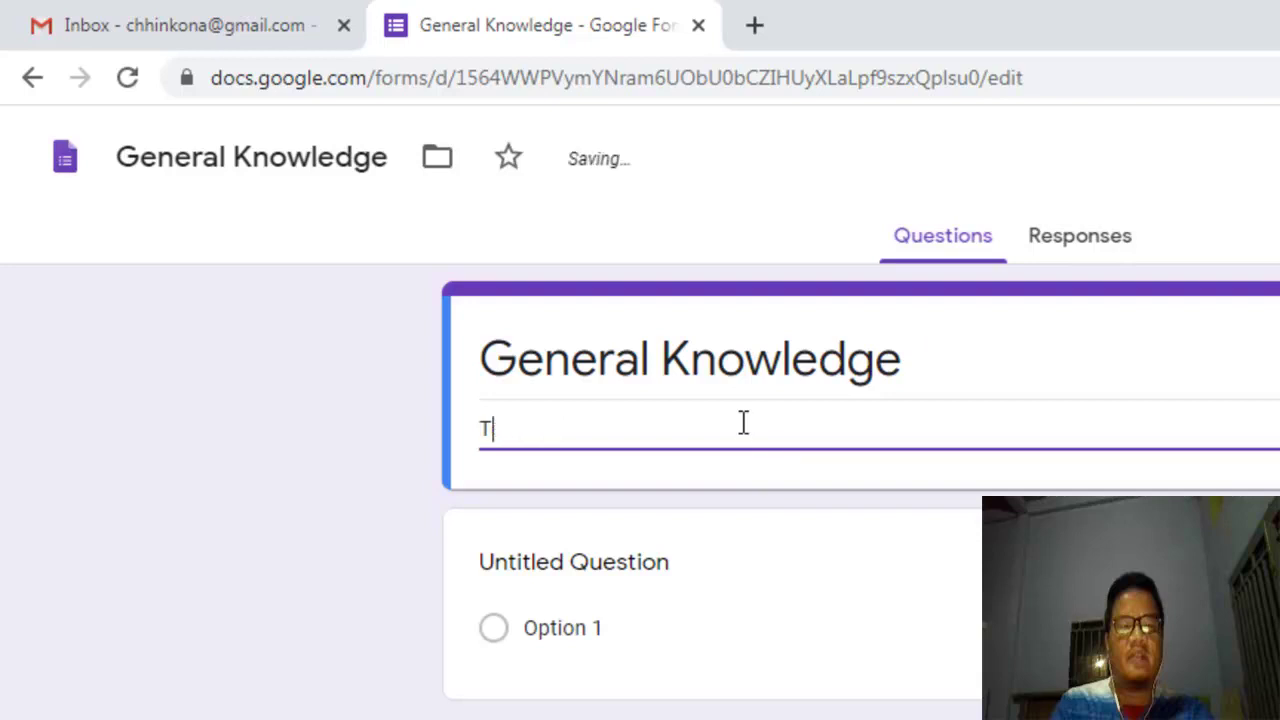
key("BackSpace")
key("BackSpace")
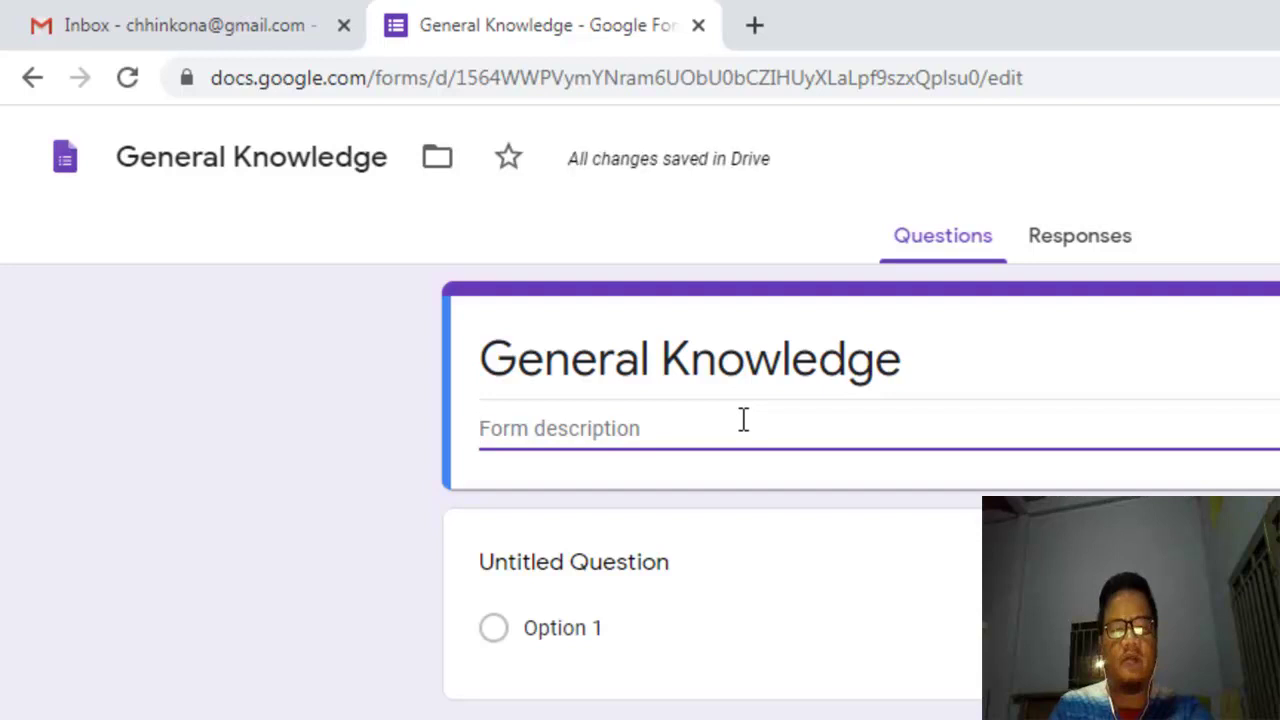
type("Please chose ")
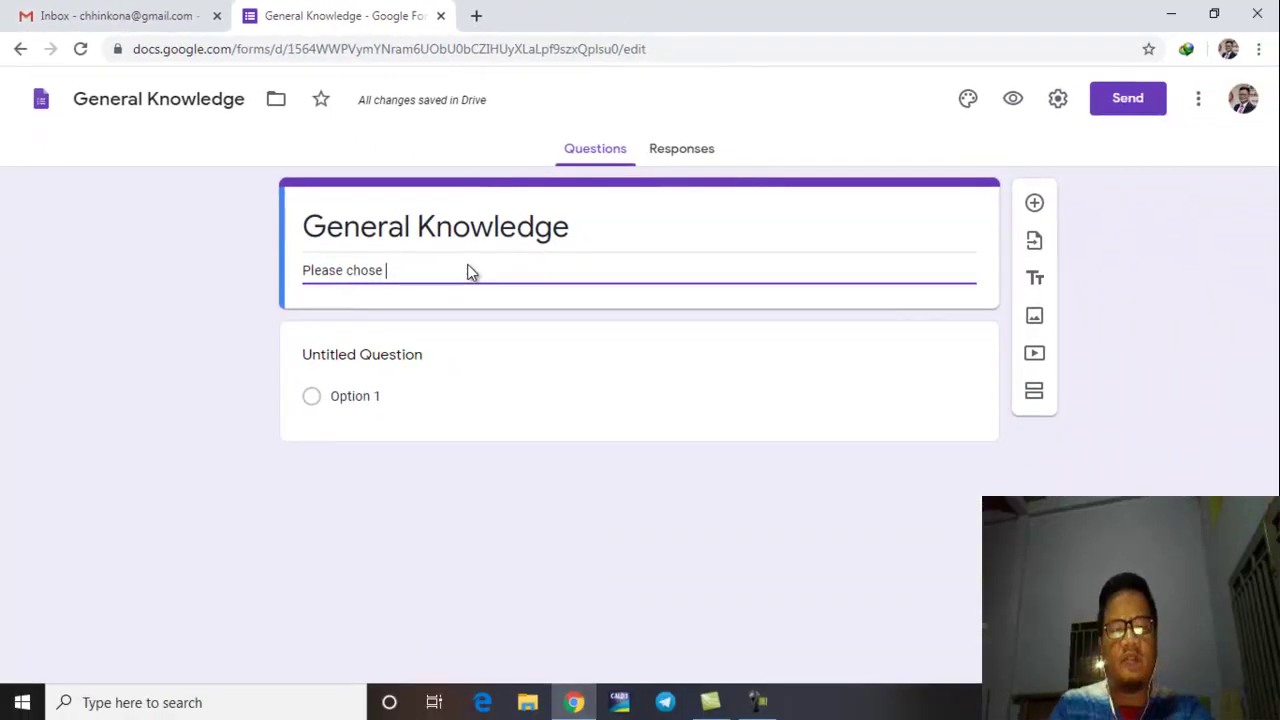
type("the correct answer")
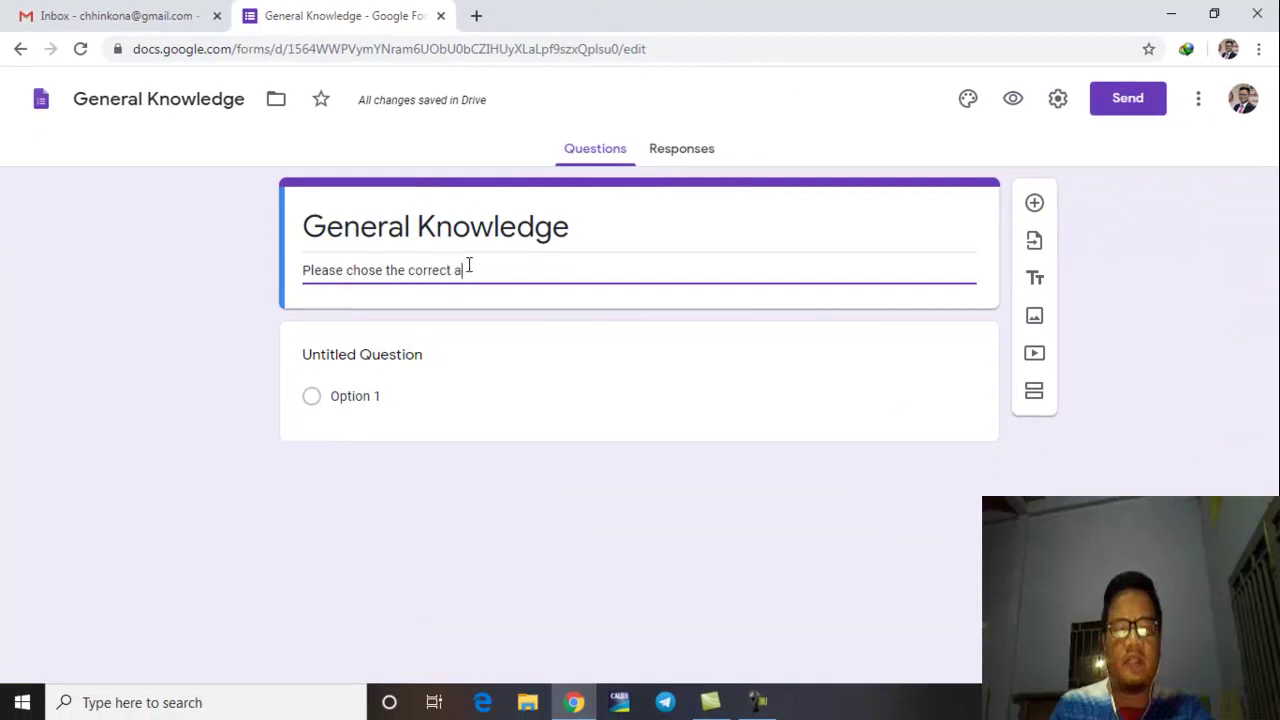
type(":")
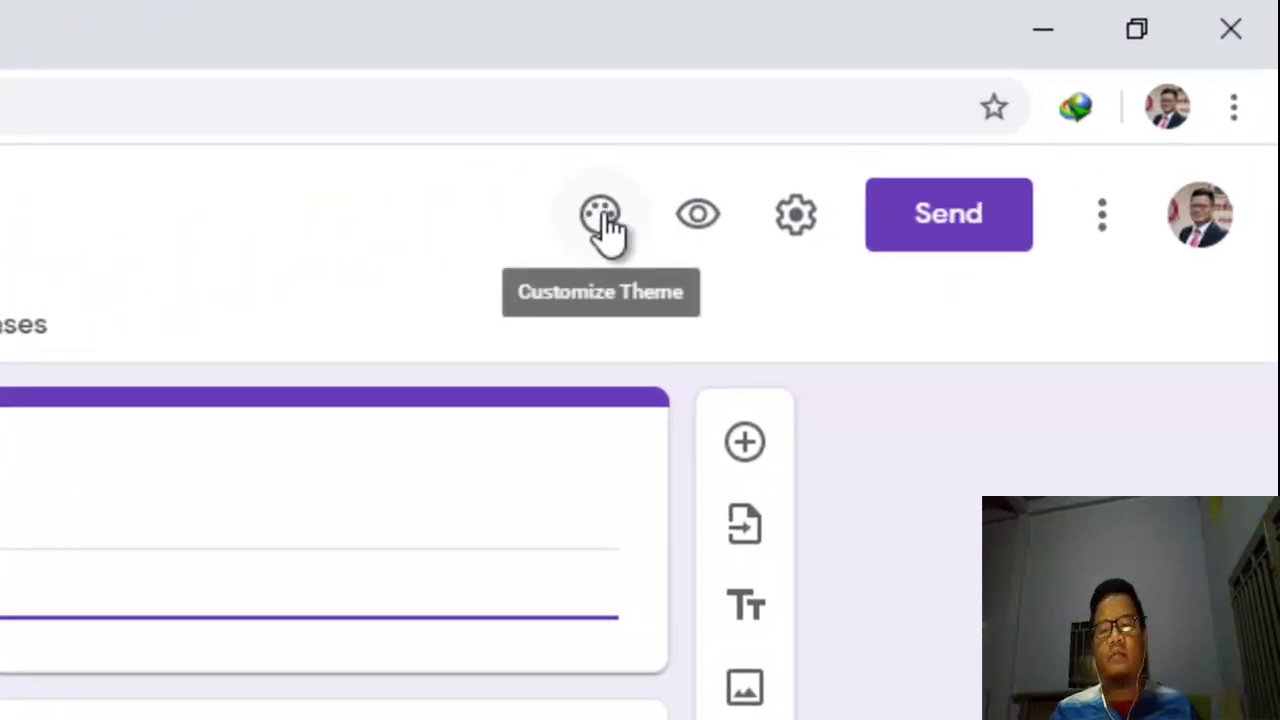
left_click(602, 240)
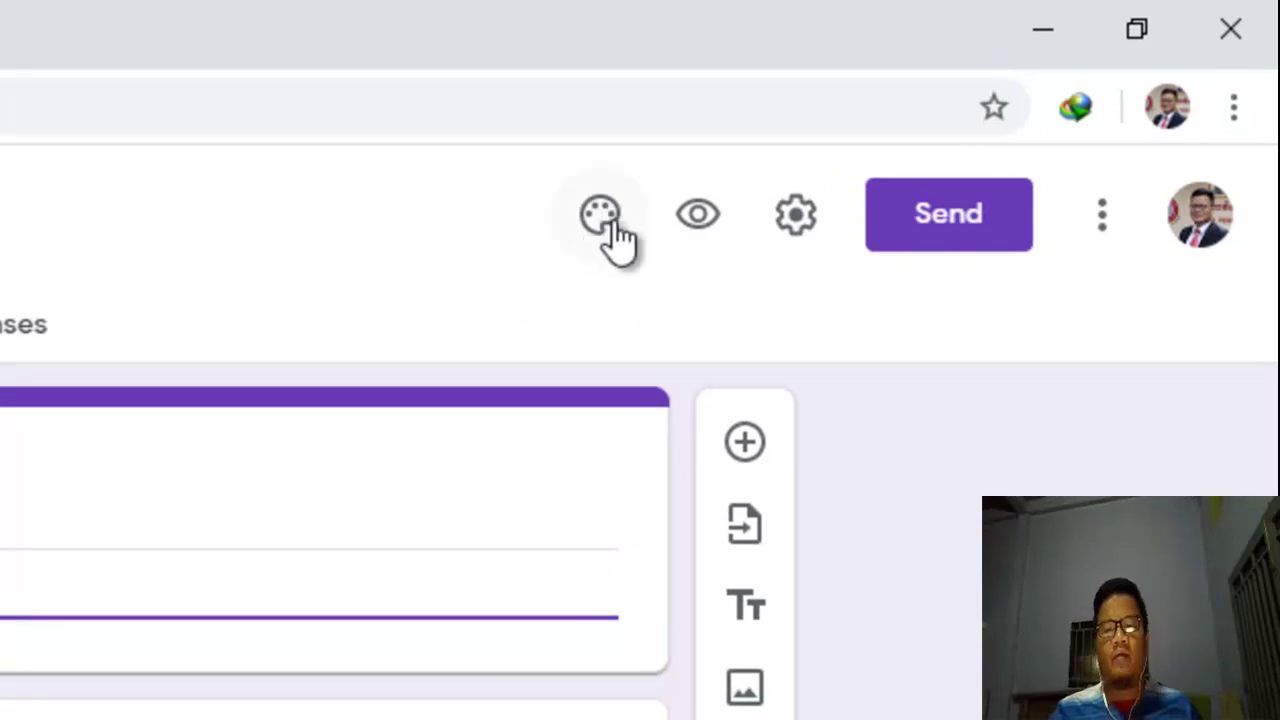
Step: Insert the guitar photo from Themes > Work and School as the form's header image
left_click(603, 213)
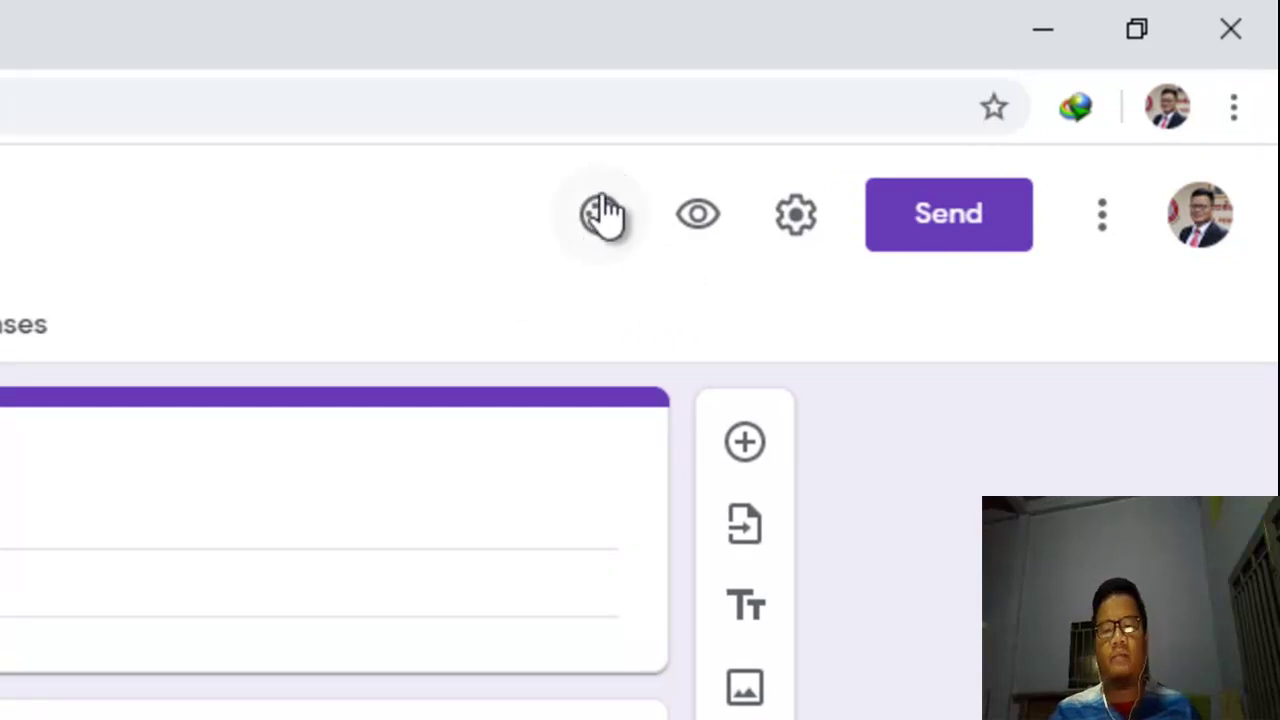
left_click(603, 213)
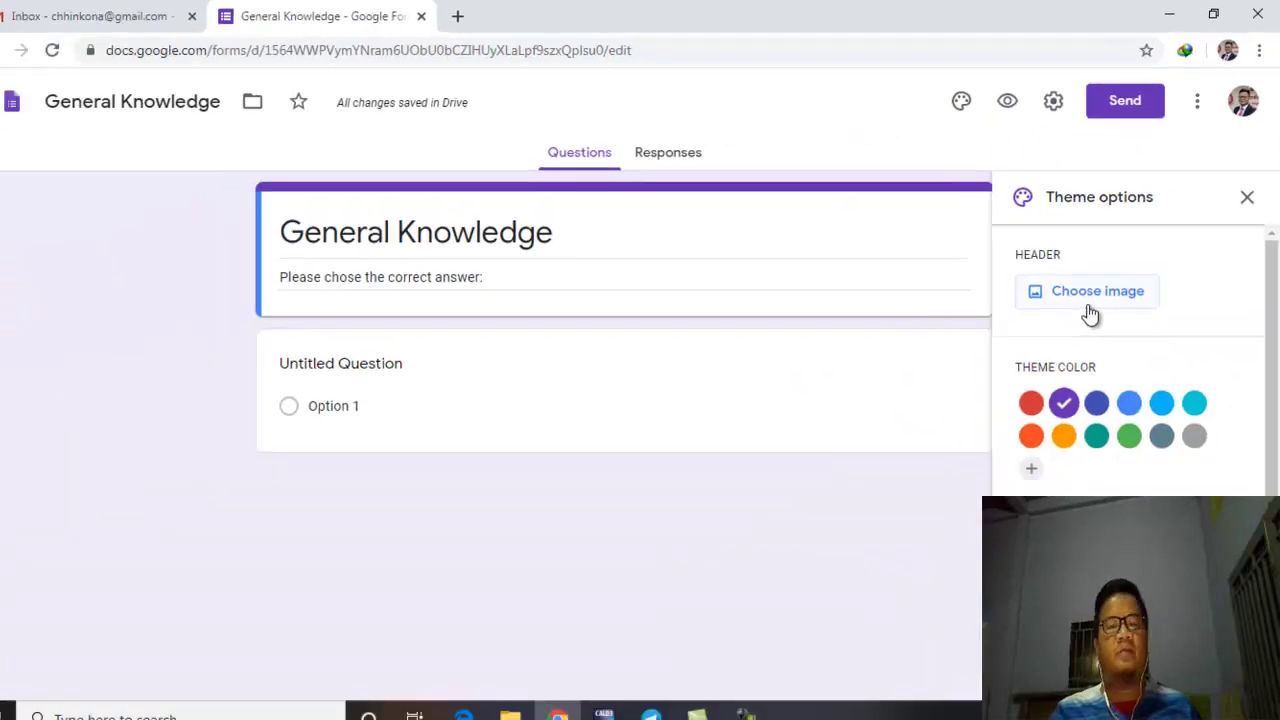
left_click(1114, 296)
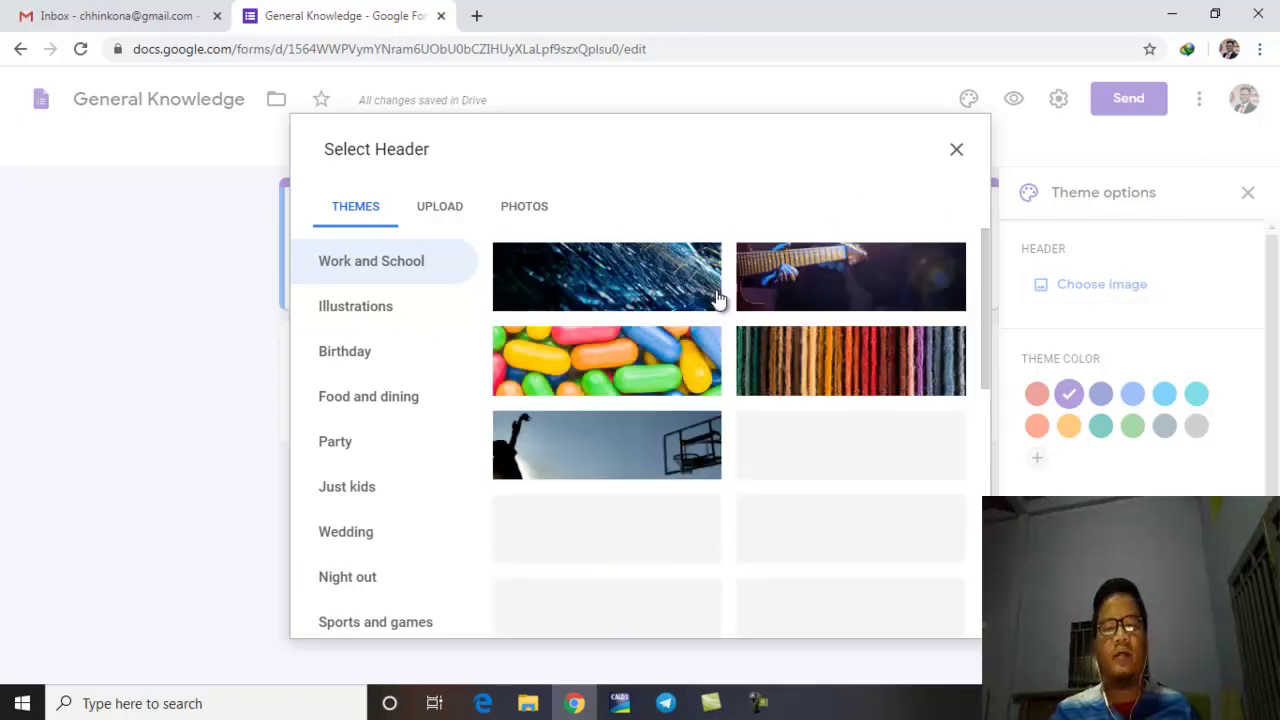
left_click(838, 277)
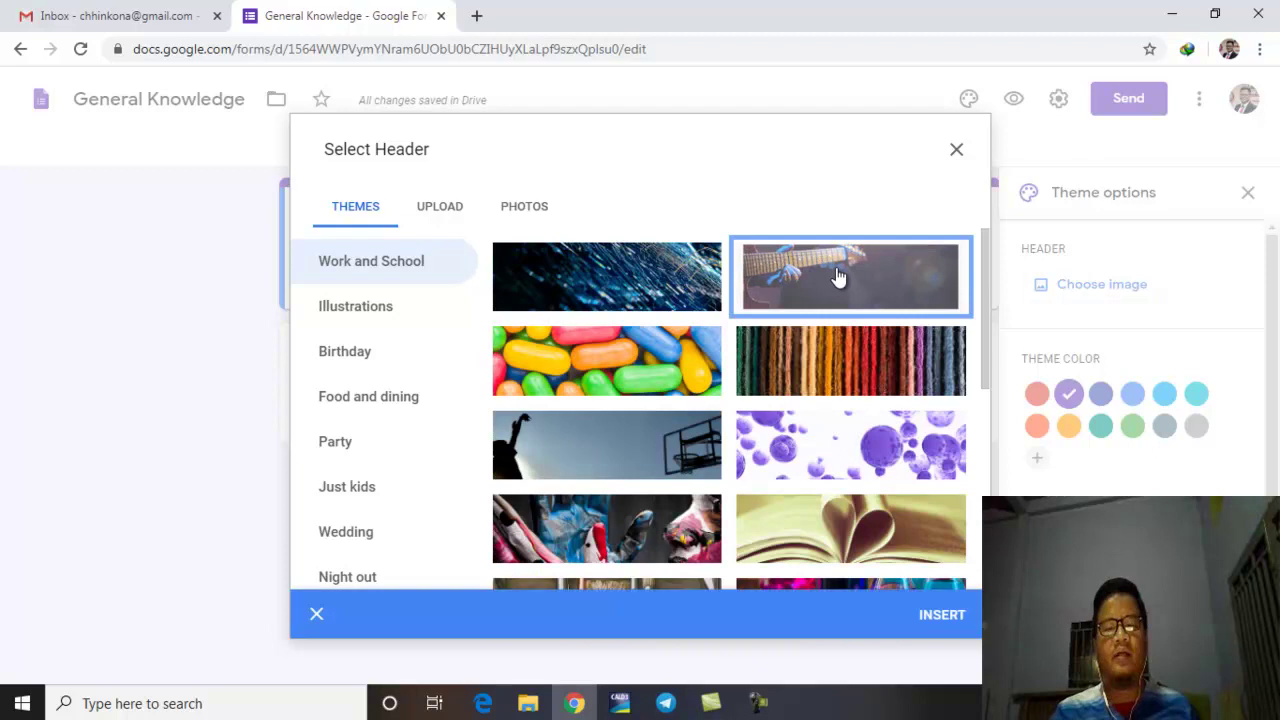
left_click(942, 615)
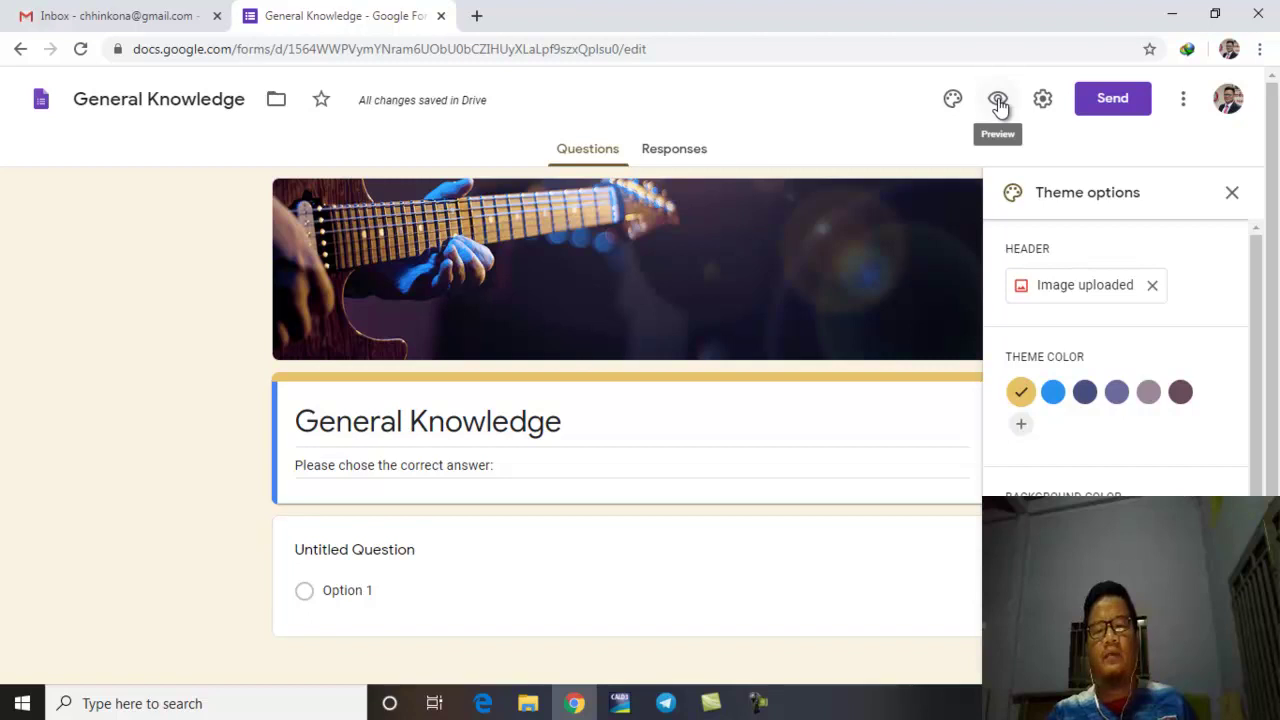
Step: In Settings > General, tick Collect email addresses and Limit to 1 response
left_click(1045, 104)
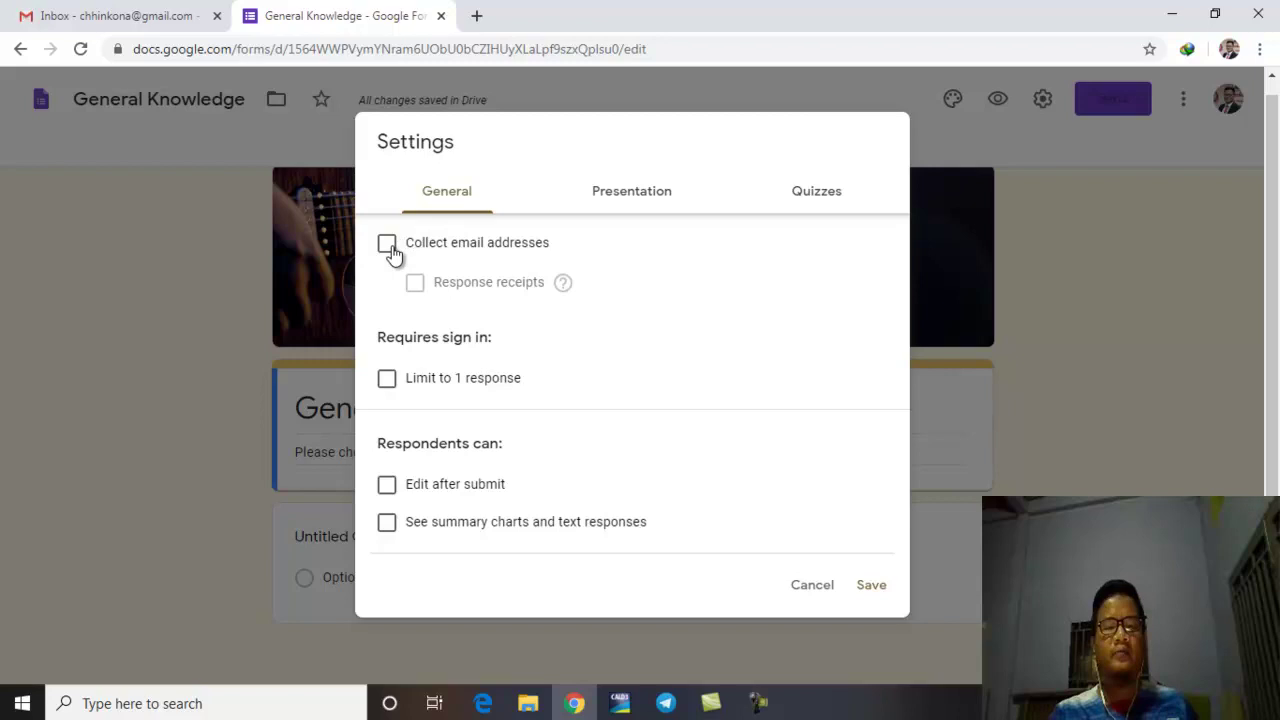
left_click(387, 244)
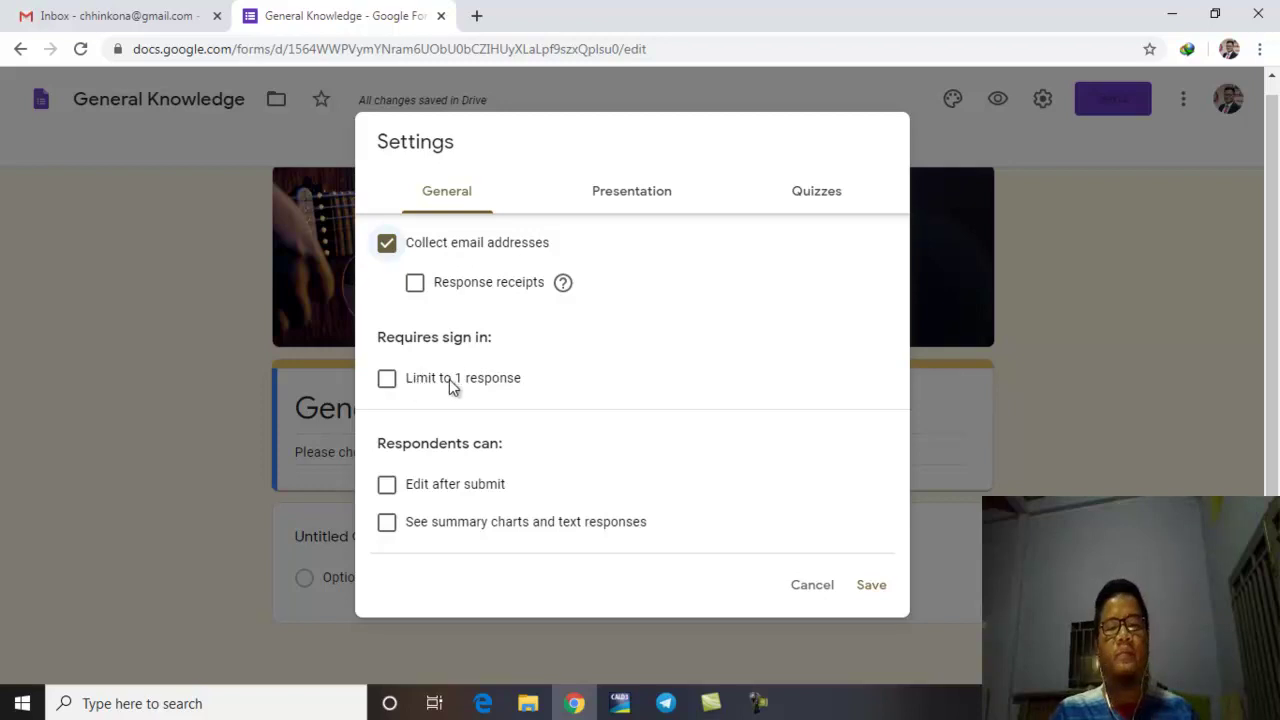
left_click(398, 381)
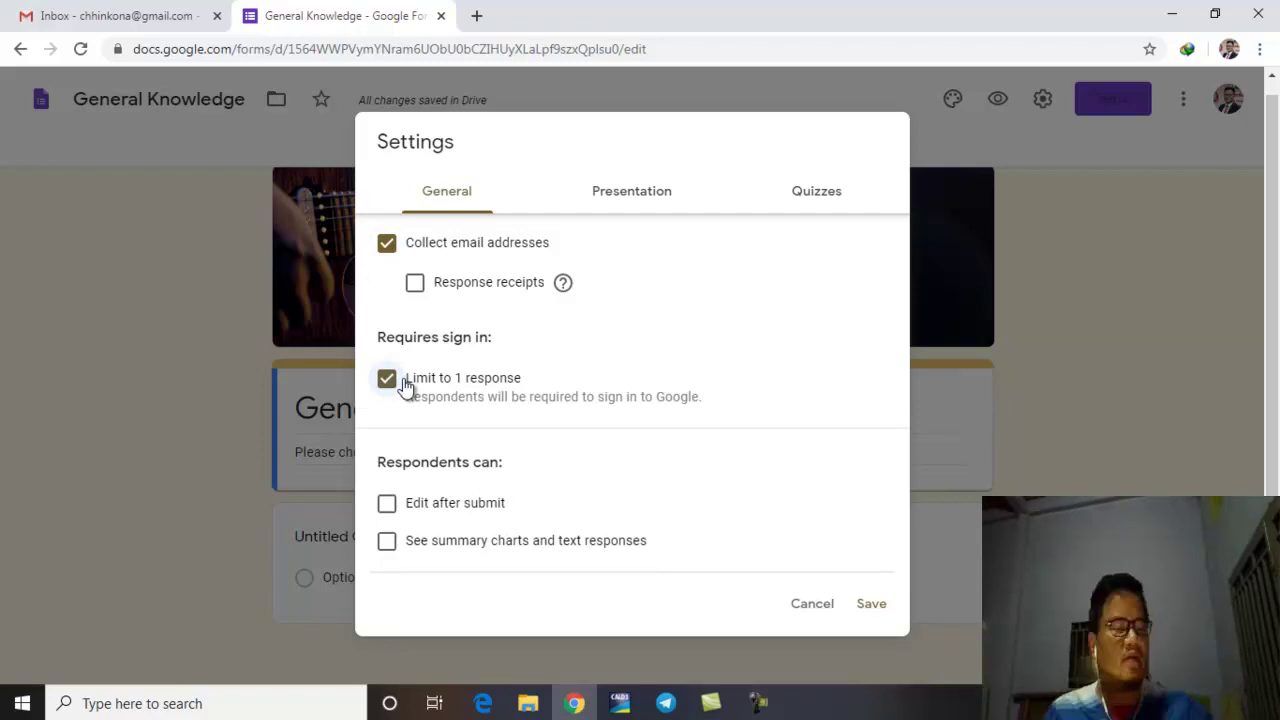
Step: Untick Limit to 1 response and switch to the Presentation settings
left_click(405, 385)
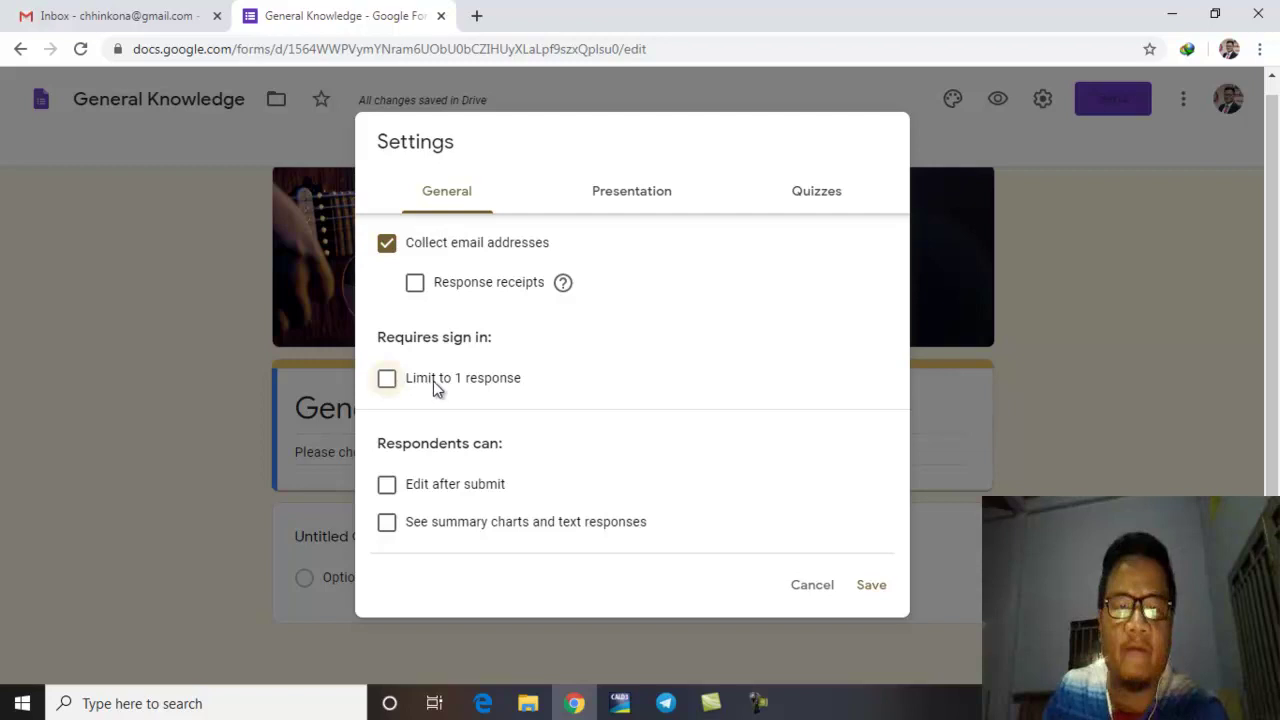
left_click(627, 199)
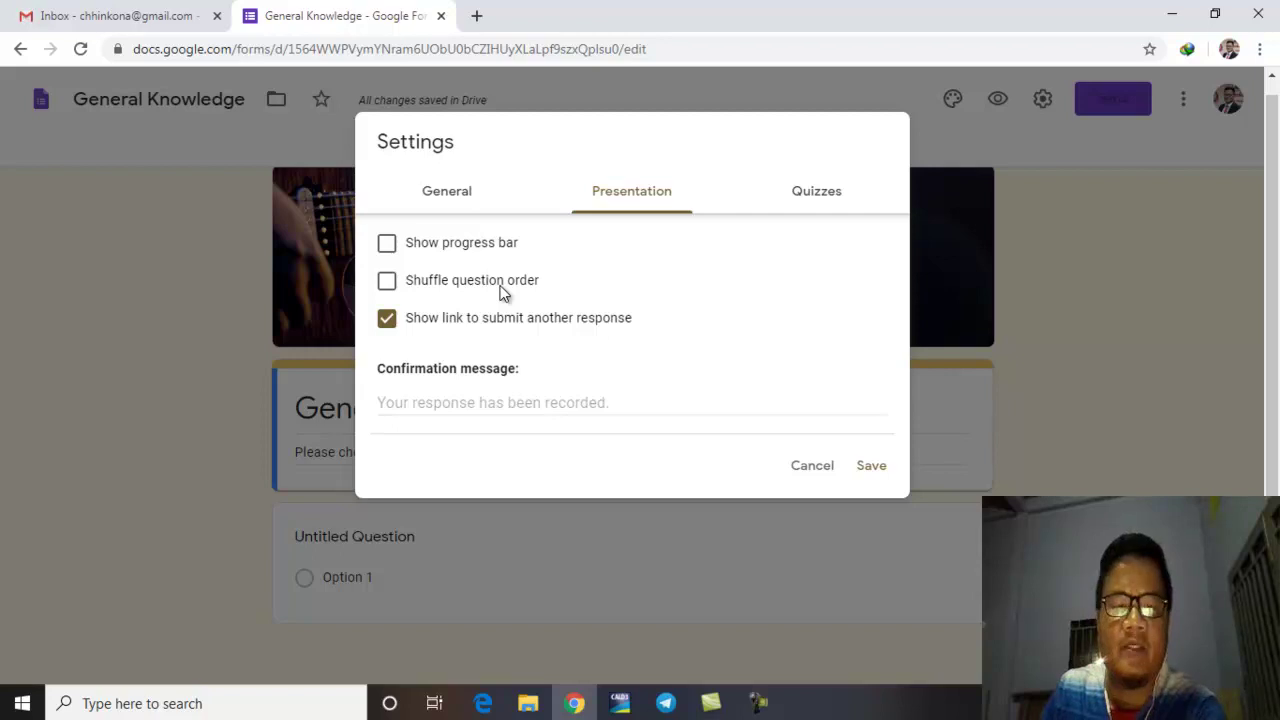
Step: Try question shuffling and turn it back off, then start editing the confirmation message
left_click(388, 283)
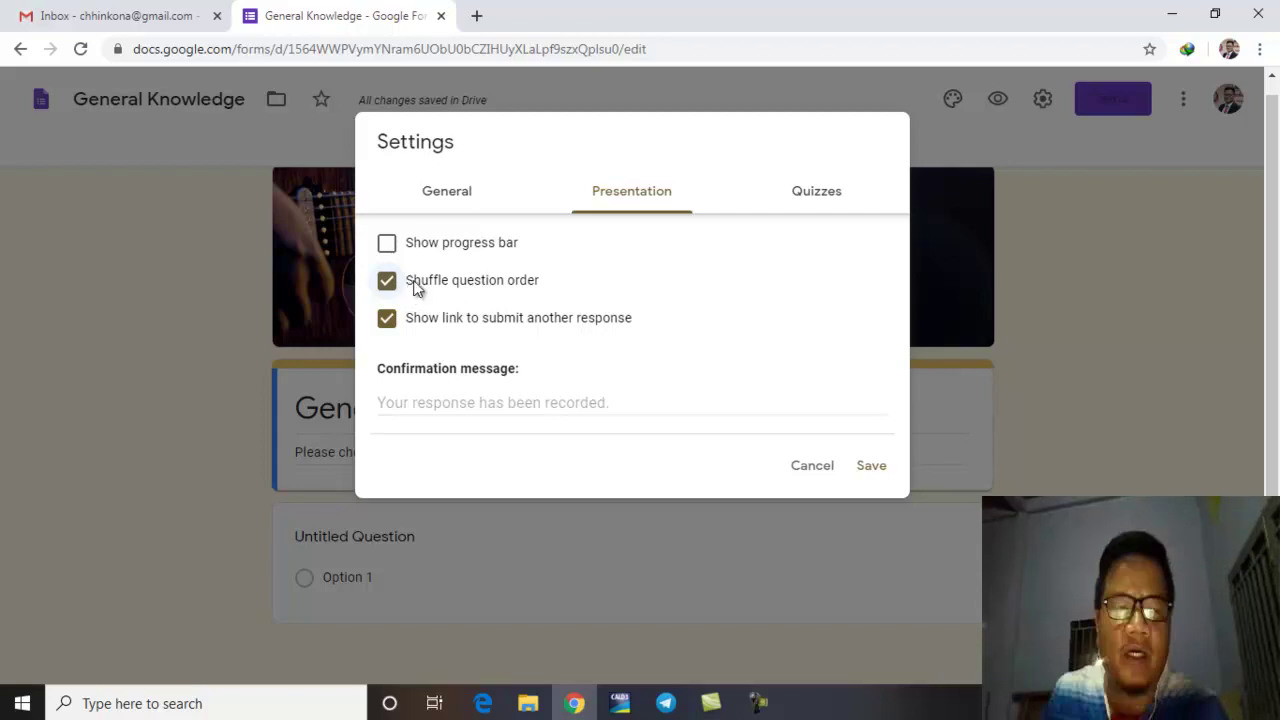
left_click(387, 281)
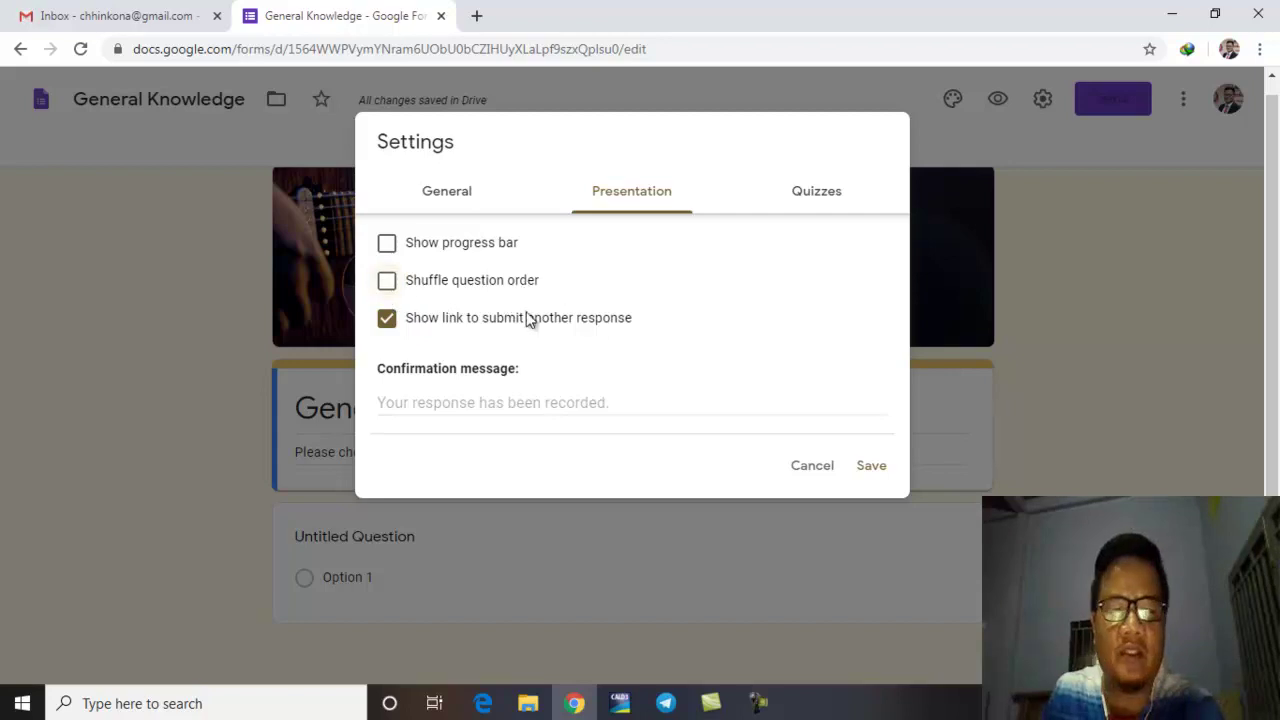
left_click(488, 401)
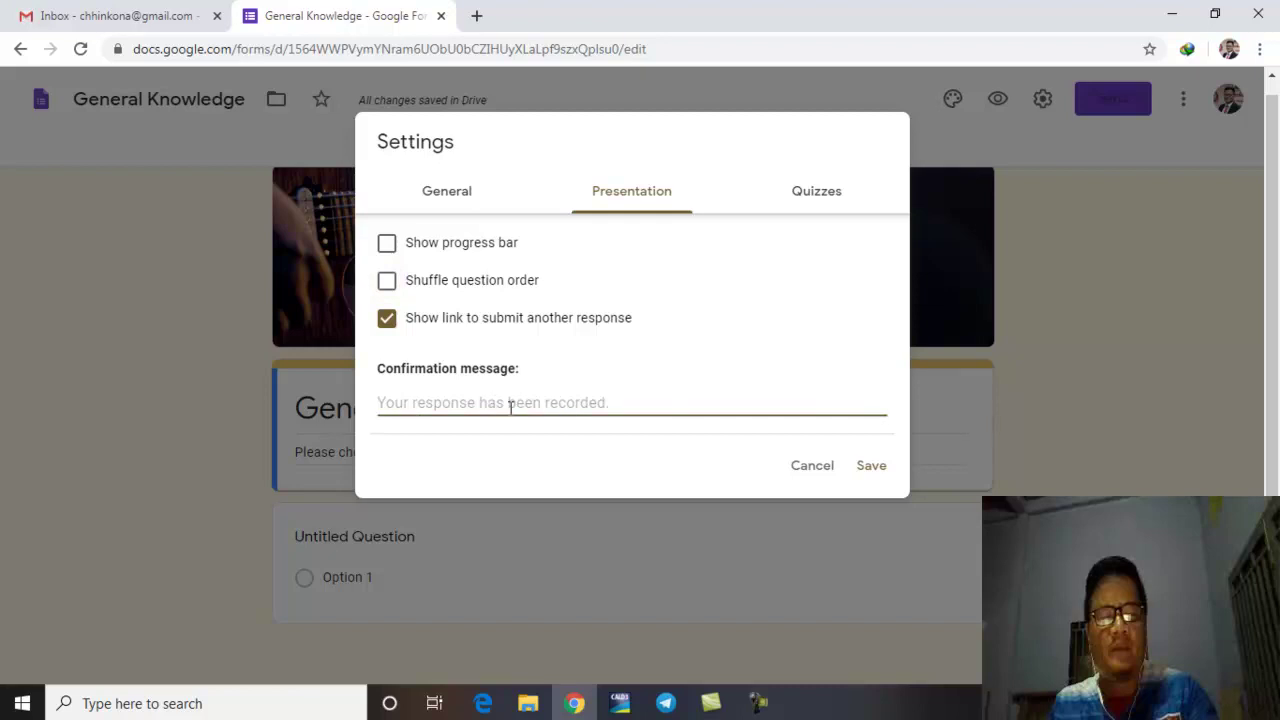
key("ctrl+1")
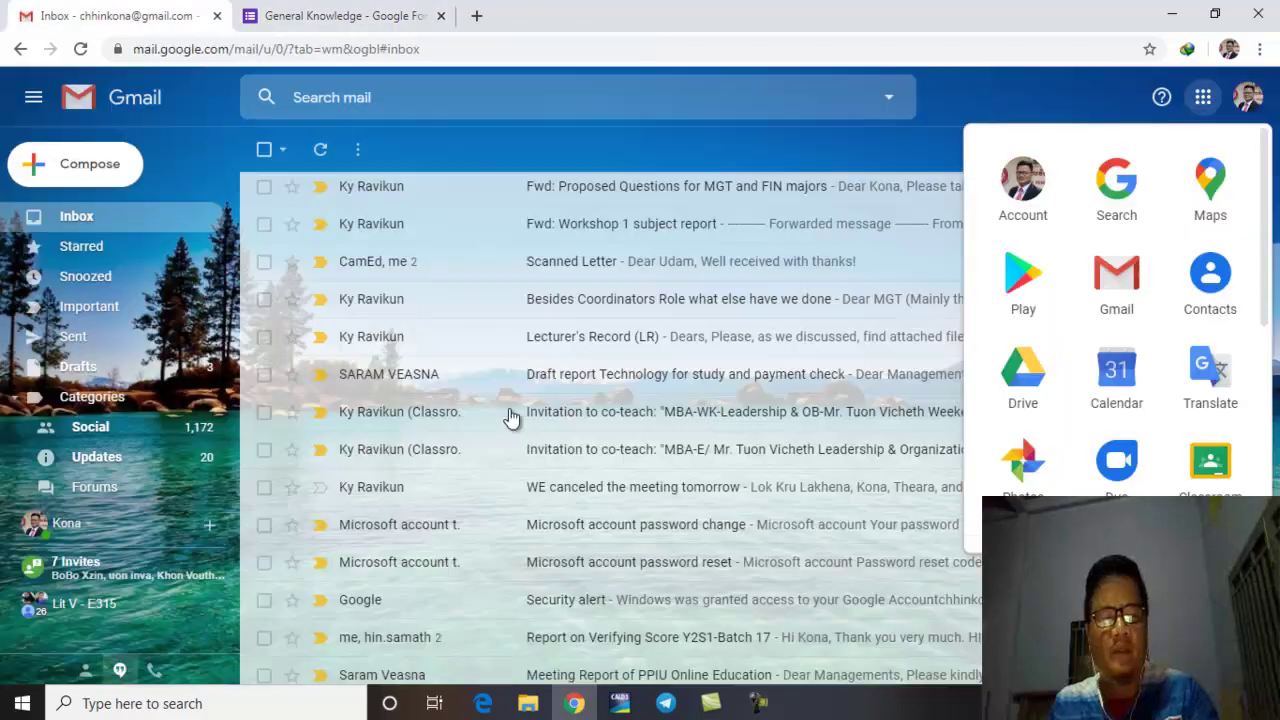
left_click(336, 14)
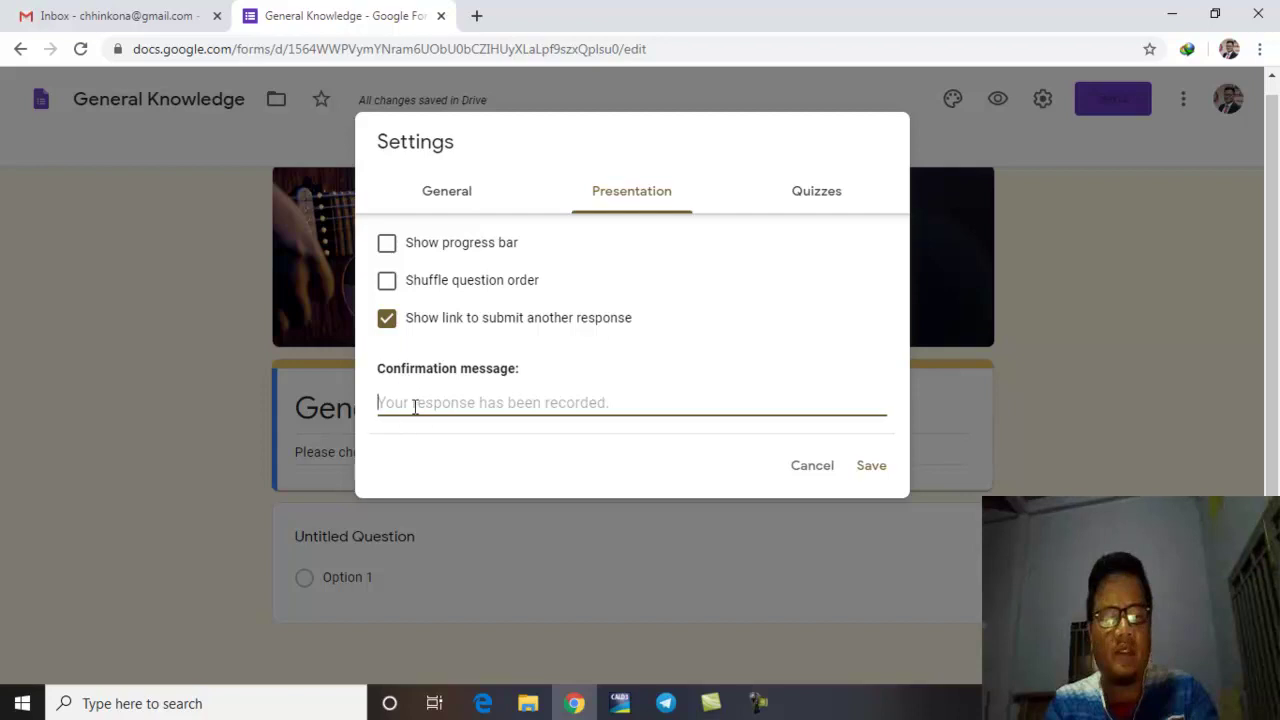
Step: Set the confirmation message to 'Cheer!'
type("Your")
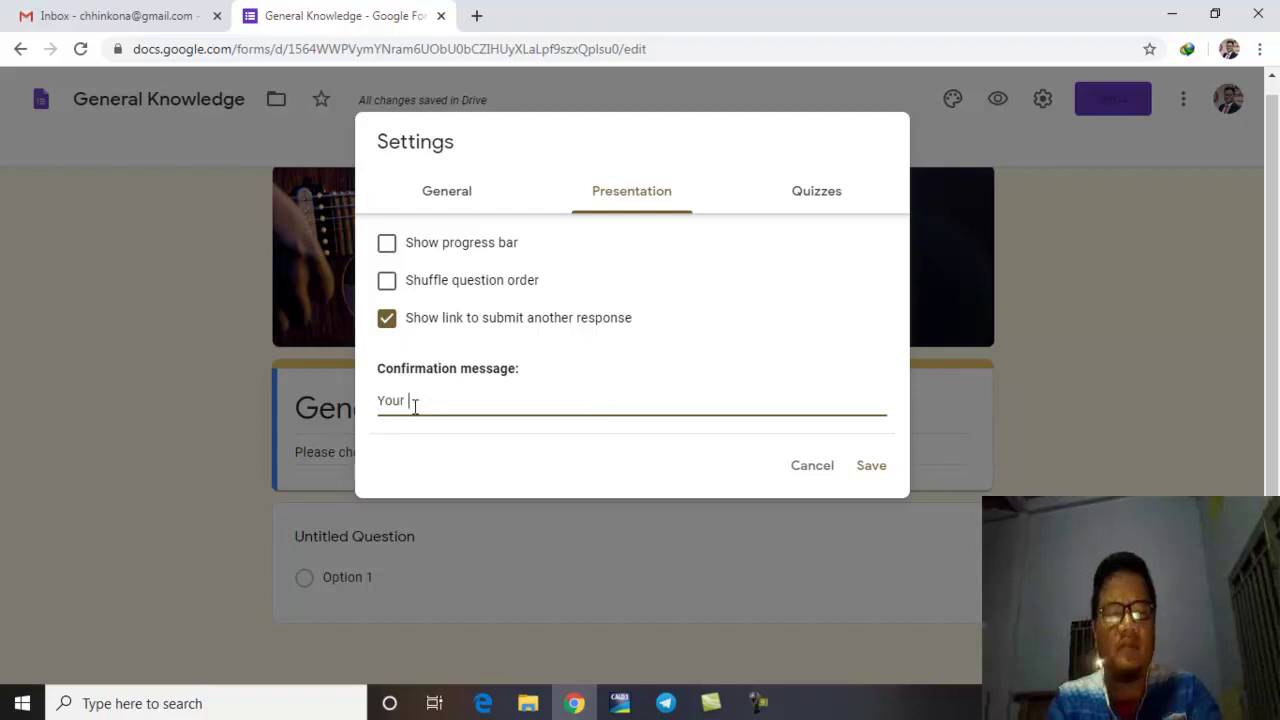
key("BackSpace")
type("have done")
key("BackSpace")
key("BackSpace")
key("BackSpace")
key("BackSpace")
key("BackSpace")
key("BackSpace")
key("BackSpace")
key("BackSpace")
key("BackSpace")
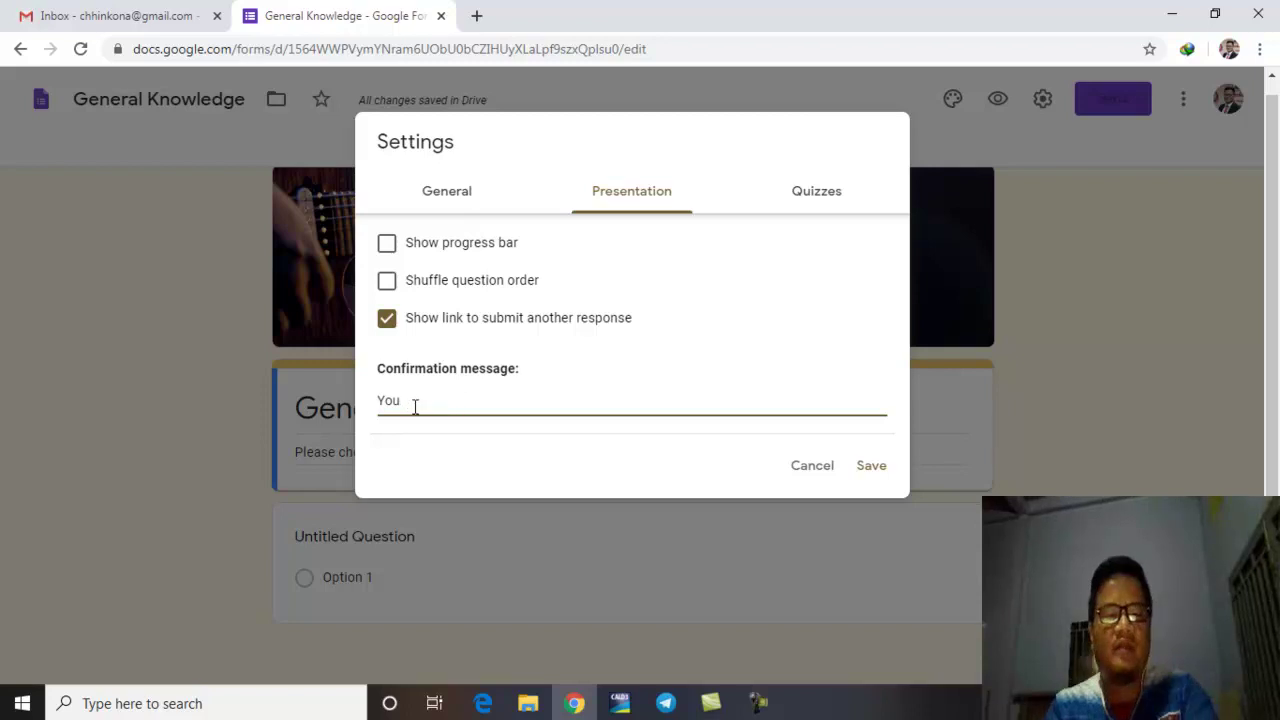
key("BackSpace")
key("BackSpace")
key("BackSpace")
key("BackSpace")
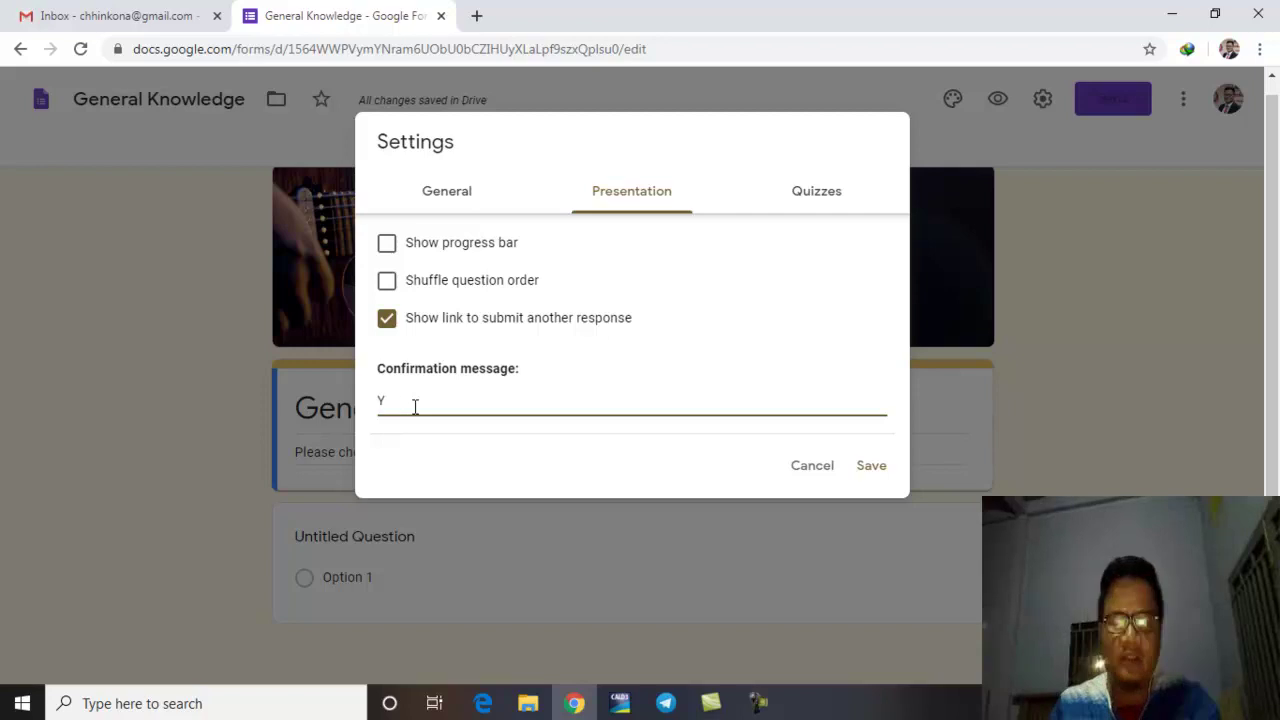
type("Cheer!")
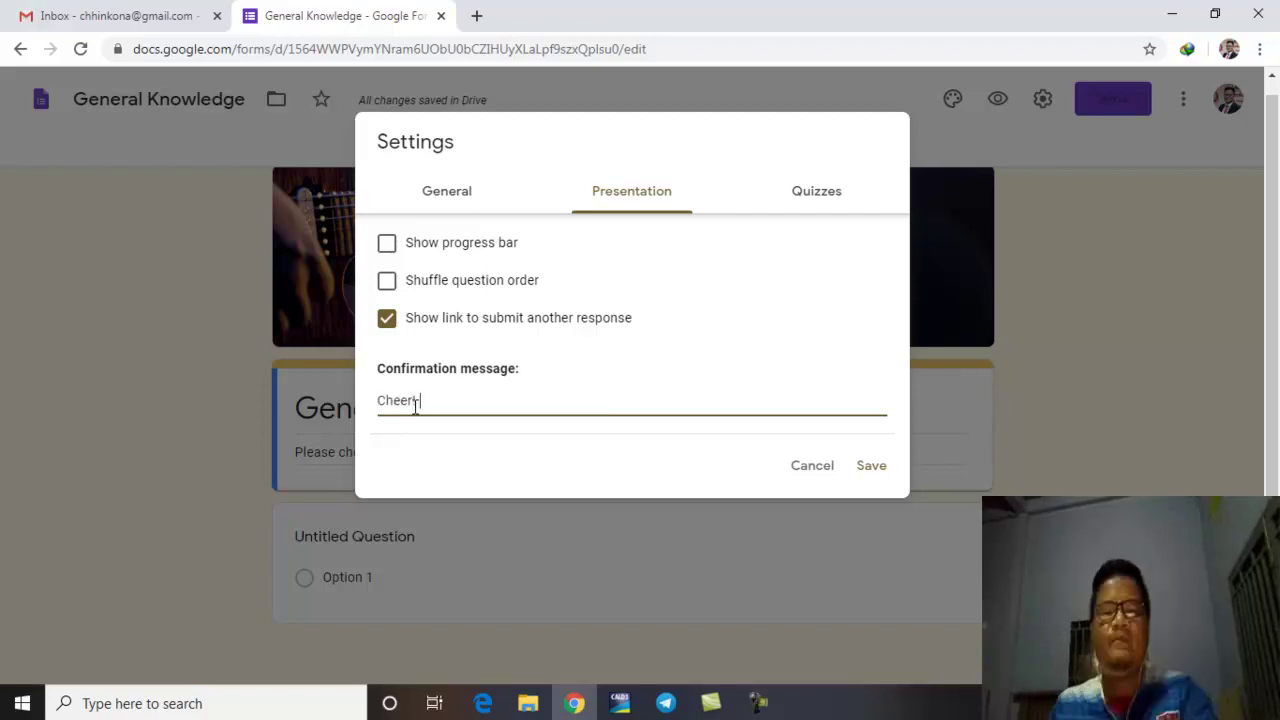
left_click(808, 200)
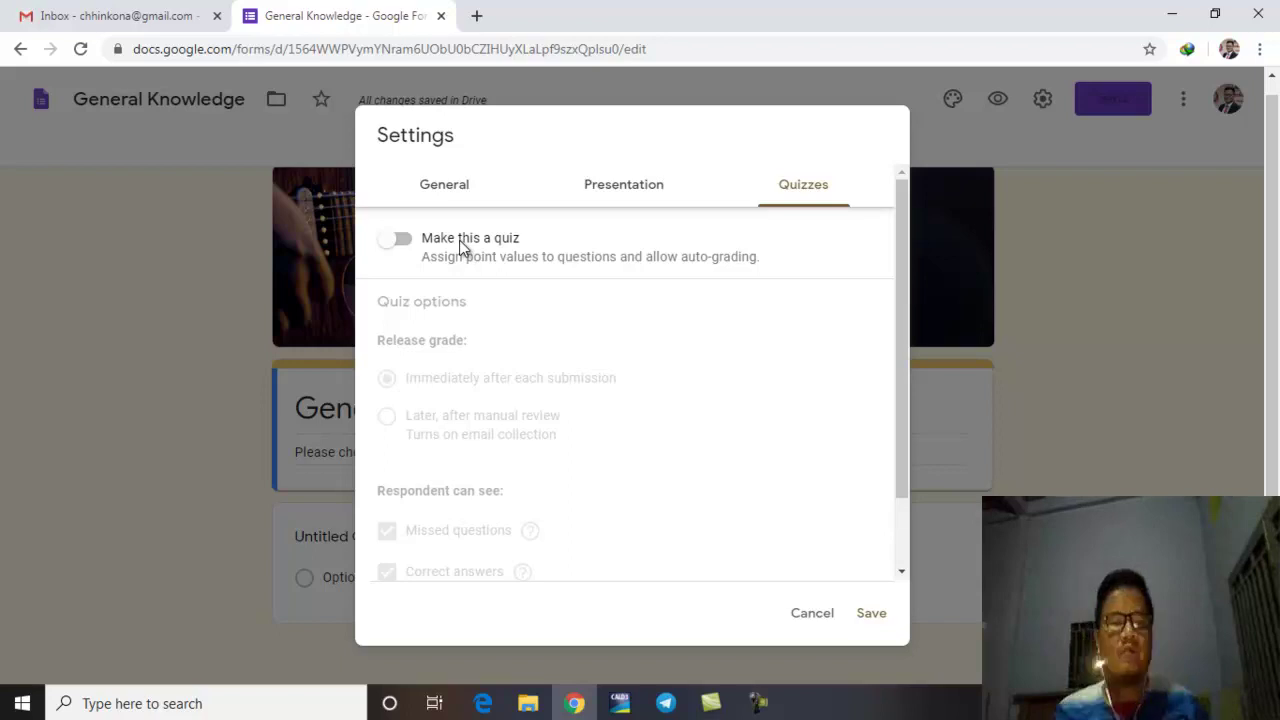
Step: Turn on 'Make this a quiz' with grades released immediately after each submission, then view General settings
left_click(400, 241)
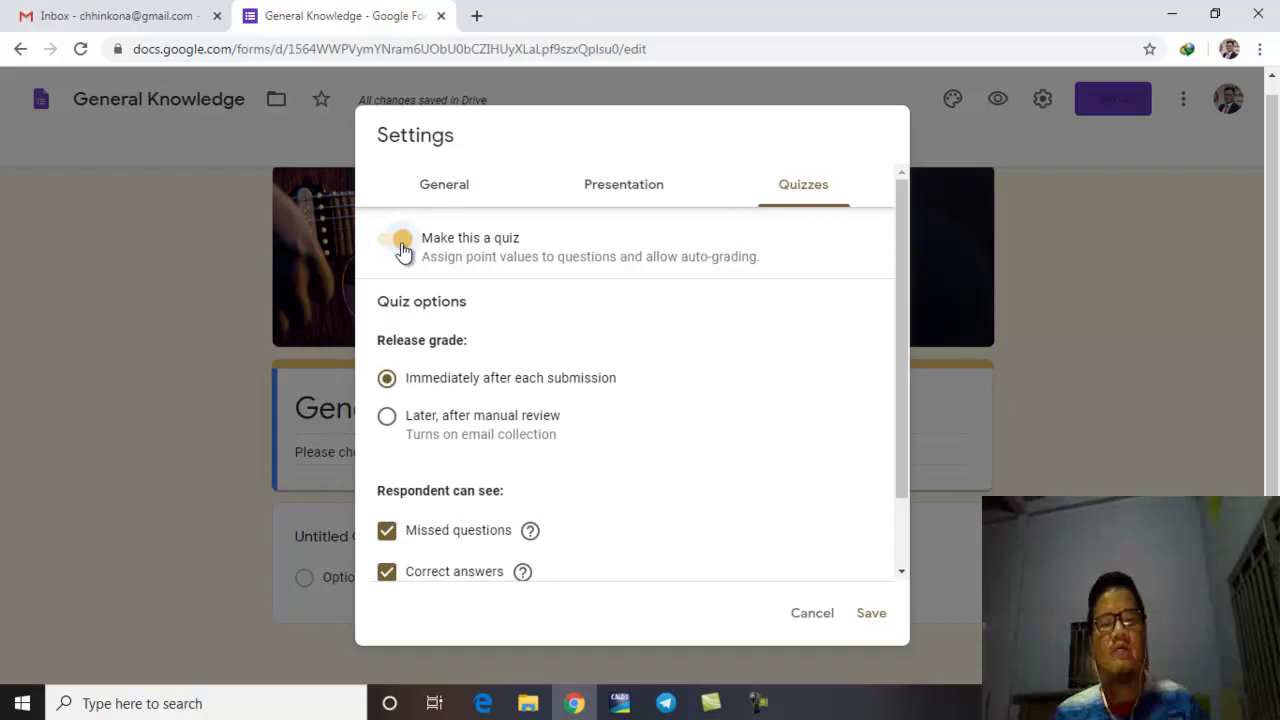
left_click(401, 243)
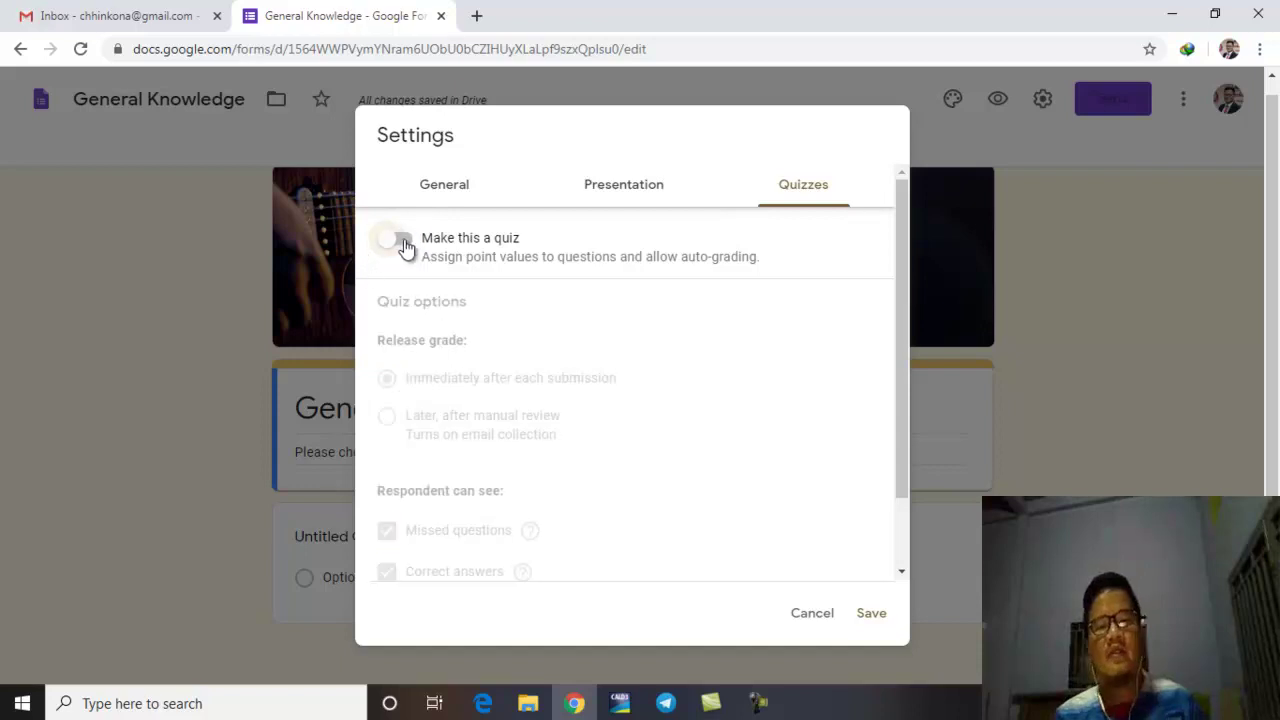
left_click(409, 251)
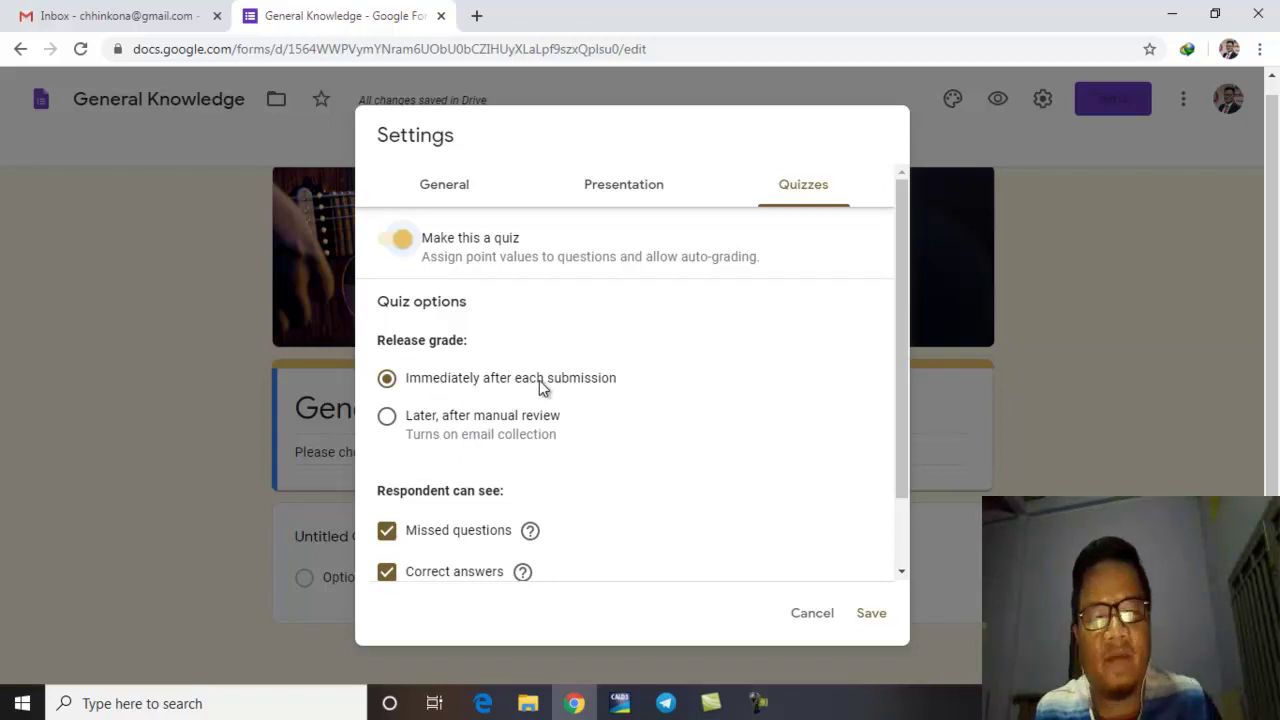
left_click(387, 418)
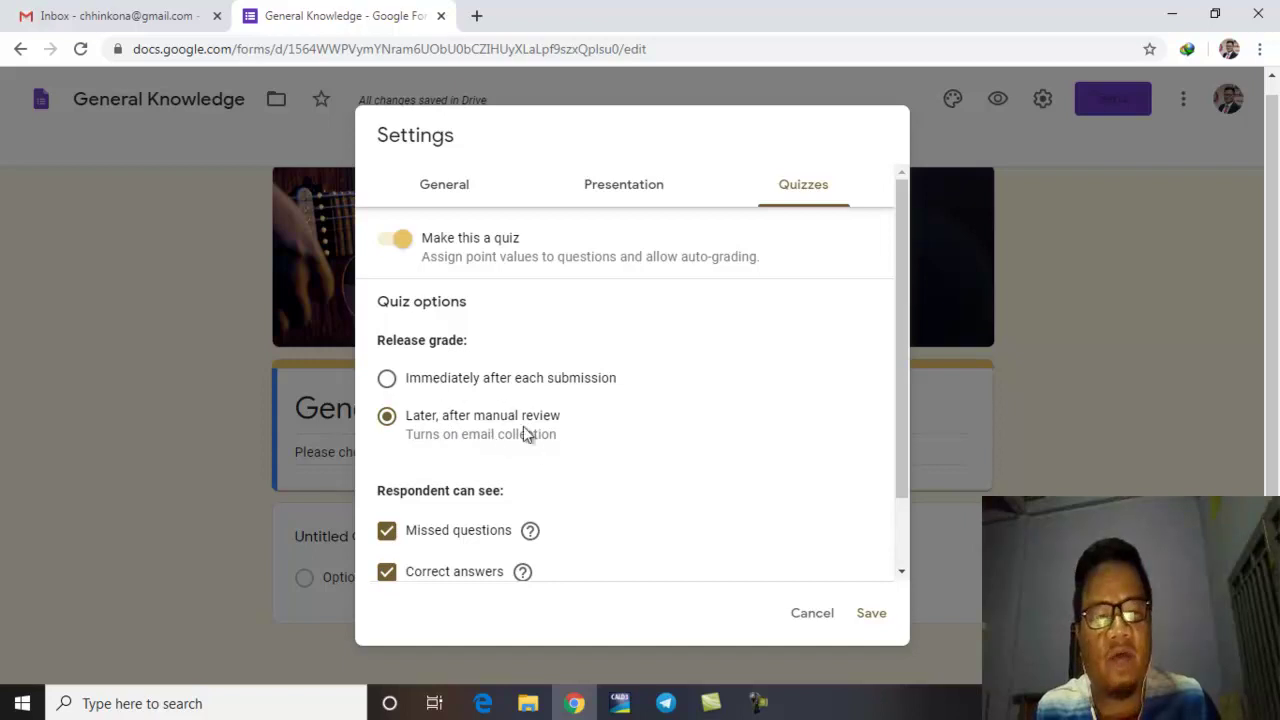
left_click(396, 381)
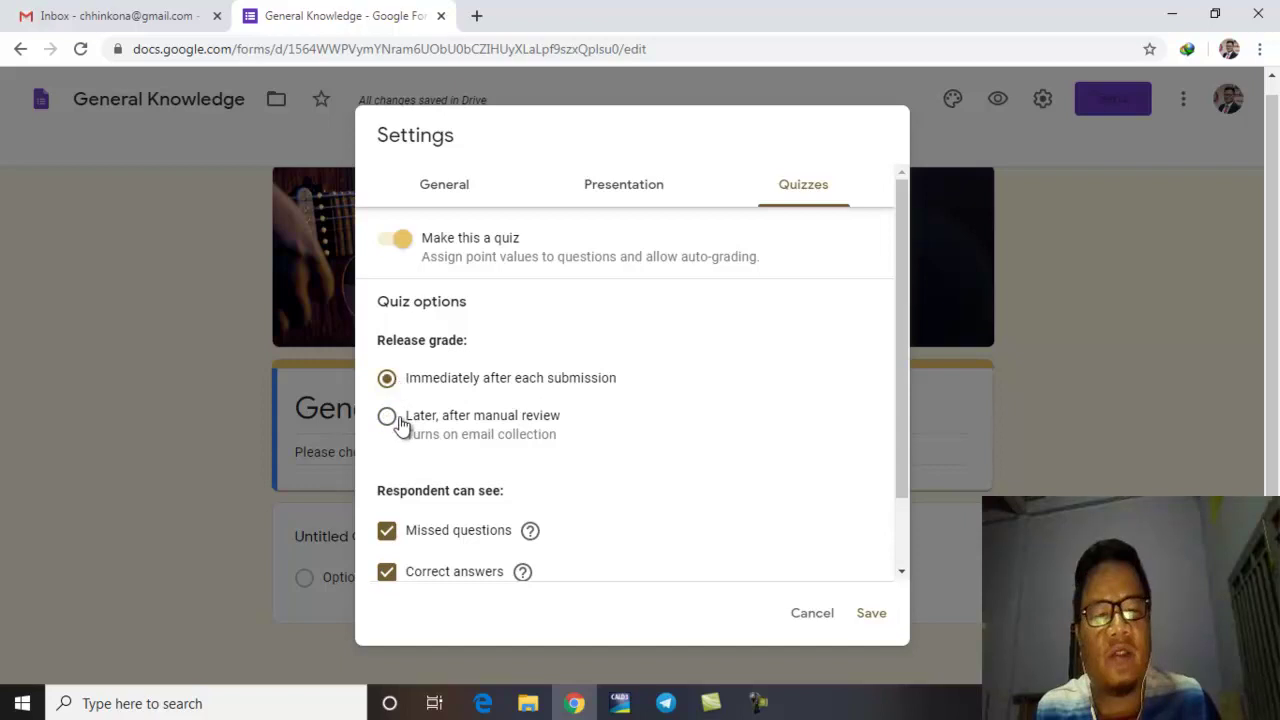
left_click(400, 425)
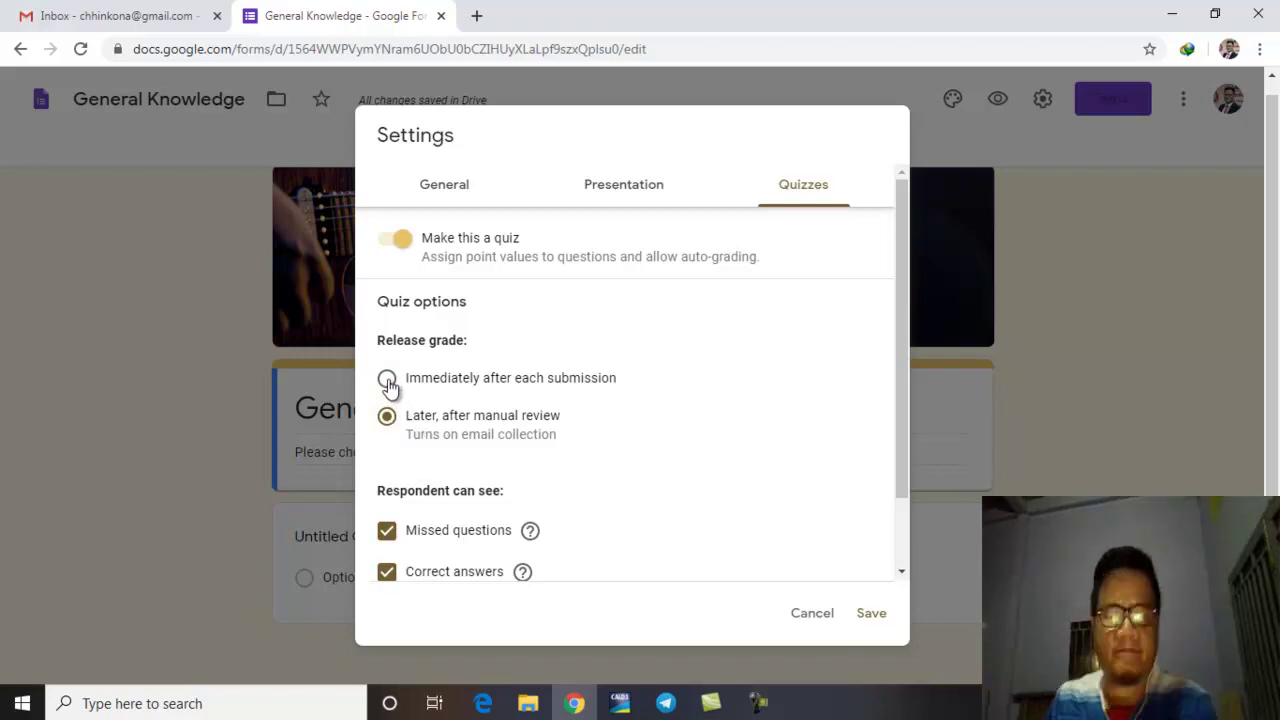
left_click(560, 382)
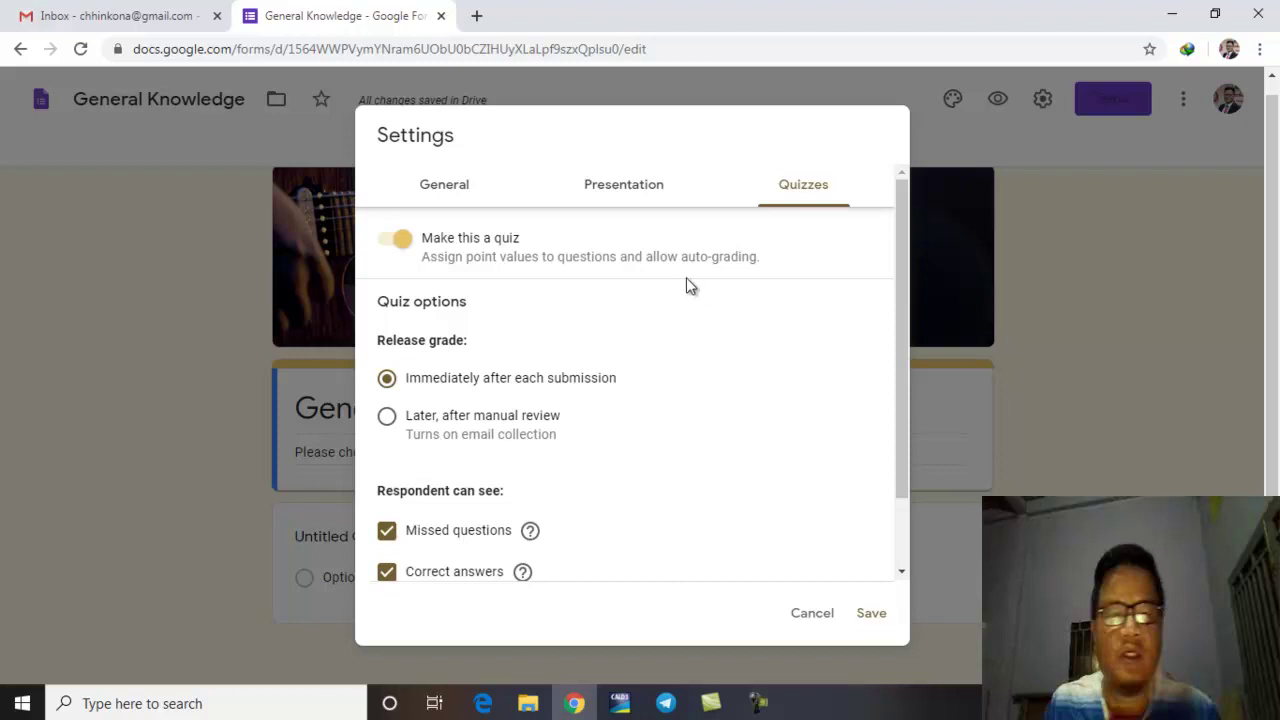
left_click(452, 189)
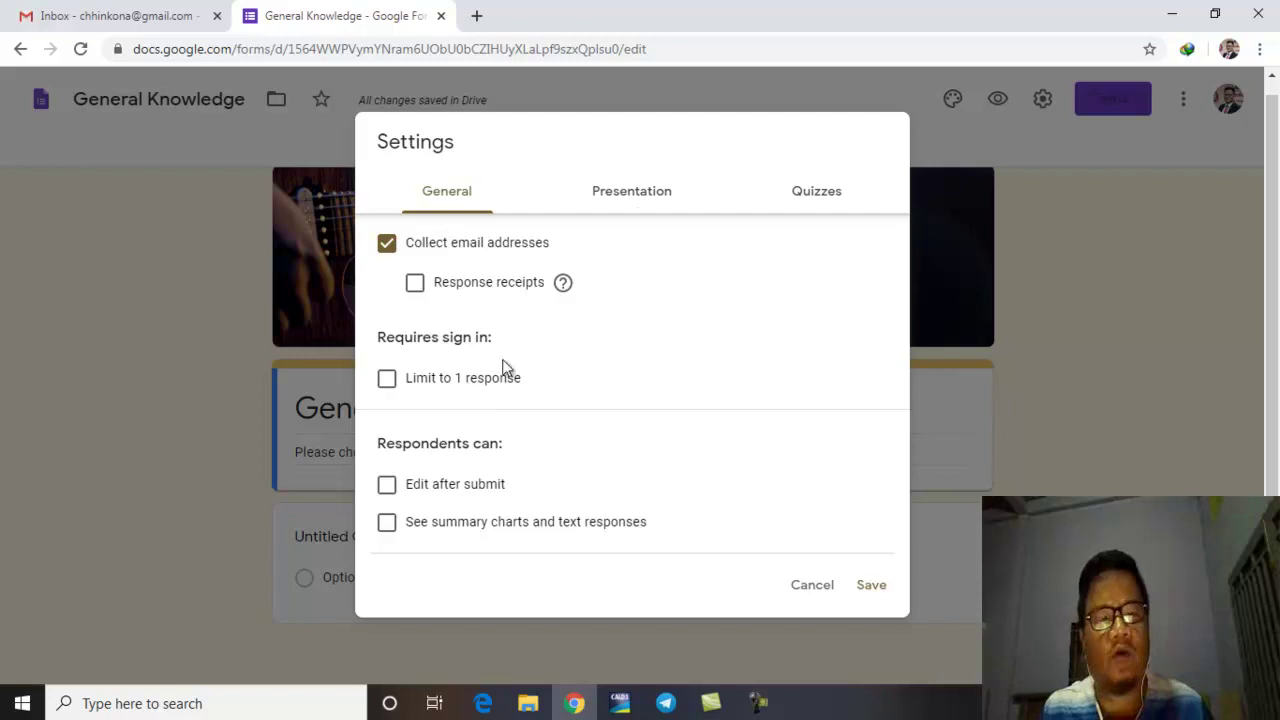
Step: Review the Presentation and Quizzes settings, then save and close the Settings dialog
left_click(637, 212)
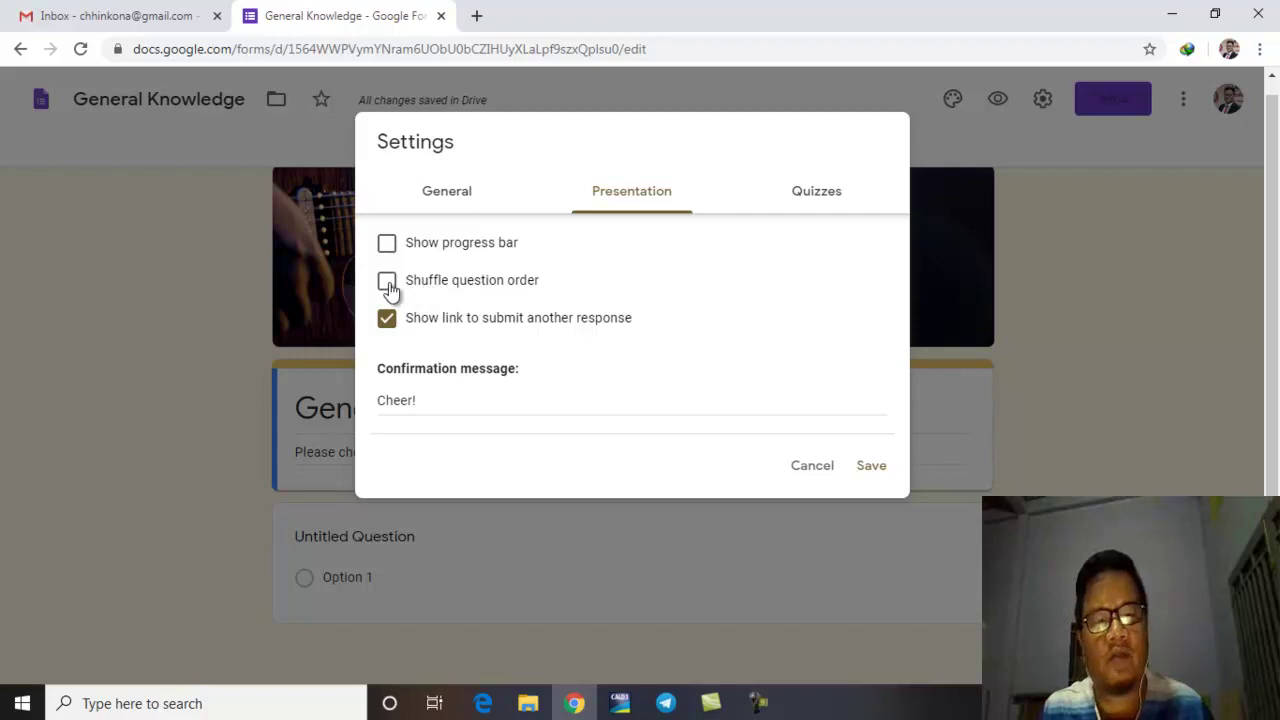
left_click(809, 191)
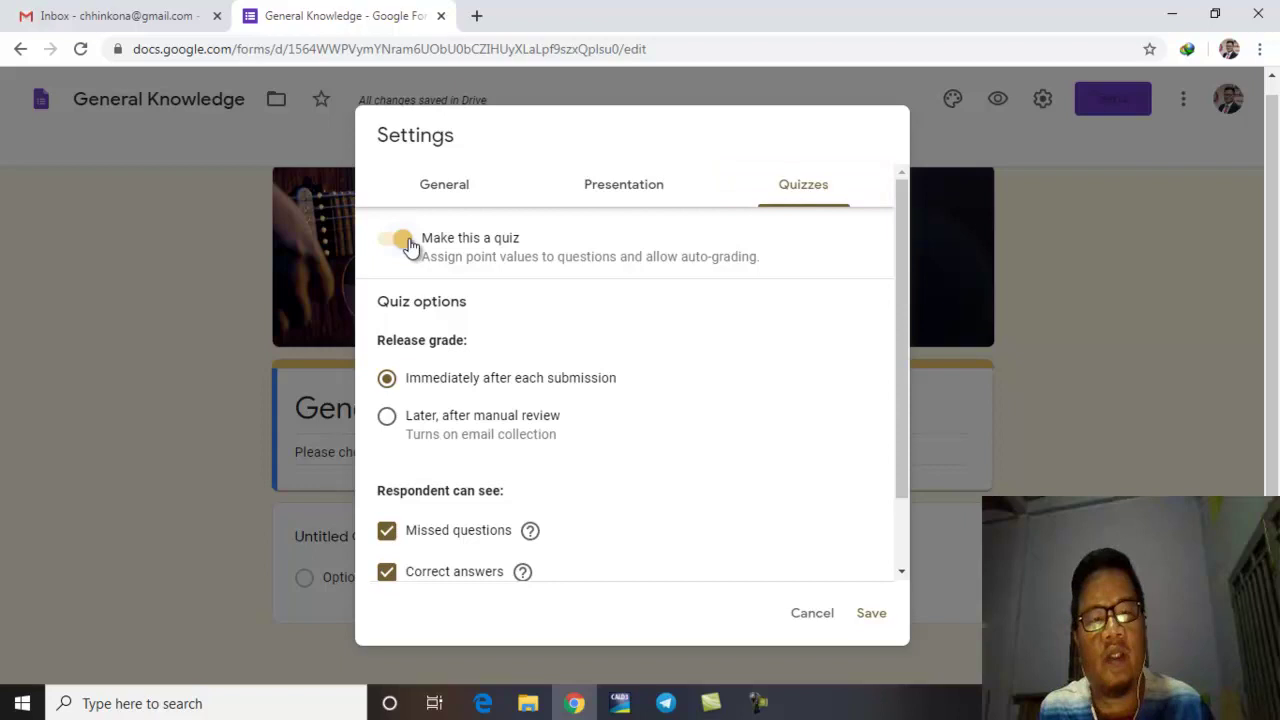
left_click(873, 617)
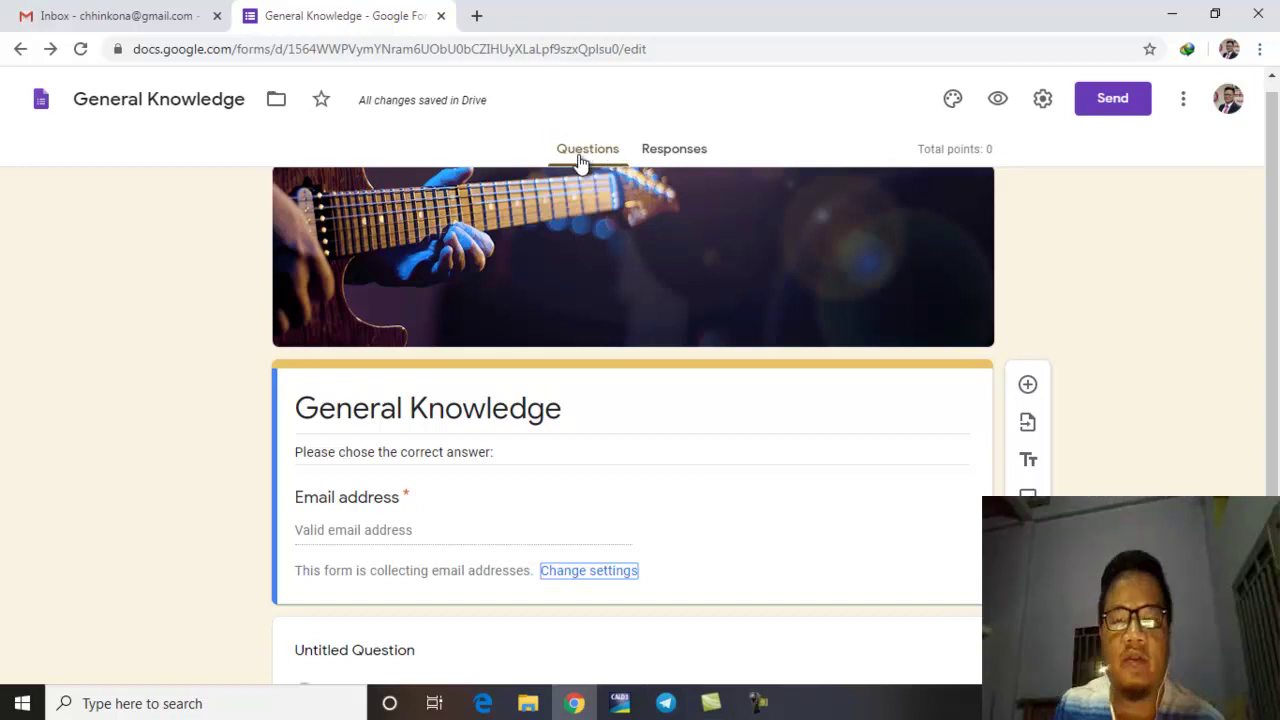
Step: Check Responses, return to Questions, and add a blank multiple-choice question below Email address
left_click(668, 158)
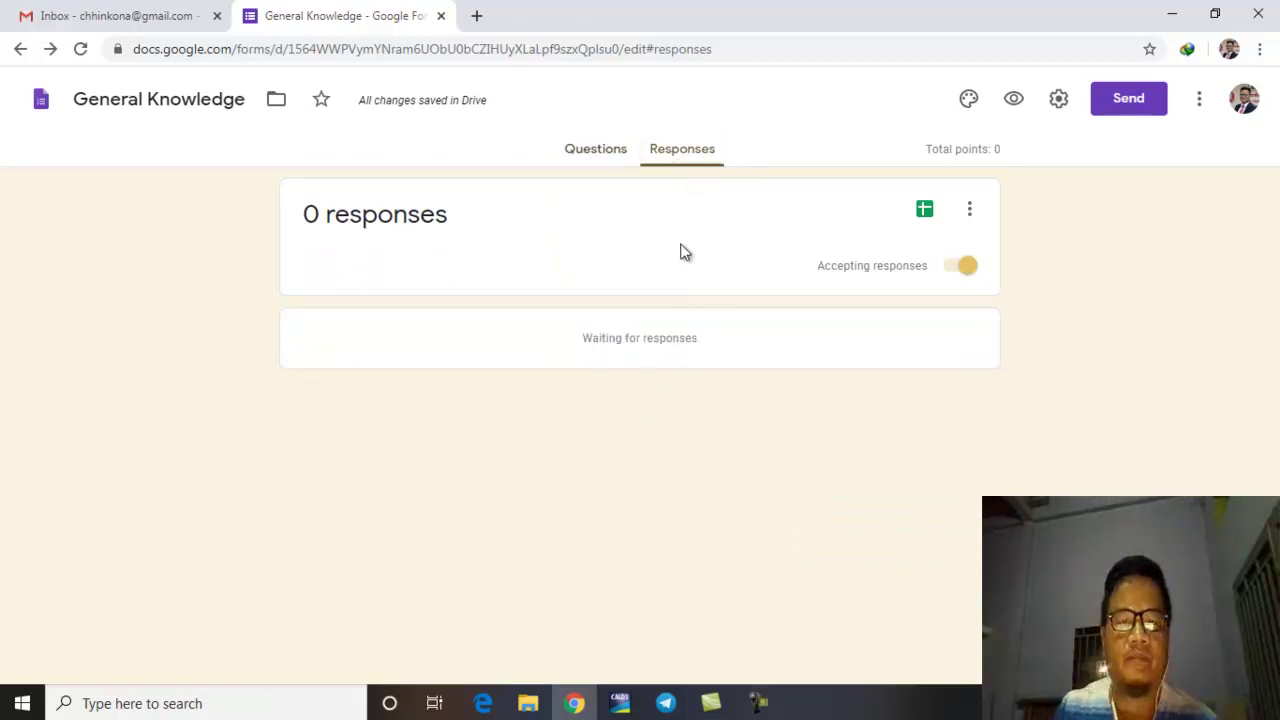
left_click(608, 162)
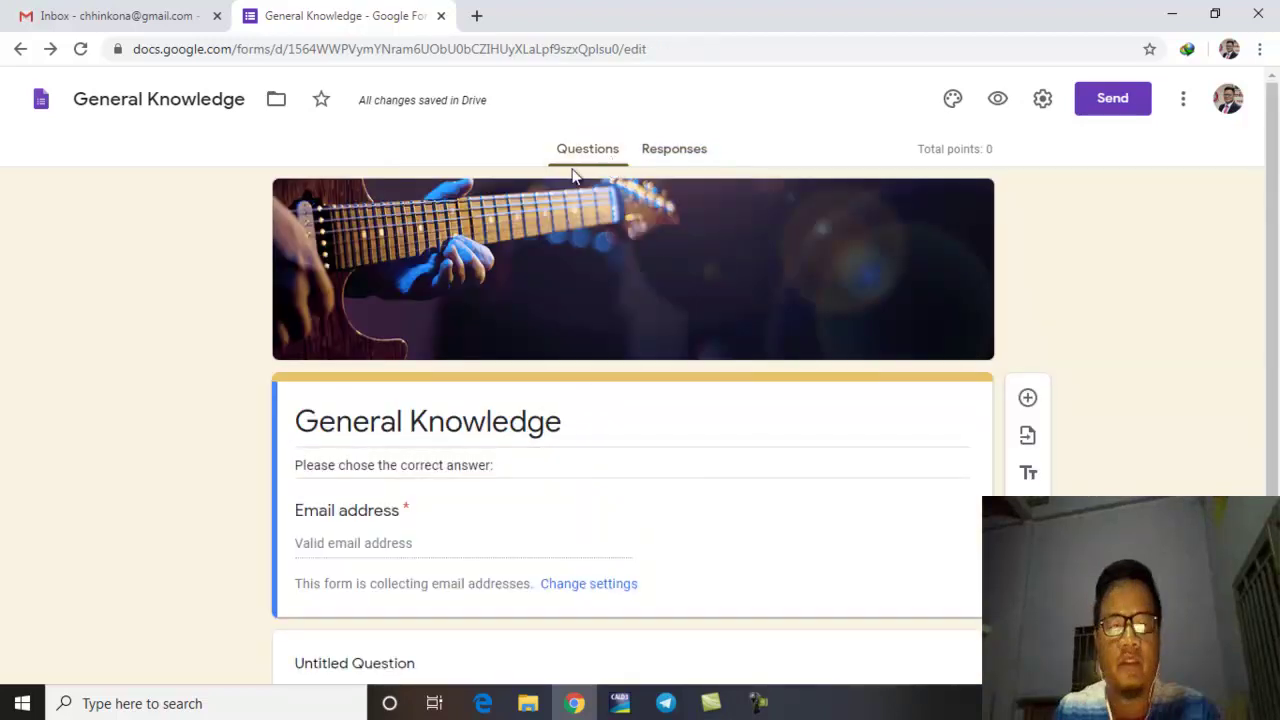
scroll(588, 395, "down", 2)
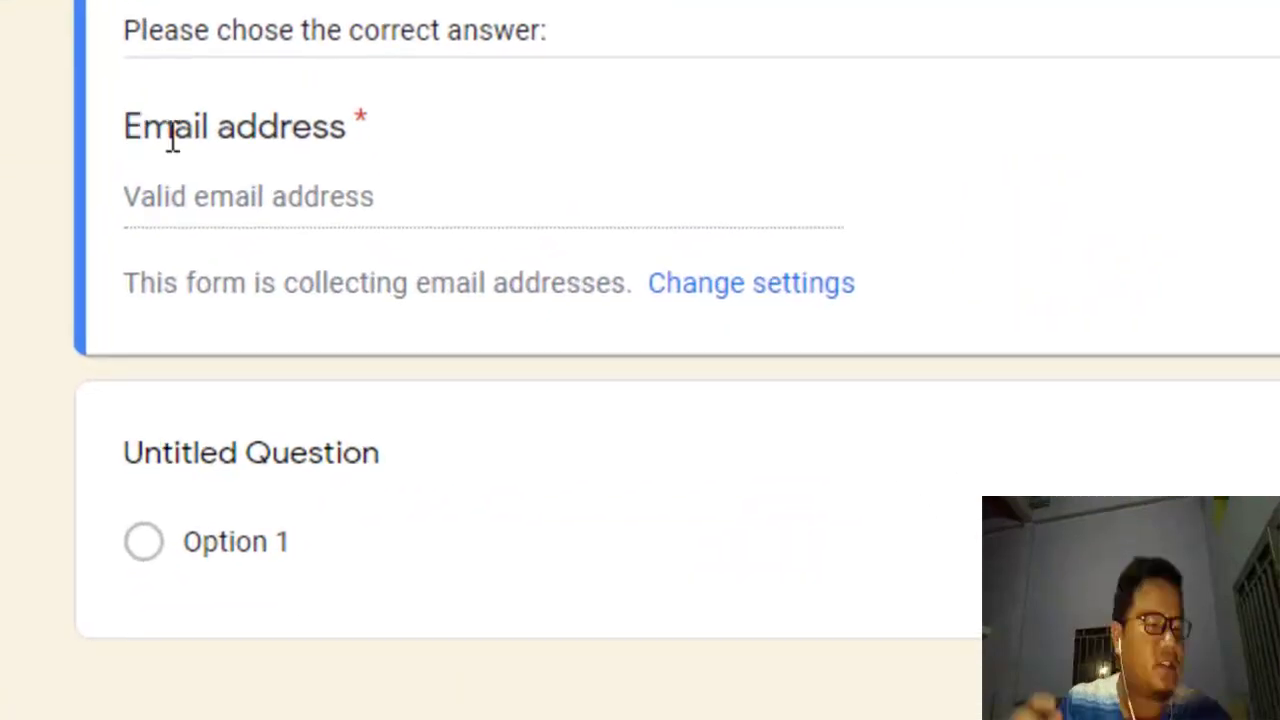
left_click_drag(298, 386, 403, 404)
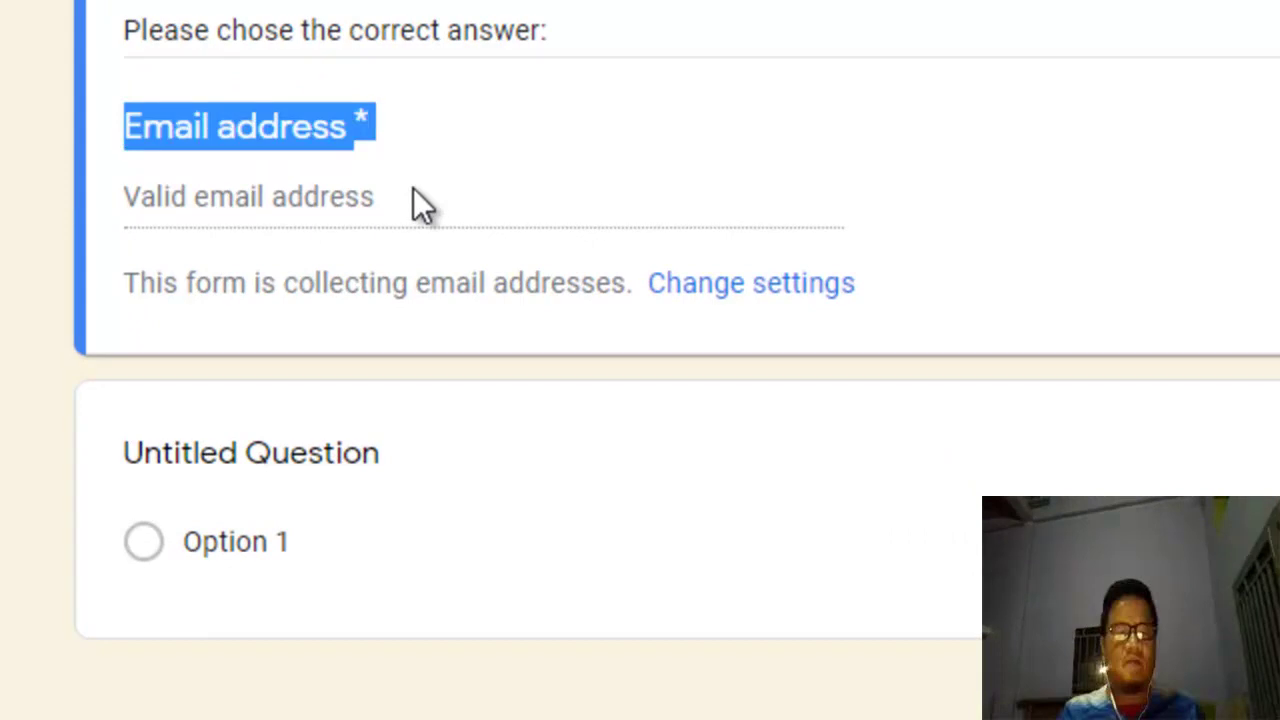
left_click(400, 185)
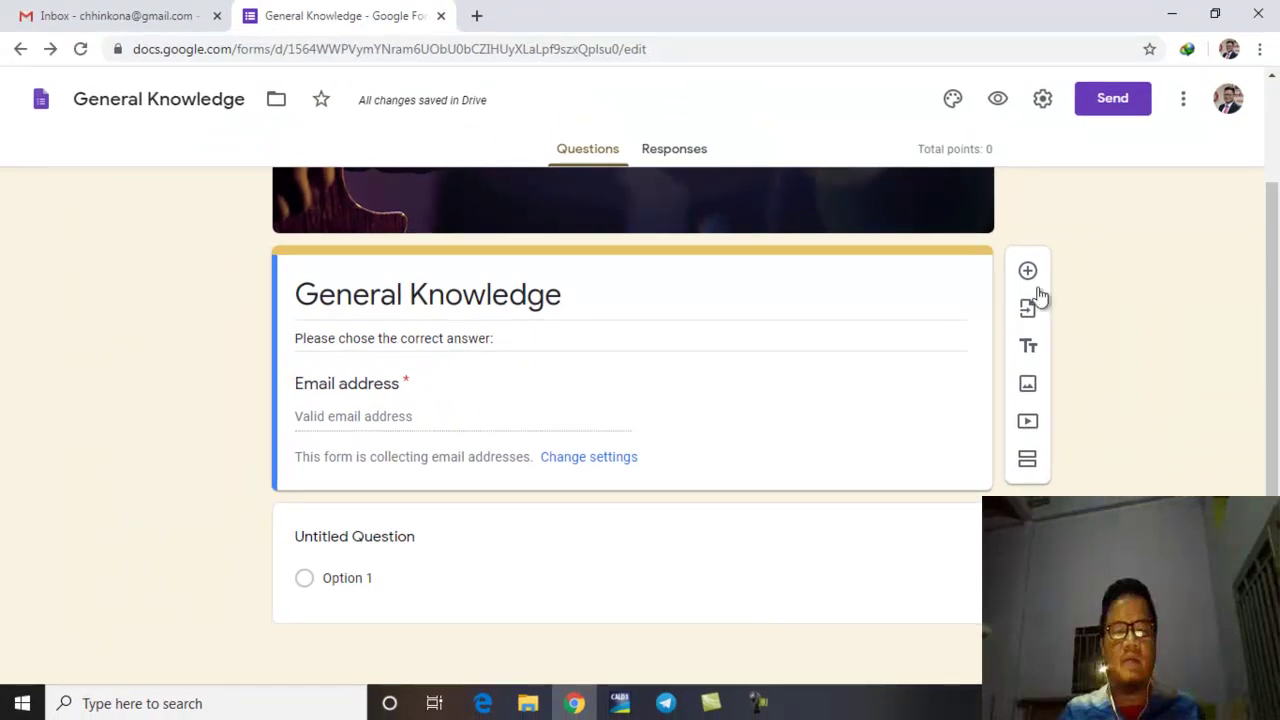
left_click(1030, 273)
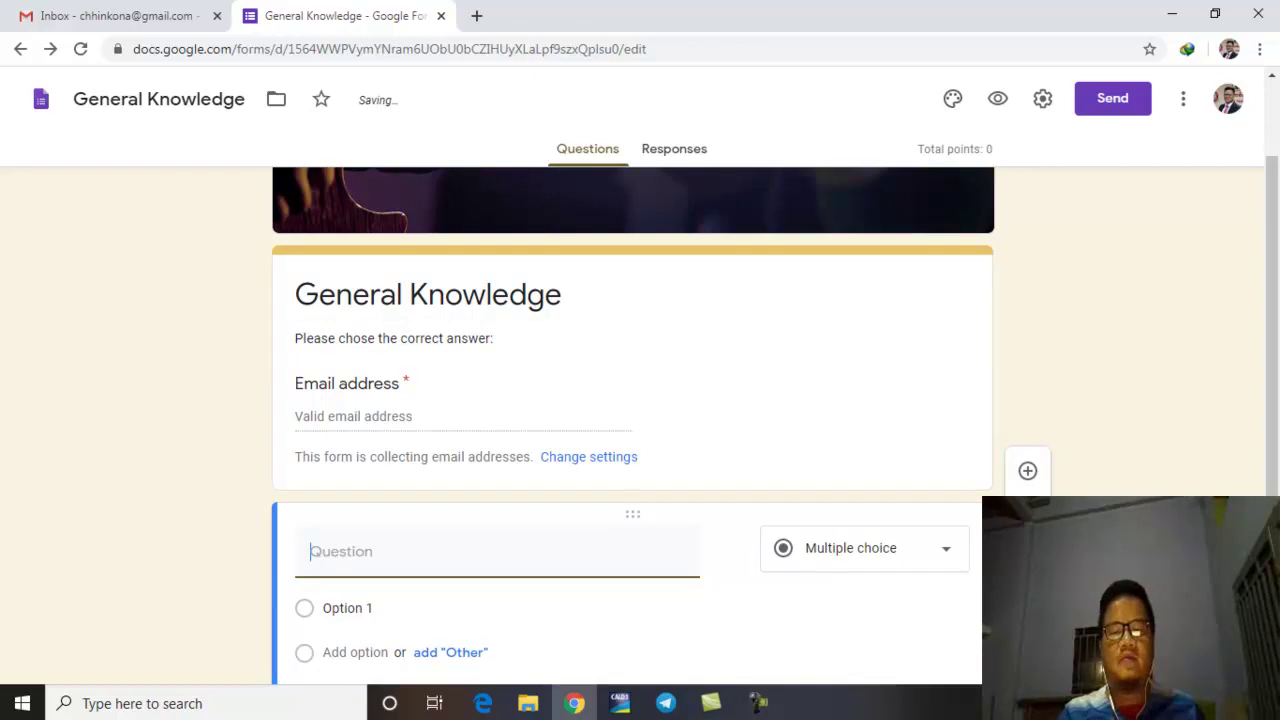
Step: Delete the empty new question card below the Email address field
scroll(745, 570, "down", 3)
scroll(745, 570, "up", 1)
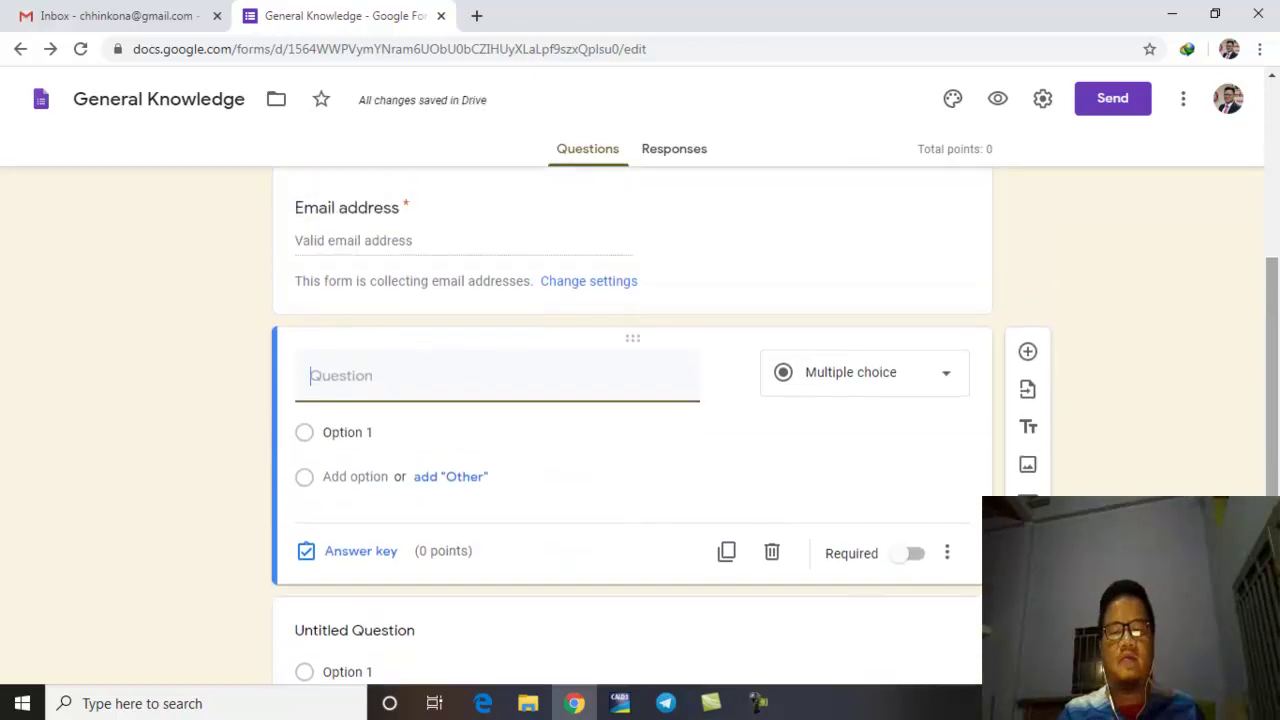
left_click(772, 552)
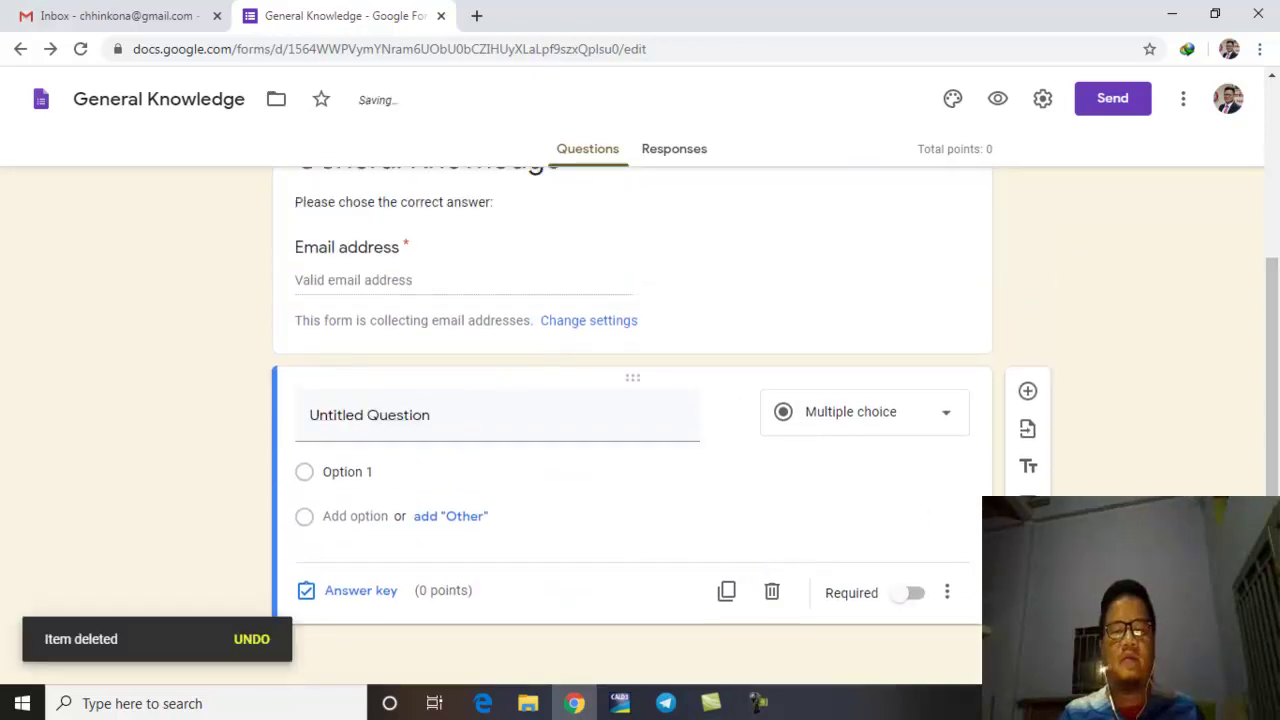
scroll(1276, 474, "up", 3)
scroll(1276, 468, "down", 2)
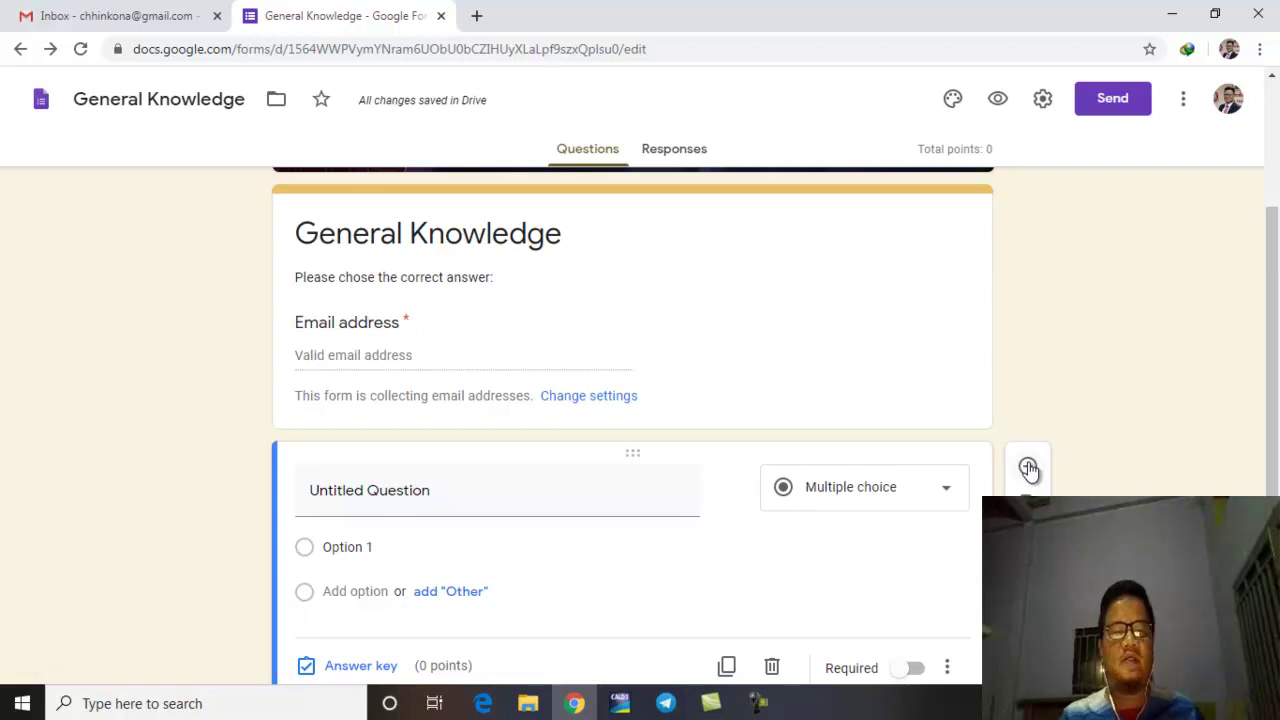
Step: Title the first question 'Name:' and make it a Short answer question
left_click(1029, 468)
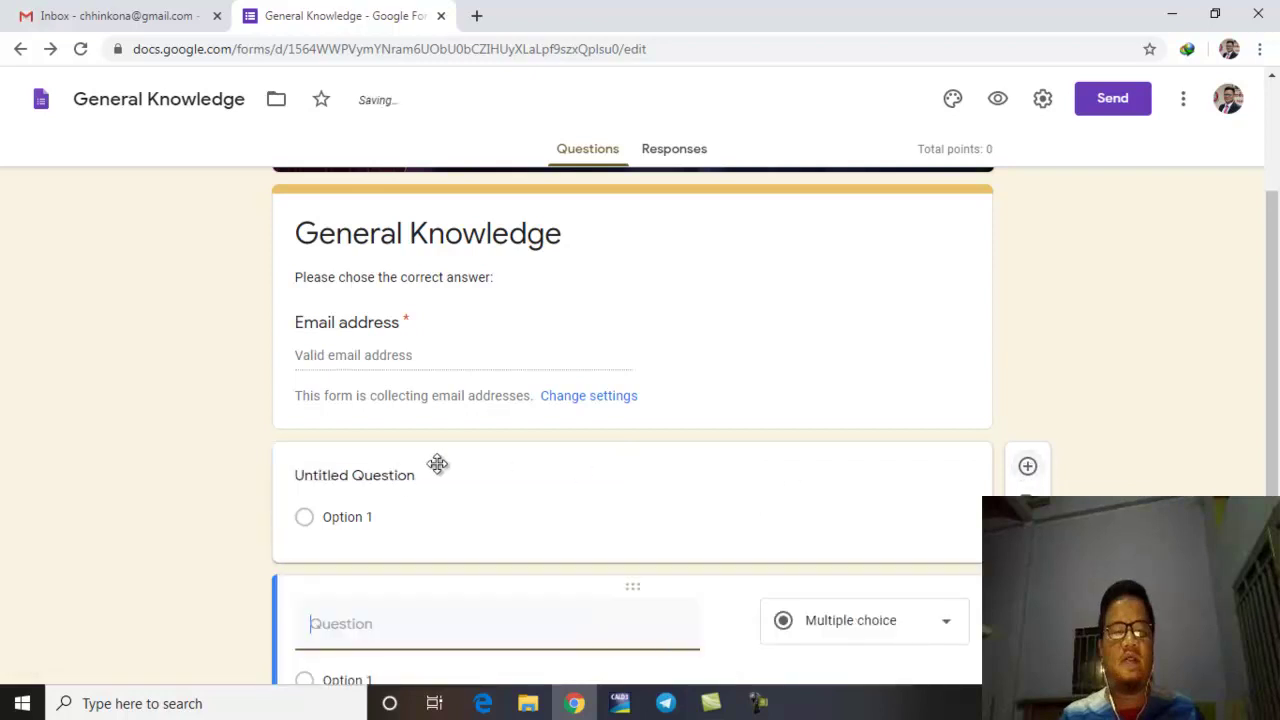
left_click(376, 474)
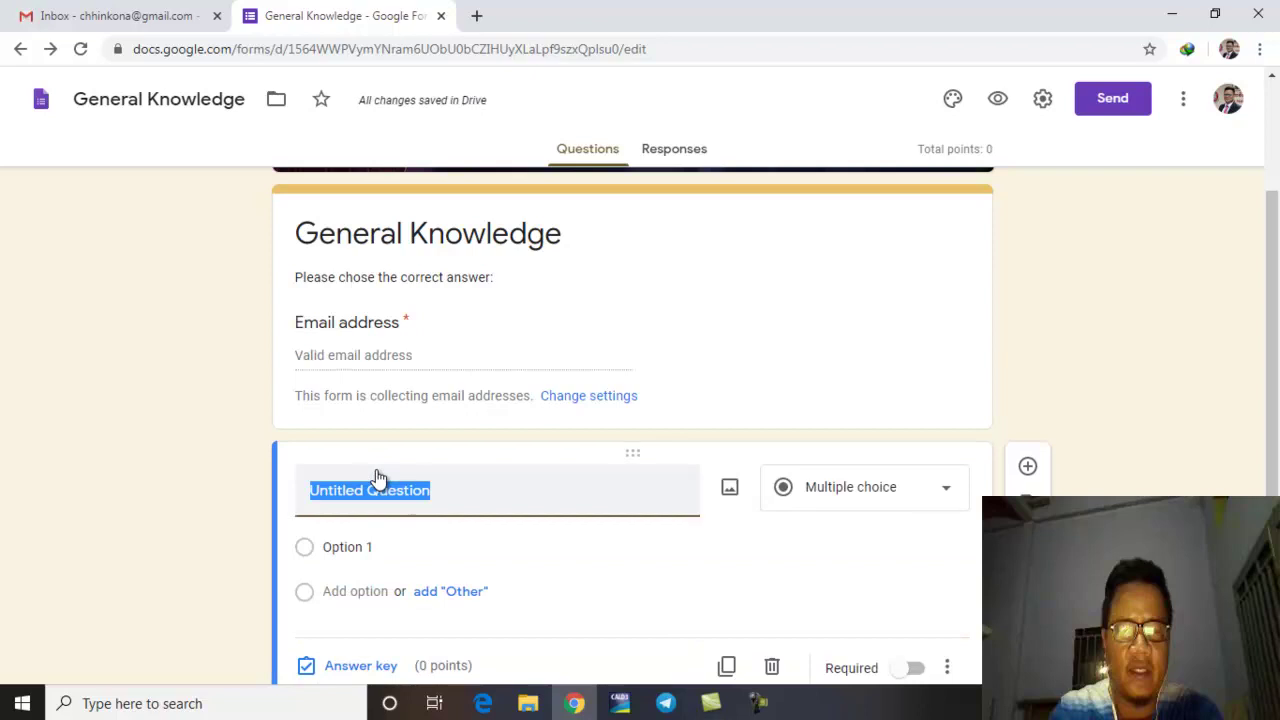
type("Name")
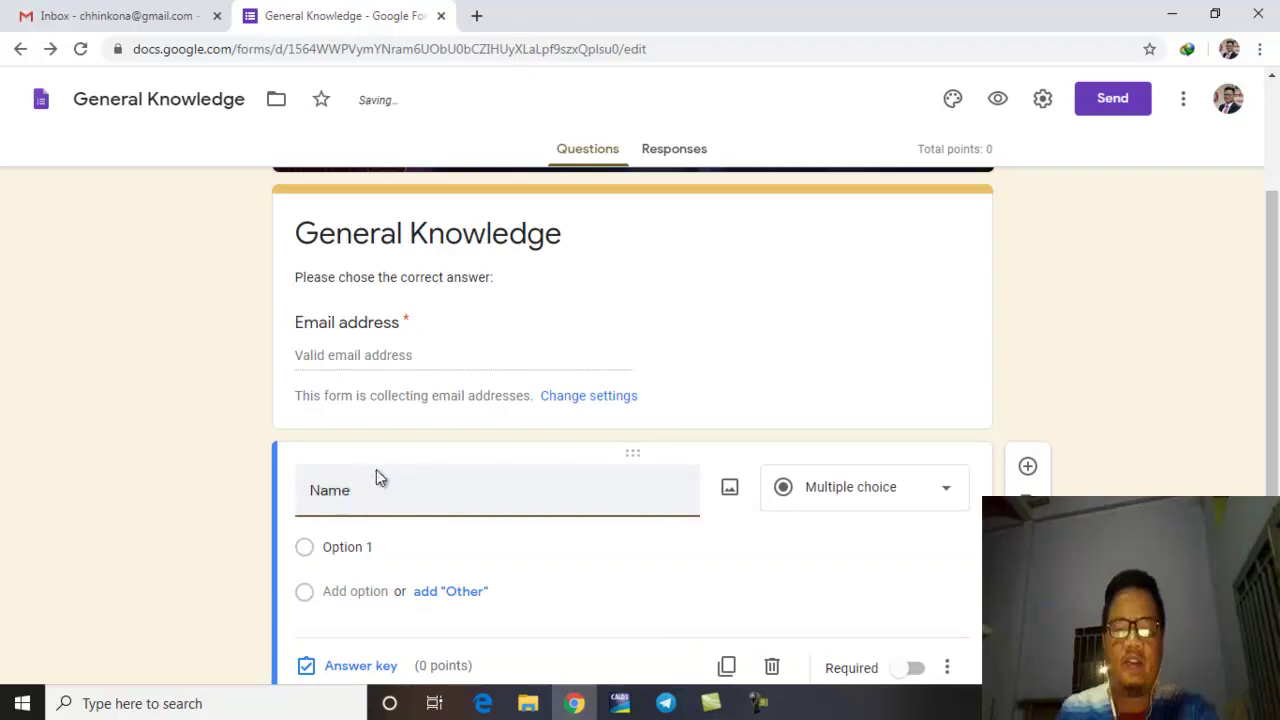
type(":")
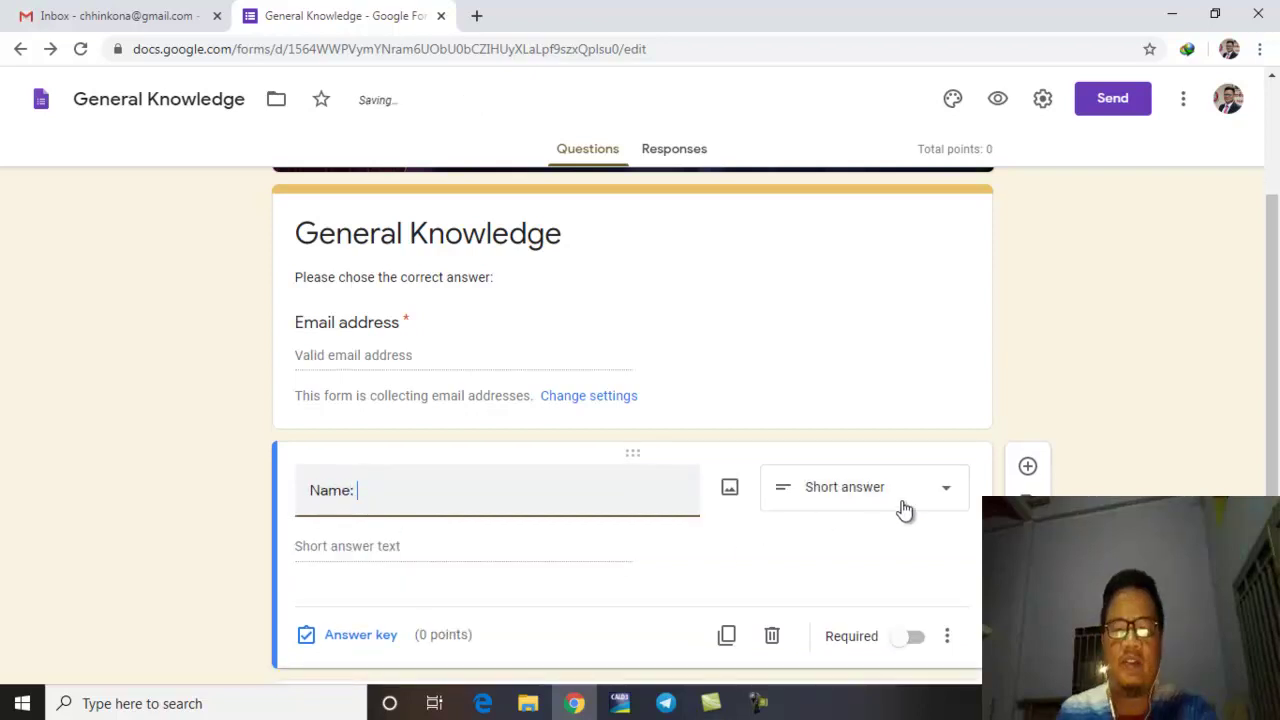
left_click(903, 505)
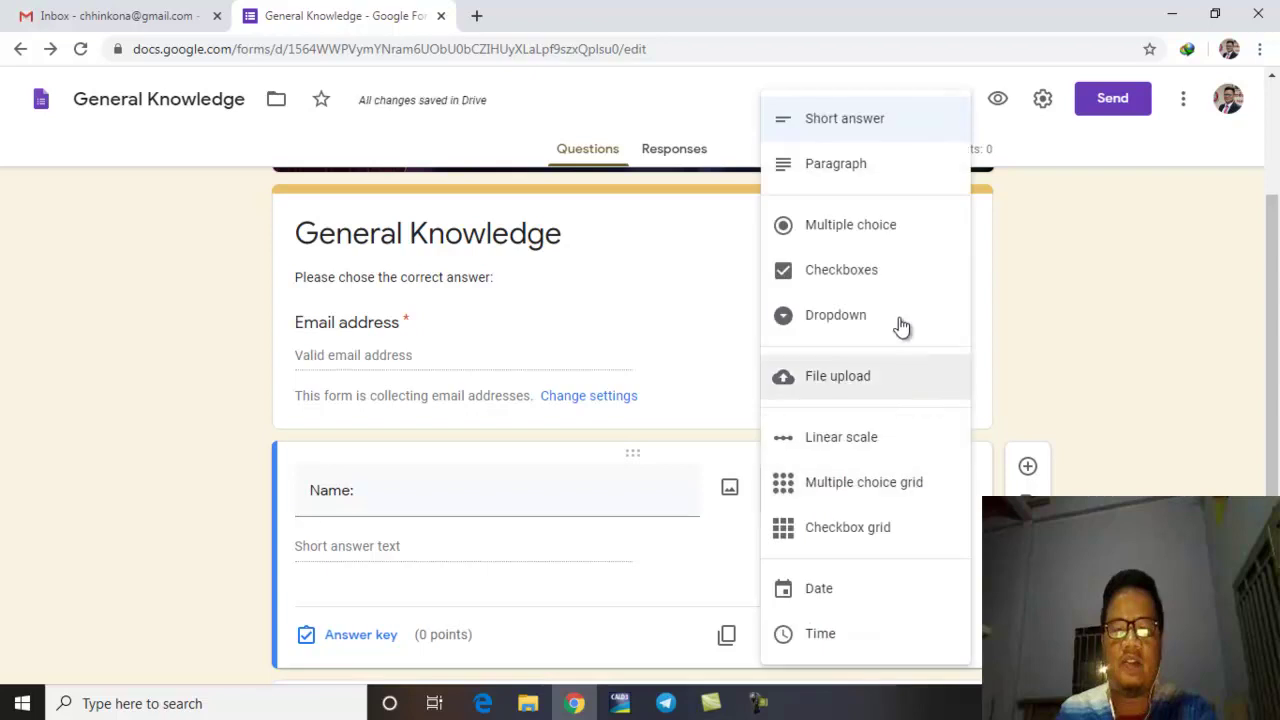
left_click(880, 137)
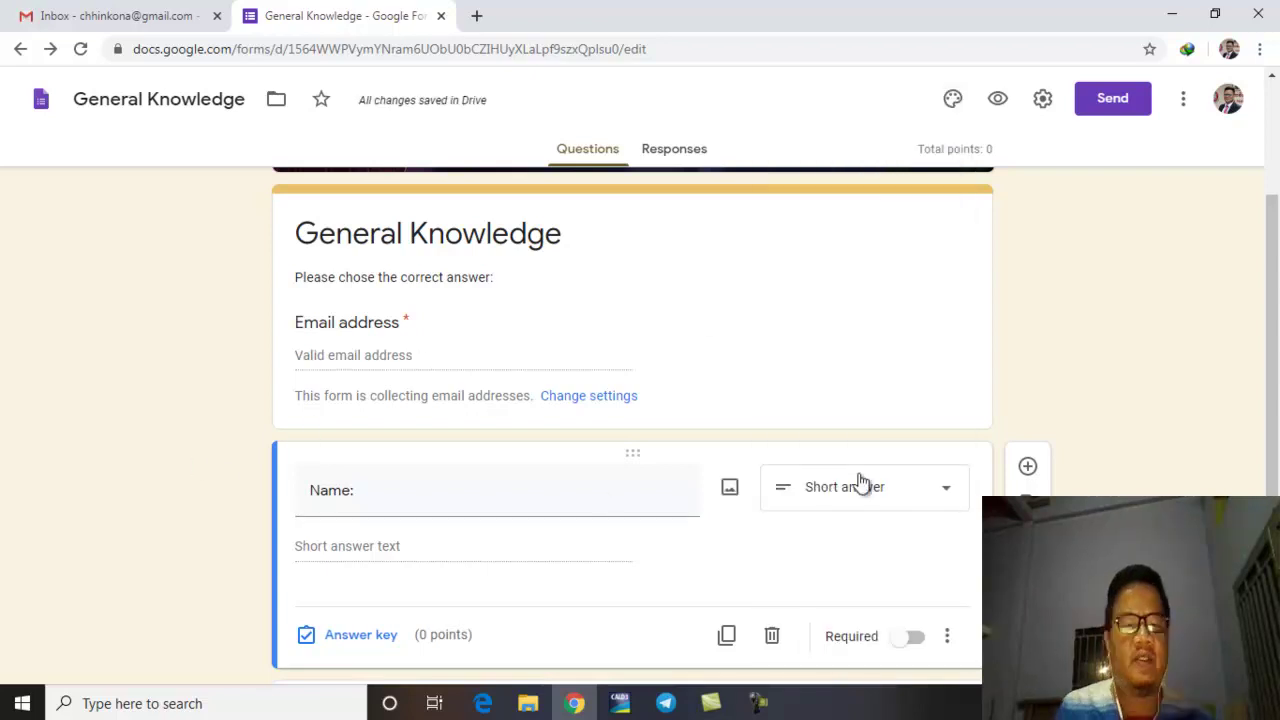
Step: Delete the blank multiple-choice question below the Name question
scroll(855, 490, "down", 2)
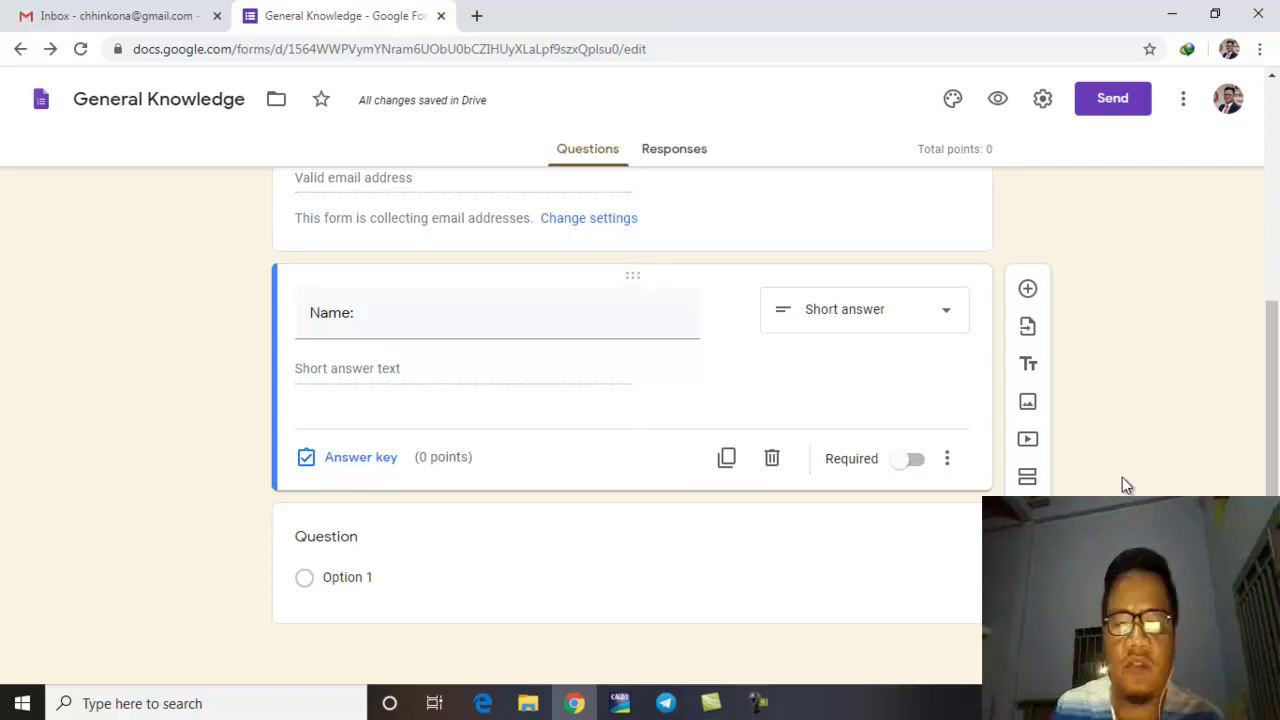
scroll(1090, 466, "up", 2)
scroll(1120, 482, "down", 2)
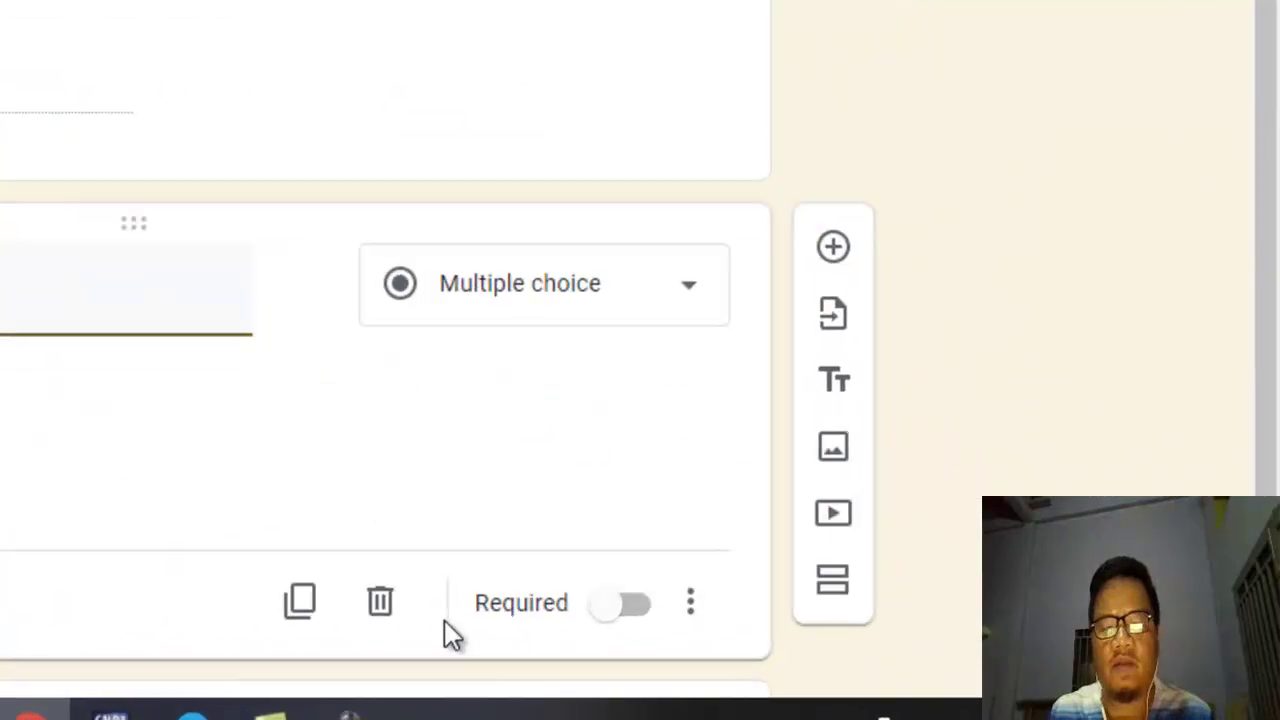
left_click(766, 629)
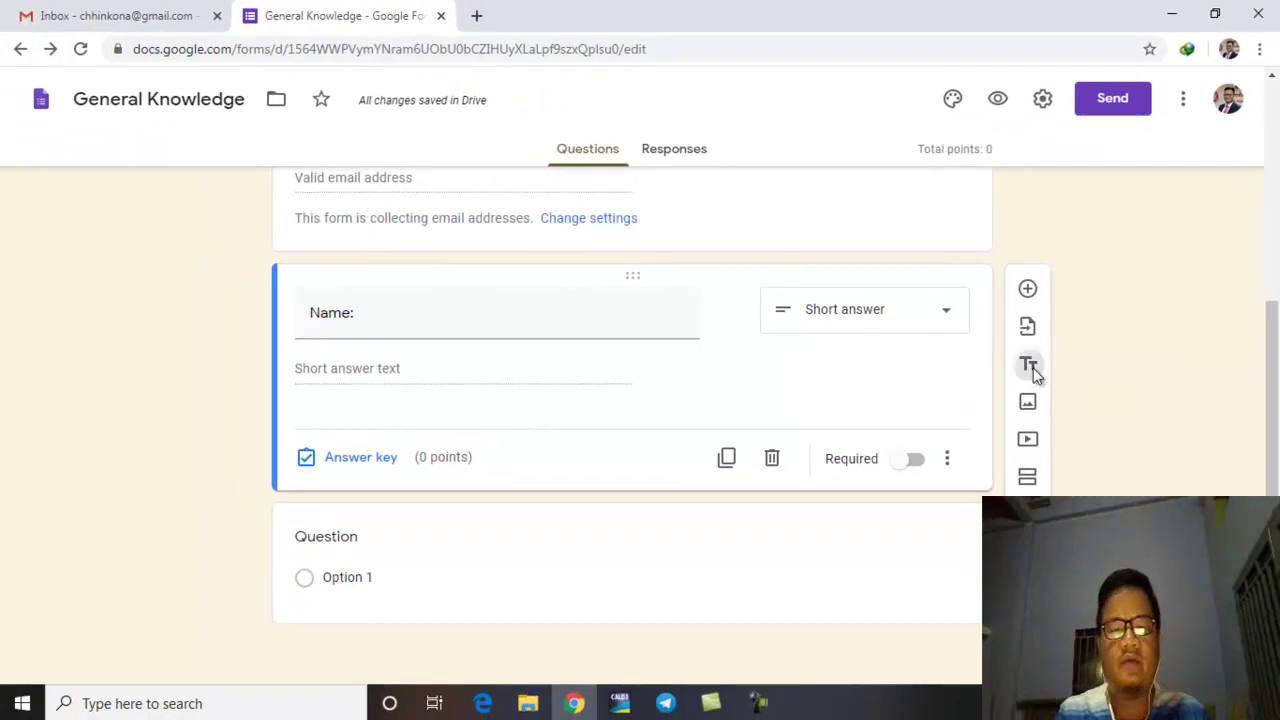
Step: Add a title block 'I. Multiple Choice' with description 'Please choose the correct answer'
left_click(1030, 367)
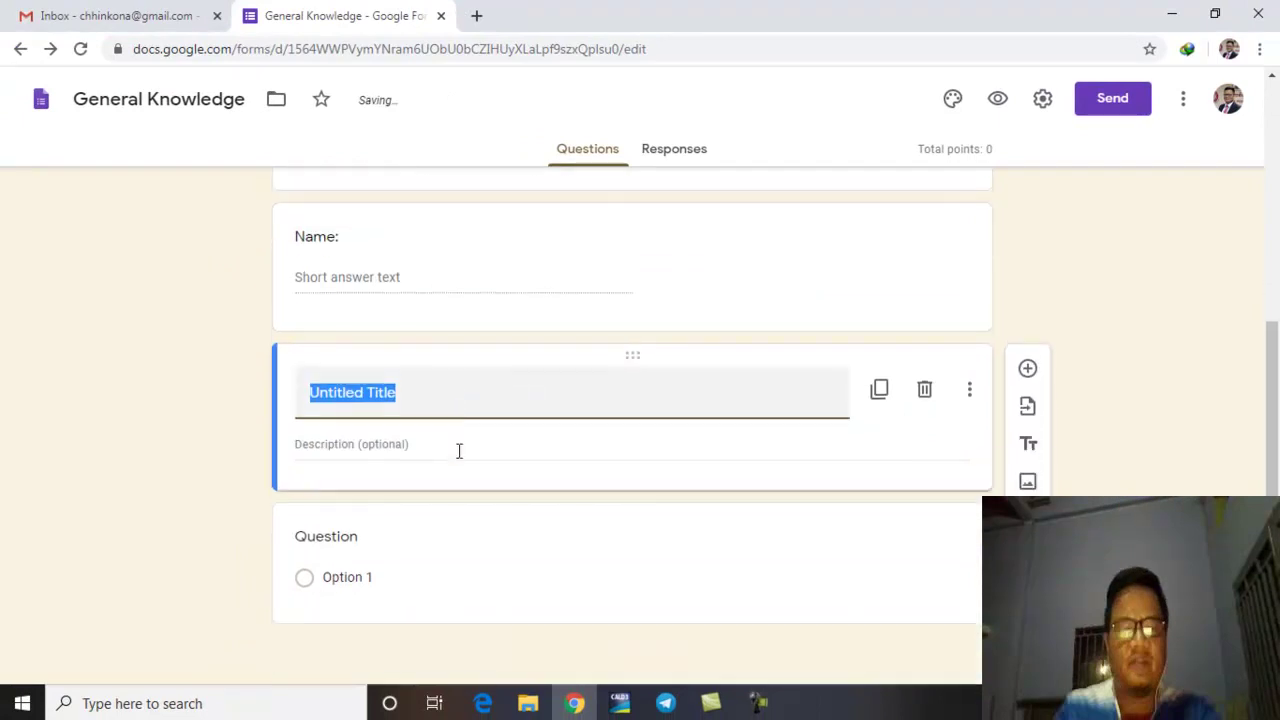
left_click(416, 396)
key("BackSpace")
key("BackSpace")
key("BackSpace")
key("BackSpace")
key("BackSpace")
key("BackSpace")
key("BackSpace")
key("BackSpace")
key("BackSpace")
key("BackSpace")
type("I. Multip")
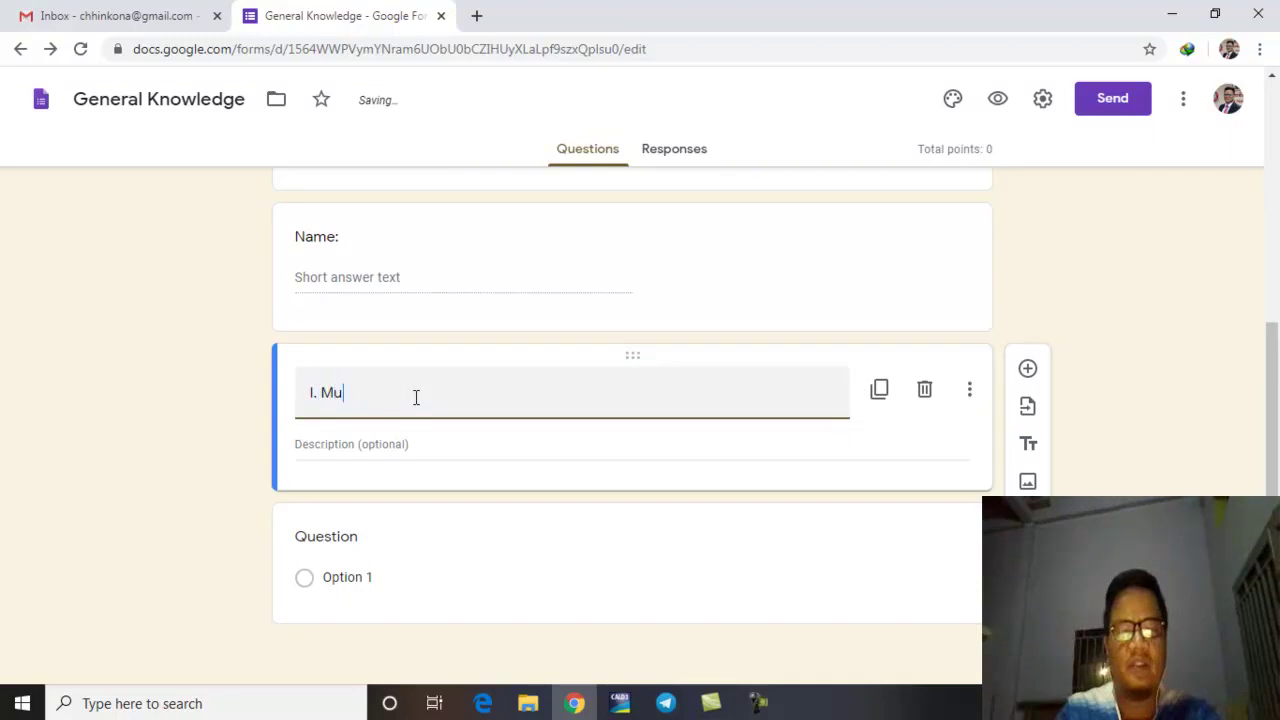
type("le Choice")
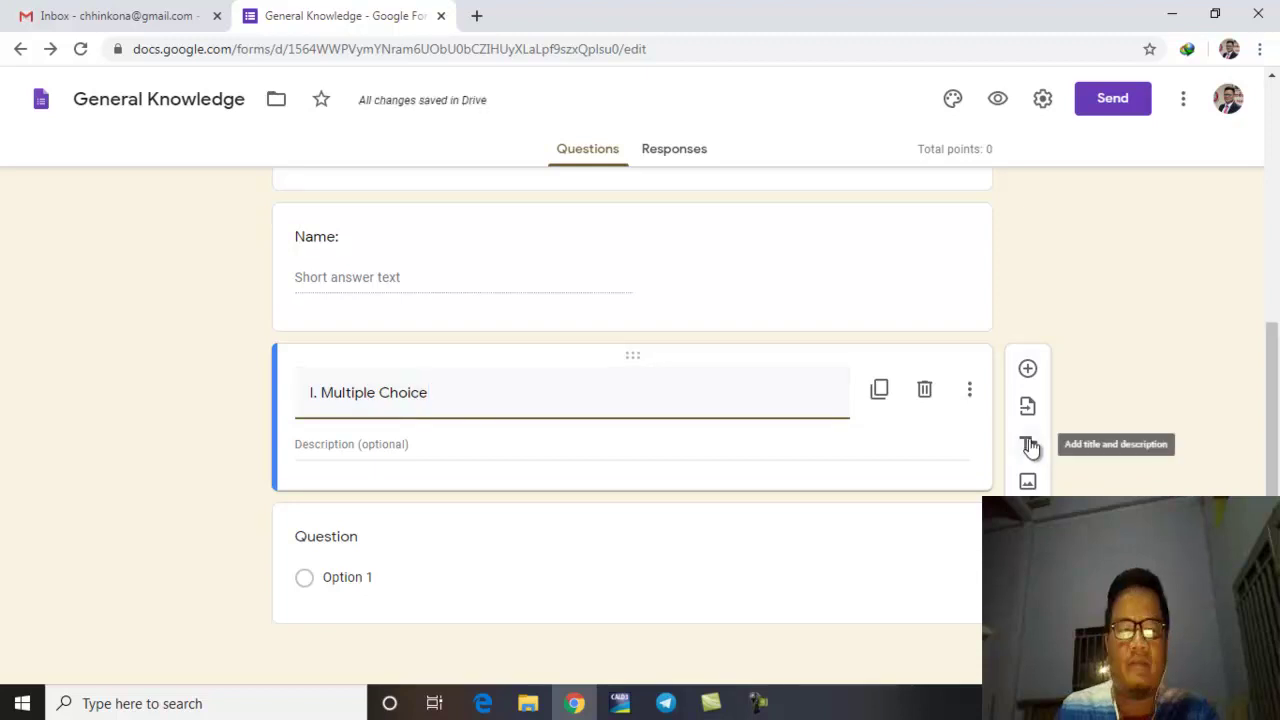
left_click(412, 444)
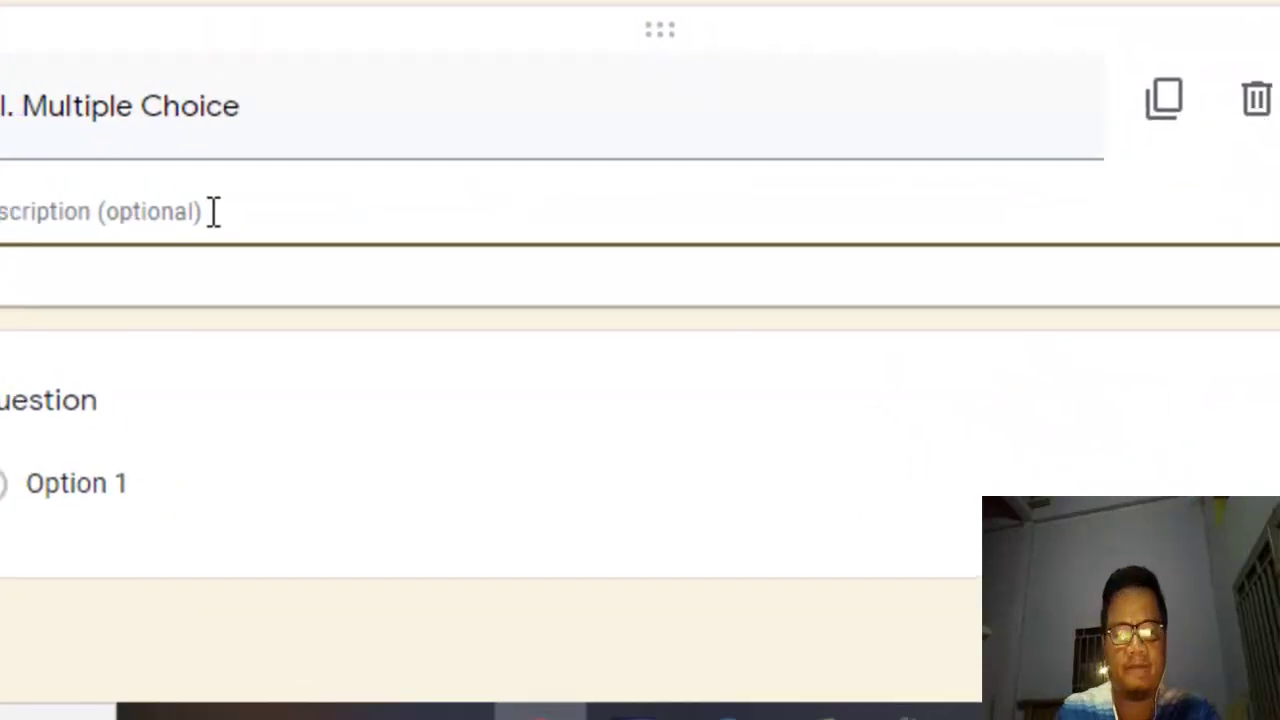
type("Please choose t")
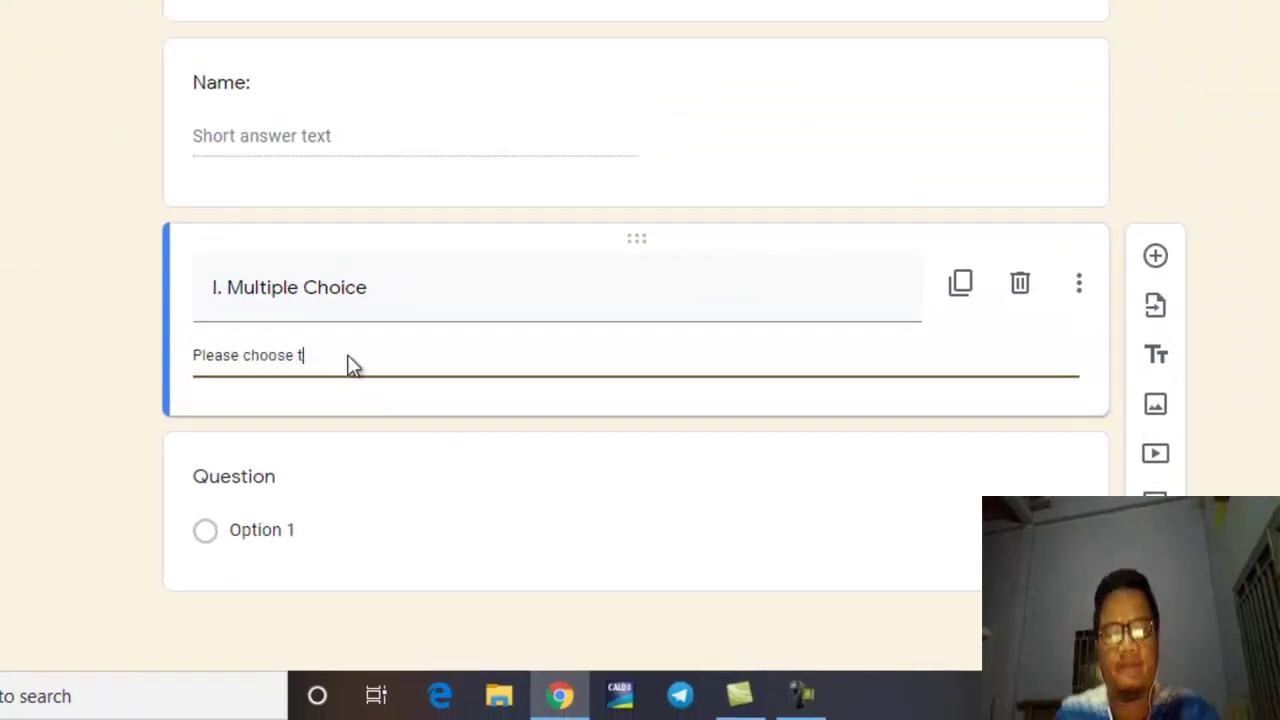
type("he correct")
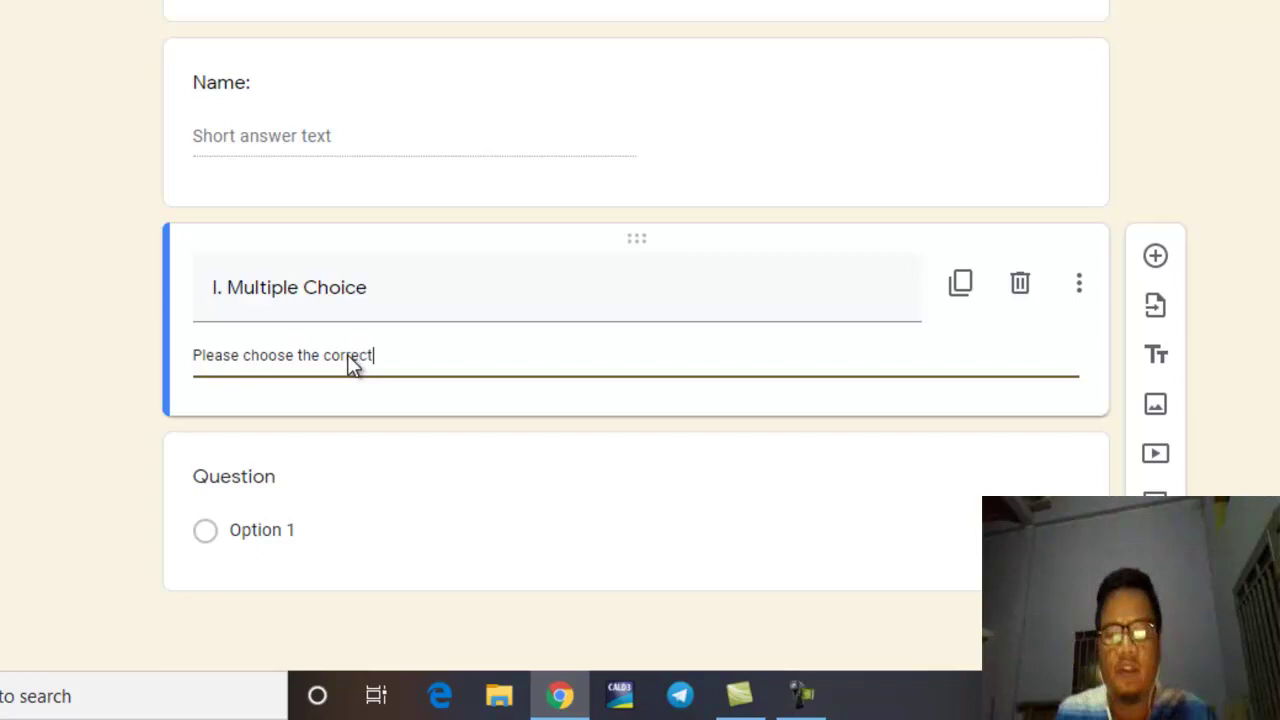
type(" answer")
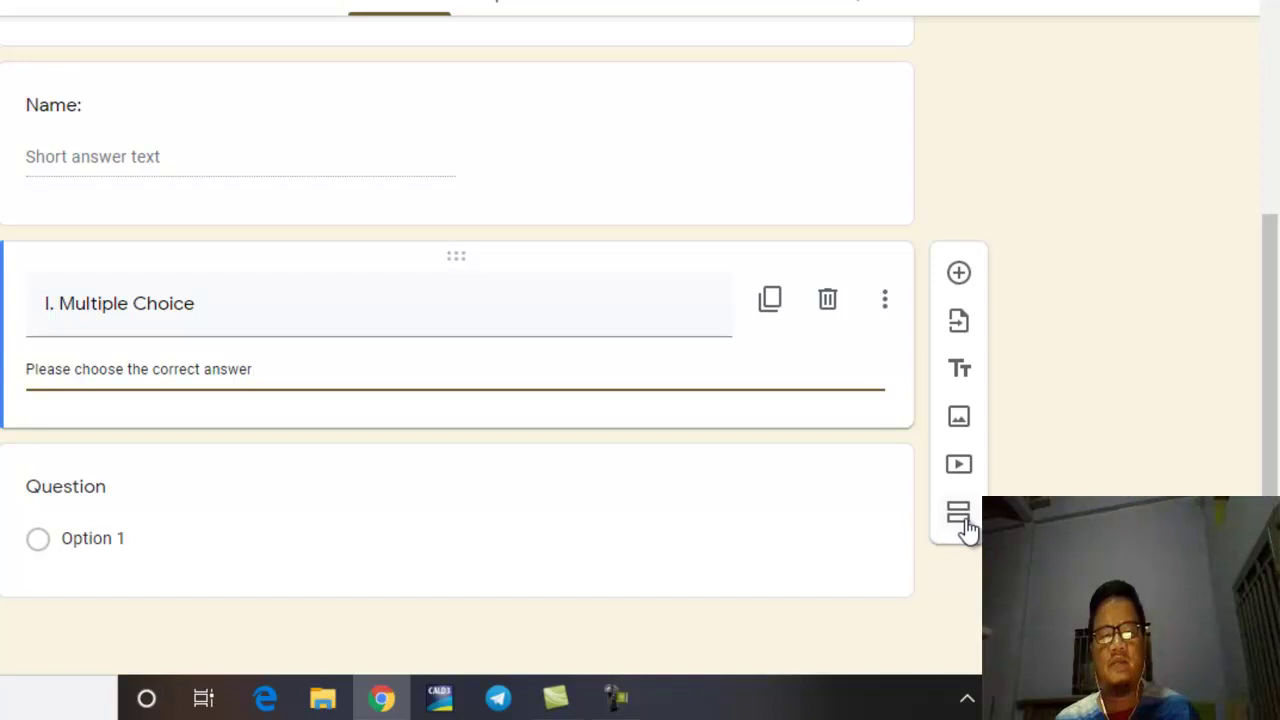
Step: Add a second section after the heading block, then delete that section again
left_click(963, 522)
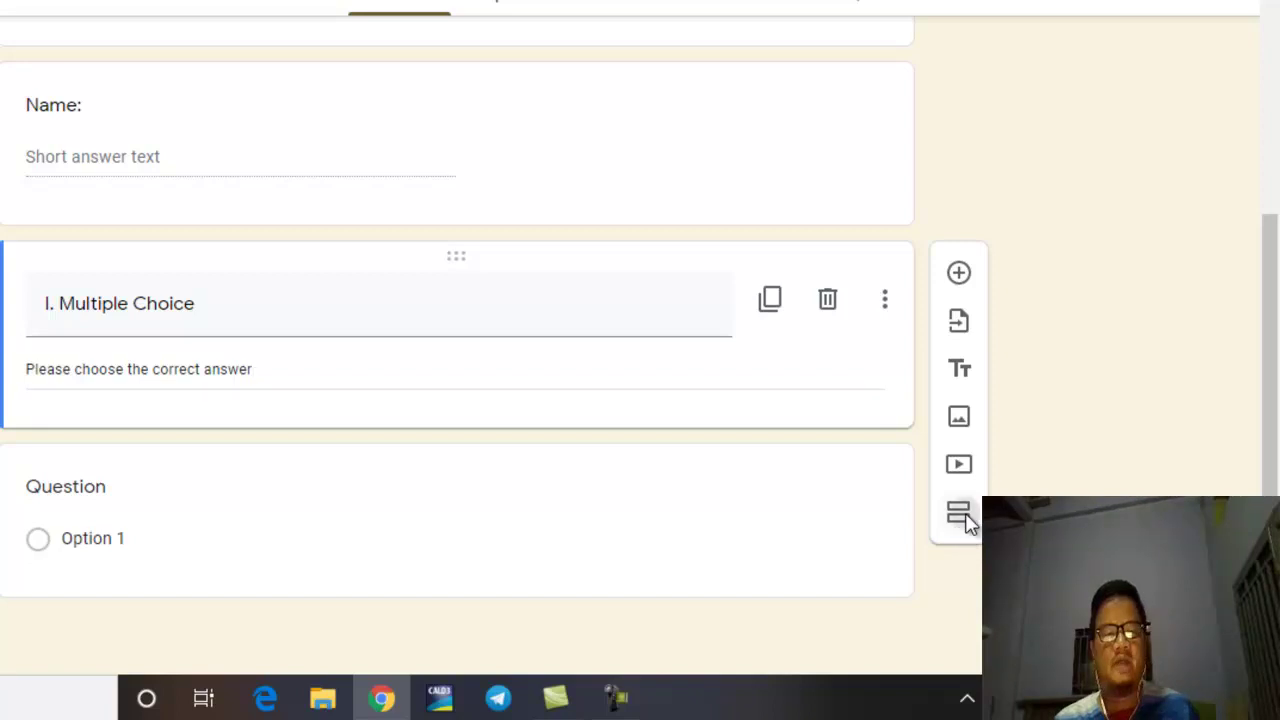
scroll(789, 357, "up", 5)
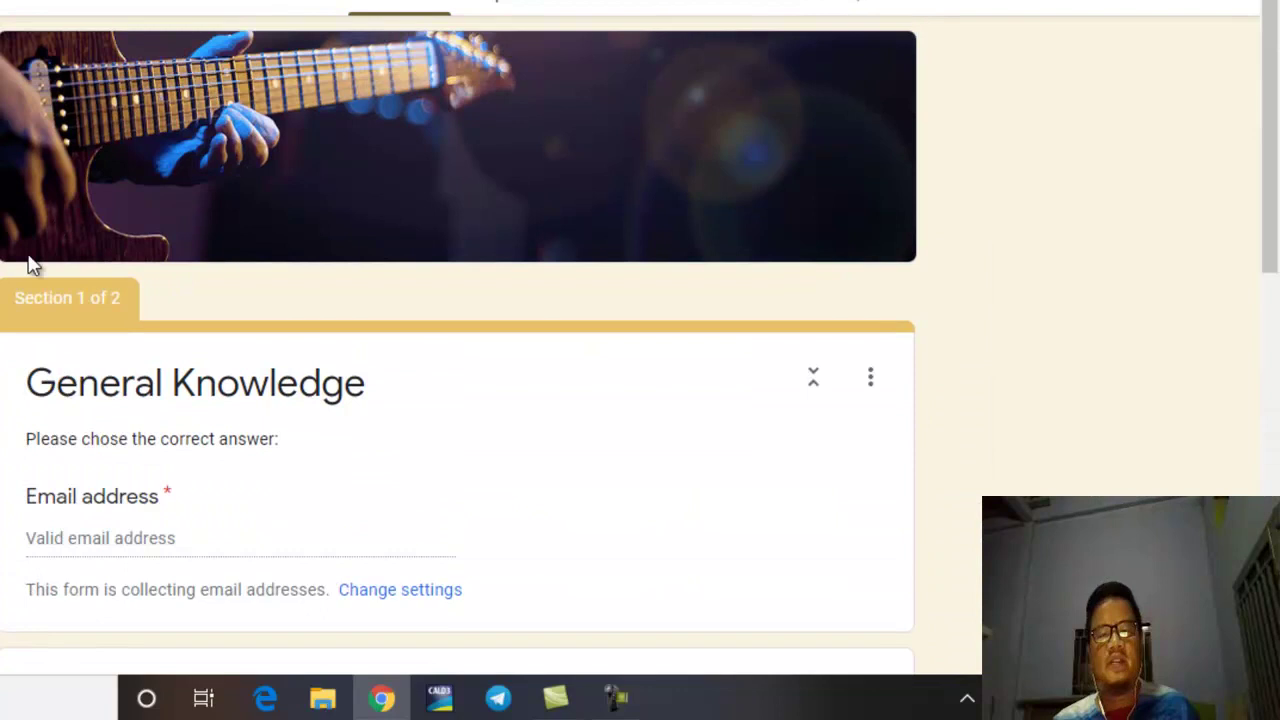
left_click_drag(34, 300, 106, 302)
scroll(456, 383, "down", 1)
scroll(456, 383, "down", 7)
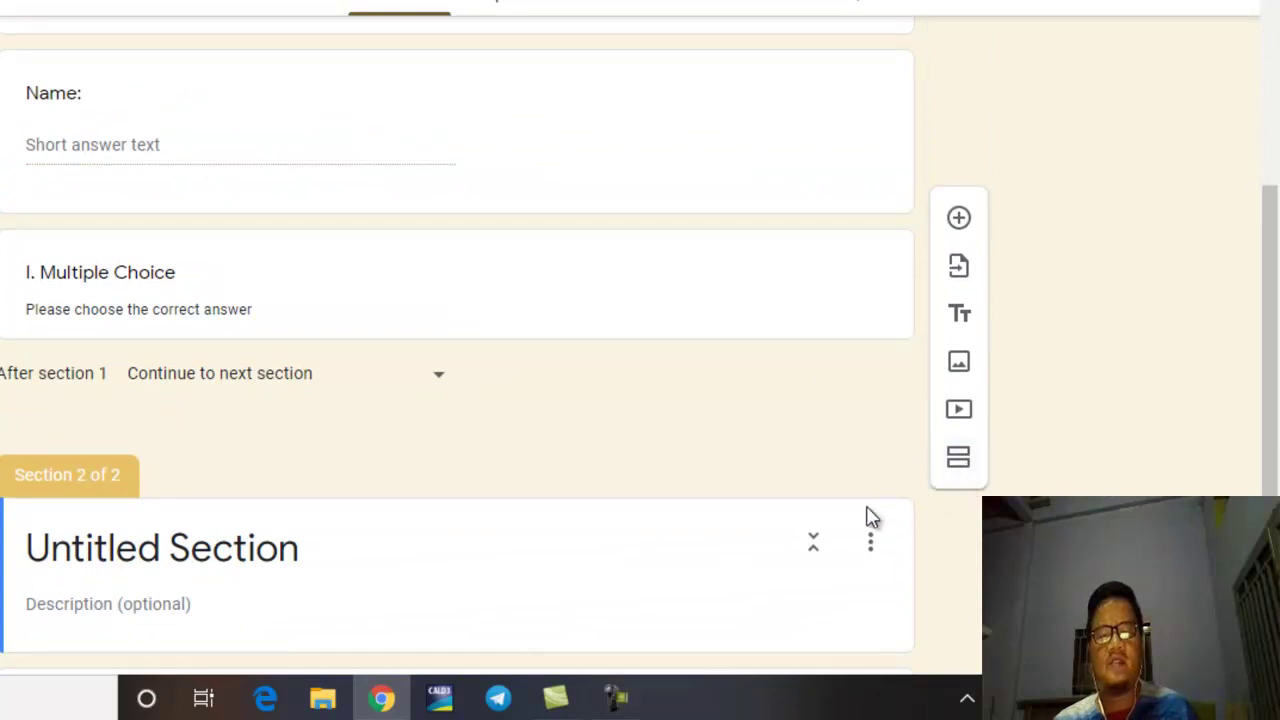
scroll(780, 557, "down", 1)
scroll(705, 570, "down", 1)
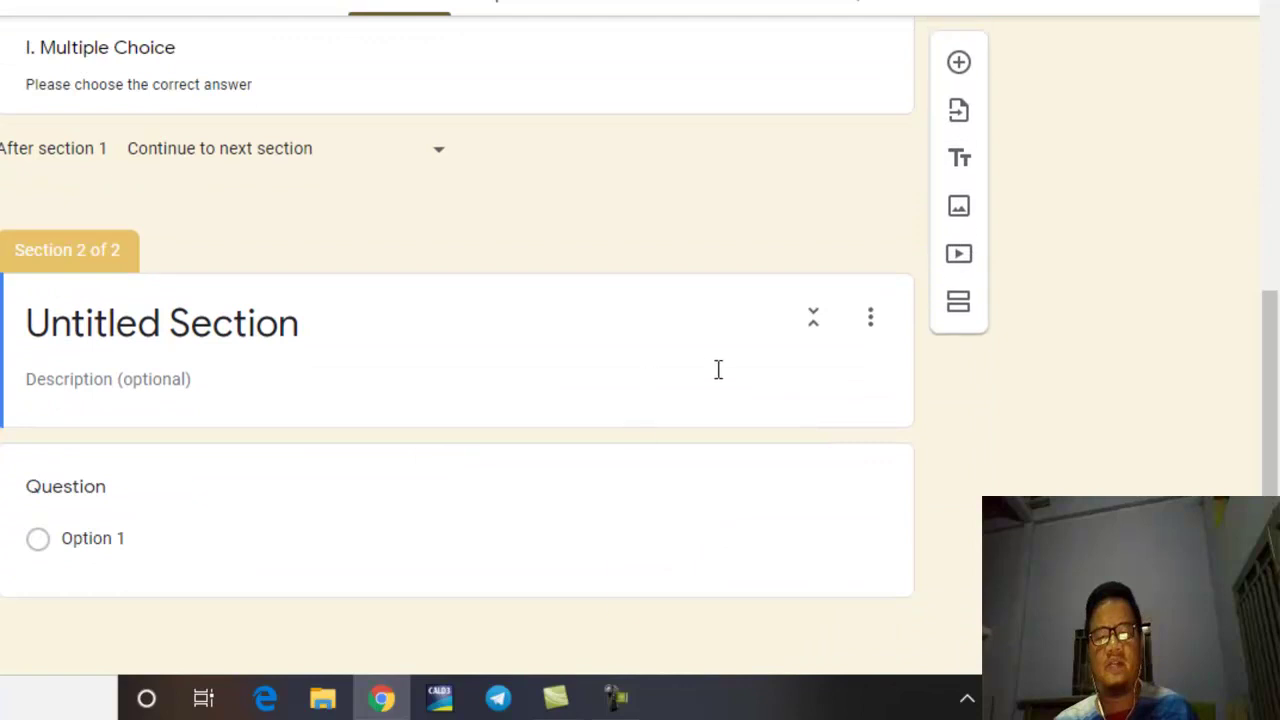
left_click(880, 340)
left_click(878, 338)
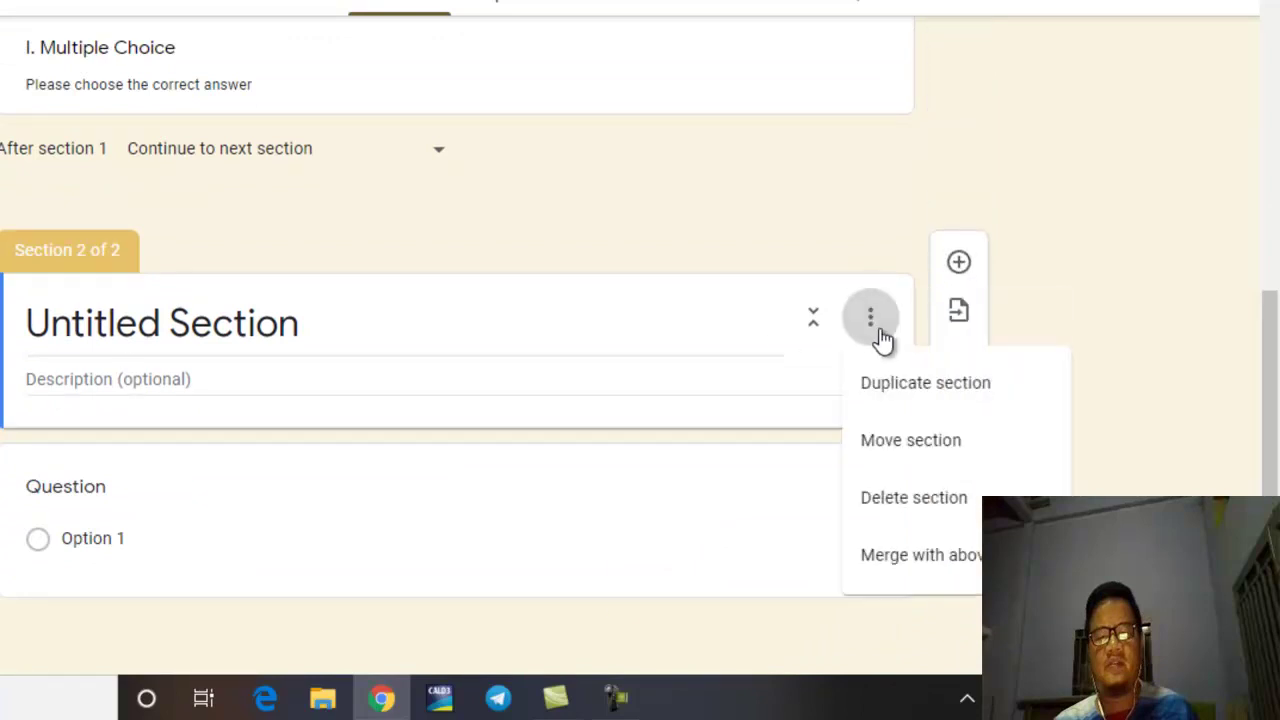
left_click(893, 508)
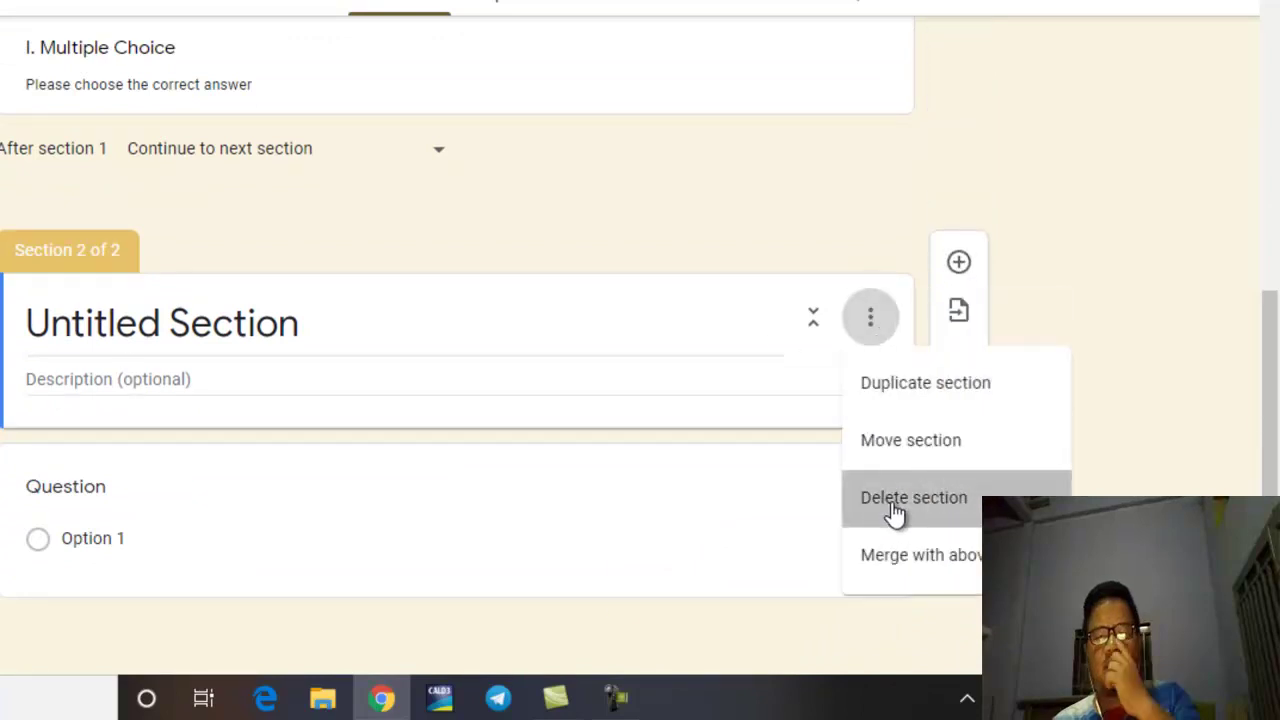
scroll(830, 480, "up", 3)
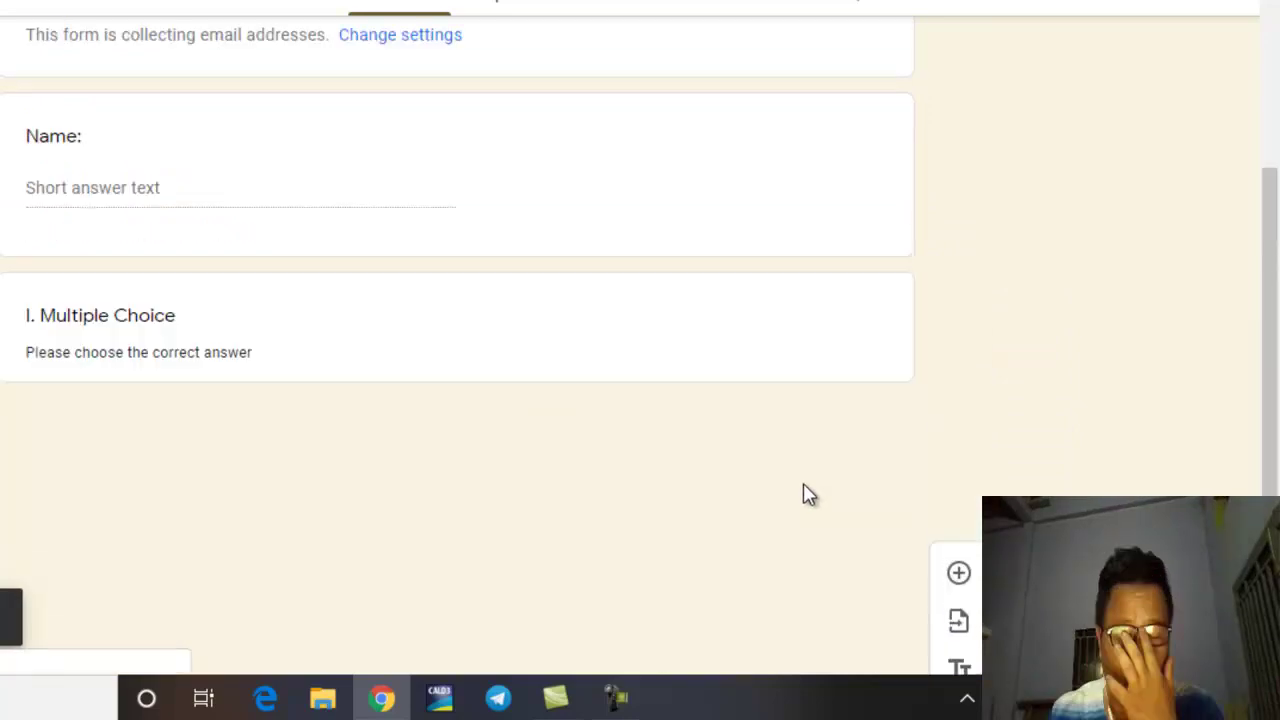
scroll(503, 489, "up", 2)
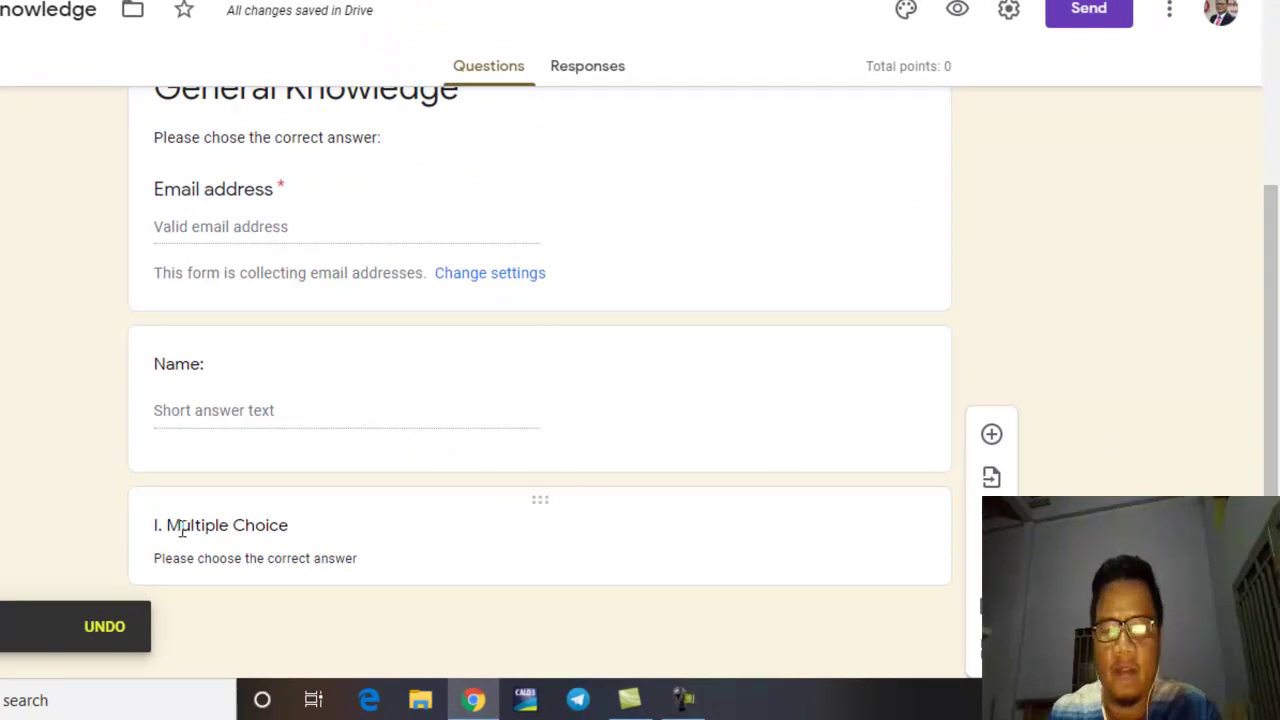
Step: Add a question titled '1.' below the I. Multiple Choice heading and show its type options
left_click(518, 530)
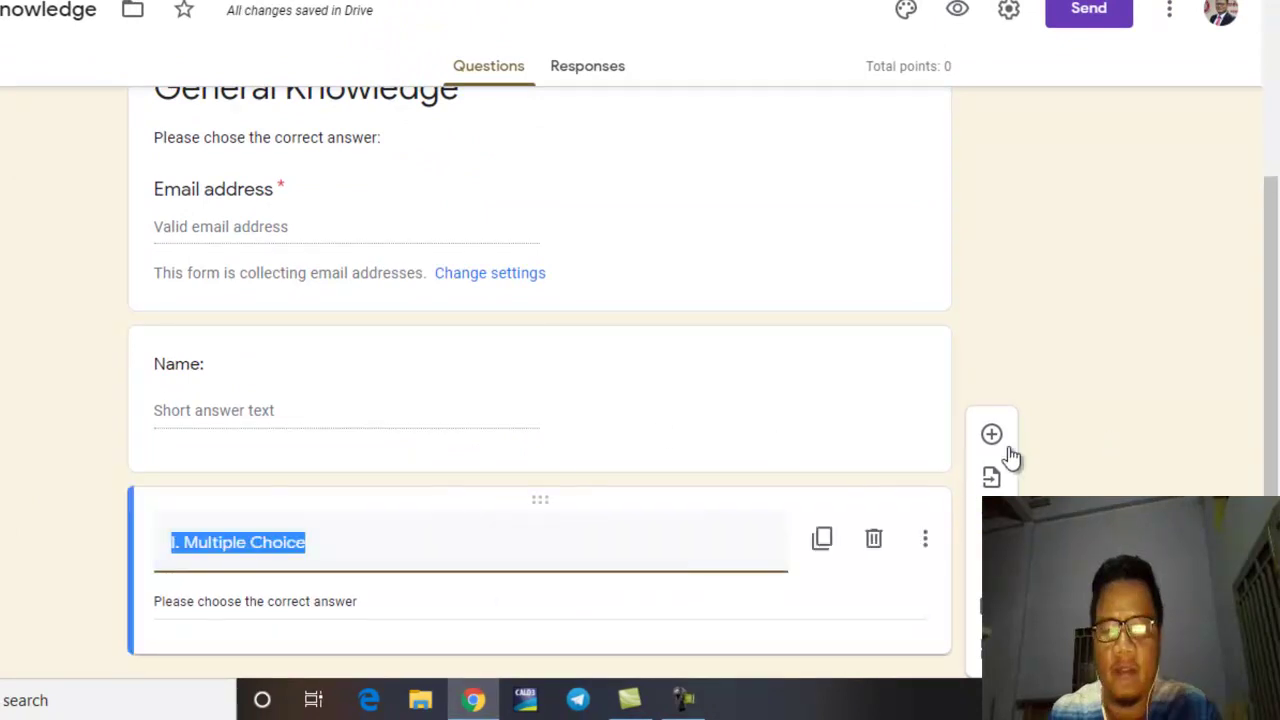
left_click(1096, 390)
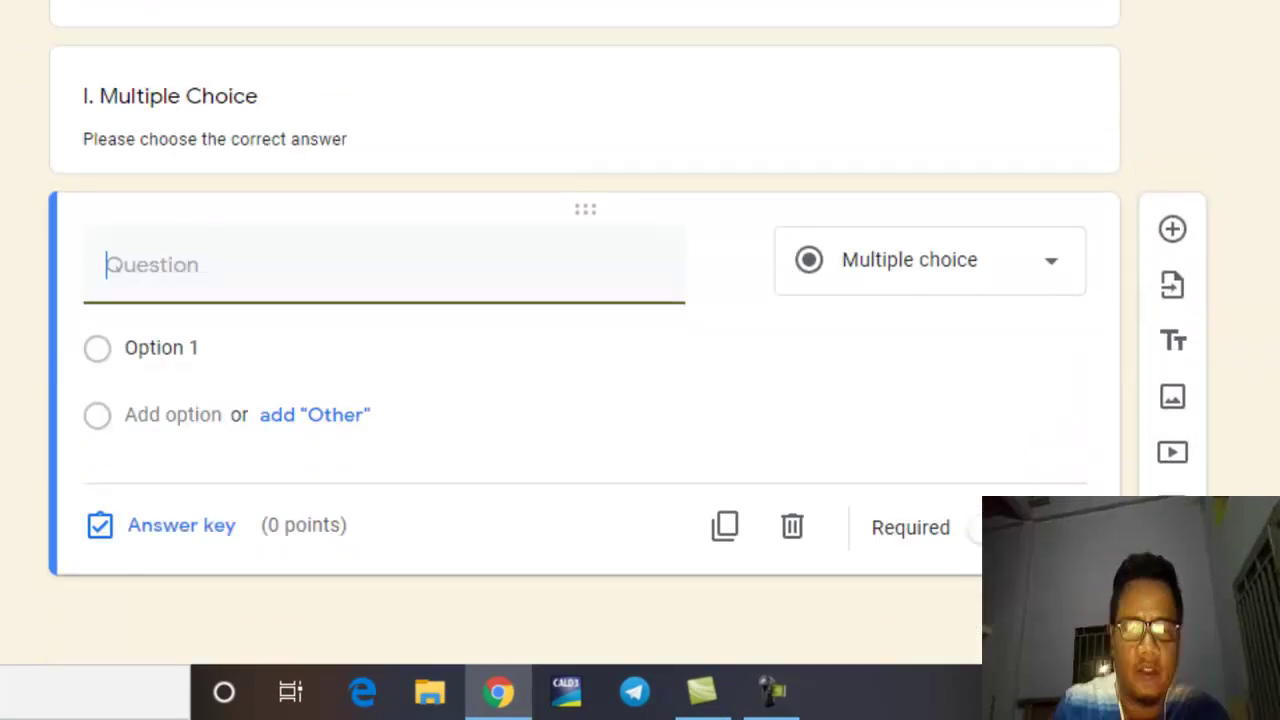
type("1.")
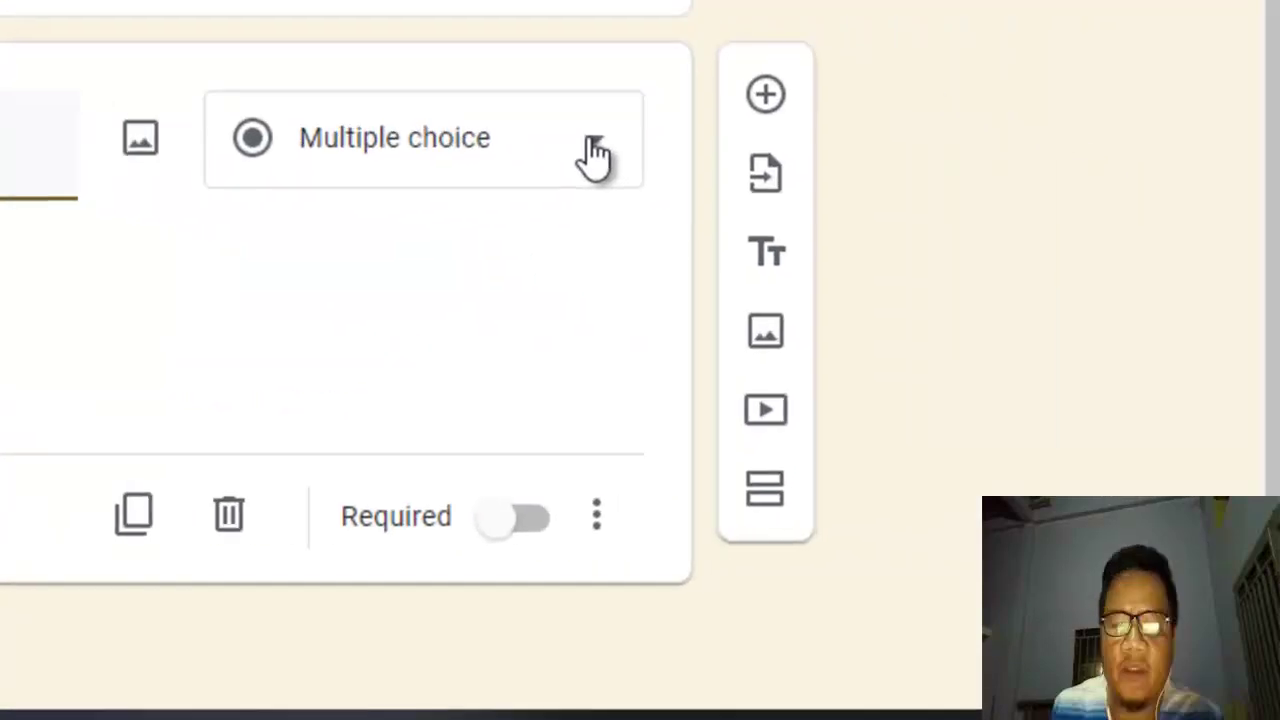
left_click(595, 152)
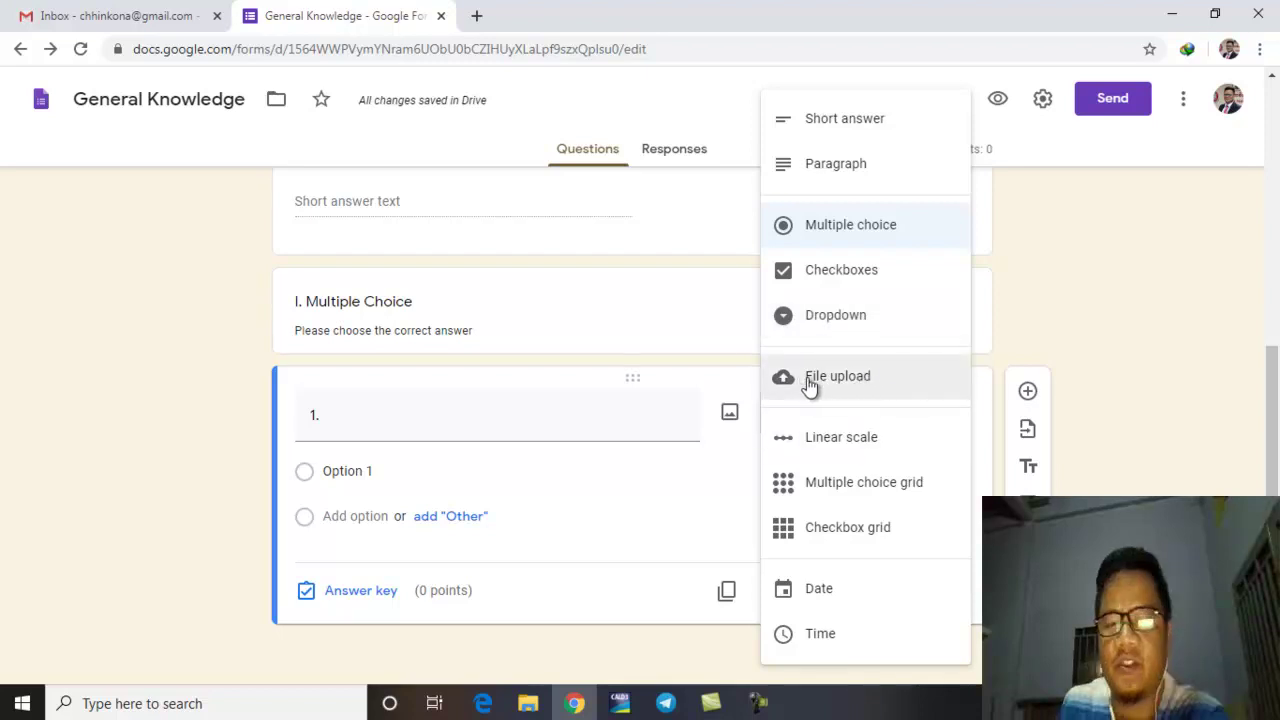
Step: Keep the question as Multiple choice and clear its '1.' title text
left_click(900, 390)
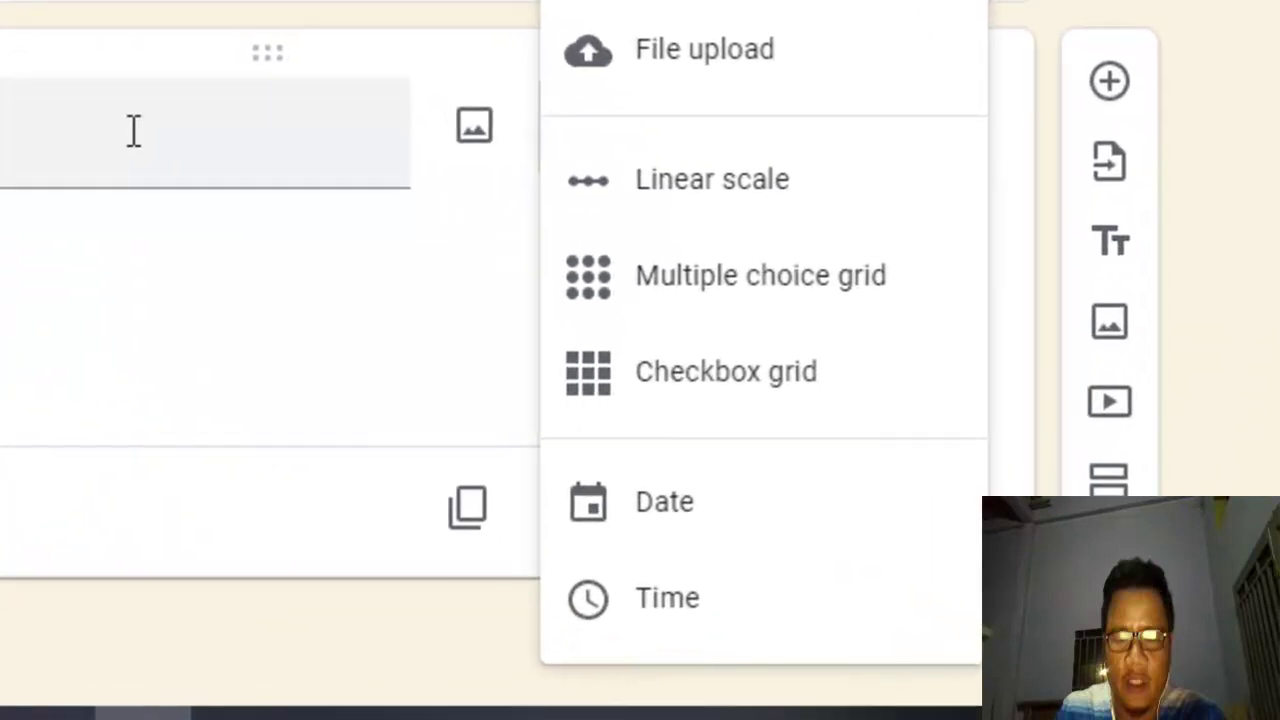
left_click(569, 414)
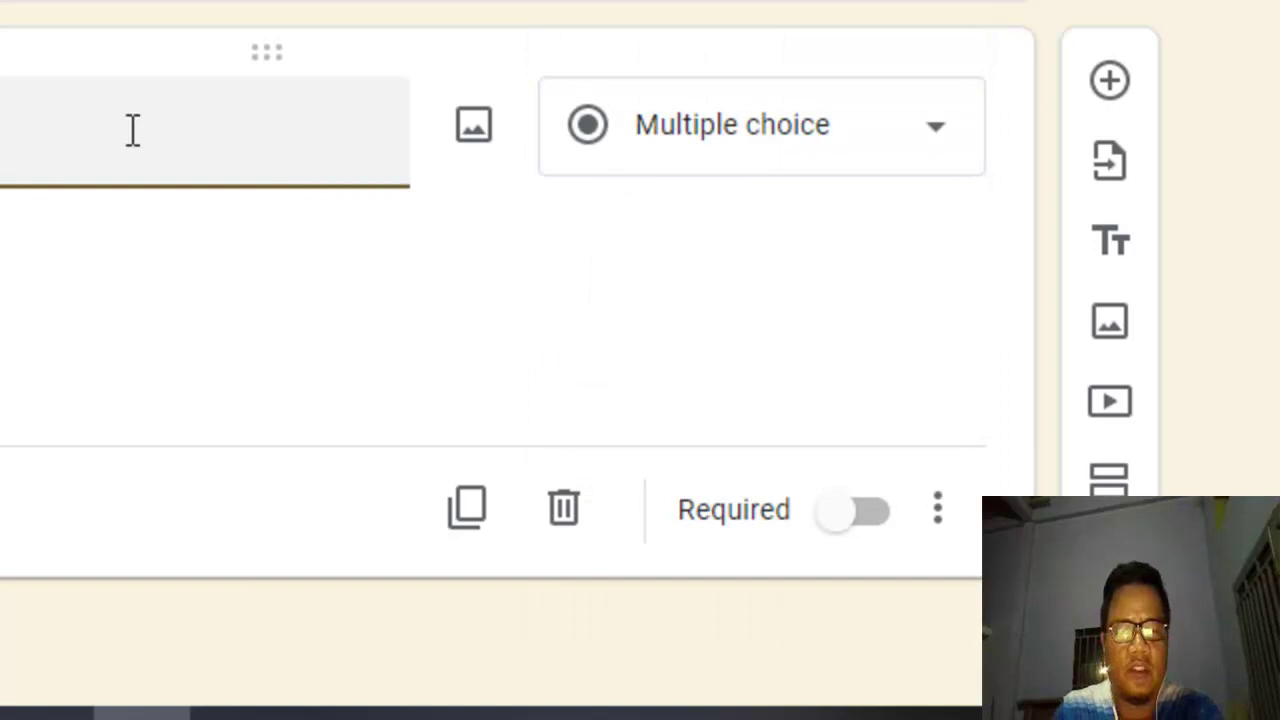
Step: Word question 1 'What is the capital city of Cambodia?' with options Siem Reap and Phnom Penh
type("1. What is ")
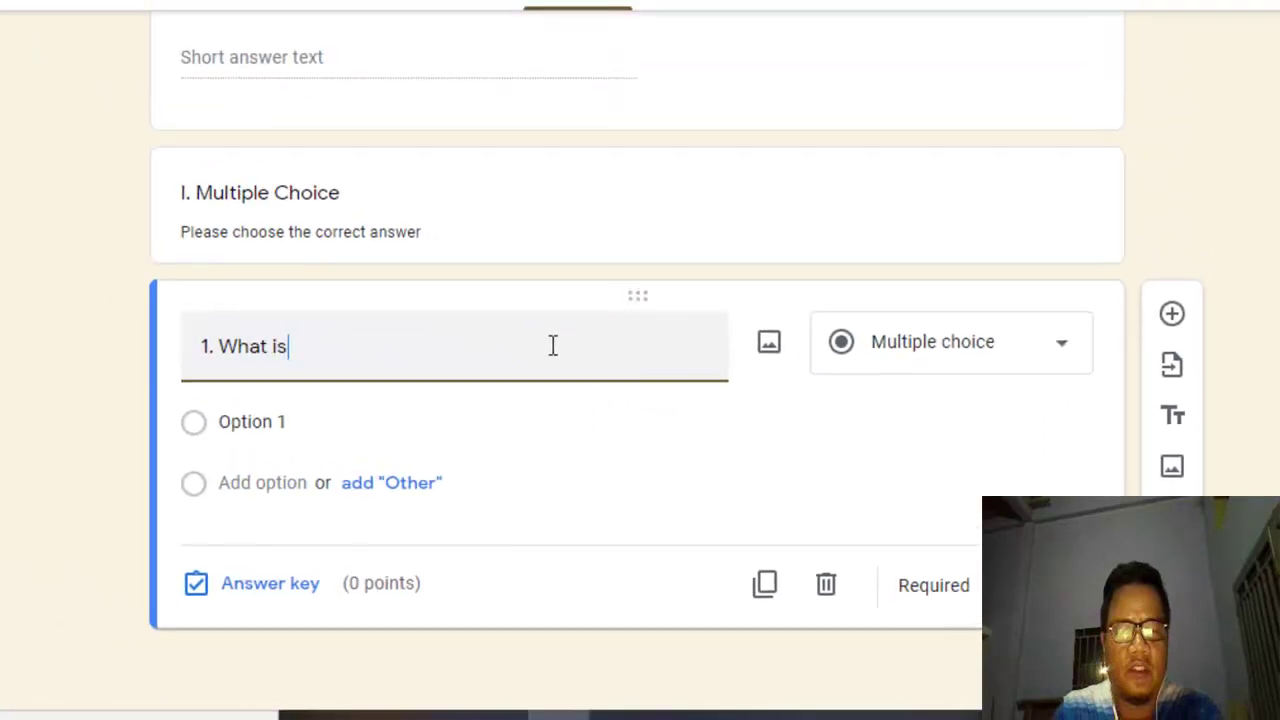
type("the cap")
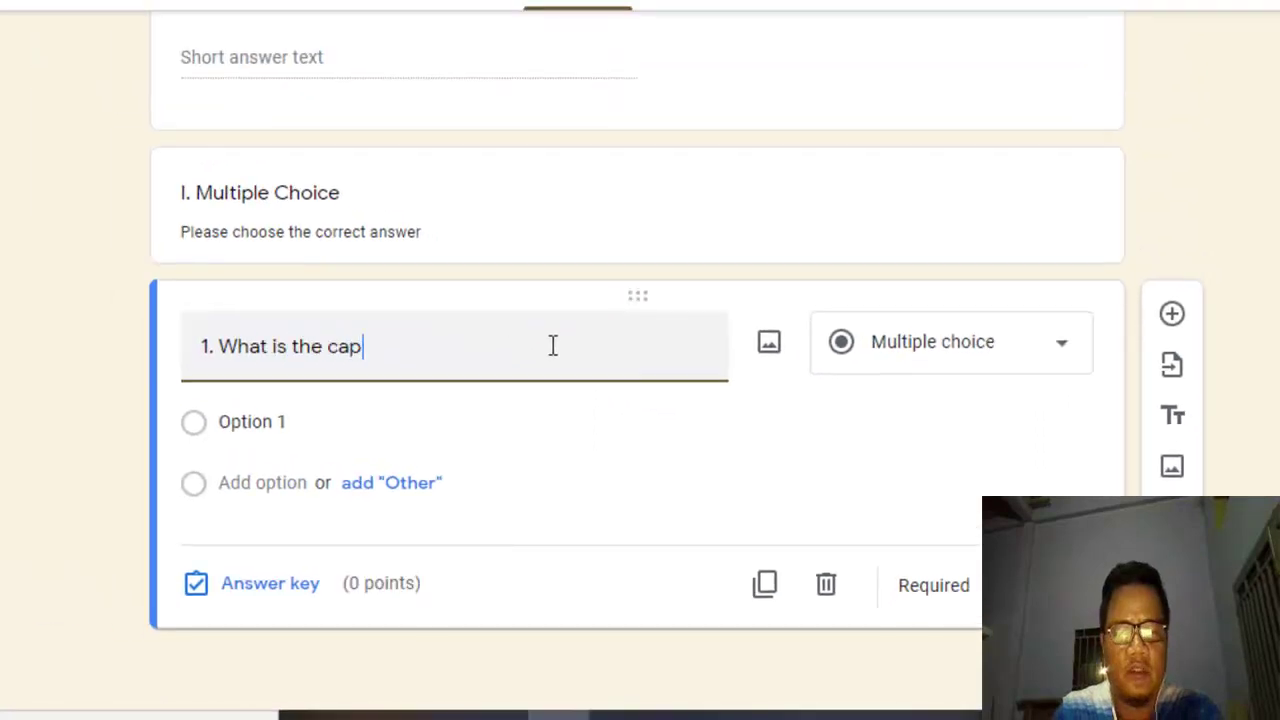
type("ital s")
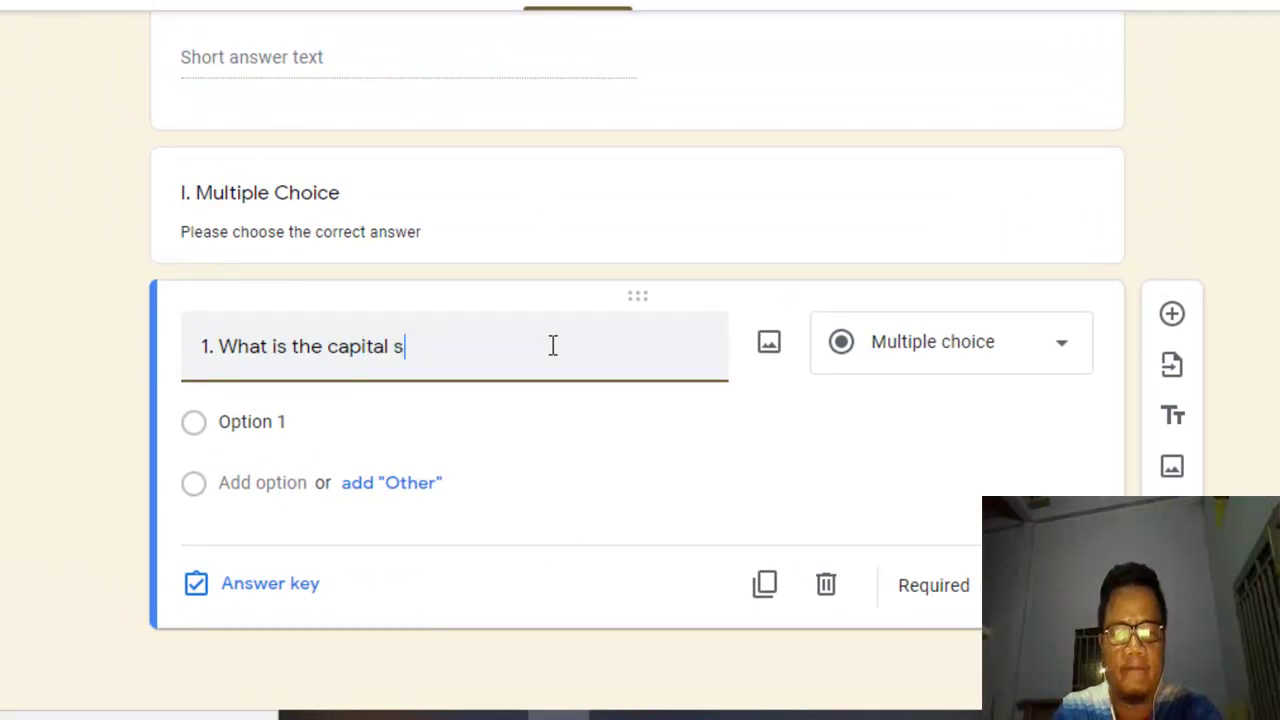
key("BackSpace")
type("cit")
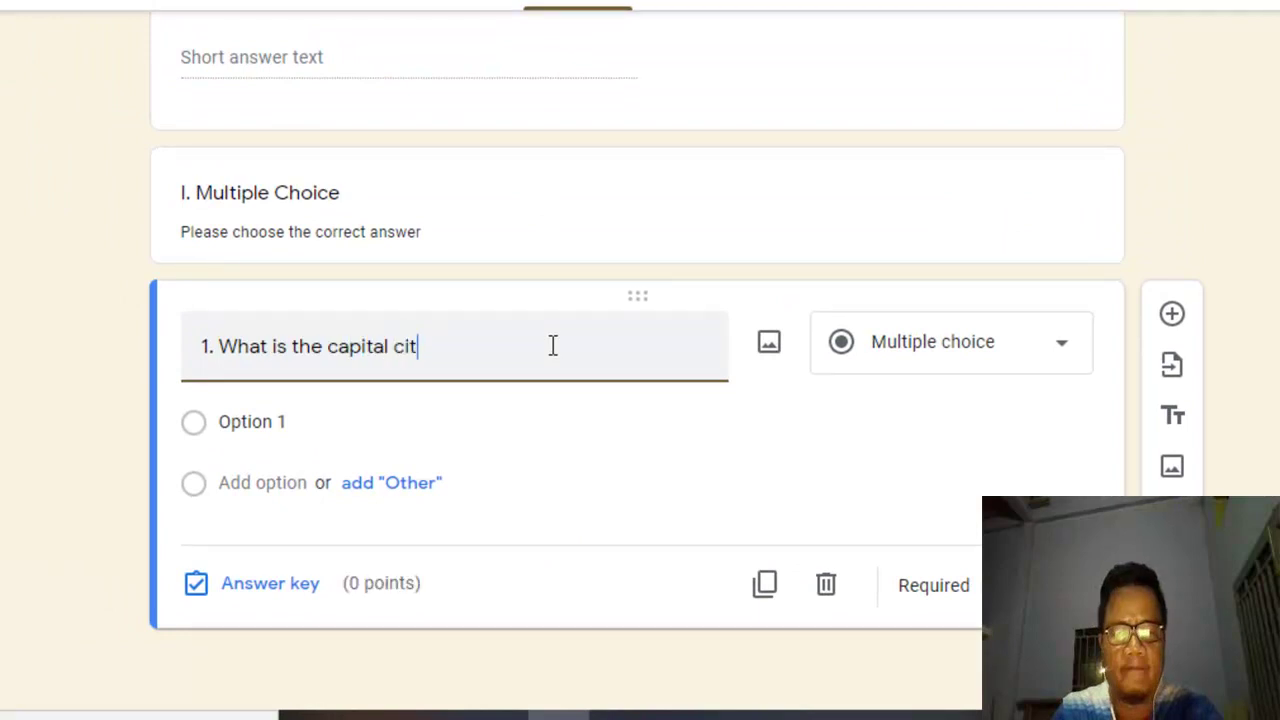
type("y of Cambodia")
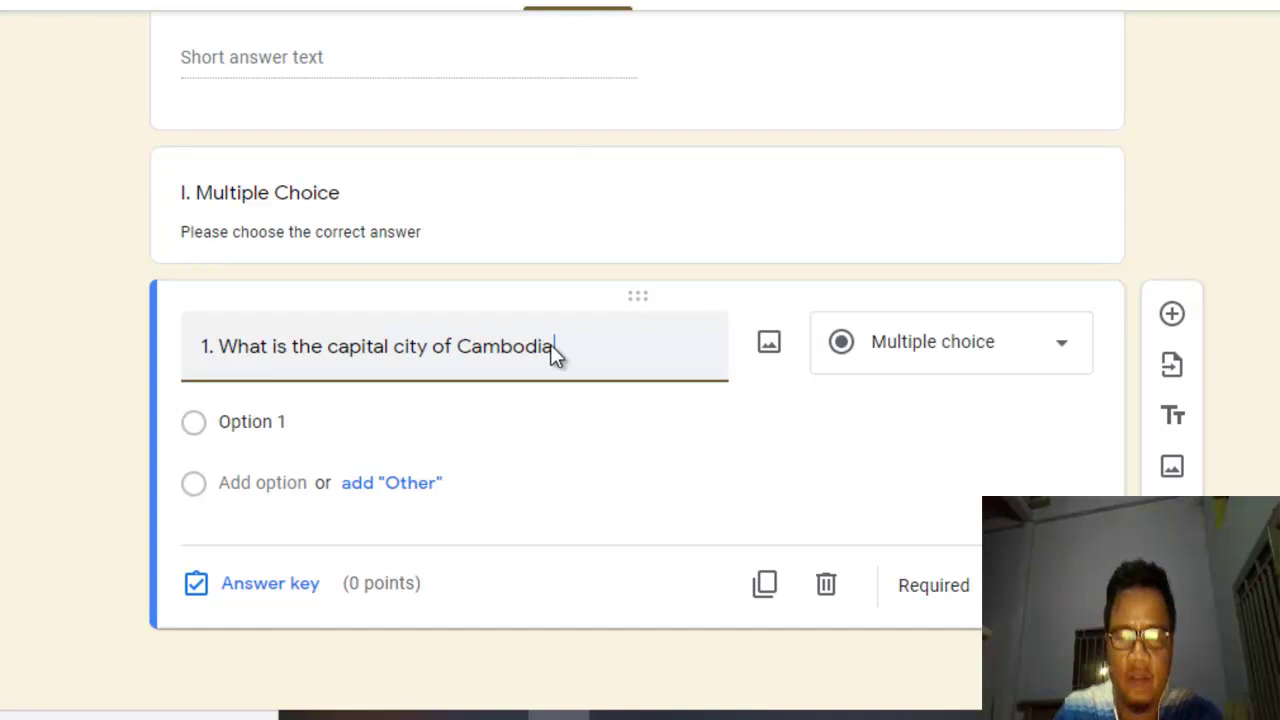
type("?")
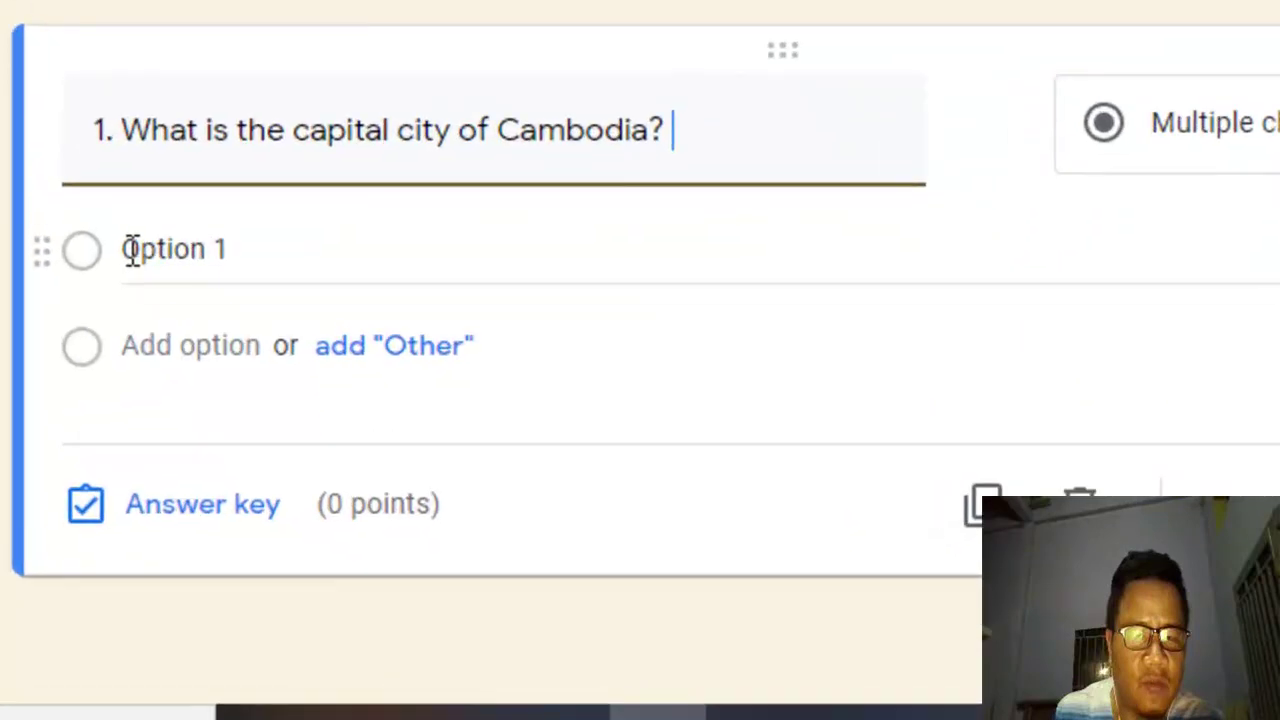
left_click(132, 249)
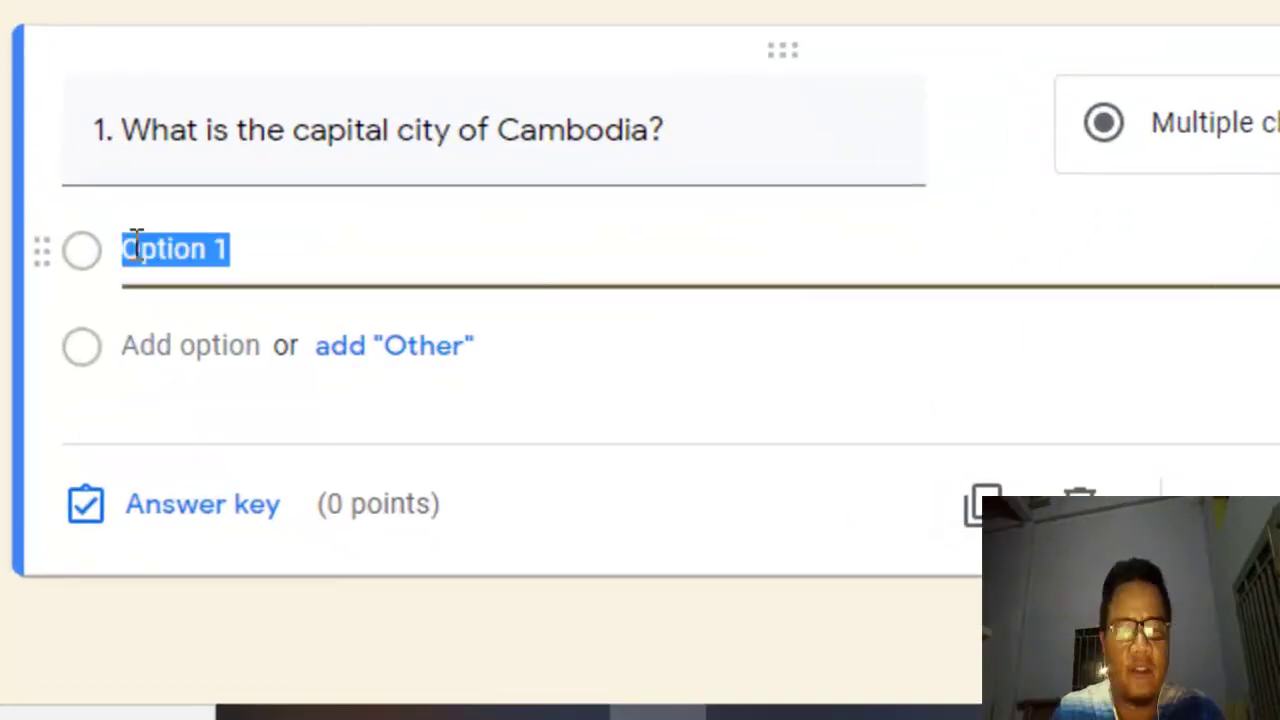
type("Siem Reap")
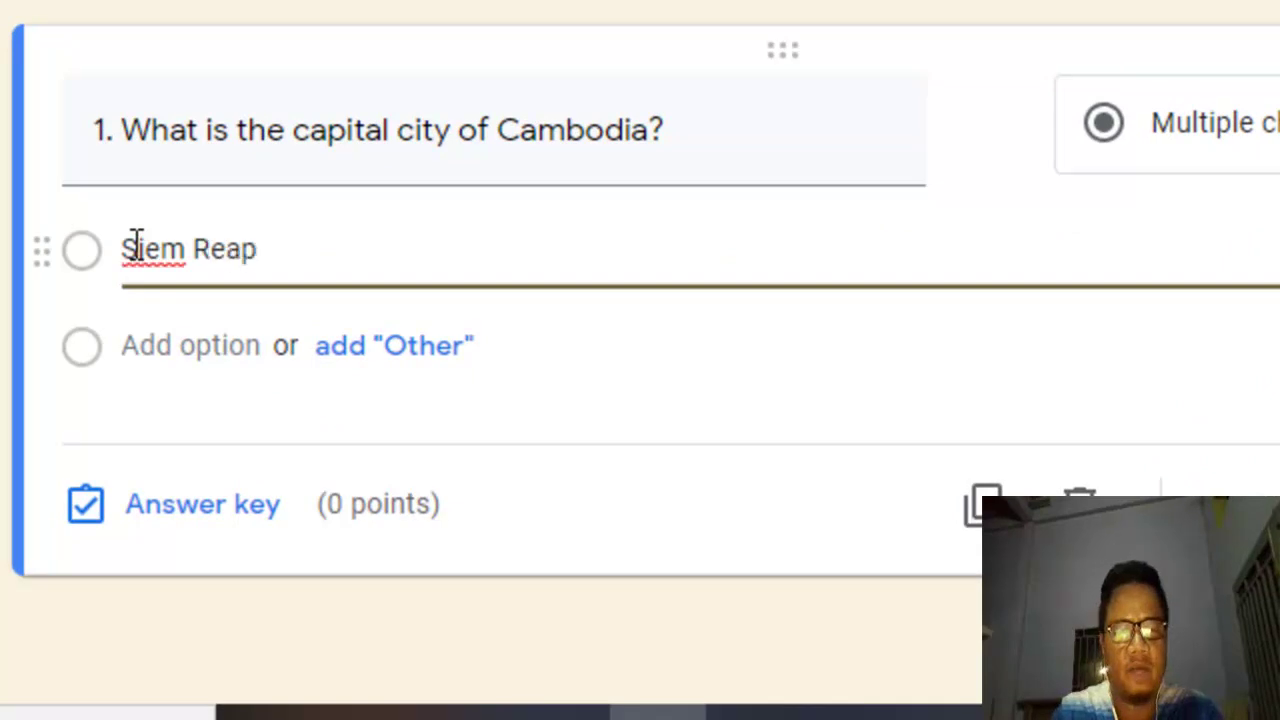
key("Return")
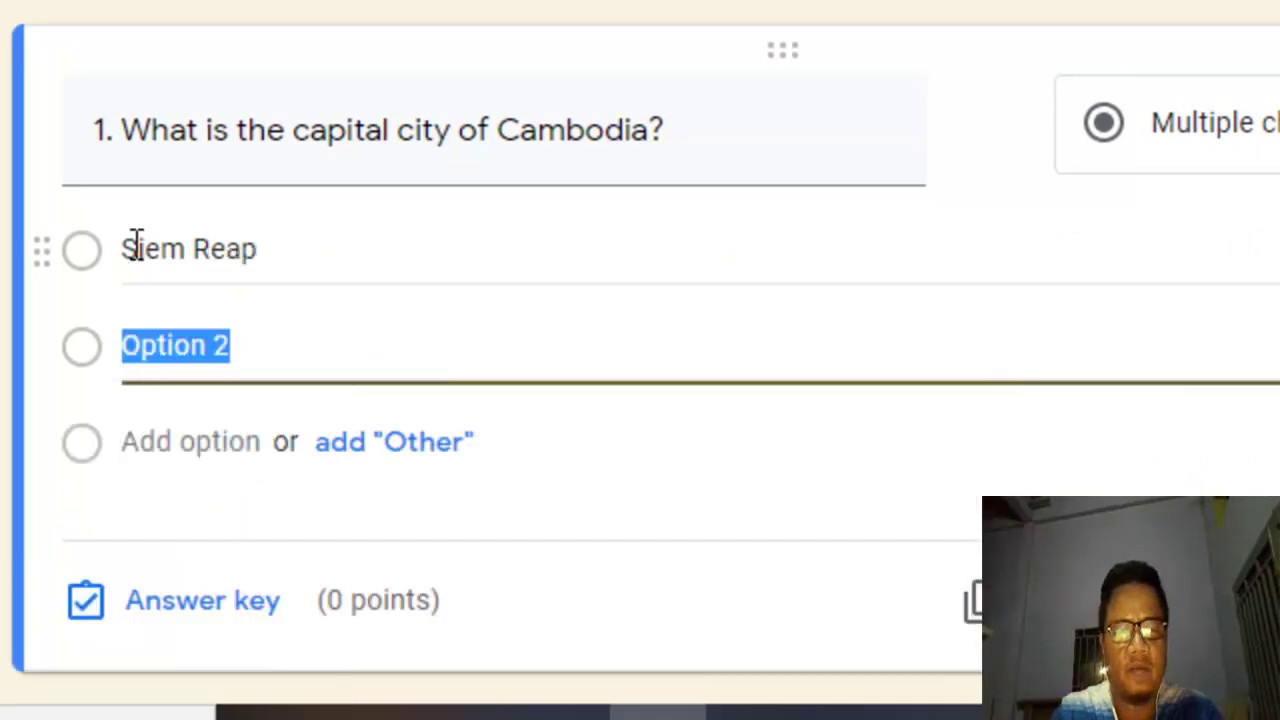
type("Phnomp")
key("BackSpace")
type("Pe")
key("BackSpace")
type("enh")
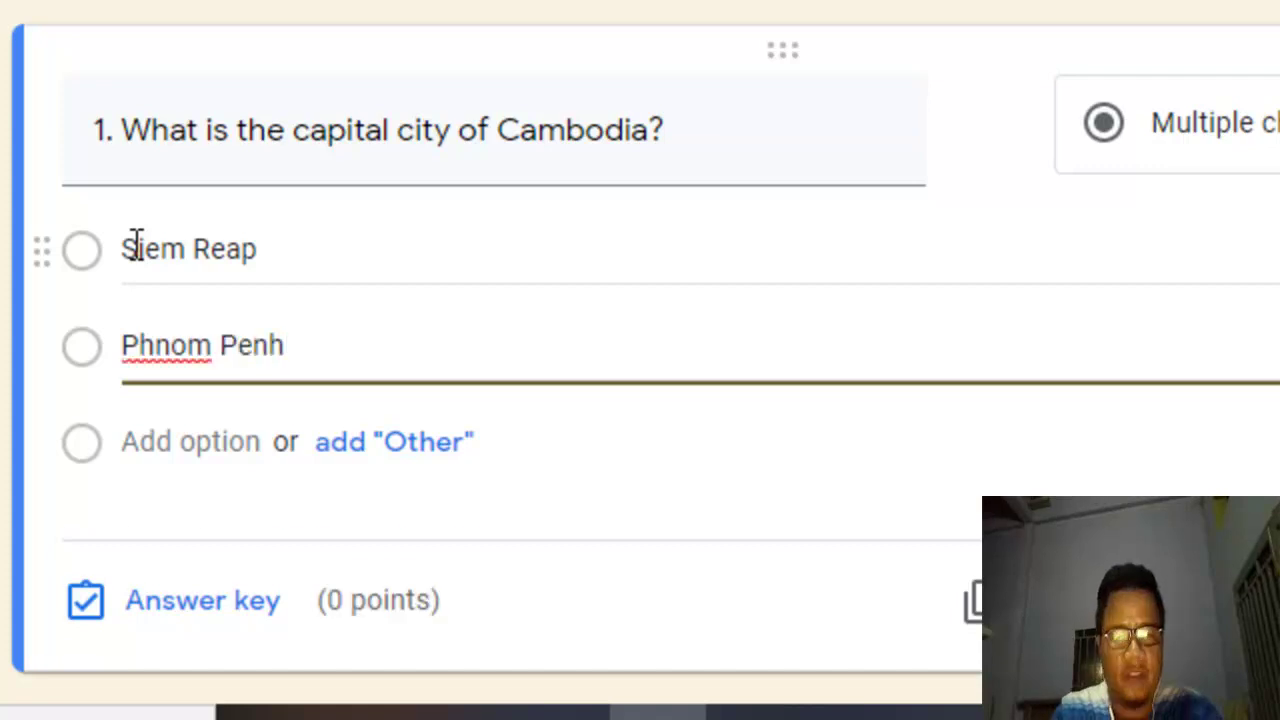
Step: Add the remaining answer options Shihanouk Ville and Battambang to question 1
key("Return")
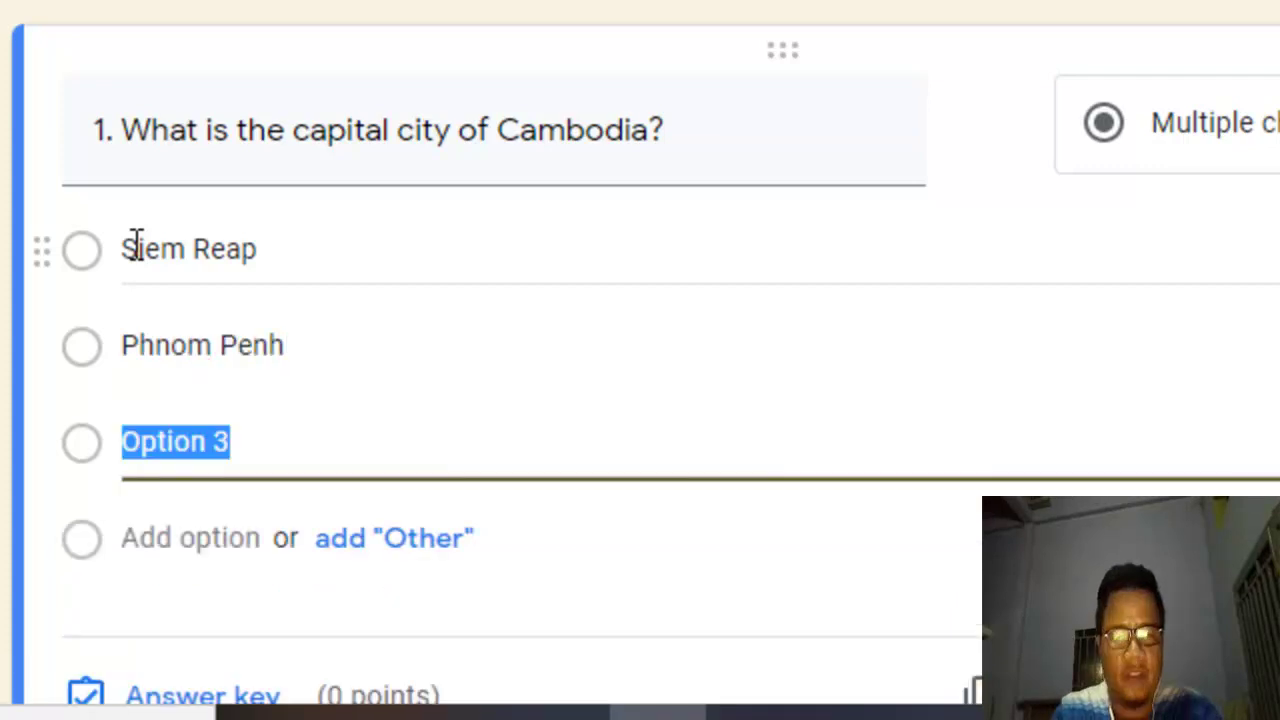
type("Shino")
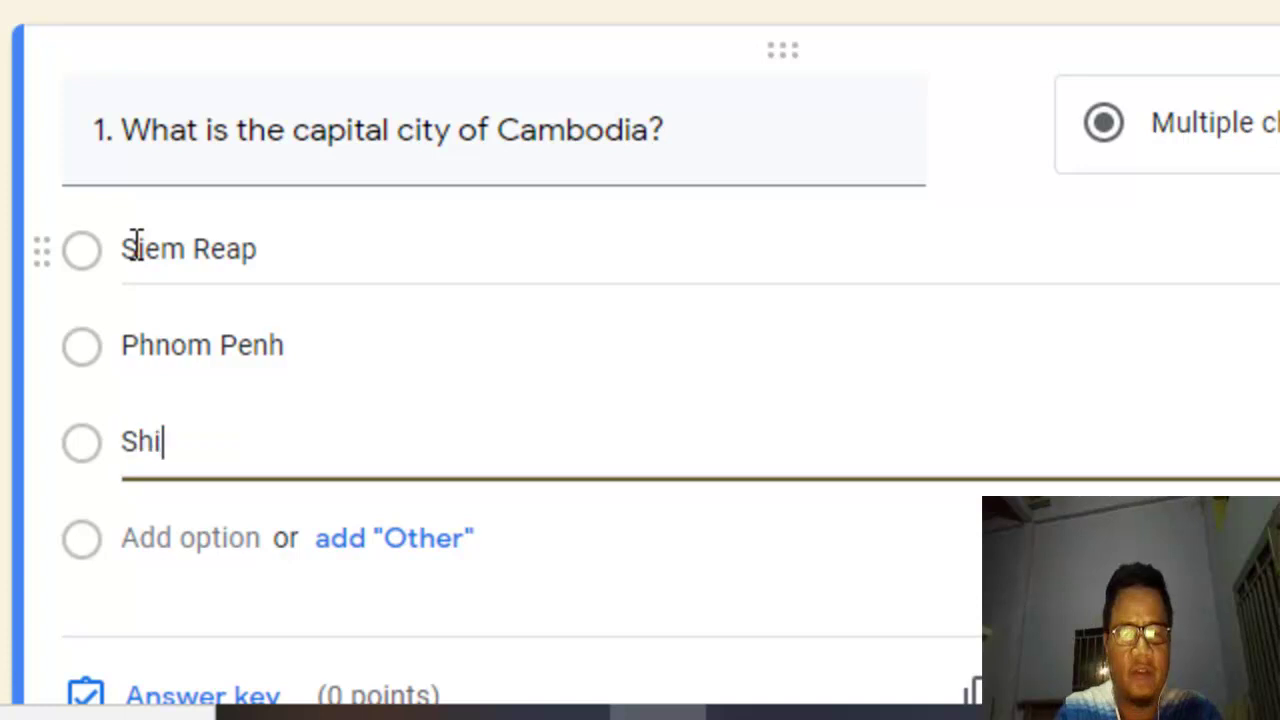
key("BackSpace")
key("BackSpace")
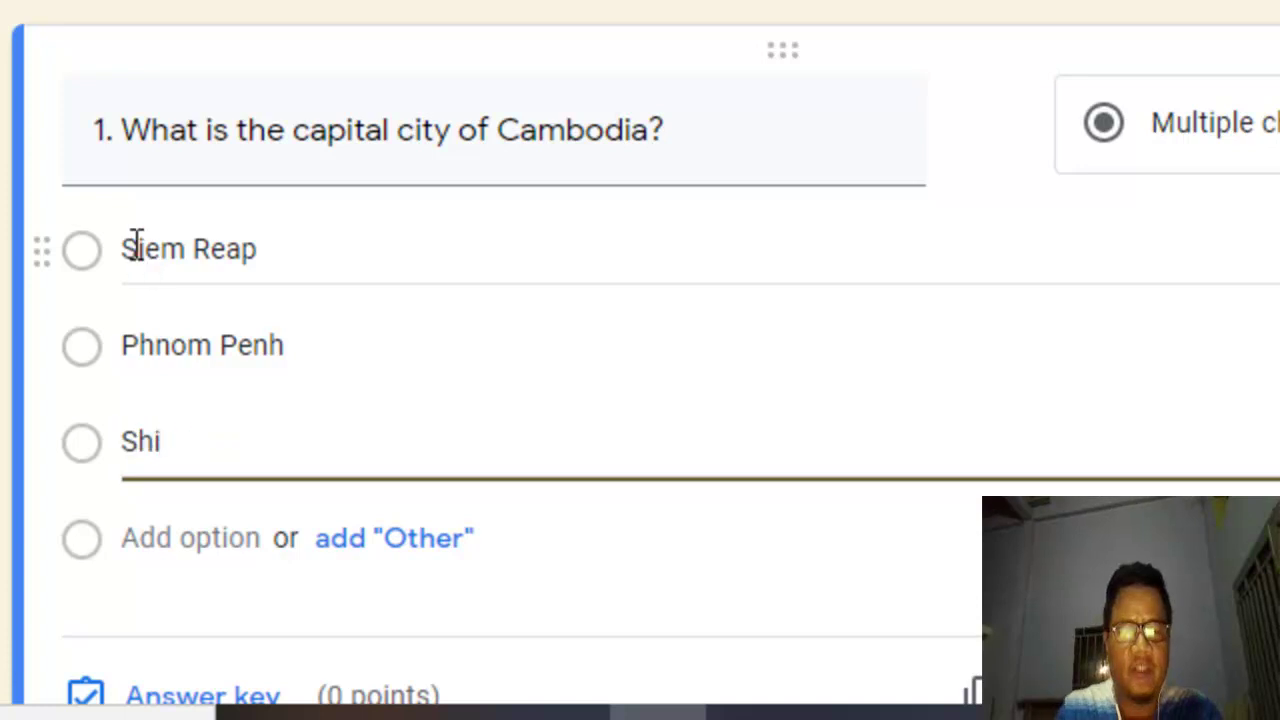
type("hanouk Ville")
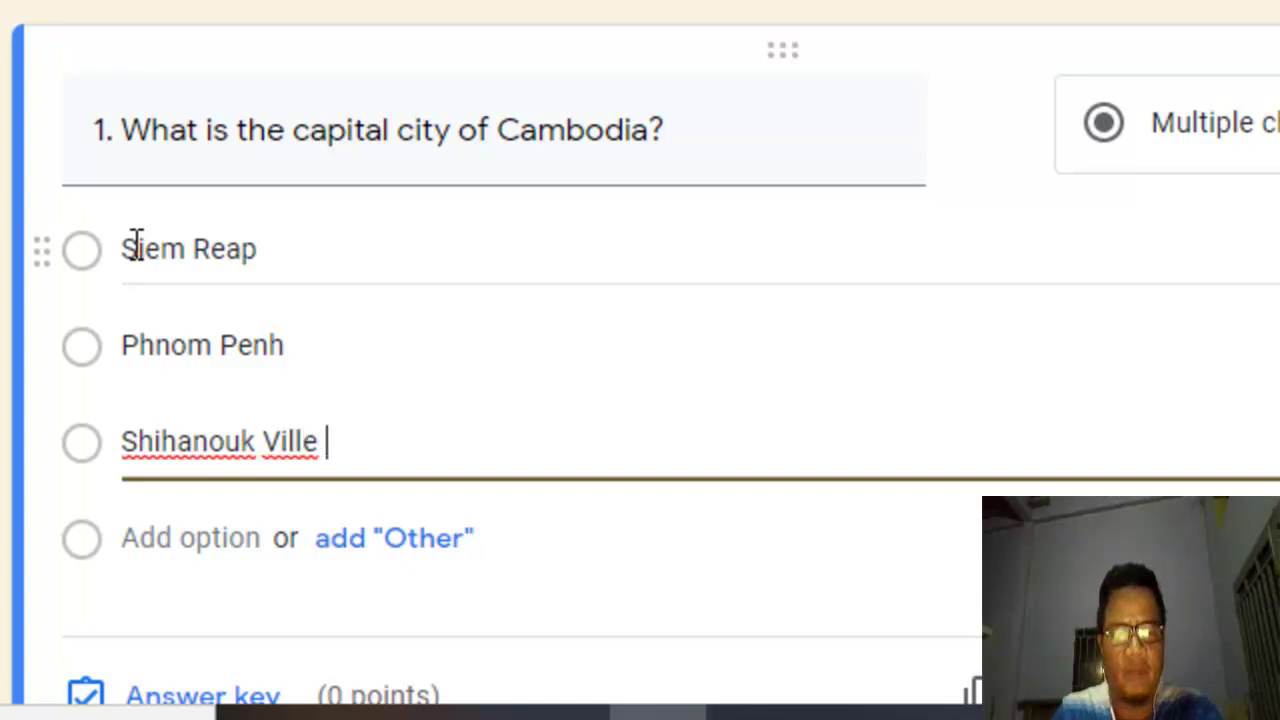
key("Return")
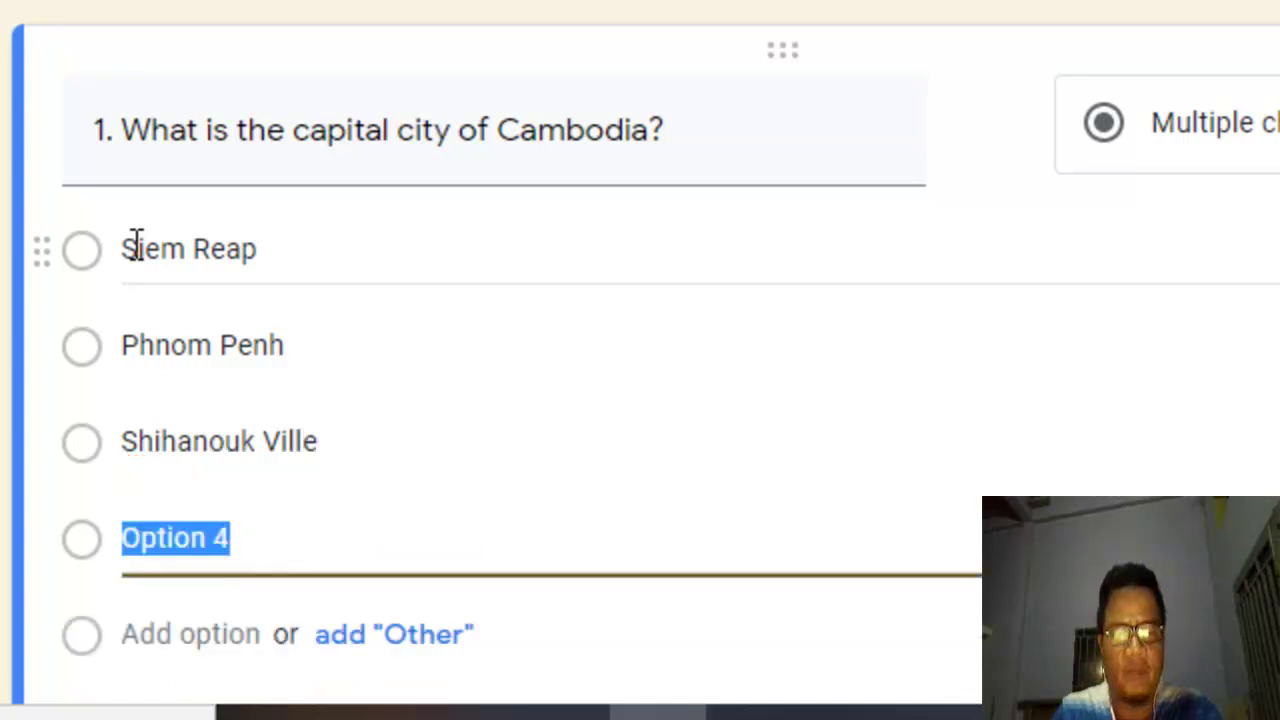
type("Bath")
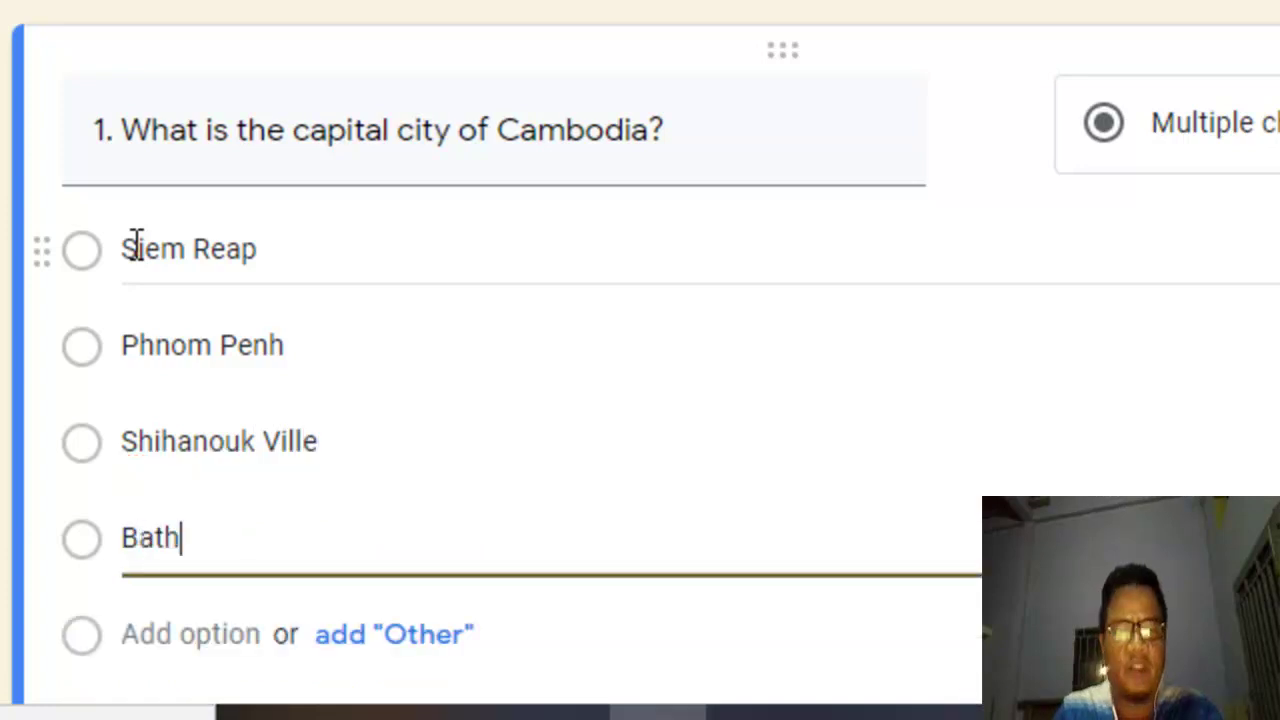
key("BackSpace")
type("tamban")
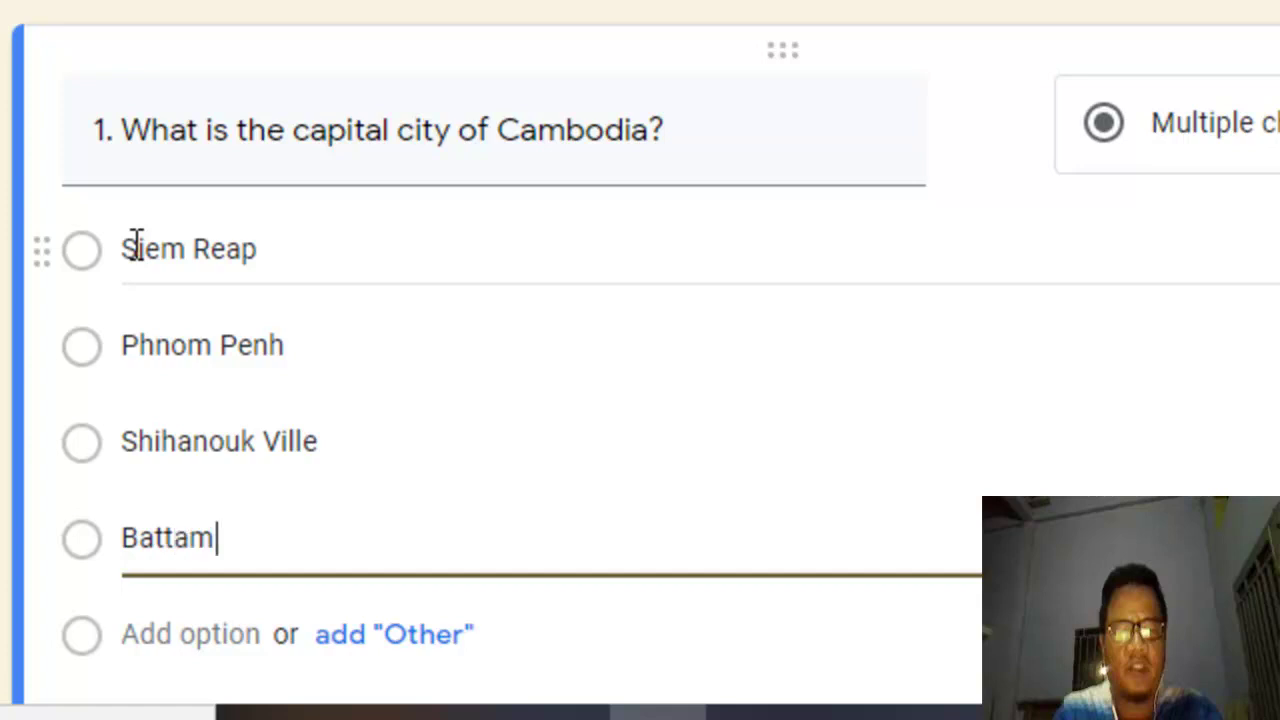
type("g")
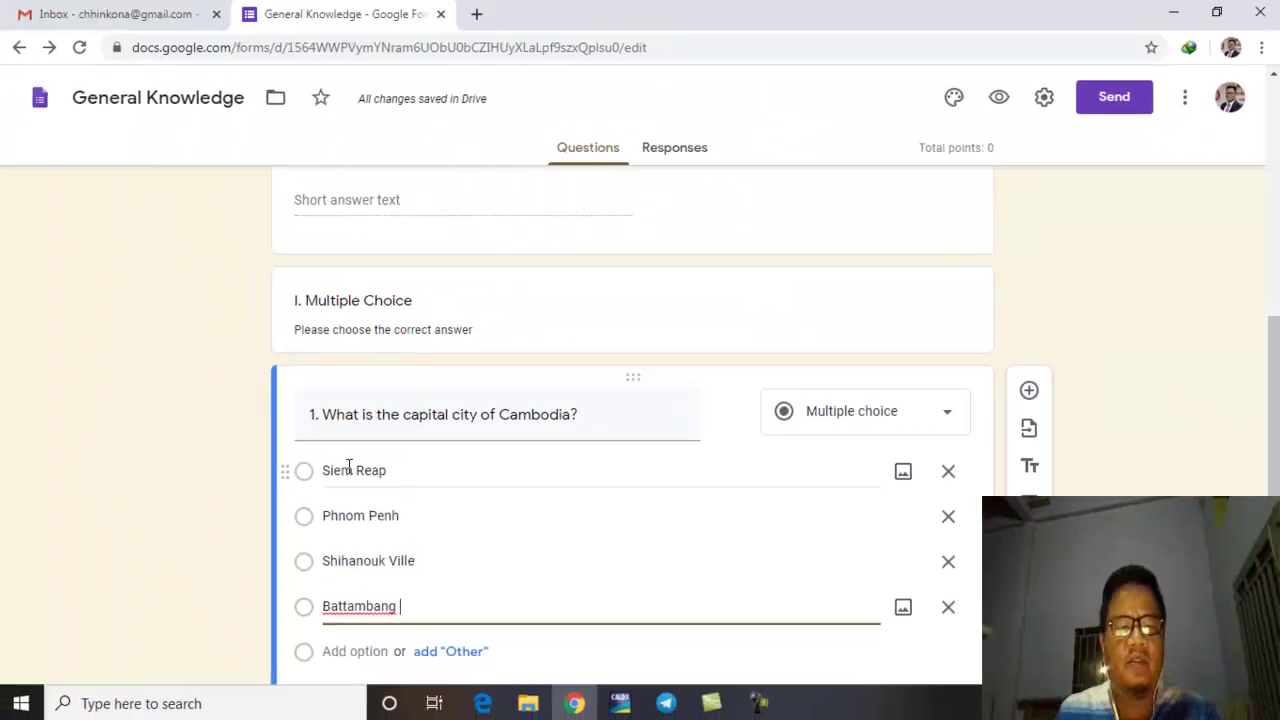
scroll(414, 600, "down", 1)
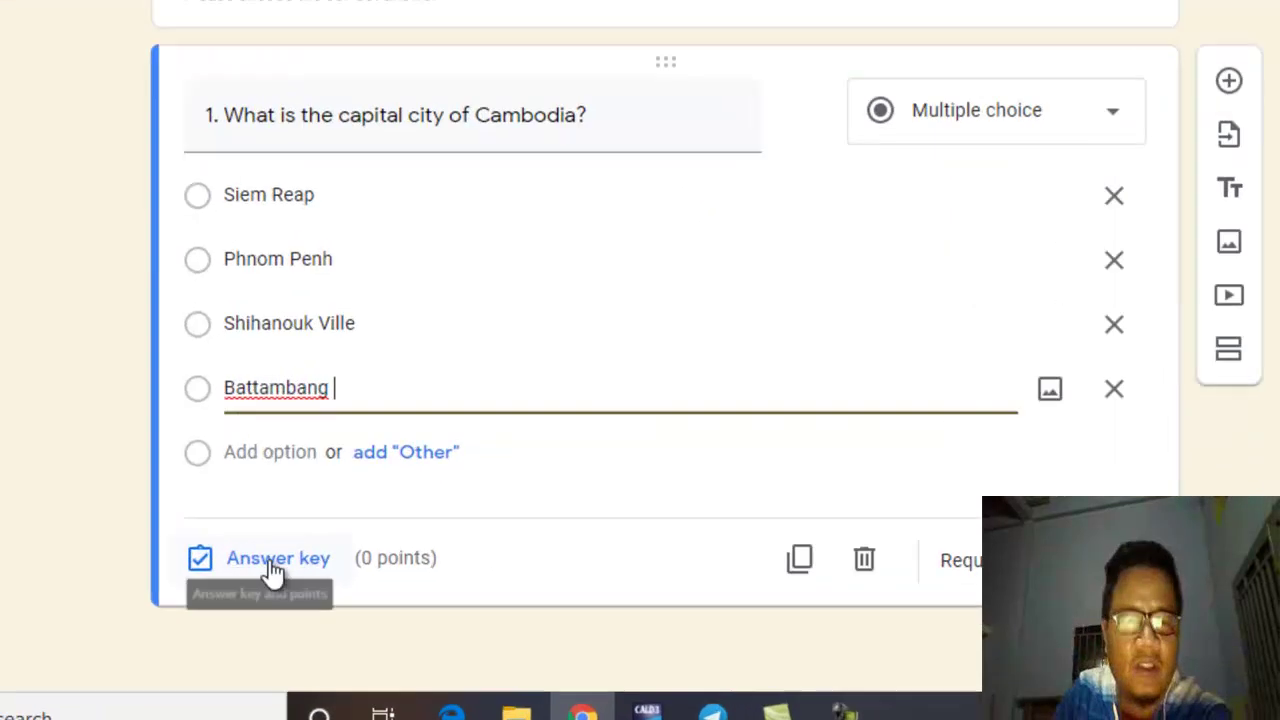
Step: In question 1's answer key, mark Phnom Penh as correct and set the points to 3
left_click(131, 512)
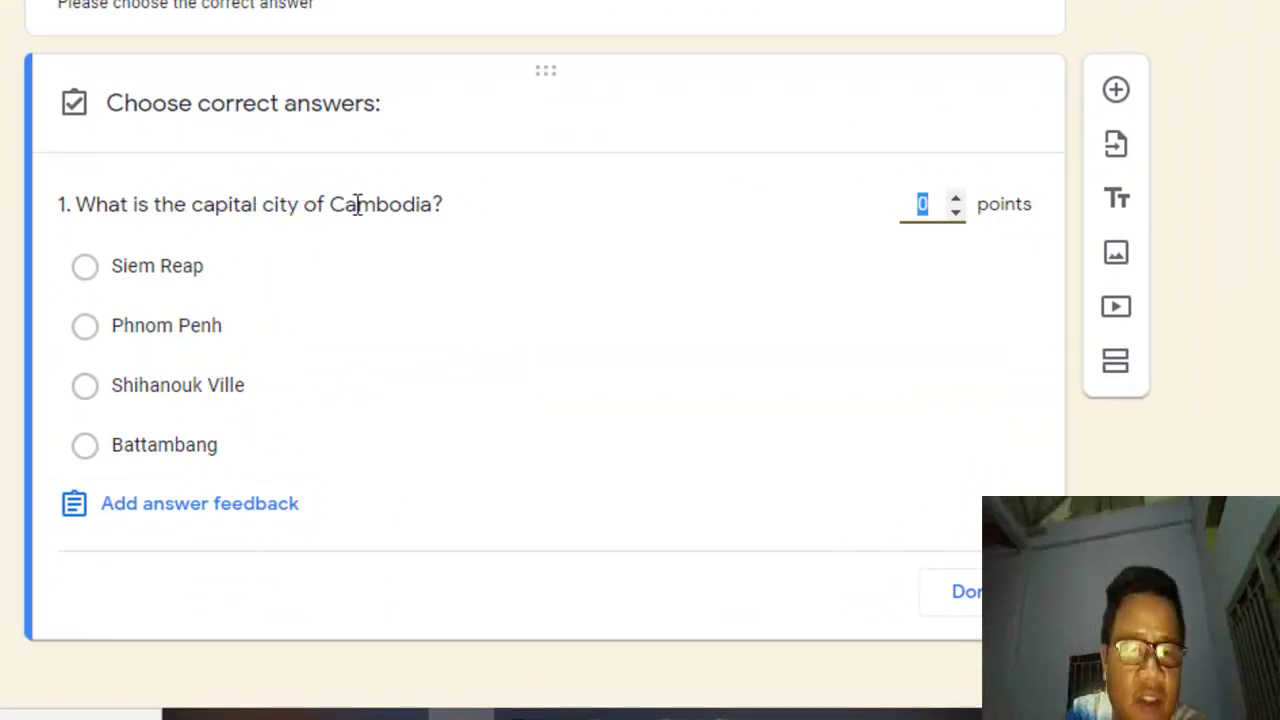
left_click(216, 332)
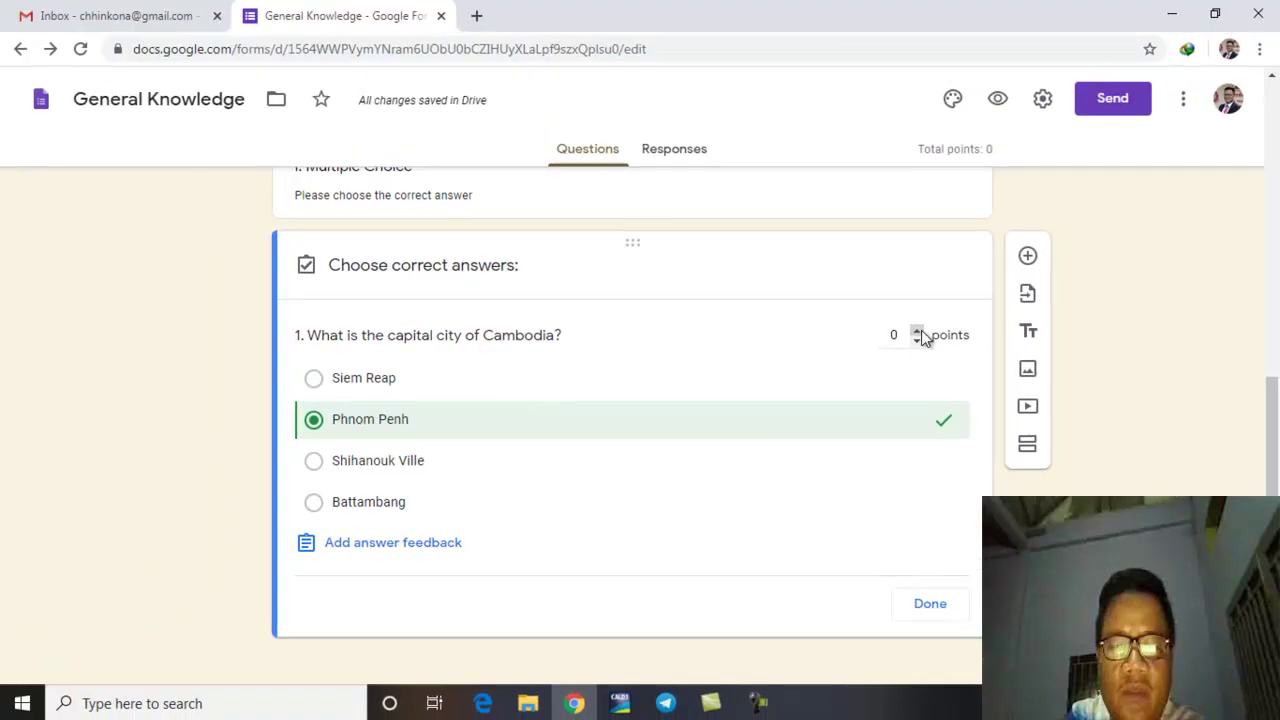
left_click(917, 331)
left_click(917, 331)
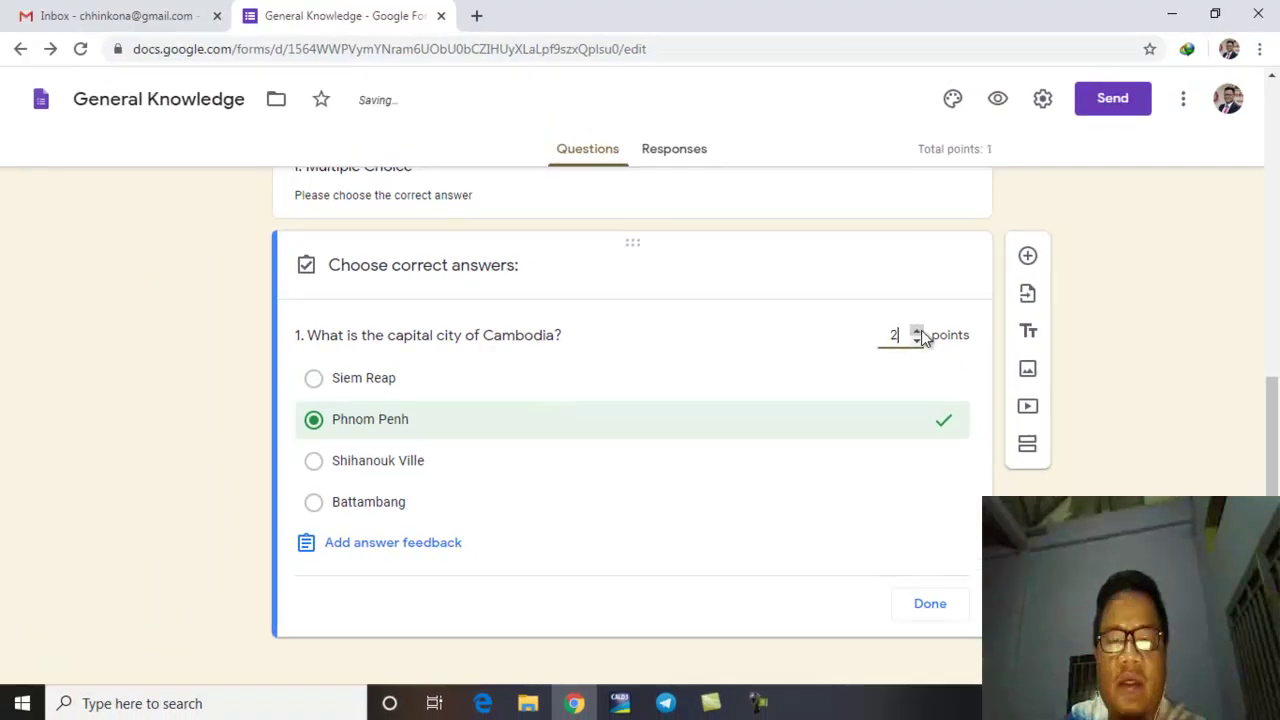
left_click(917, 331)
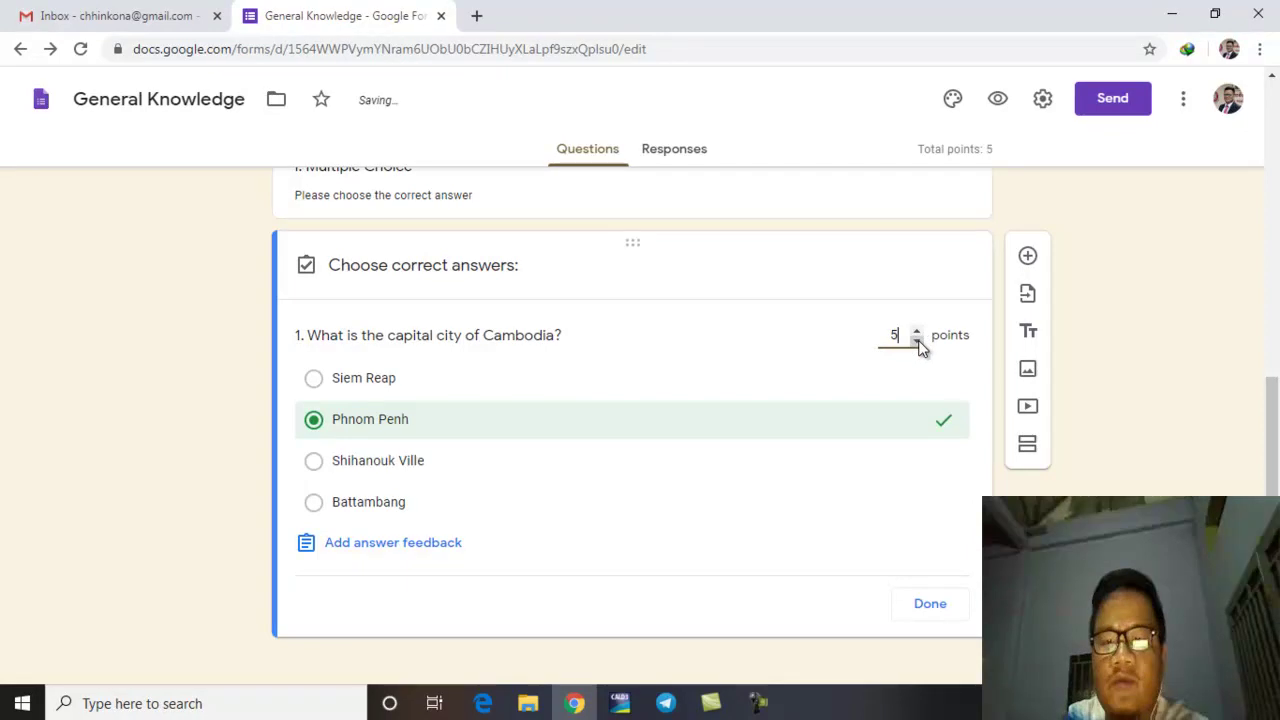
left_click(917, 341)
left_click(917, 341)
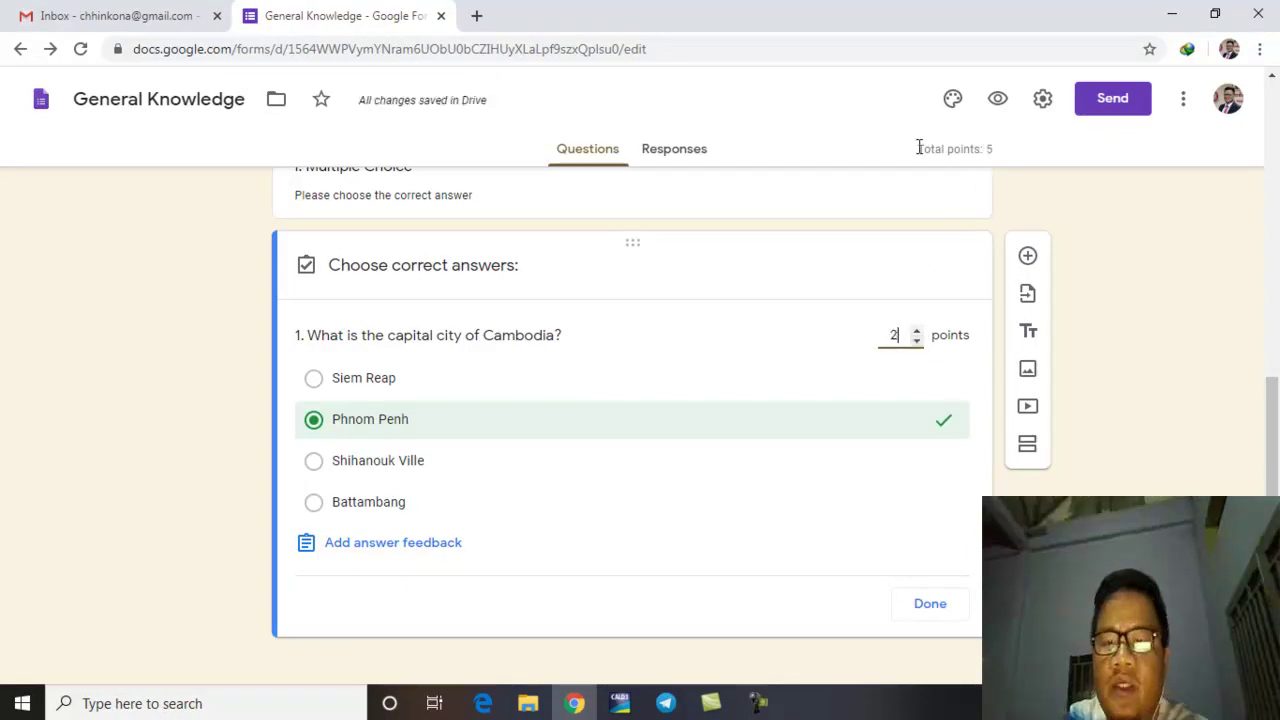
left_click(988, 146)
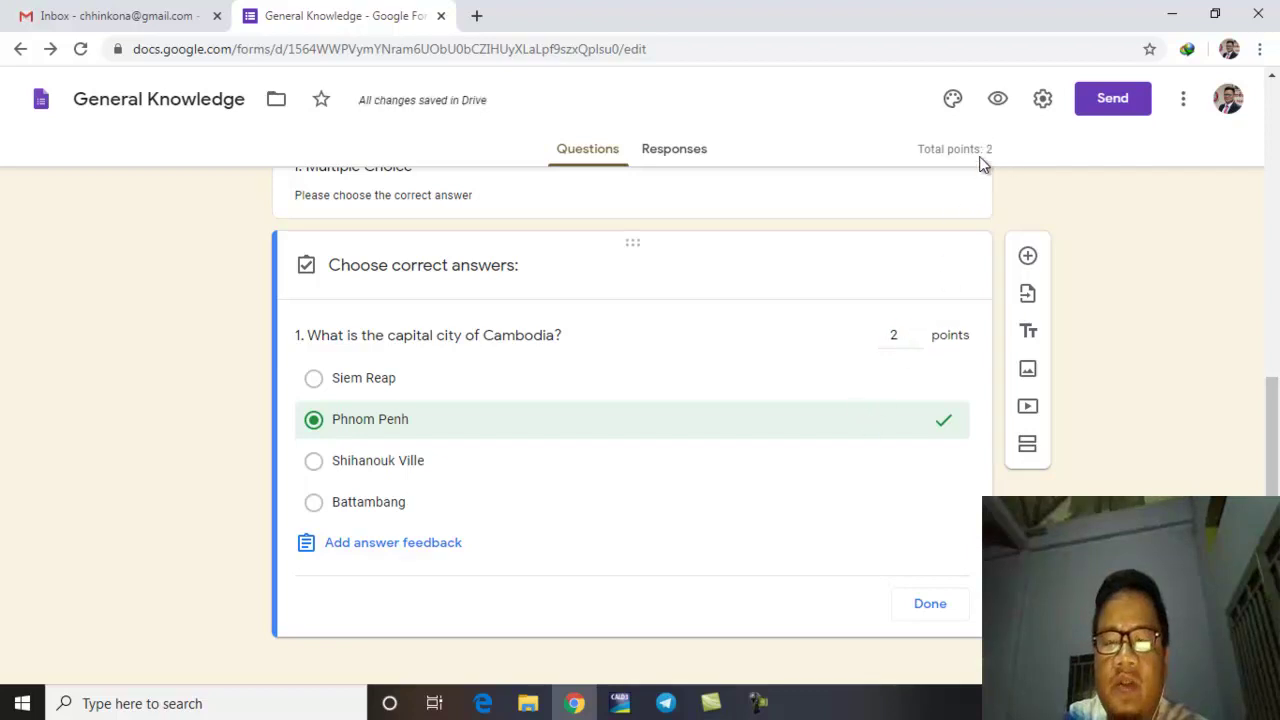
left_click(916, 330)
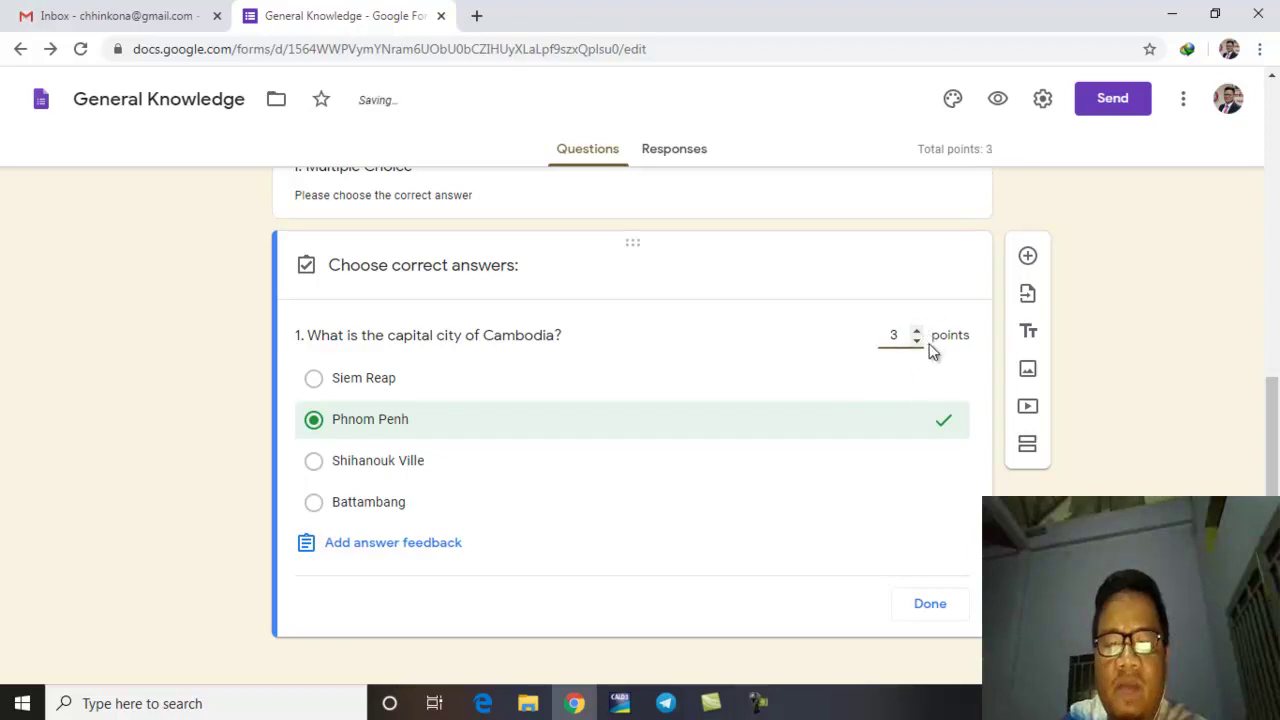
scroll(776, 600, "down", 1)
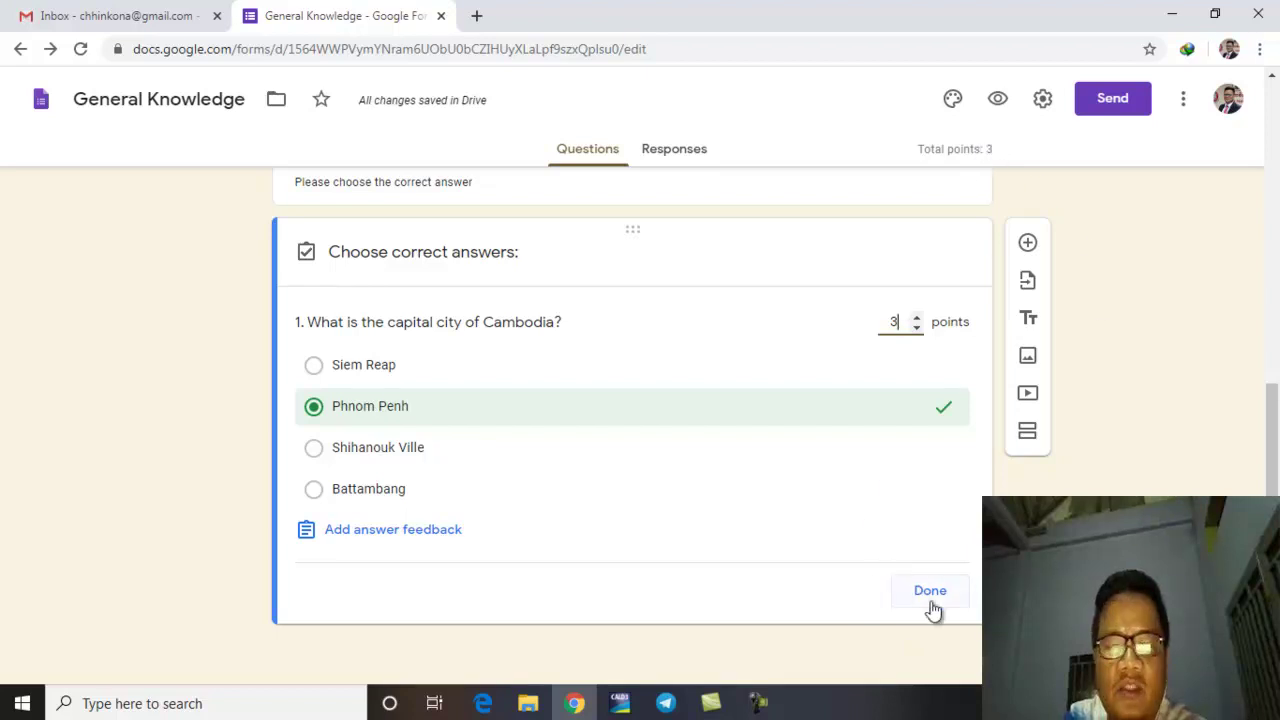
left_click(475, 412)
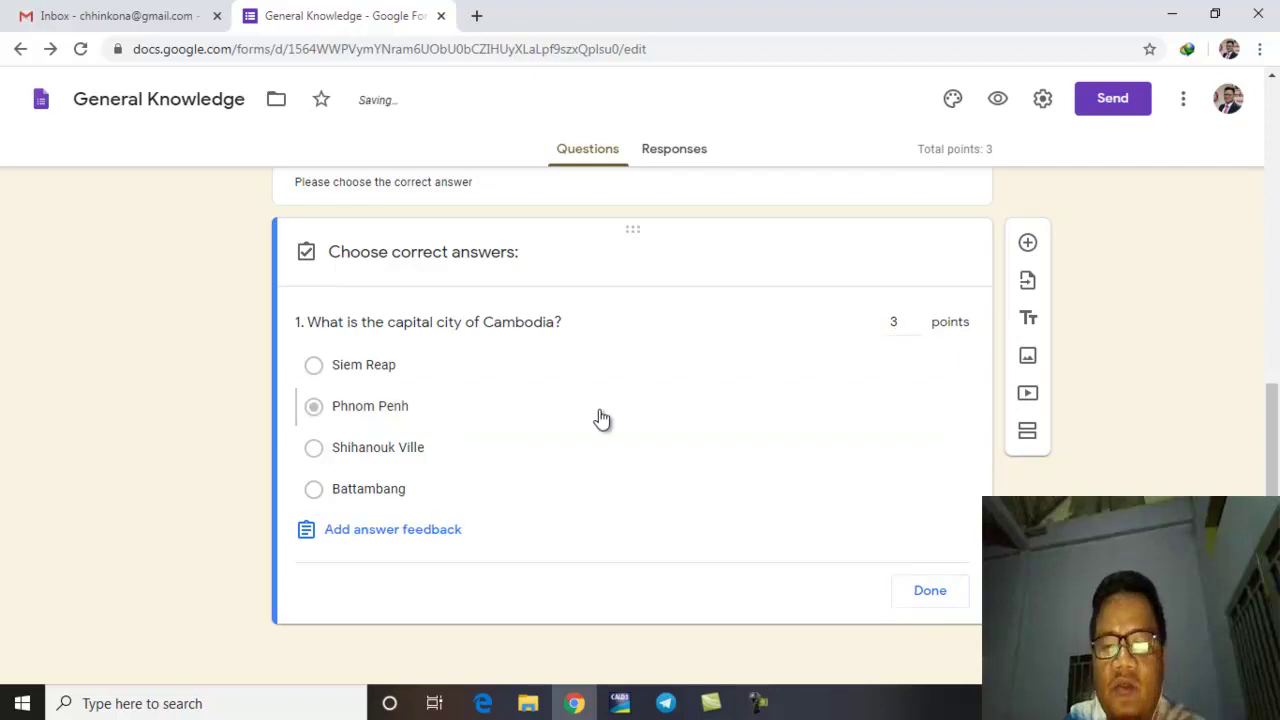
left_click(930, 592)
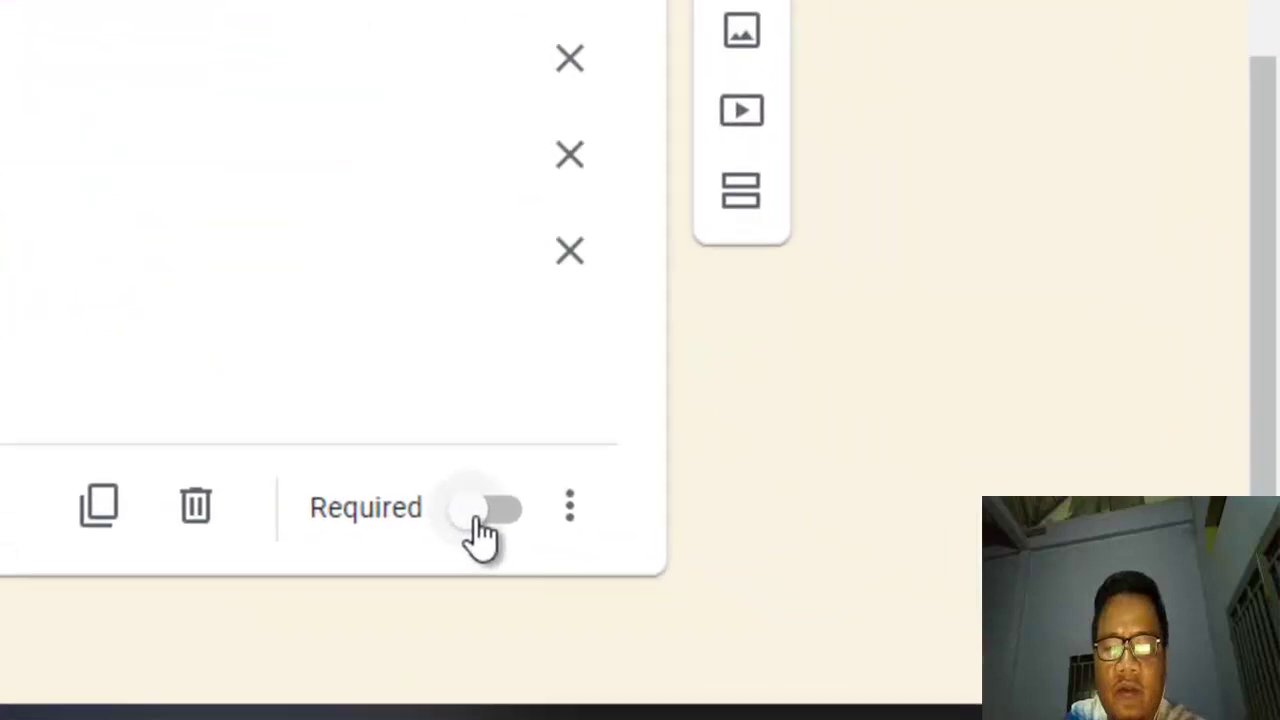
left_click(478, 520)
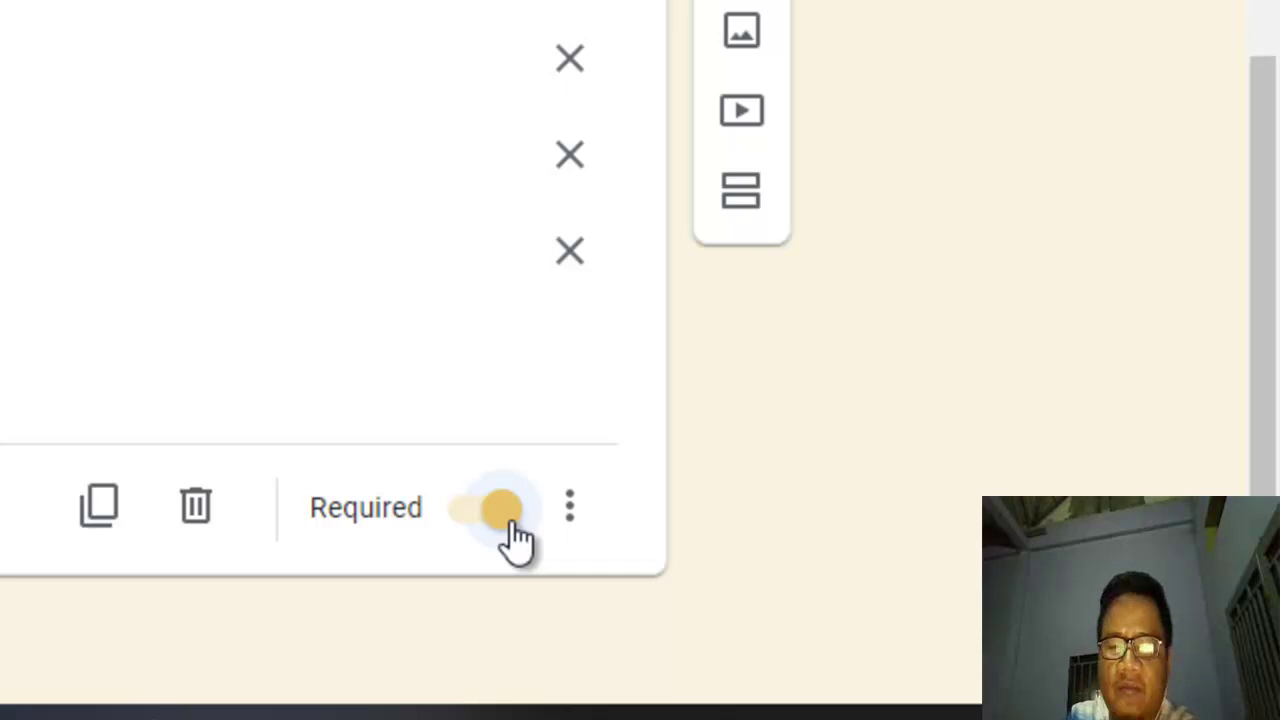
left_click(513, 520)
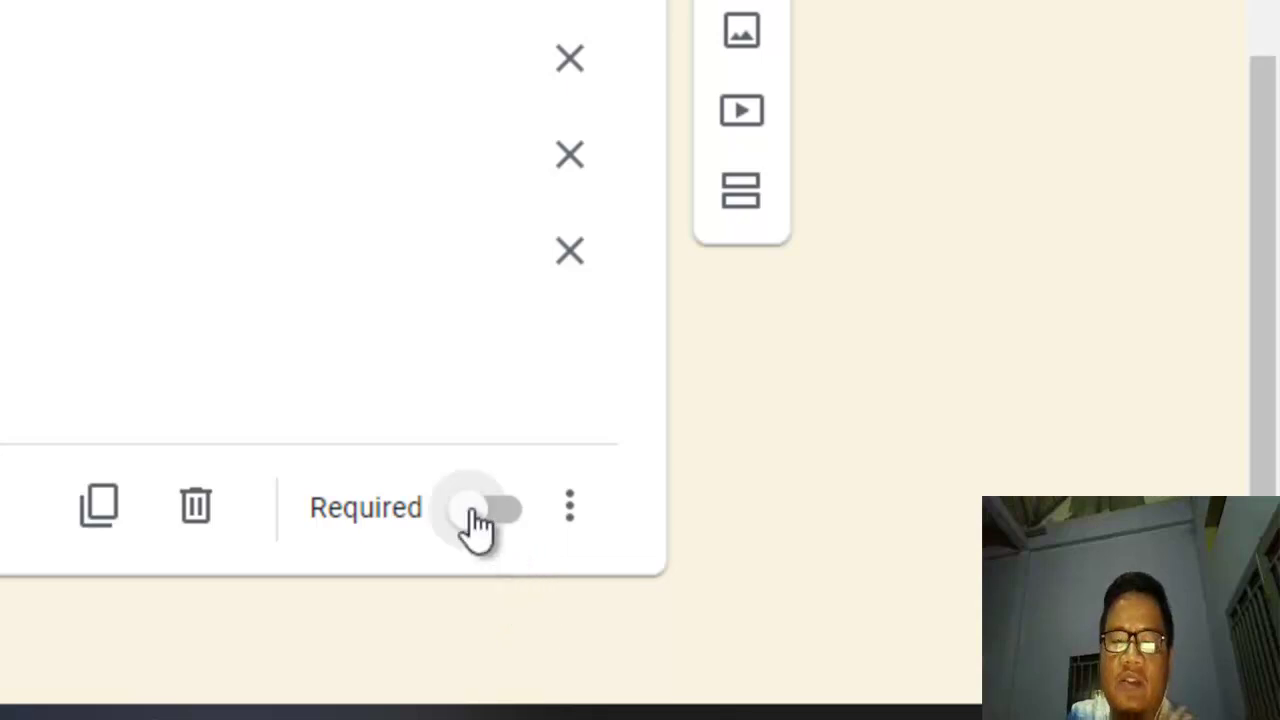
left_click(492, 520)
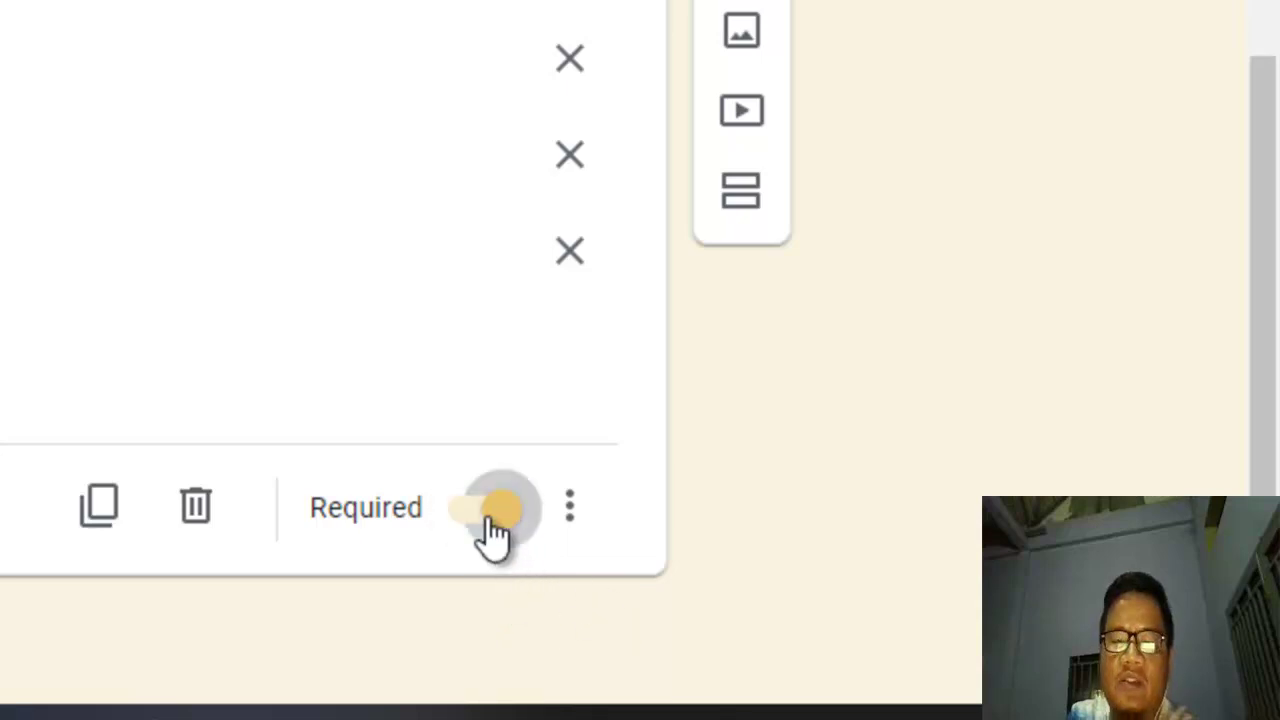
left_click(492, 520)
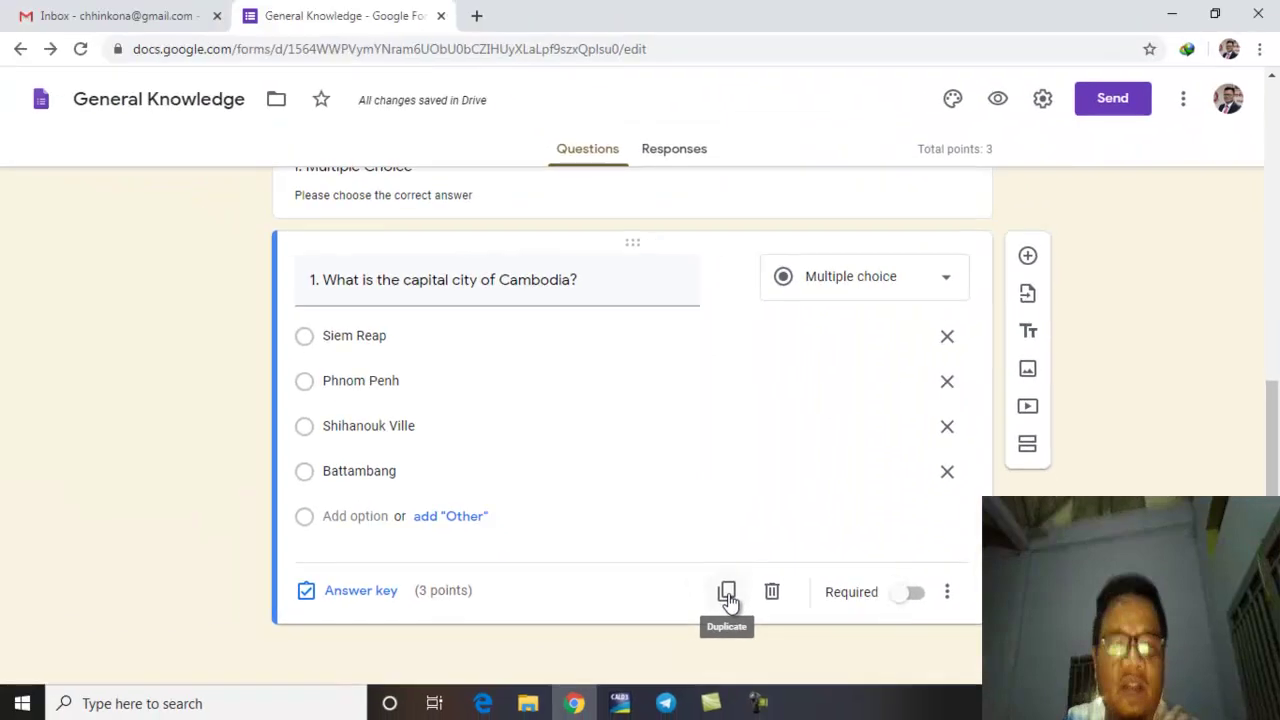
Step: Duplicate question 1 and clear the copied question's title
left_click(727, 593)
scroll(757, 530, "up", 2)
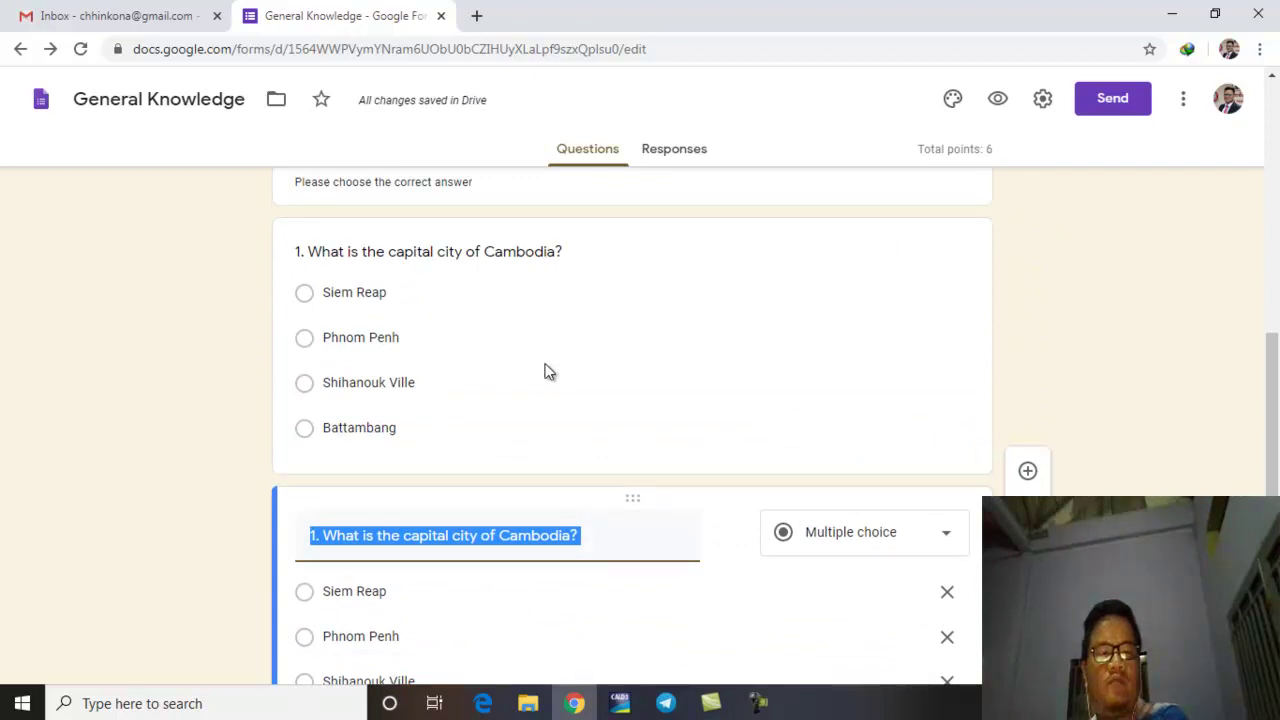
scroll(605, 561, "down", 2)
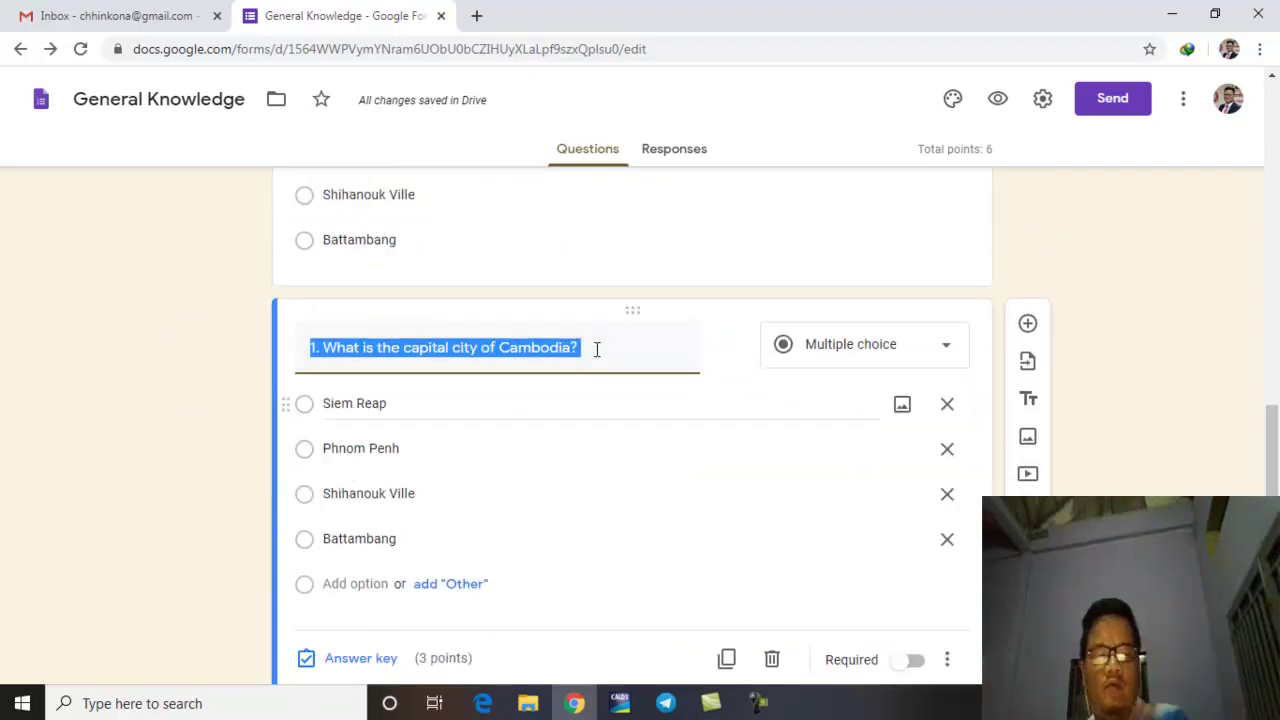
key("BackSpace")
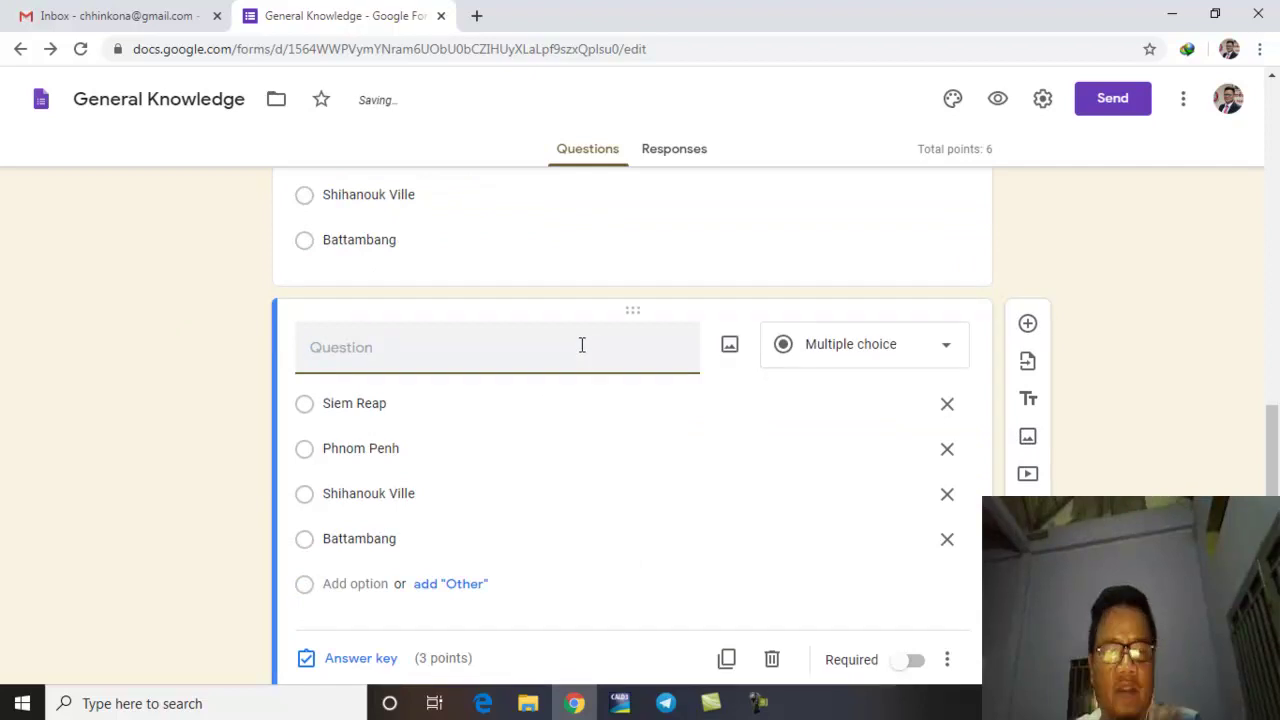
type("2")
Step: Title question 2 in Khmer: Angkor Wat is located in Preah Vihear province
scroll(580, 343, "up", 3)
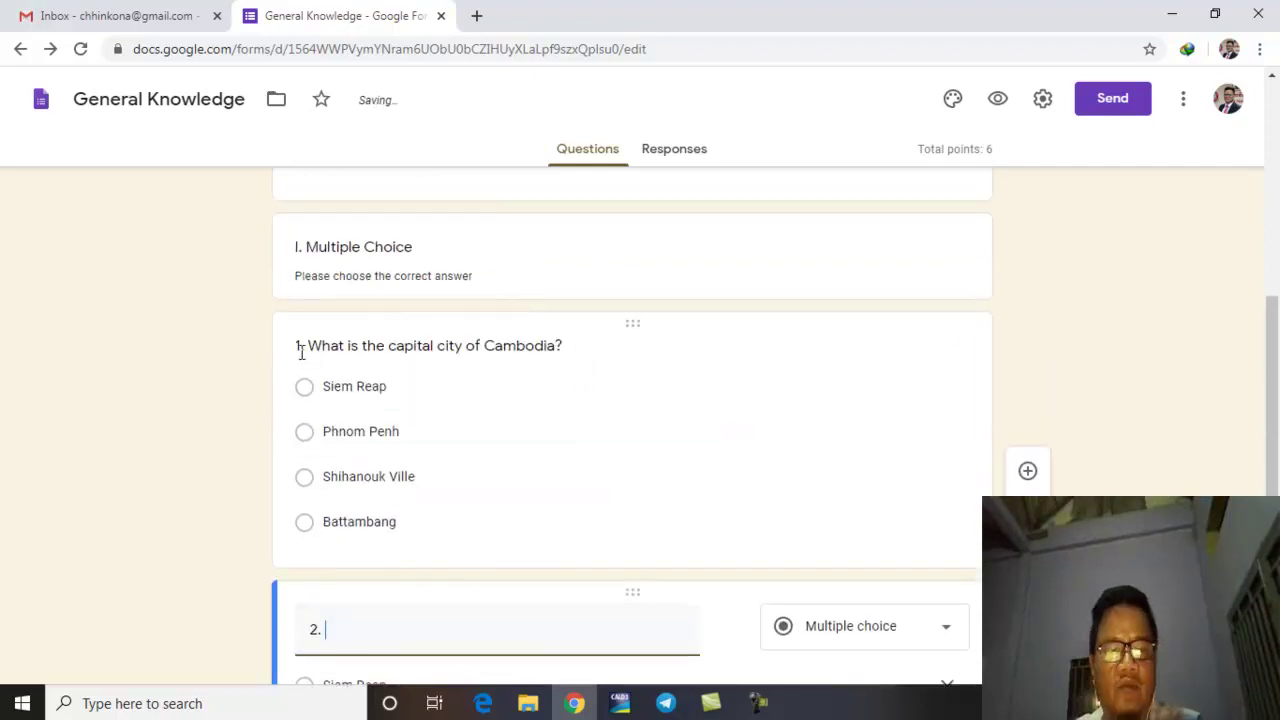
left_click_drag(300, 345, 307, 384)
scroll(307, 384, "down", 4)
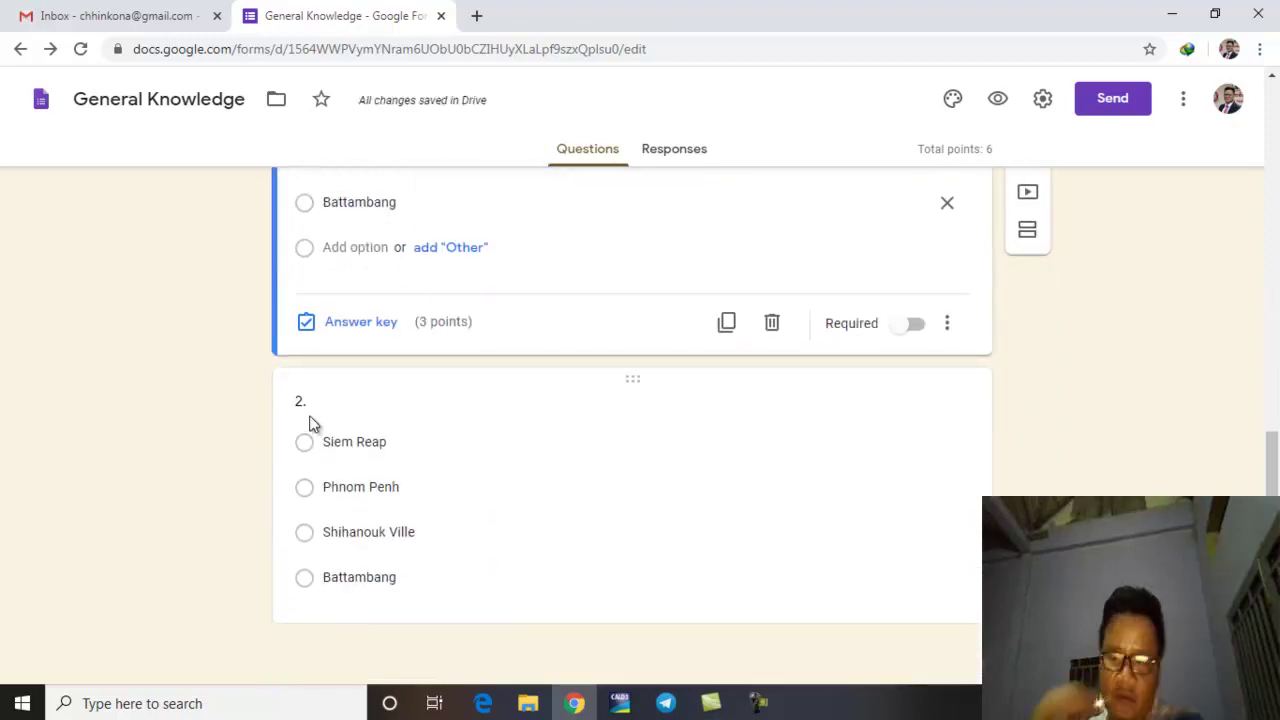
left_click(314, 402)
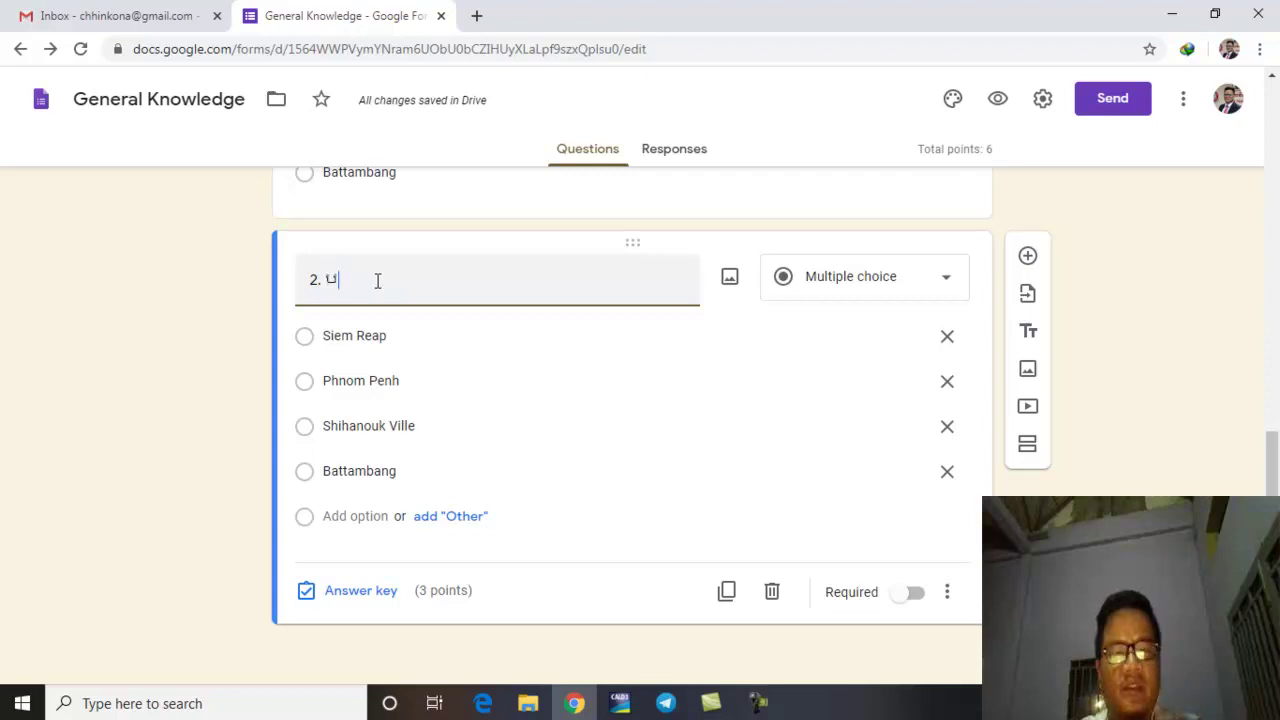
type("្រាសាទអង្គរវត្តស")
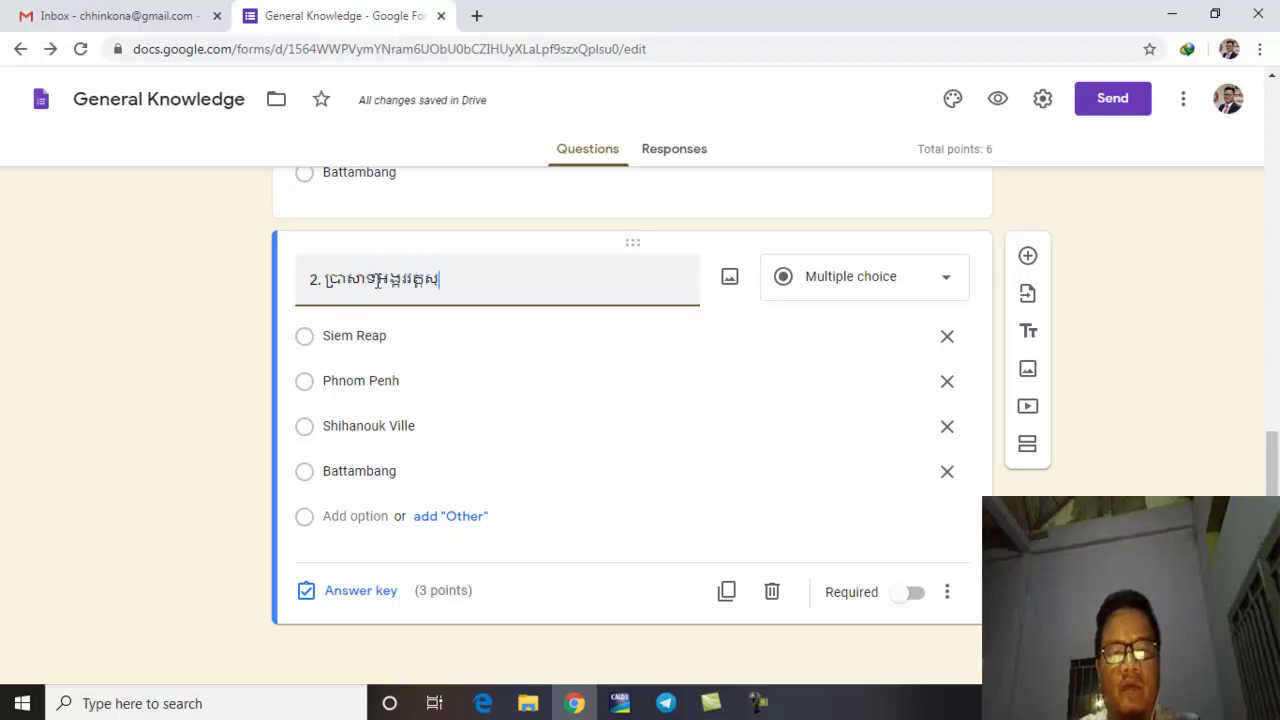
type("្ថិតនៅខេត")
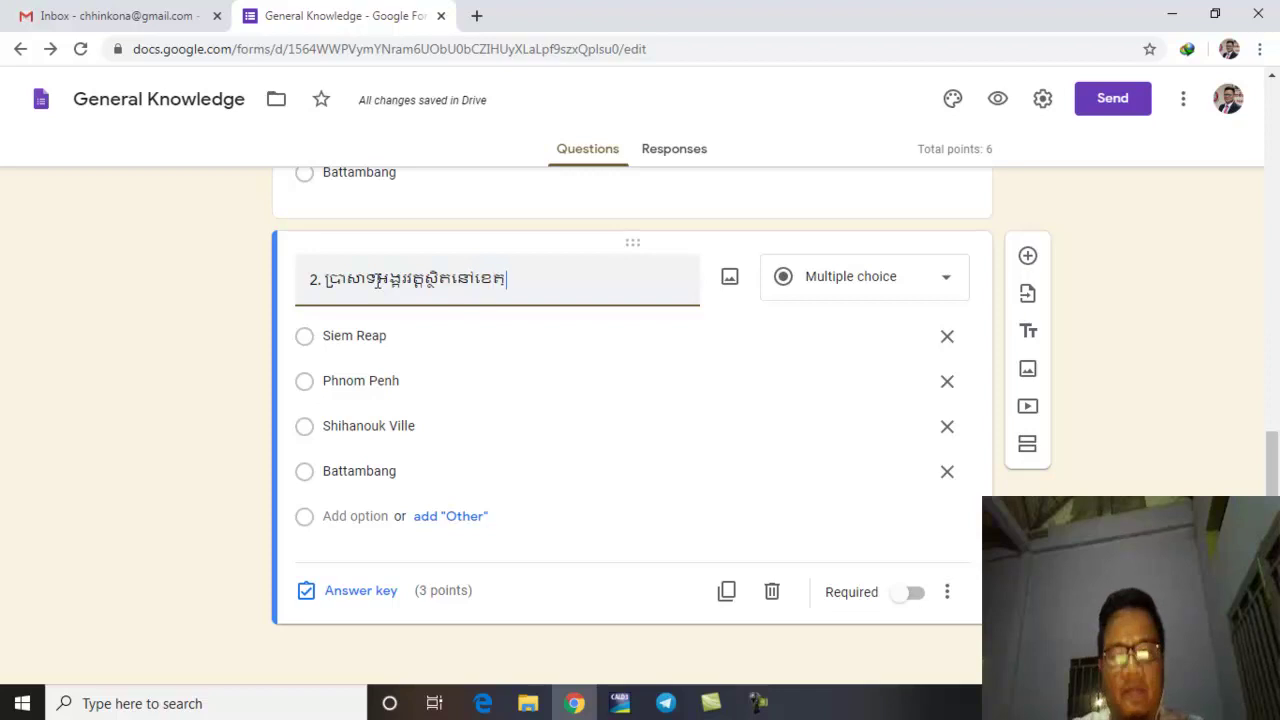
type("្តព្រះវិហារ។")
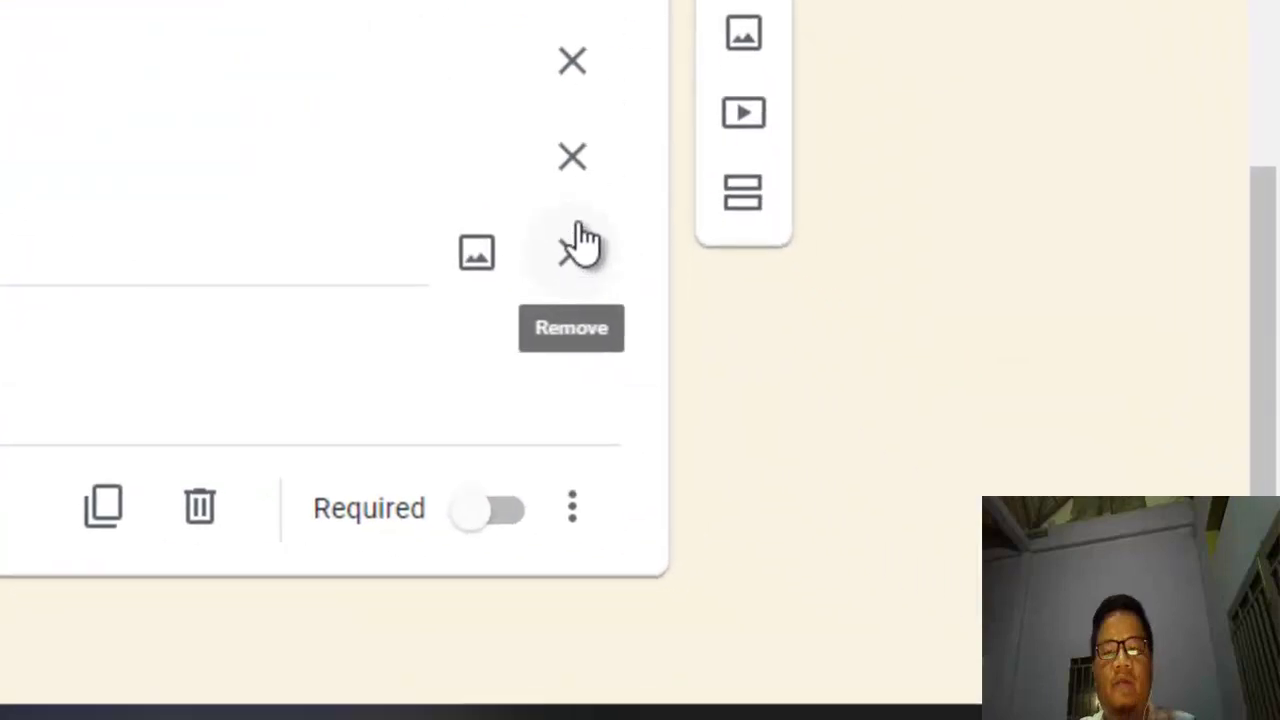
Step: Reduce question 2's options to ត្រូវ and ខុស and make it a Checkboxes question
left_click(946, 470)
left_click(736, 358)
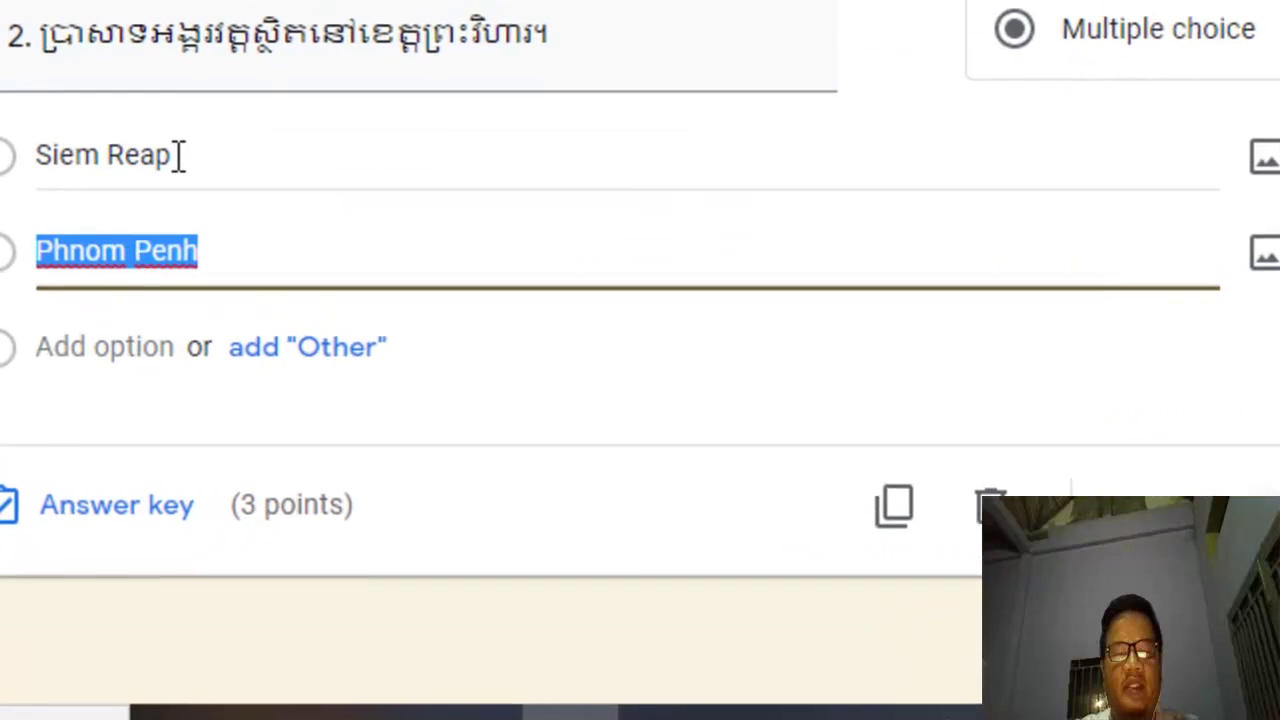
left_click(178, 155)
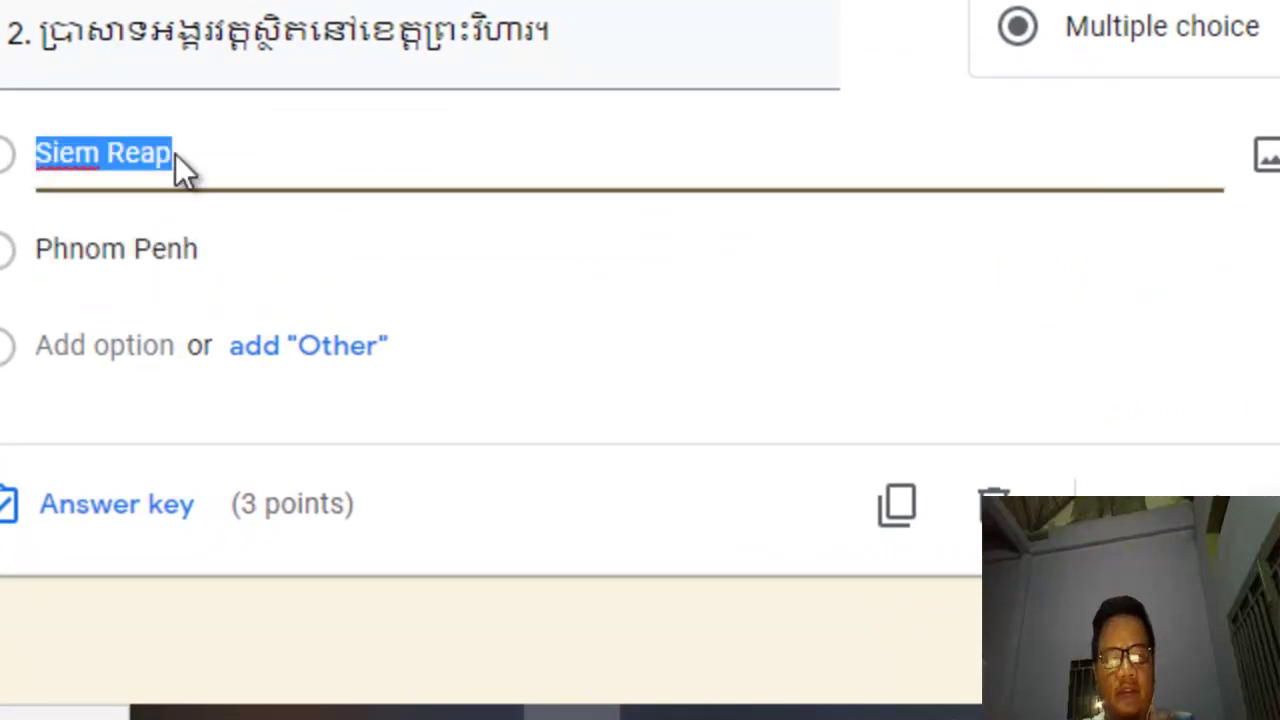
type("ត្រូវ")
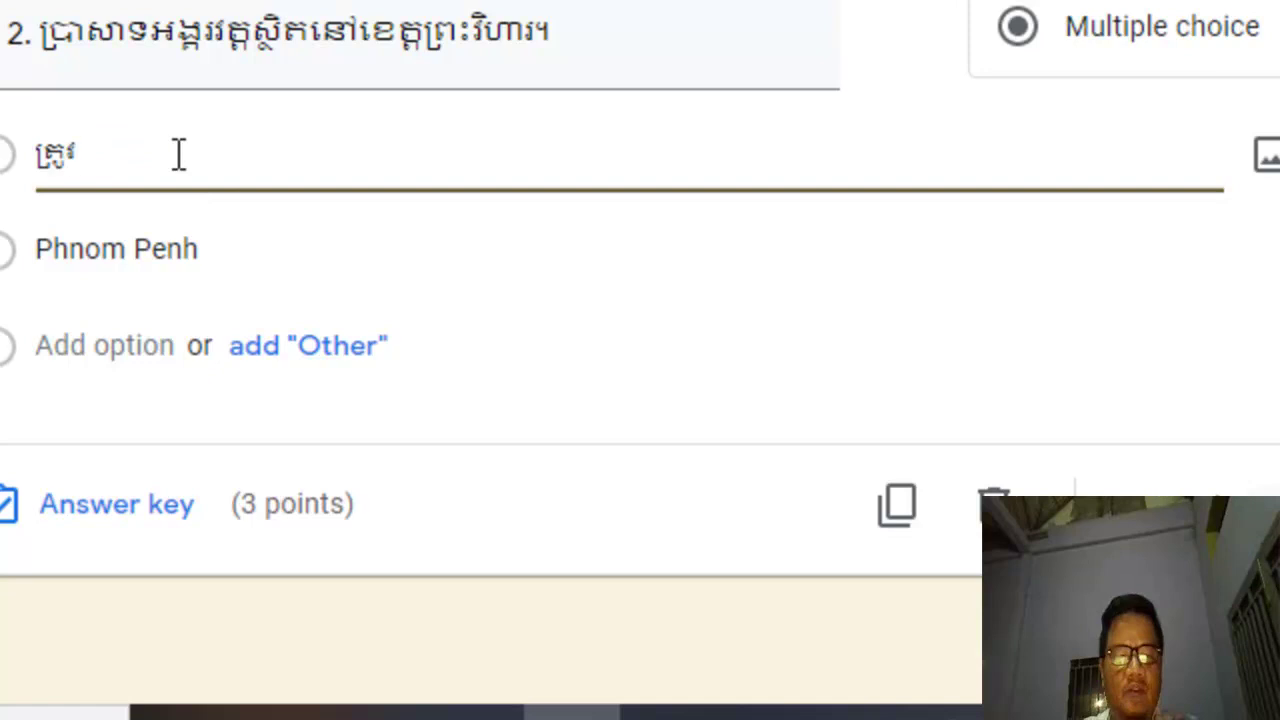
left_click(133, 249)
type("ខុស")
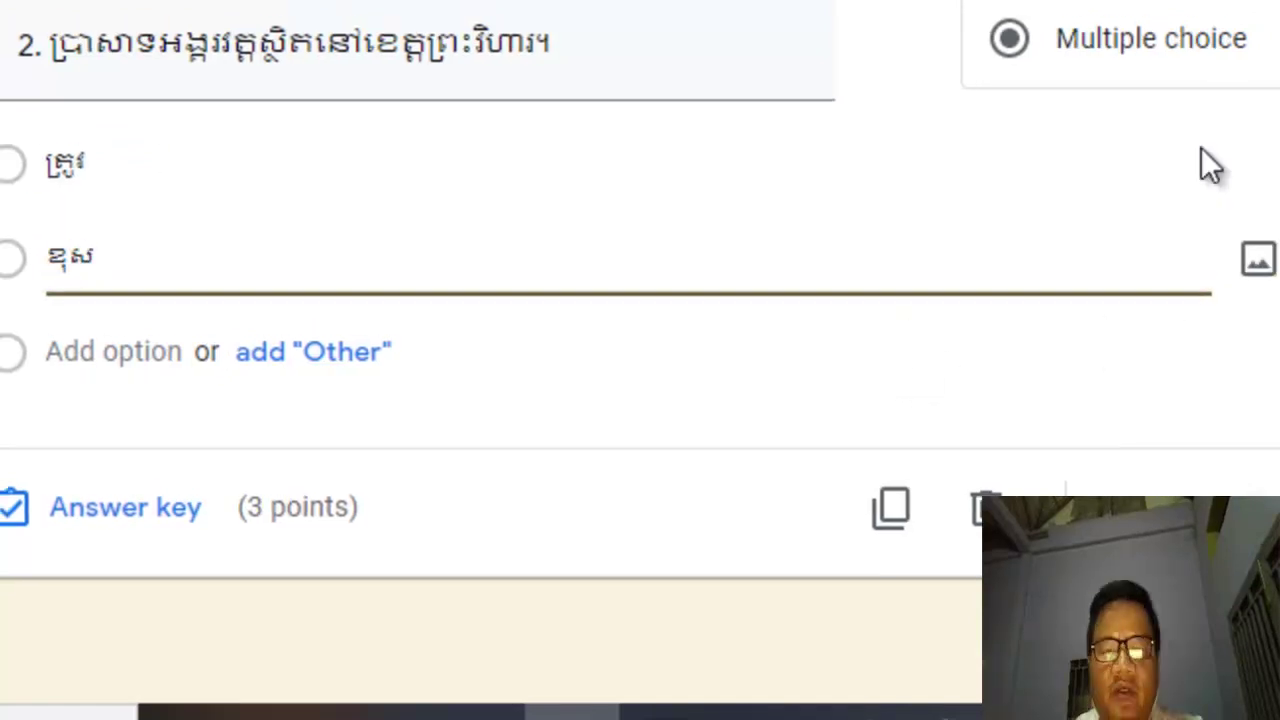
left_click(951, 374)
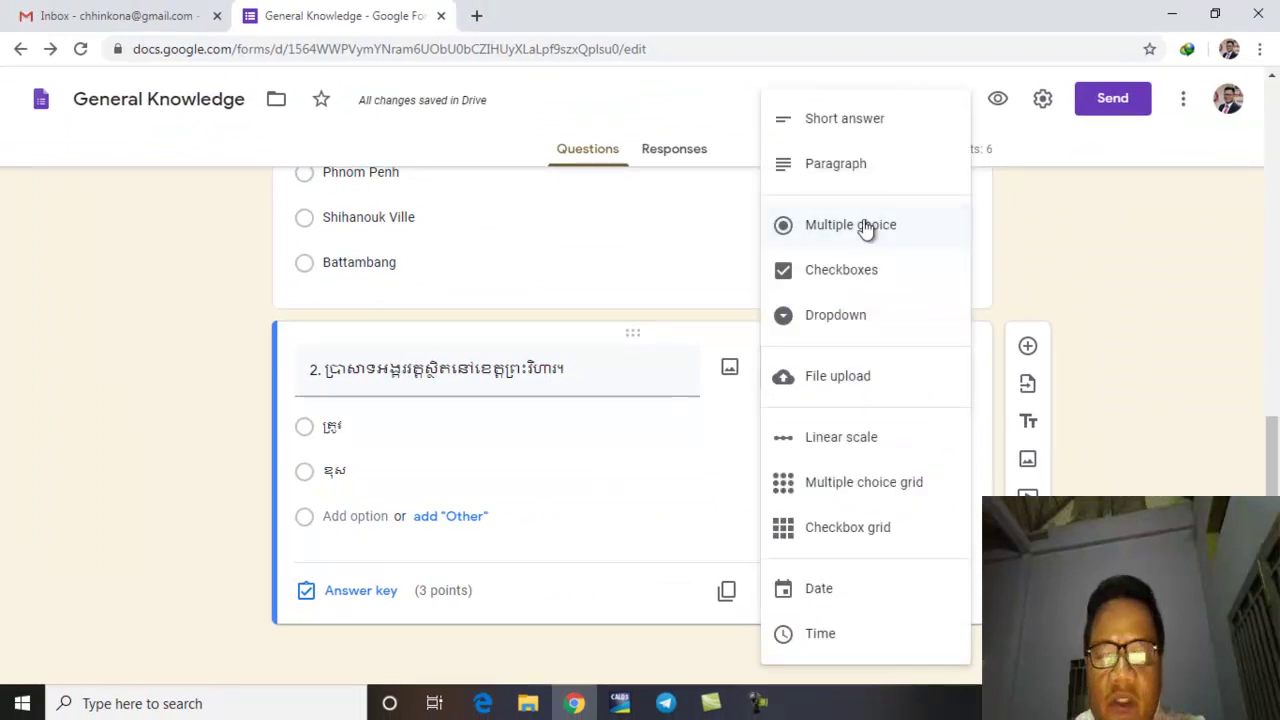
left_click(862, 285)
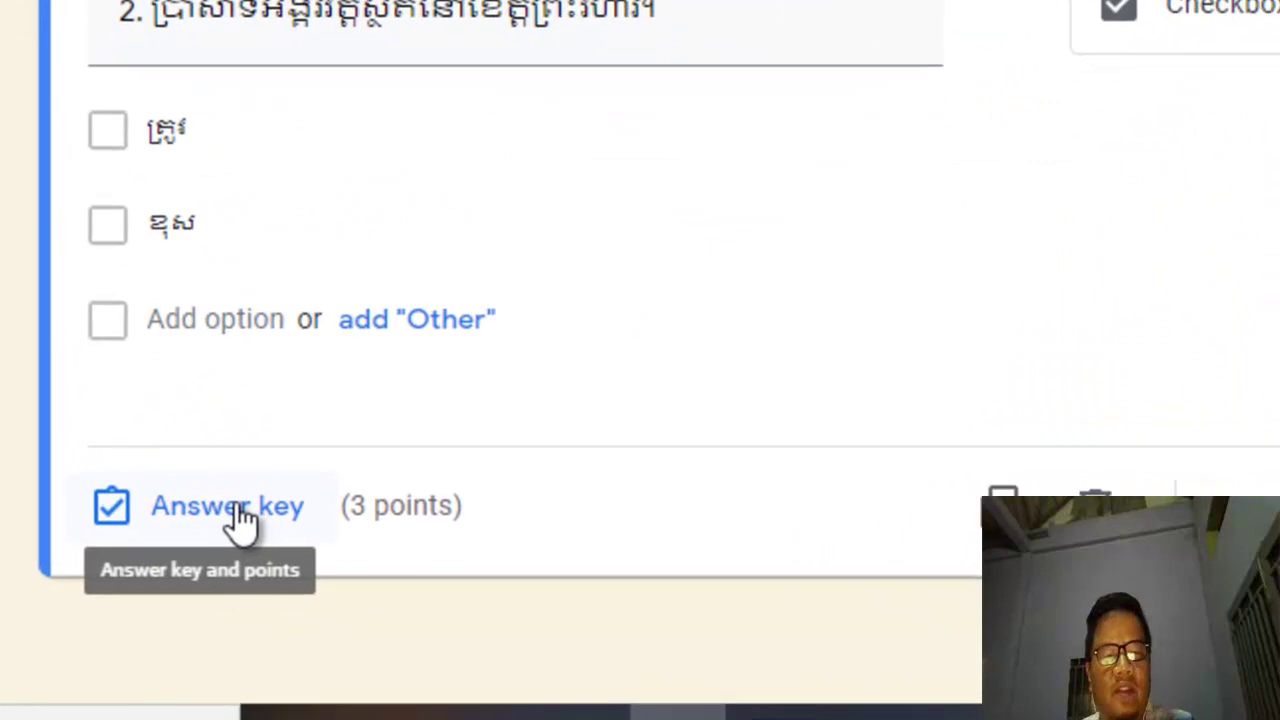
Step: In question 2's answer key, tick ខុស as correct and set the points to 2
left_click(240, 518)
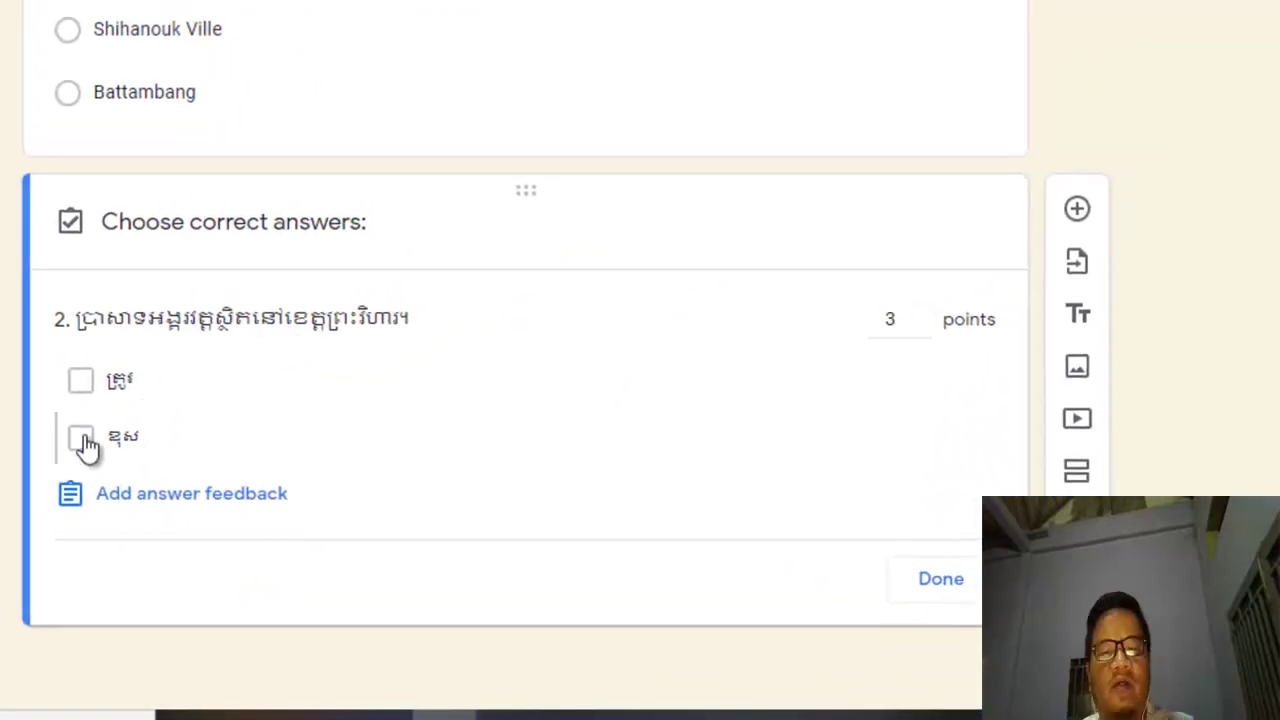
left_click(81, 440)
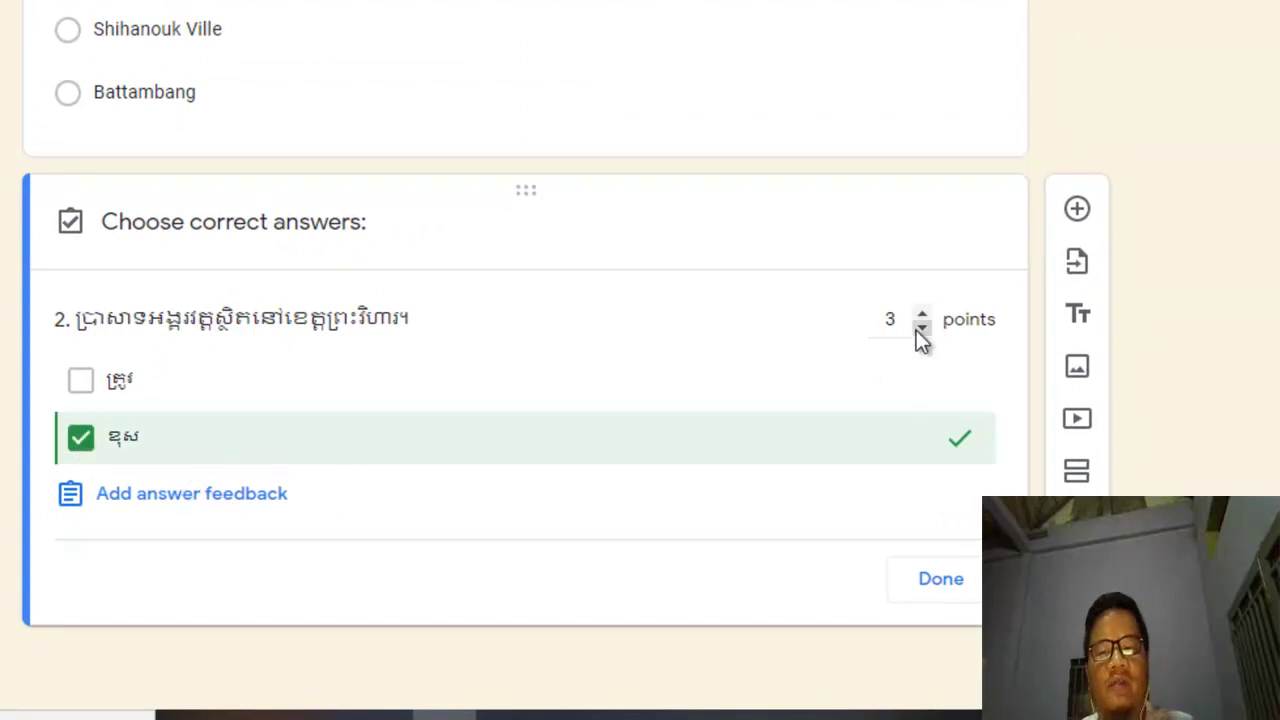
left_click(921, 328)
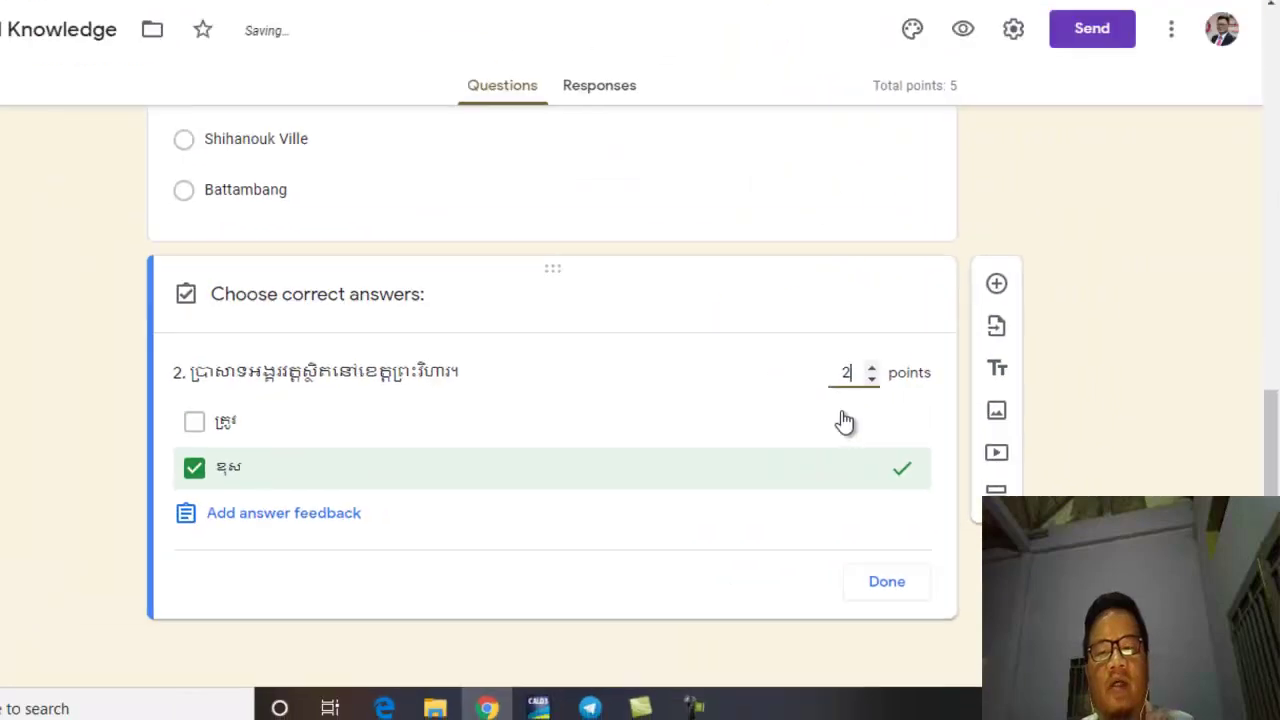
scroll(903, 420, "up", 3)
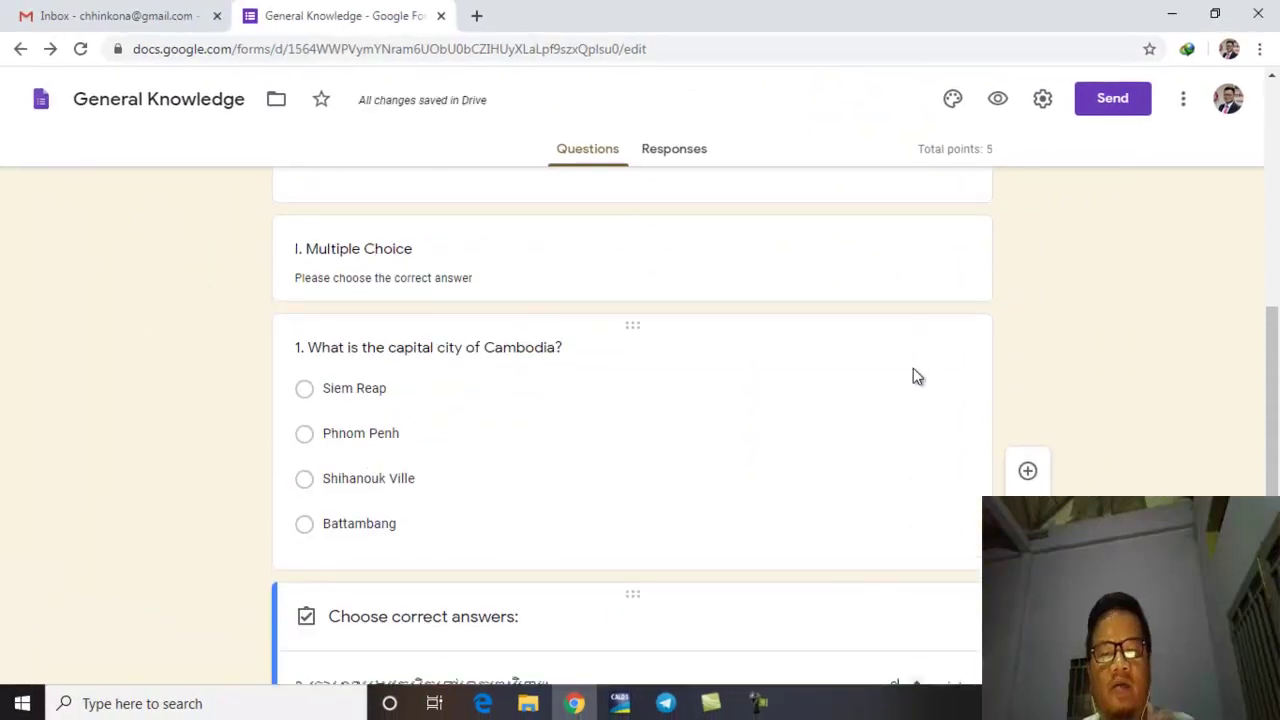
scroll(913, 372, "down", 2)
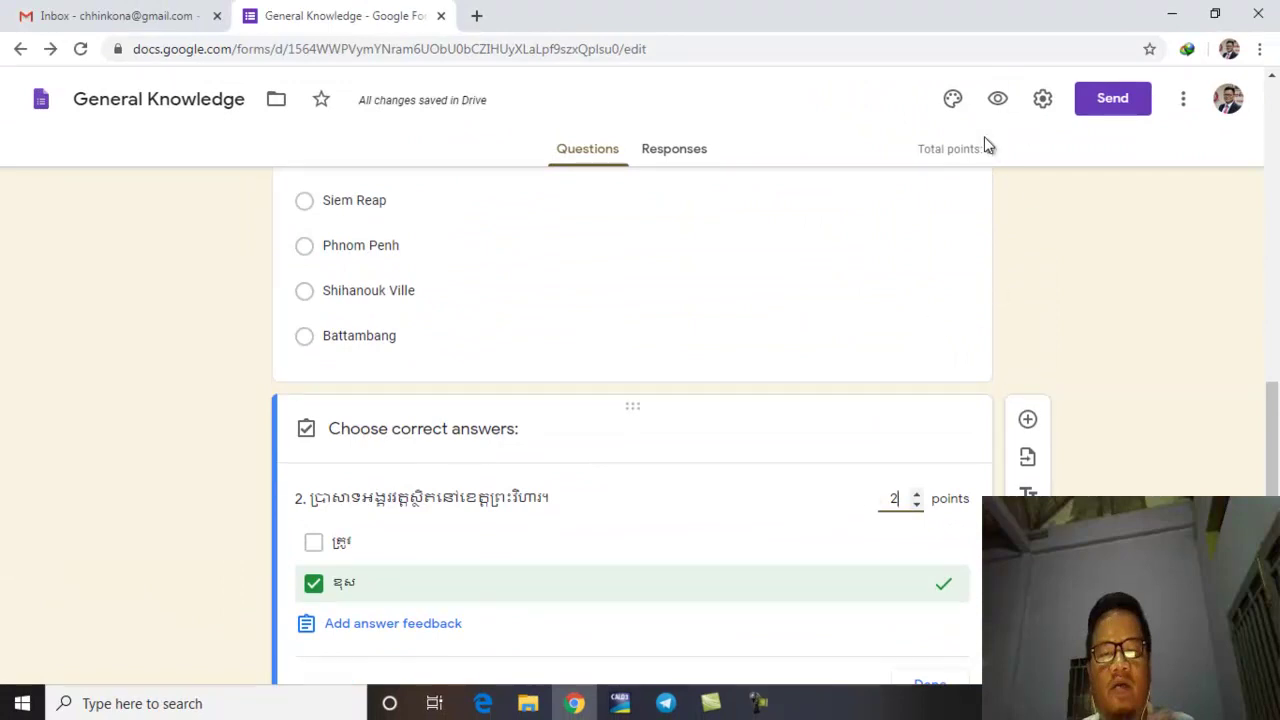
scroll(955, 590, "down", 1)
left_click(953, 590)
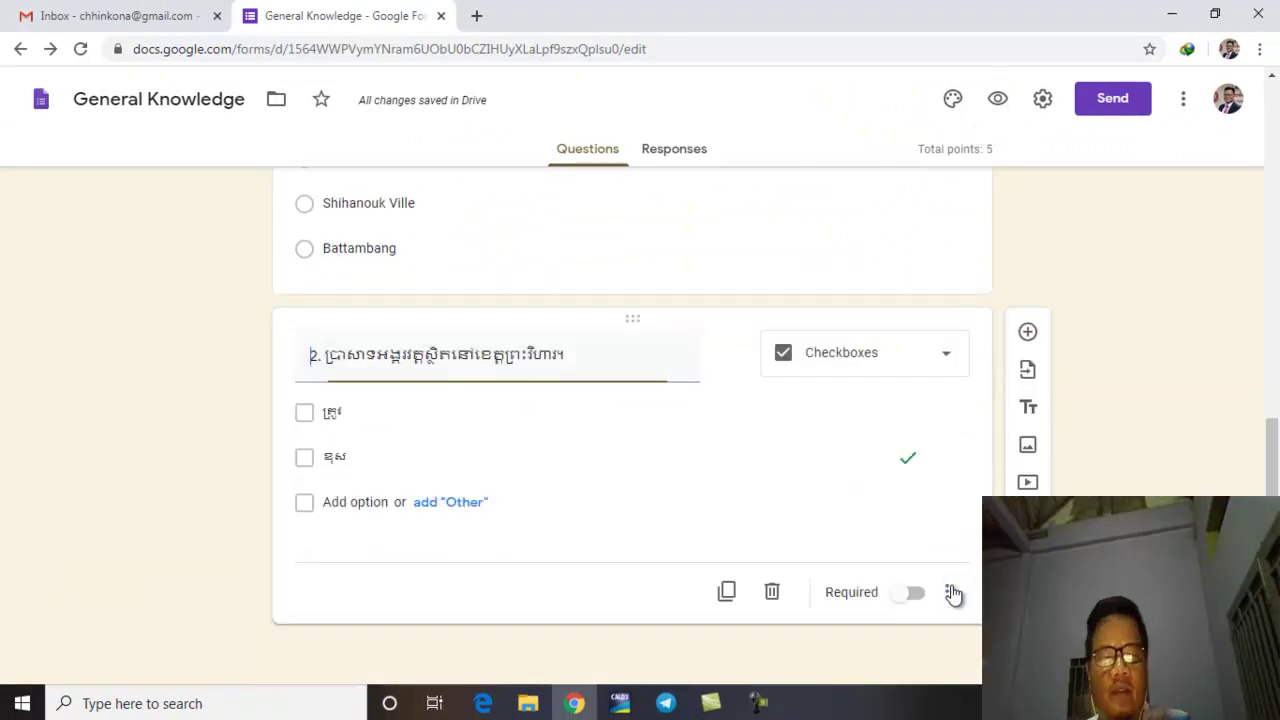
left_click(949, 355)
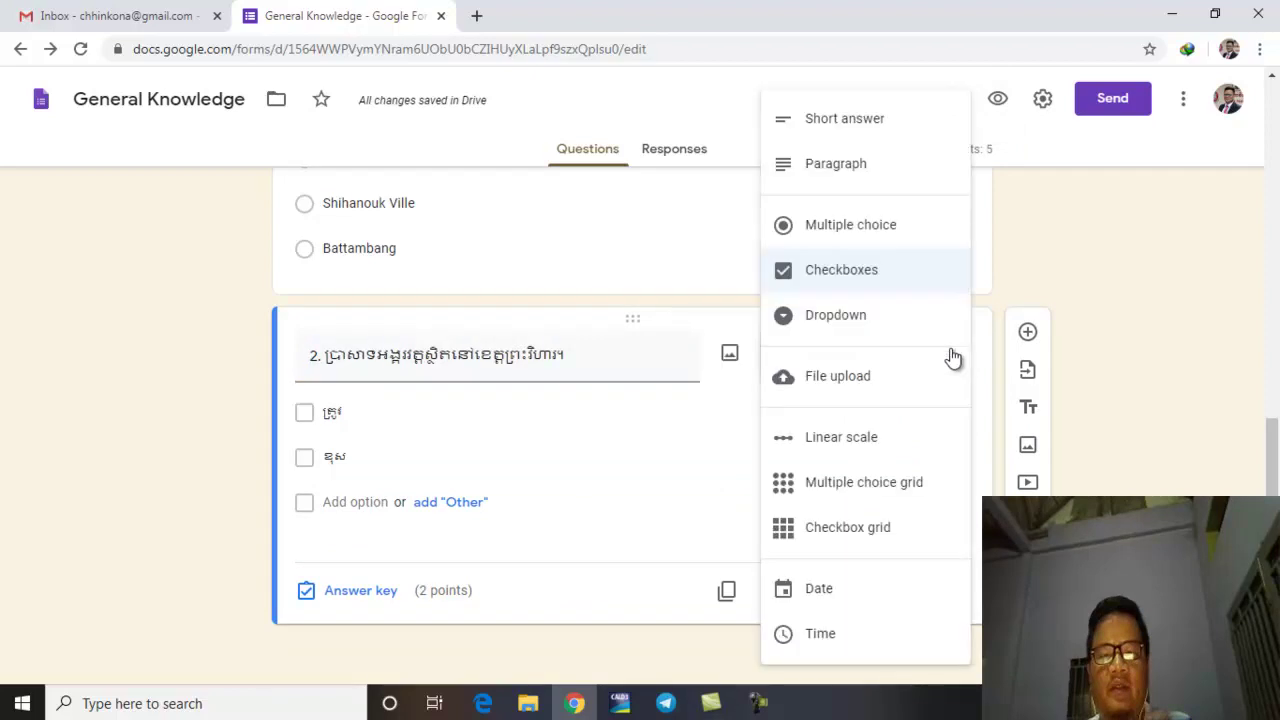
left_click(1166, 338)
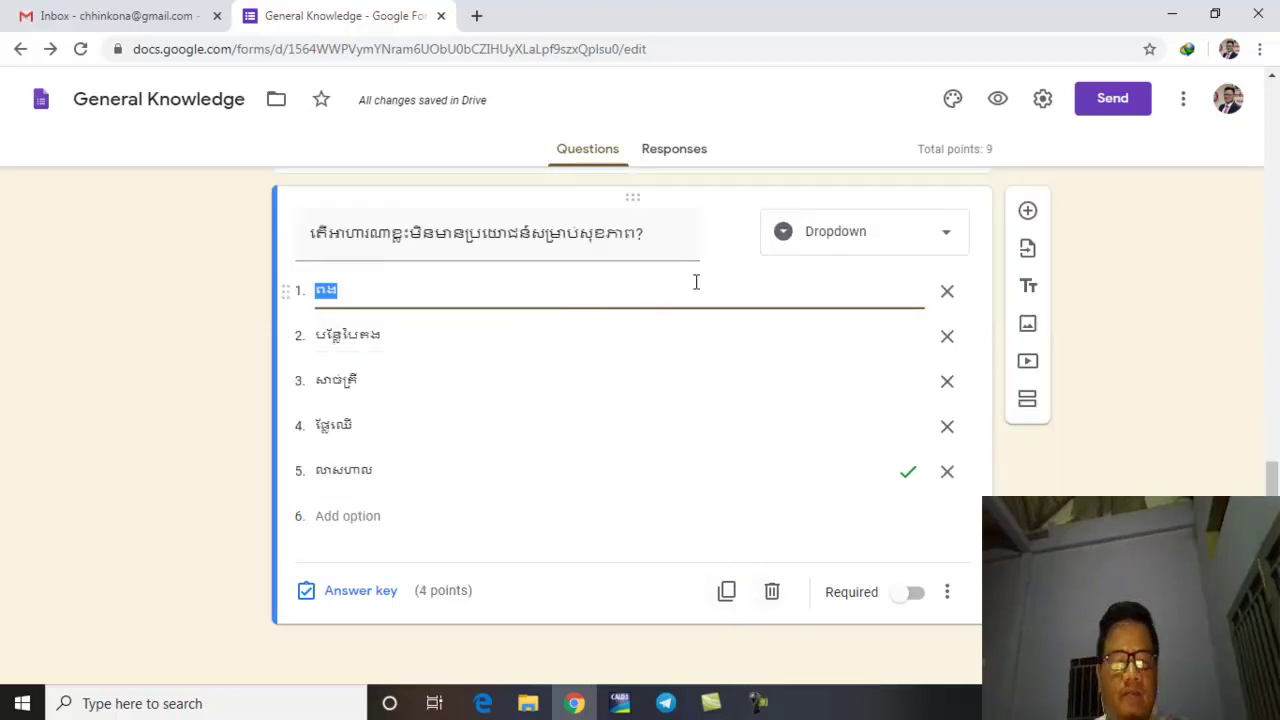
left_click(911, 242)
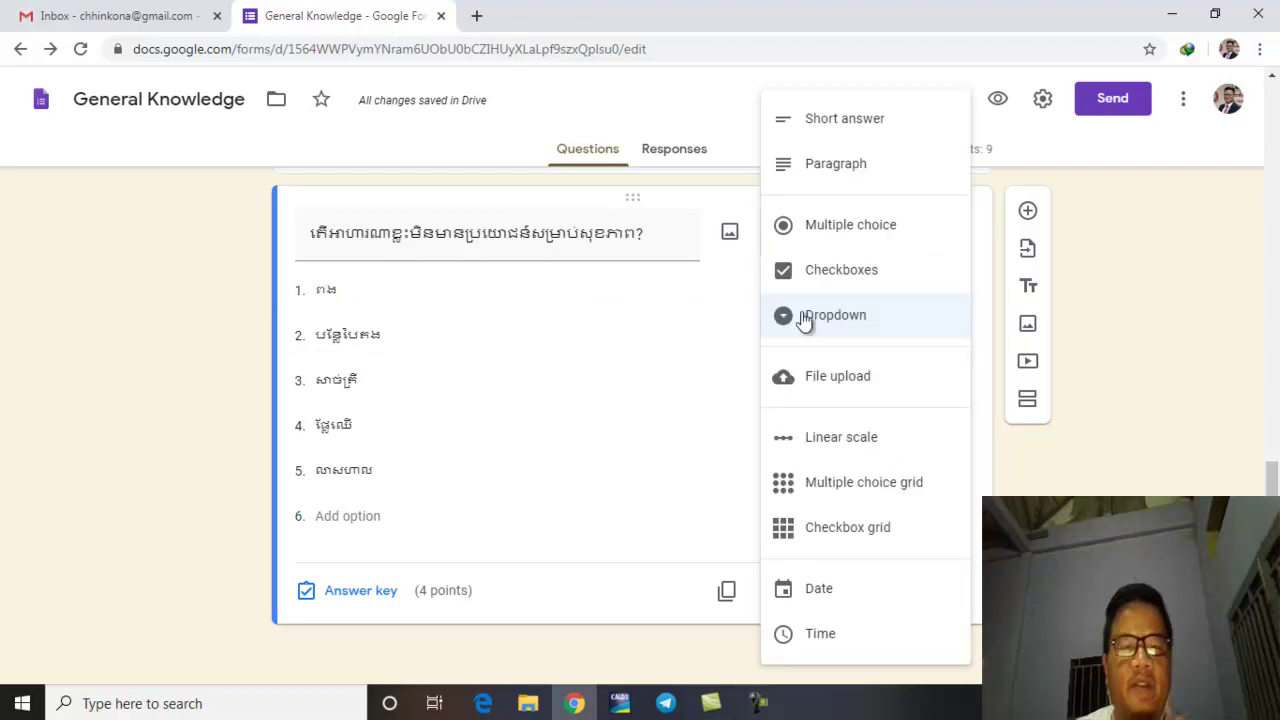
left_click(846, 316)
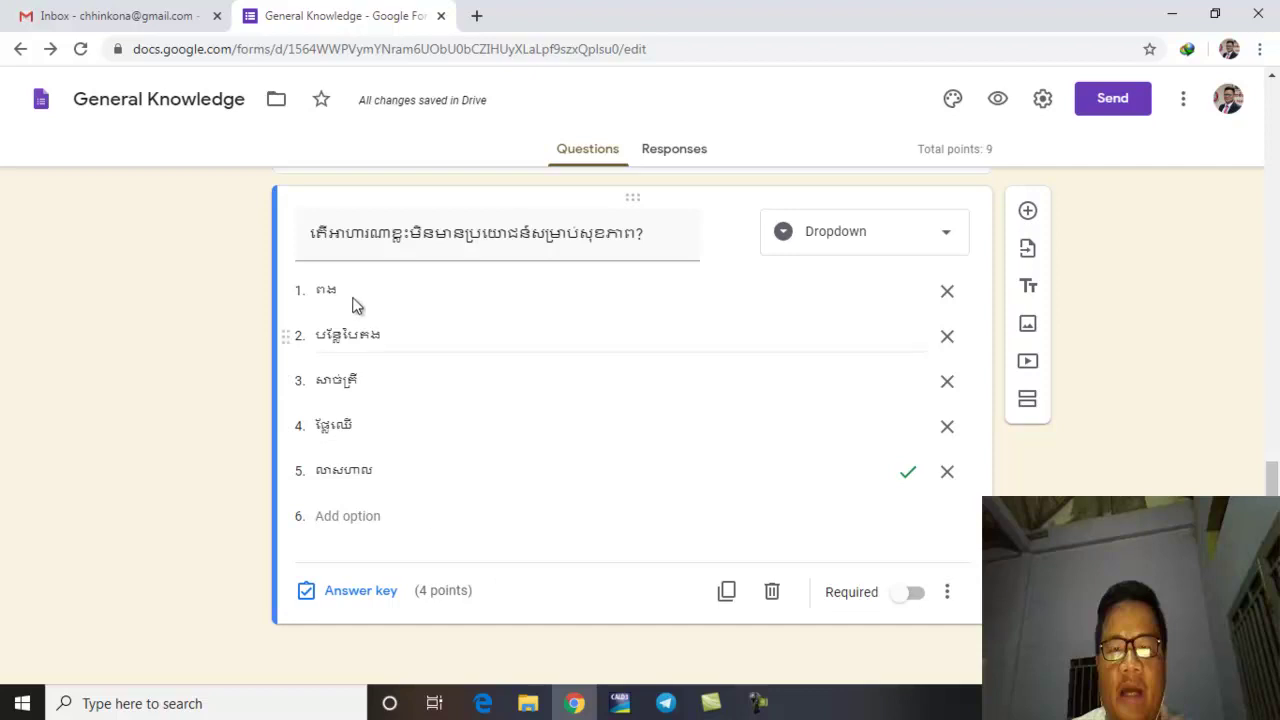
left_click(320, 240)
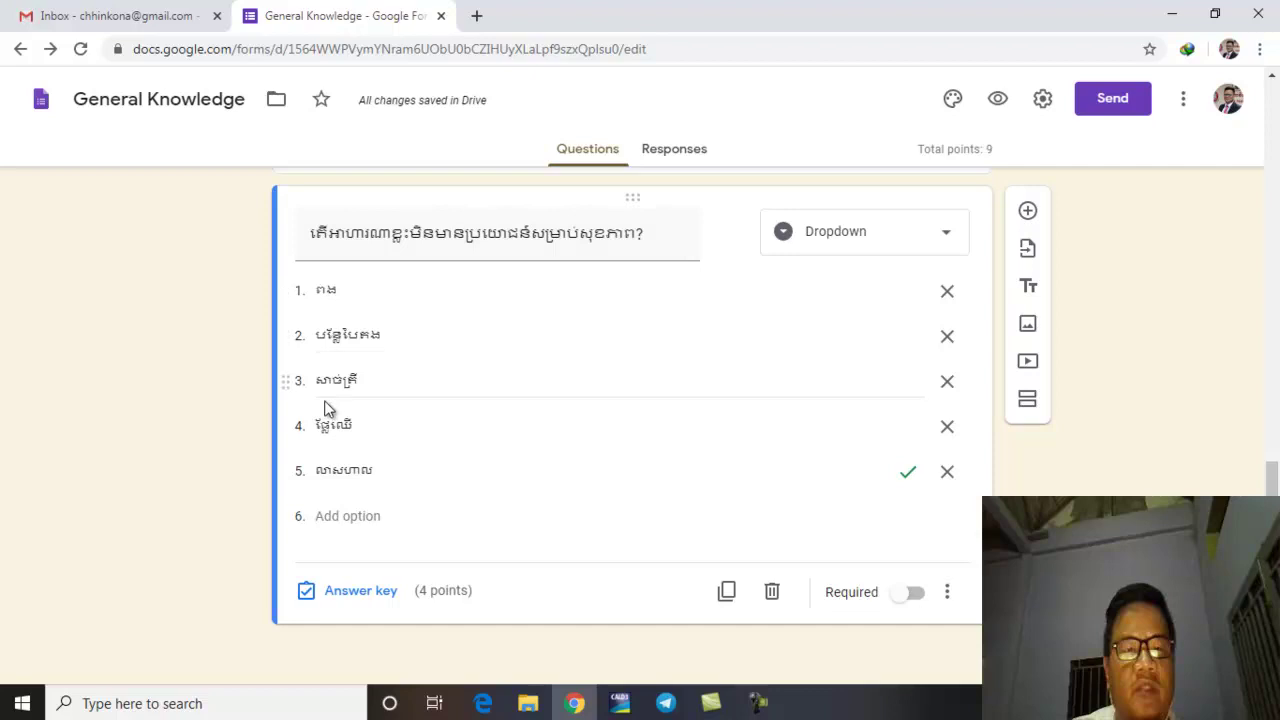
Step: Set the food question to 2 points, keeping option 5 as its correct answer
left_click(352, 592)
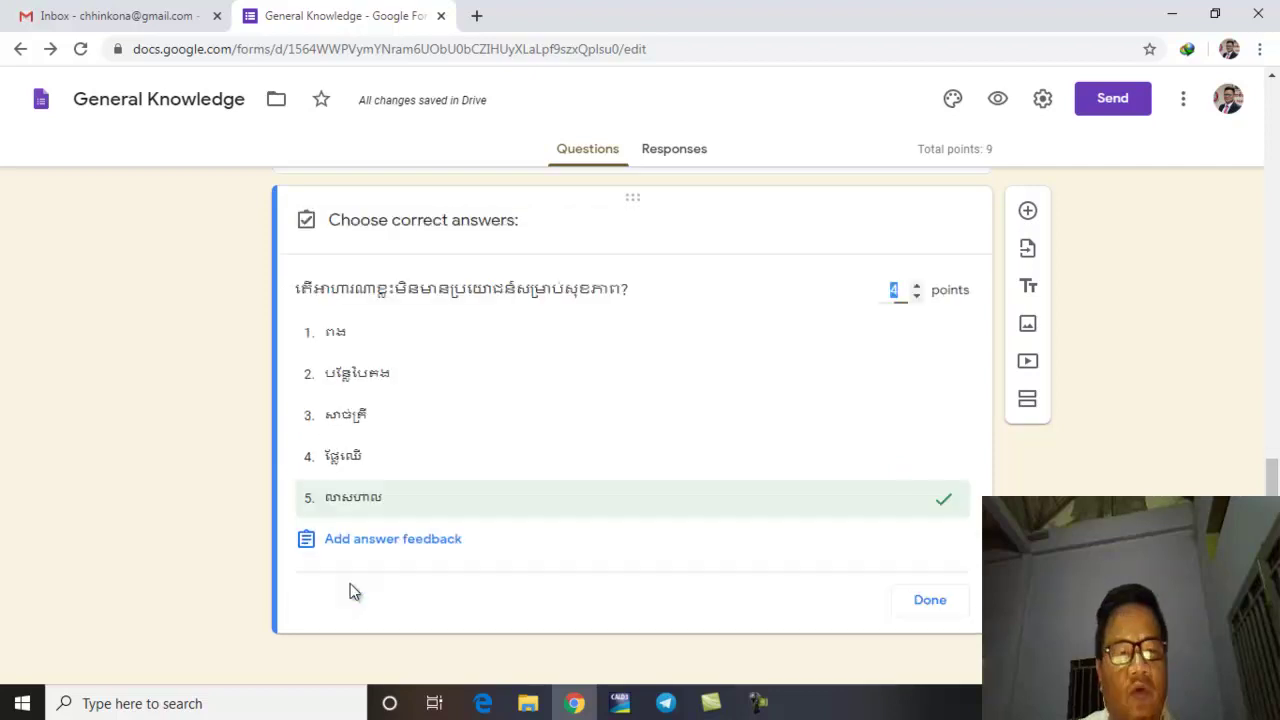
left_click(426, 507)
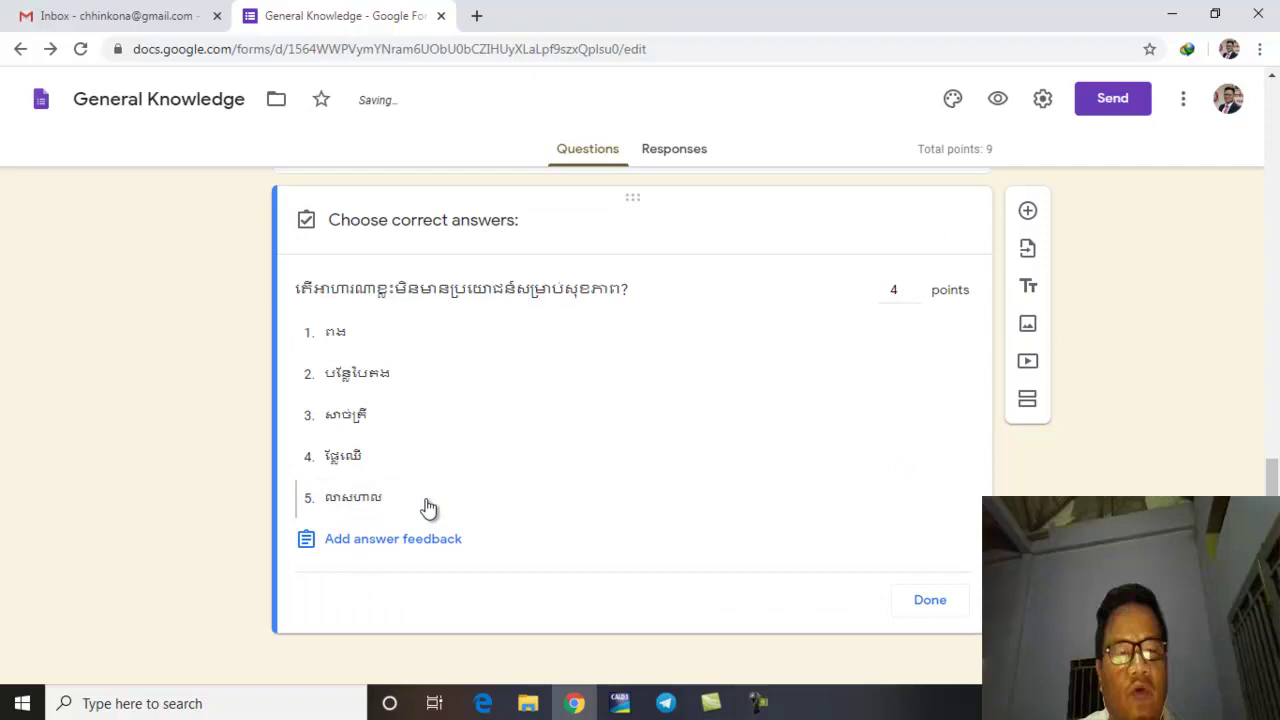
left_click(916, 297)
left_click(916, 297)
left_click(916, 297)
left_click(916, 284)
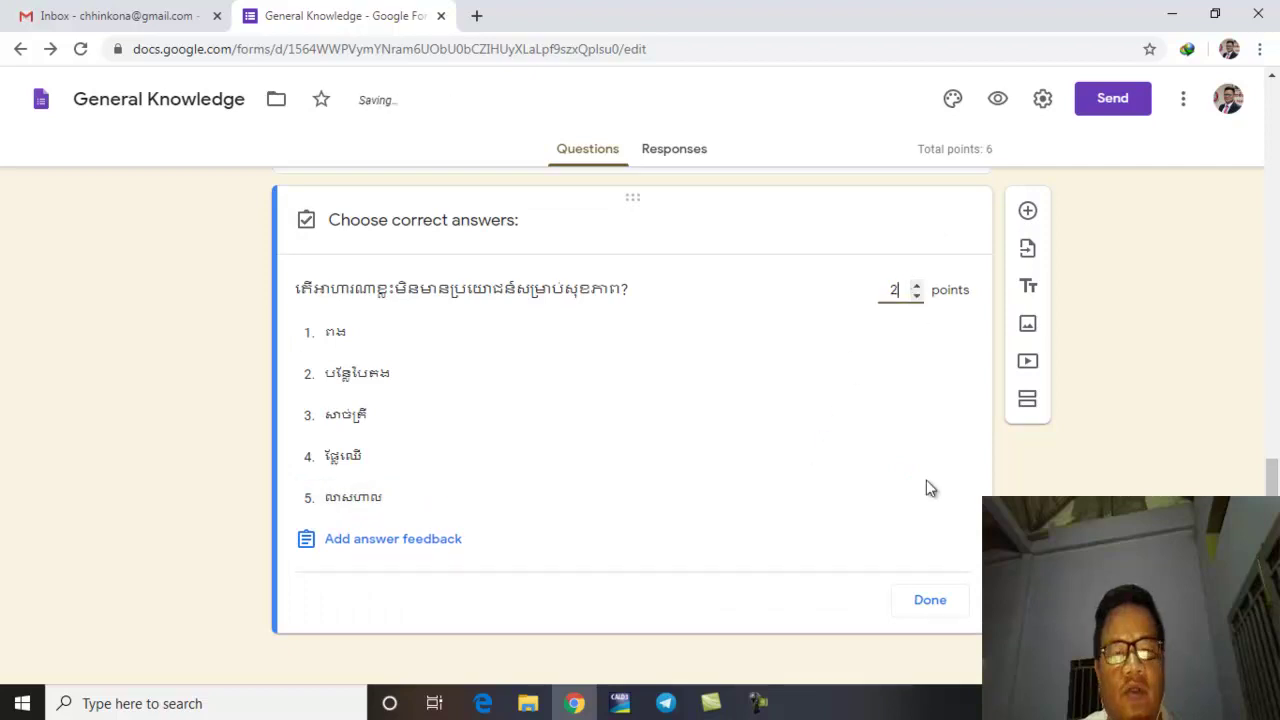
left_click(632, 503)
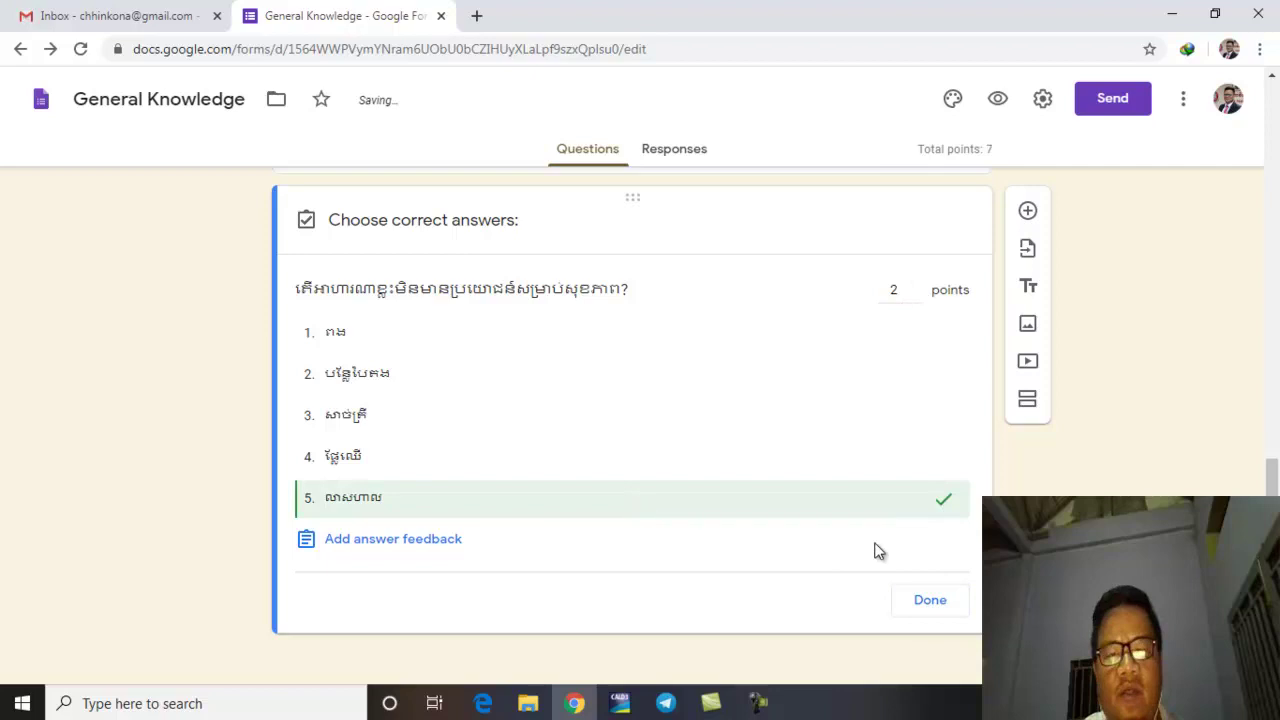
left_click(946, 611)
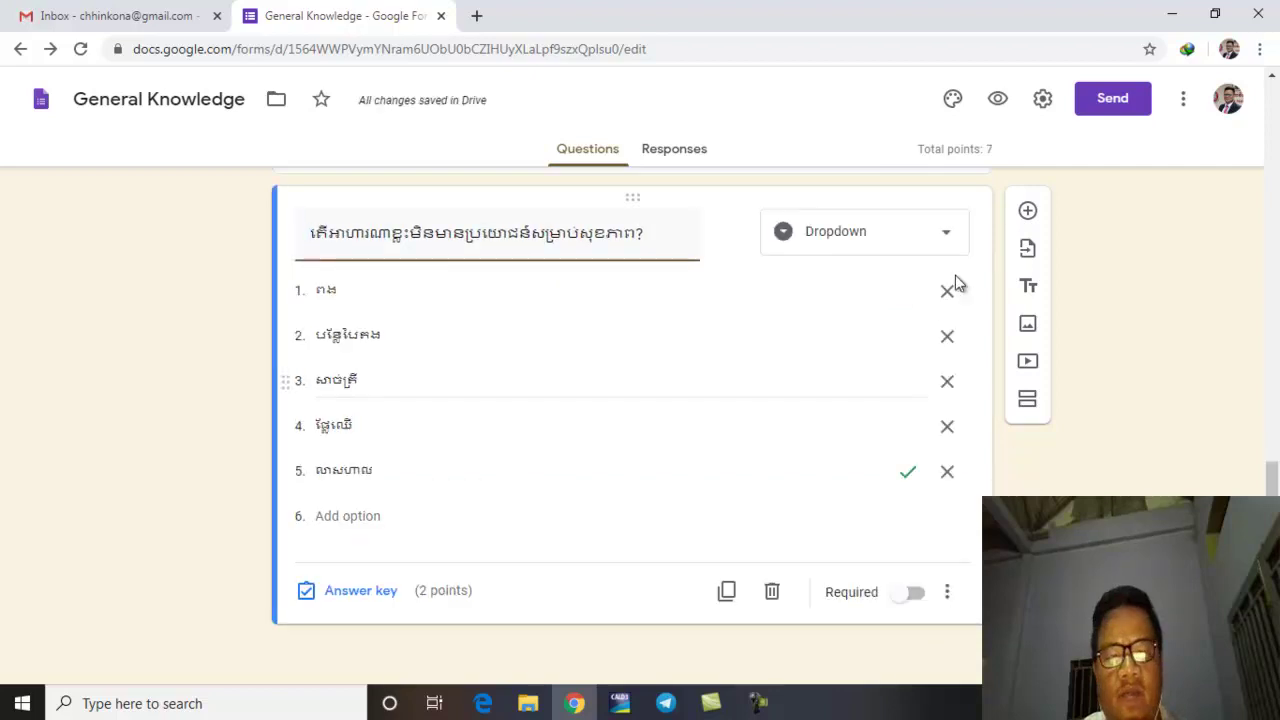
Step: Preview the quiz and start on the email address and Name fields
left_click(995, 102)
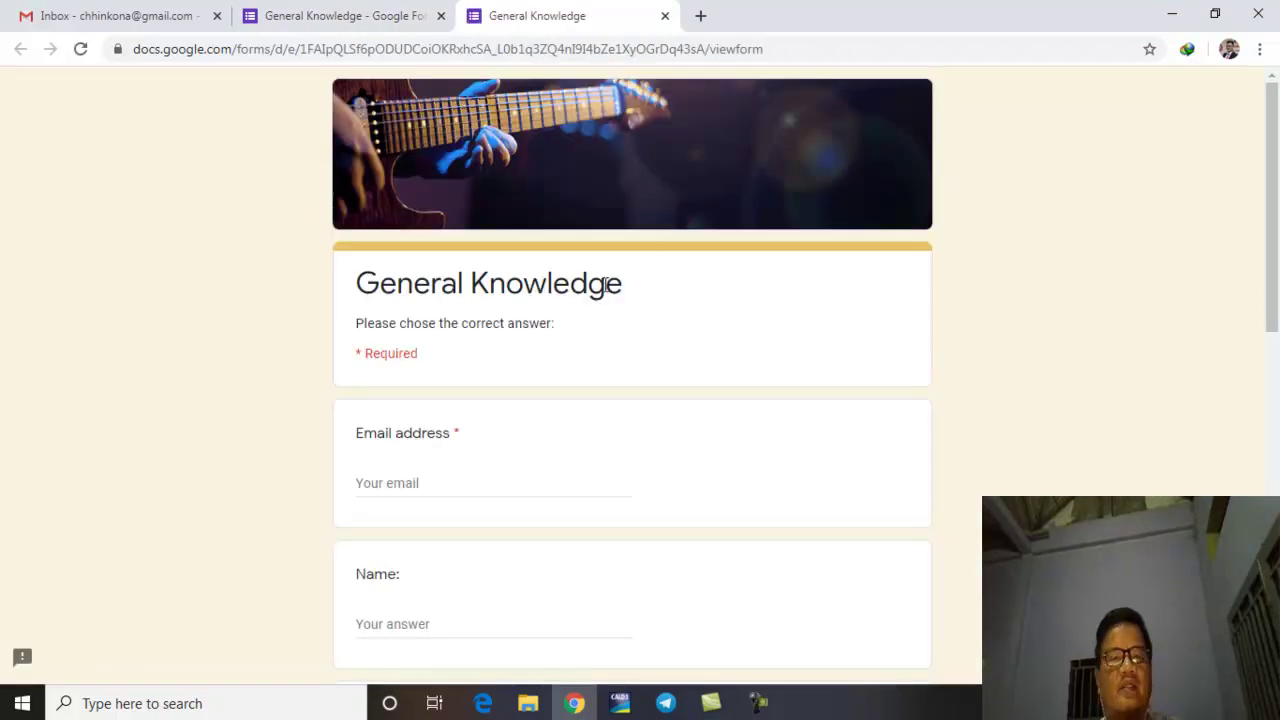
scroll(603, 300, "down", 3)
scroll(526, 206, "down", 1)
scroll(466, 197, "up", 1)
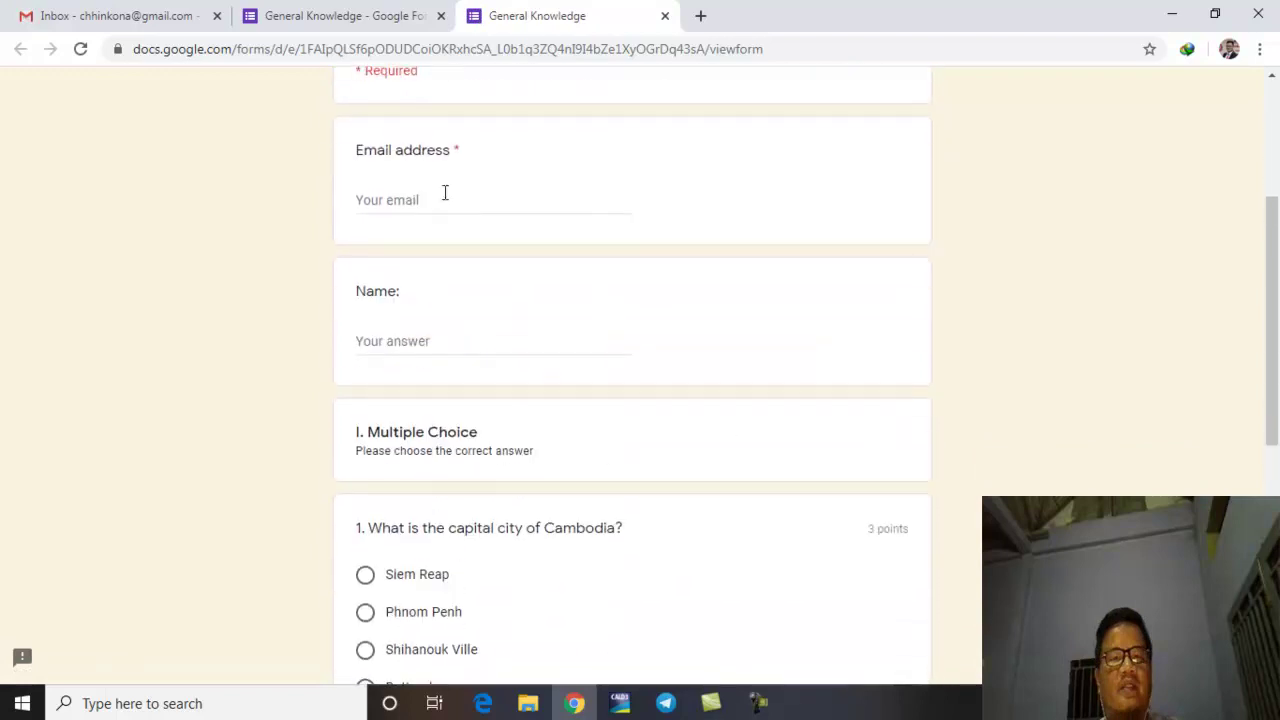
left_click(420, 204)
scroll(400, 180, "down", 2)
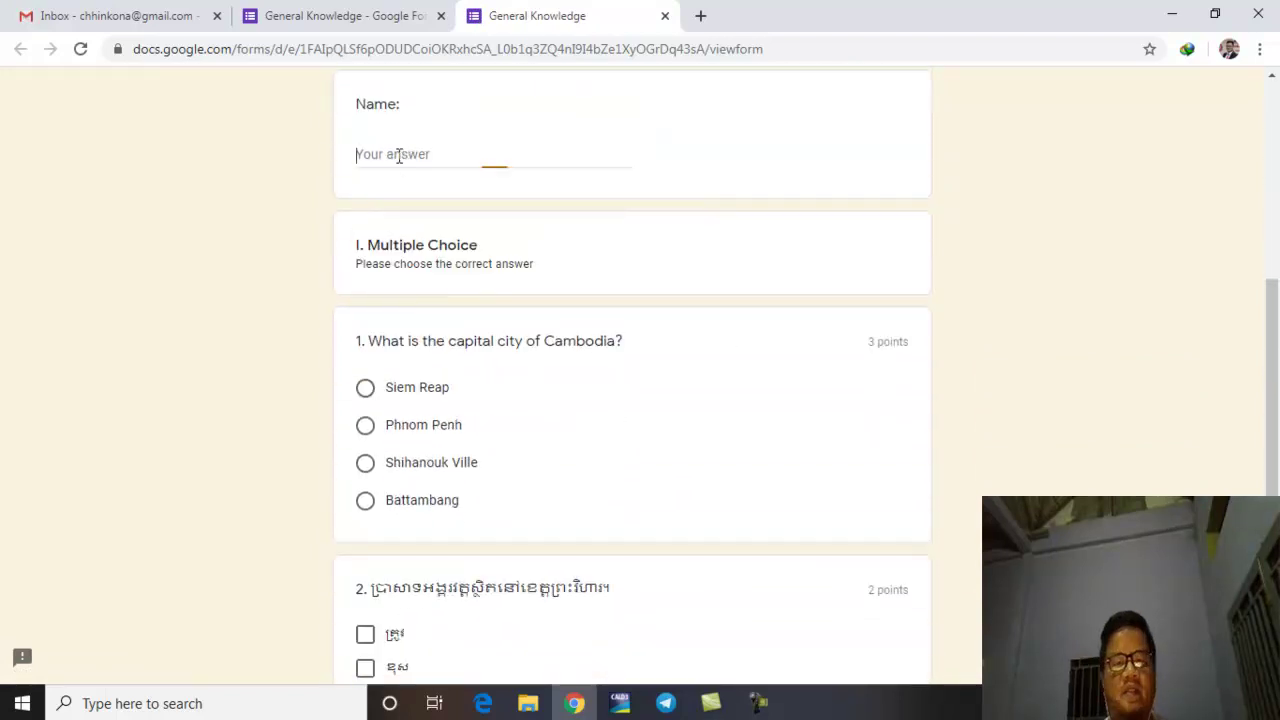
left_click(398, 156)
scroll(440, 258, "down", 2)
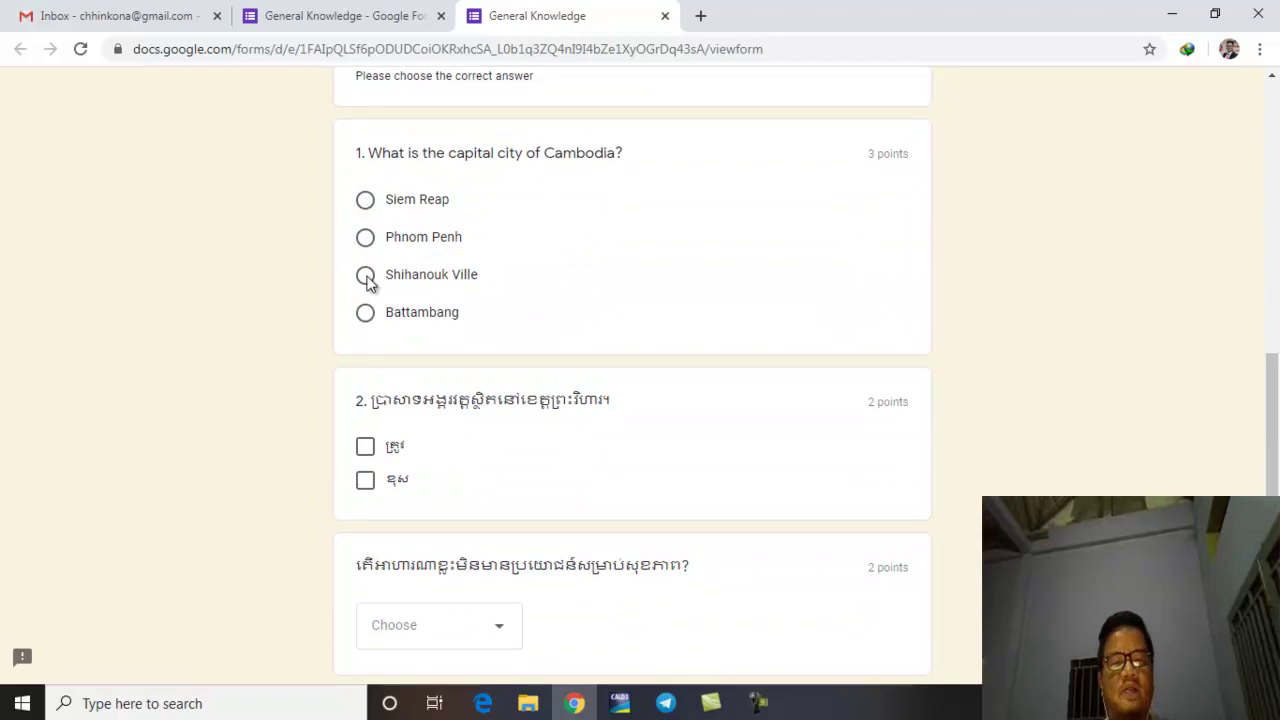
Step: Answer Phnom Penh, ខុស and the last food option, submit, then close the preview
left_click(365, 237)
scroll(743, 363, "down", 2)
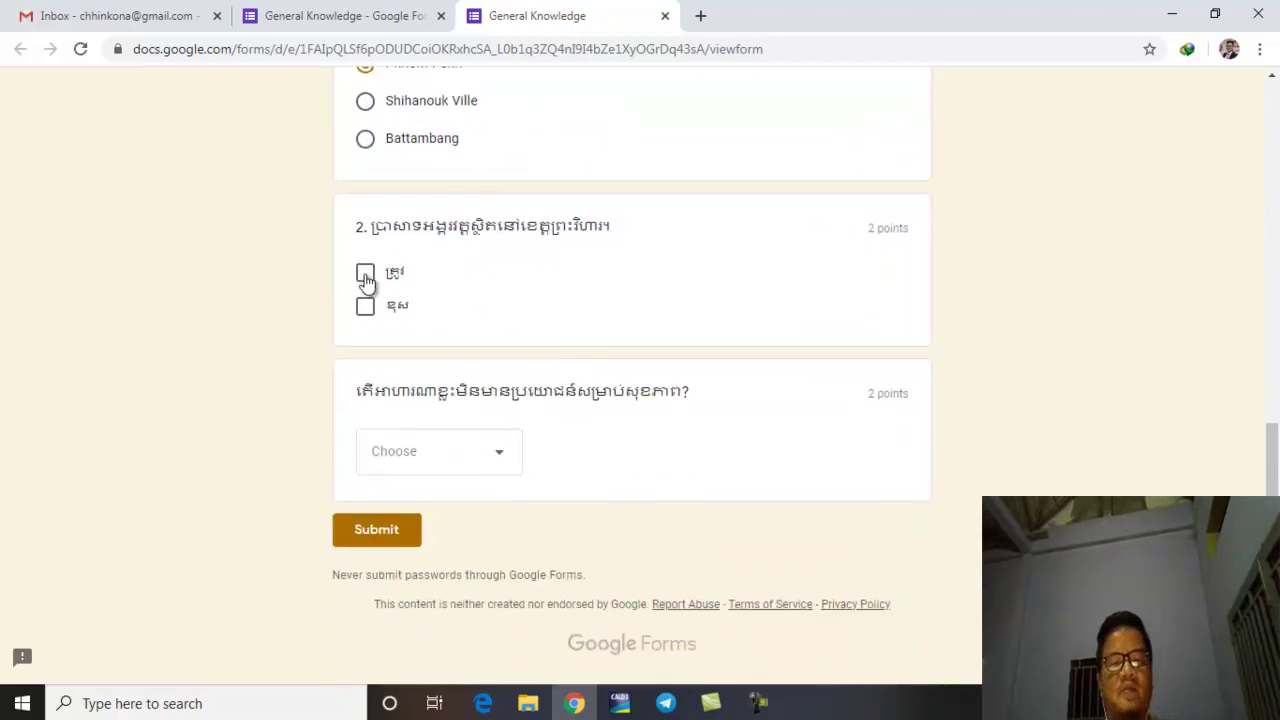
left_click(366, 309)
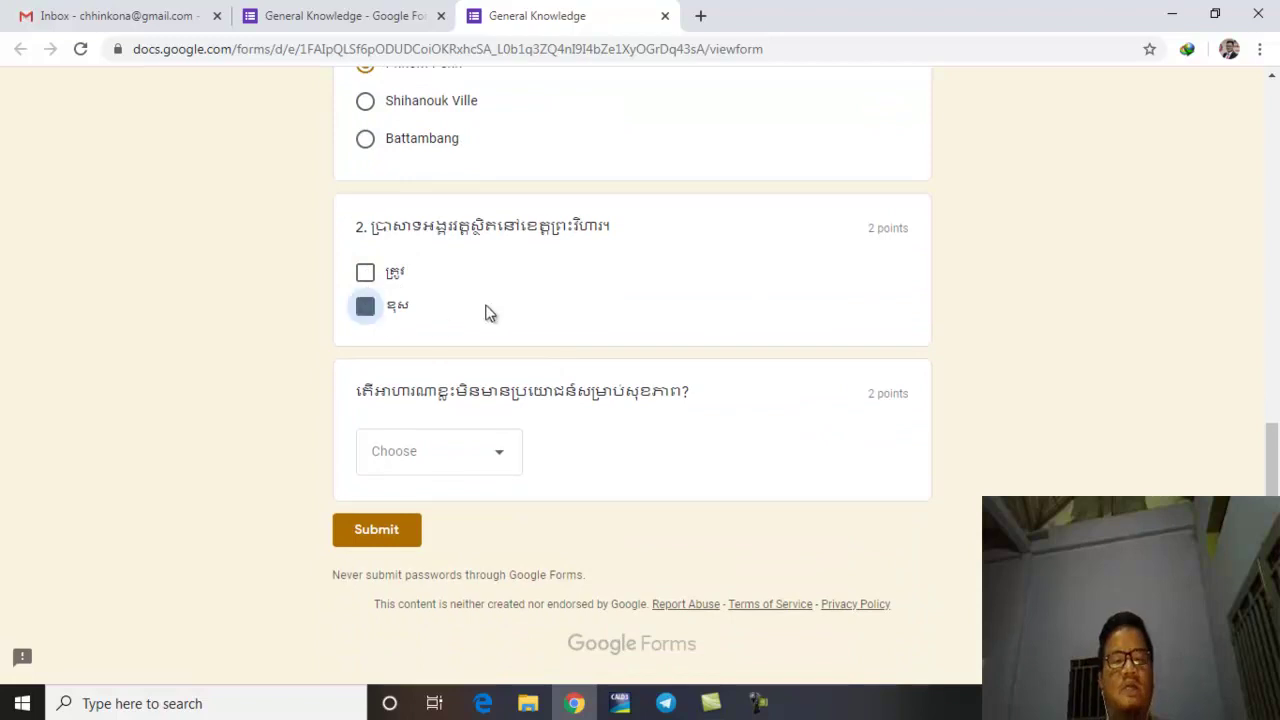
left_click(503, 455)
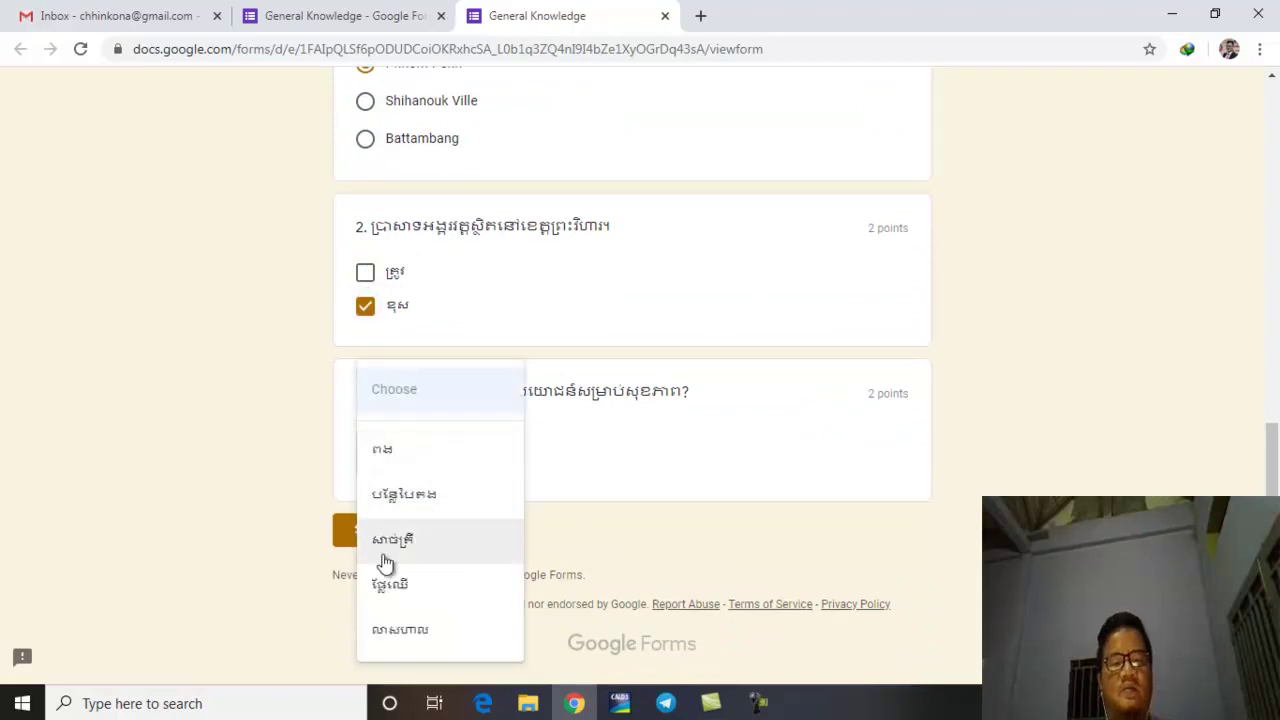
left_click(406, 627)
left_click(397, 532)
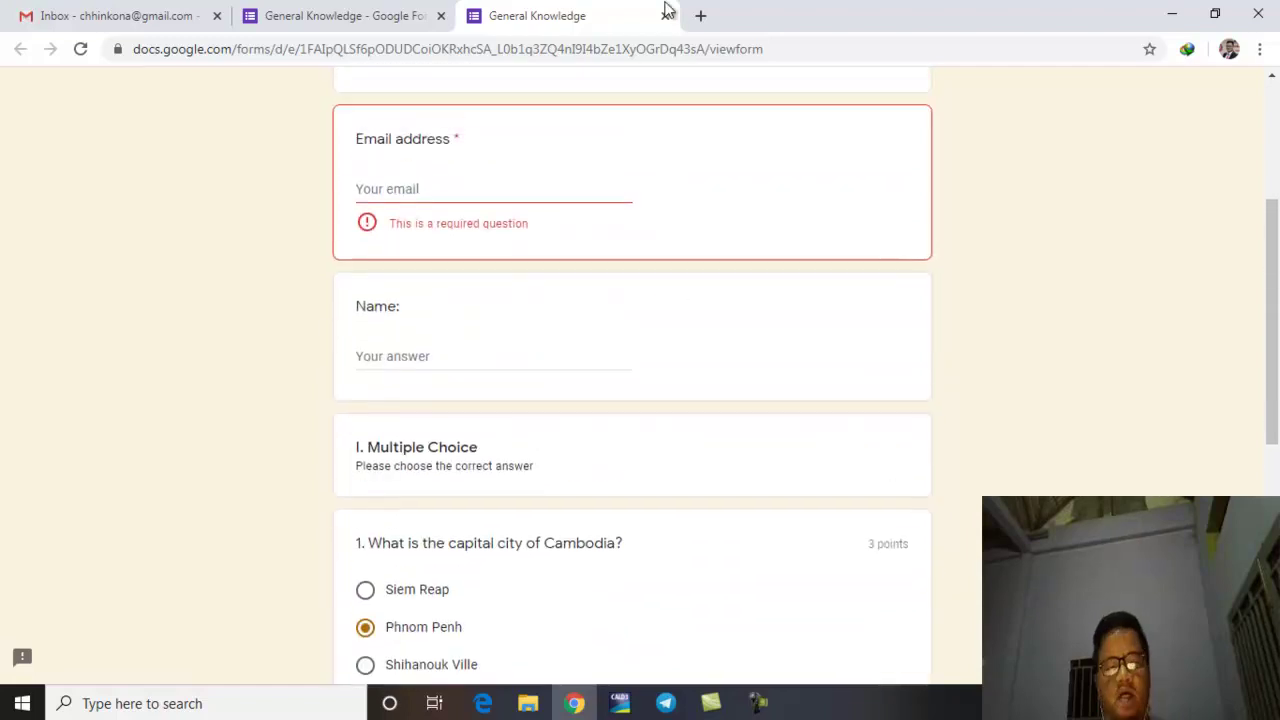
left_click(665, 15)
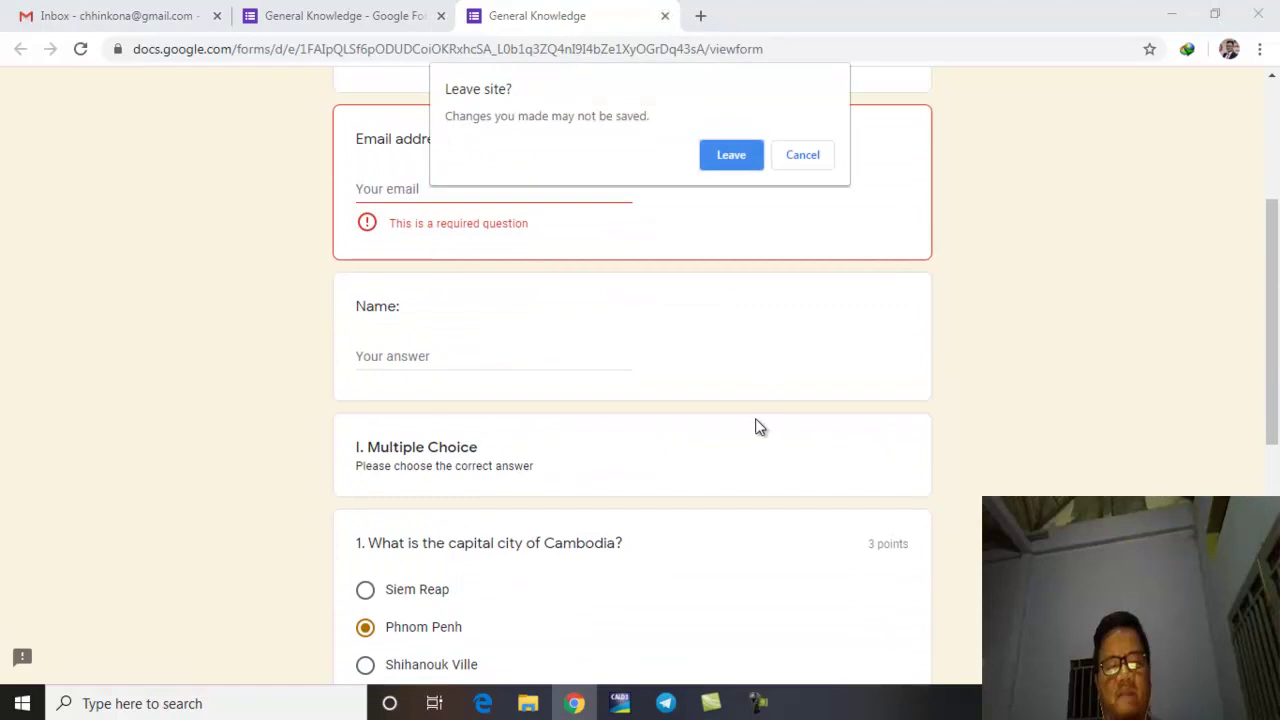
Step: Leave the preview and add a section titled 'Short Question' described 'Please answer the question'
left_click(732, 155)
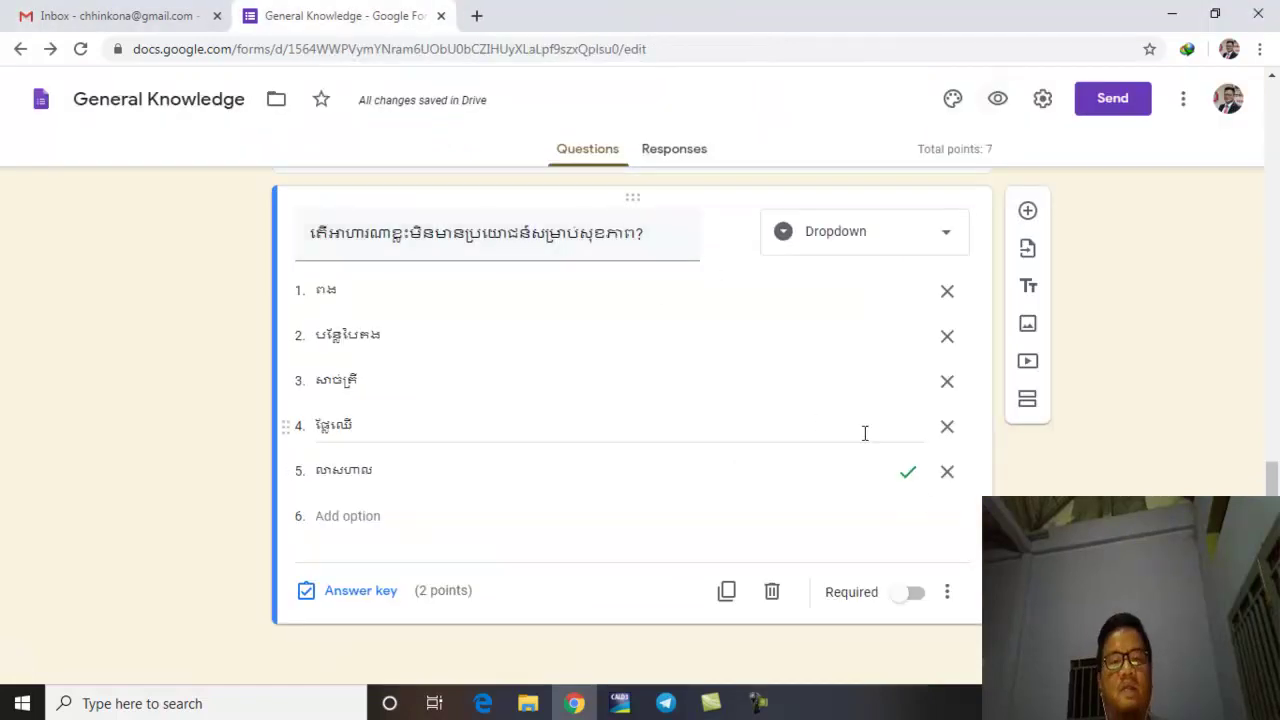
left_click(1030, 402)
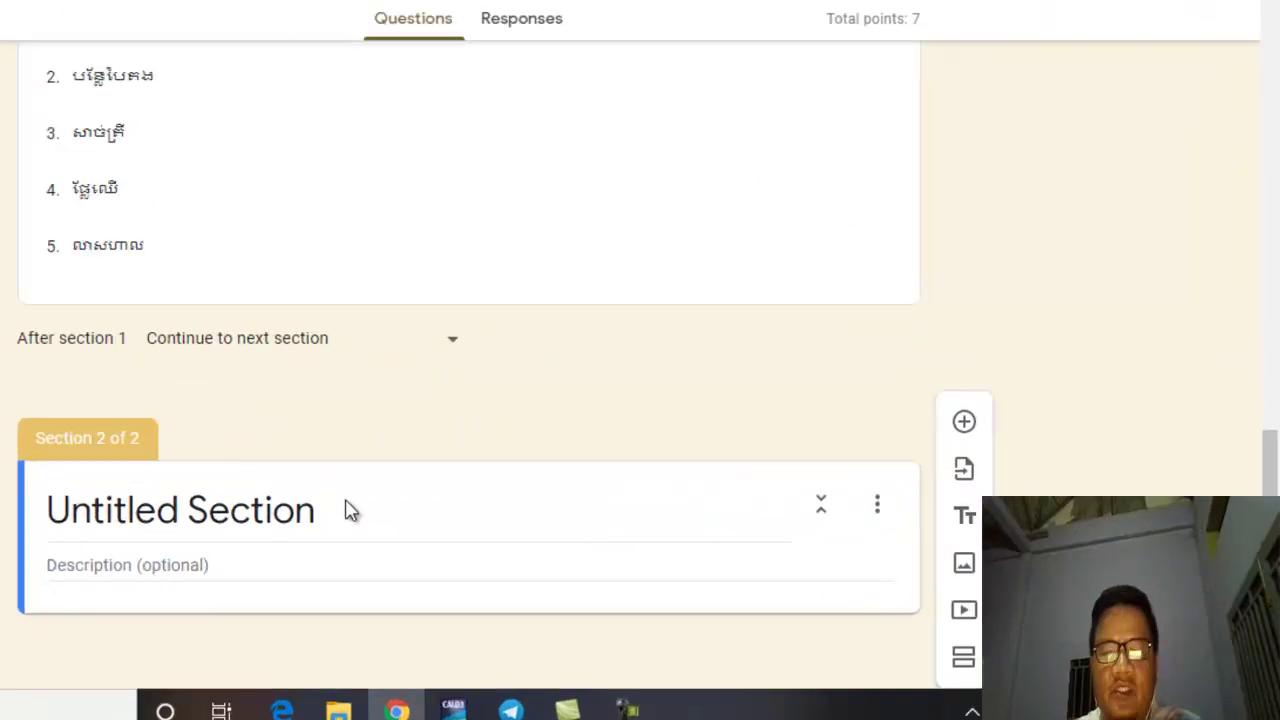
left_click(535, 541)
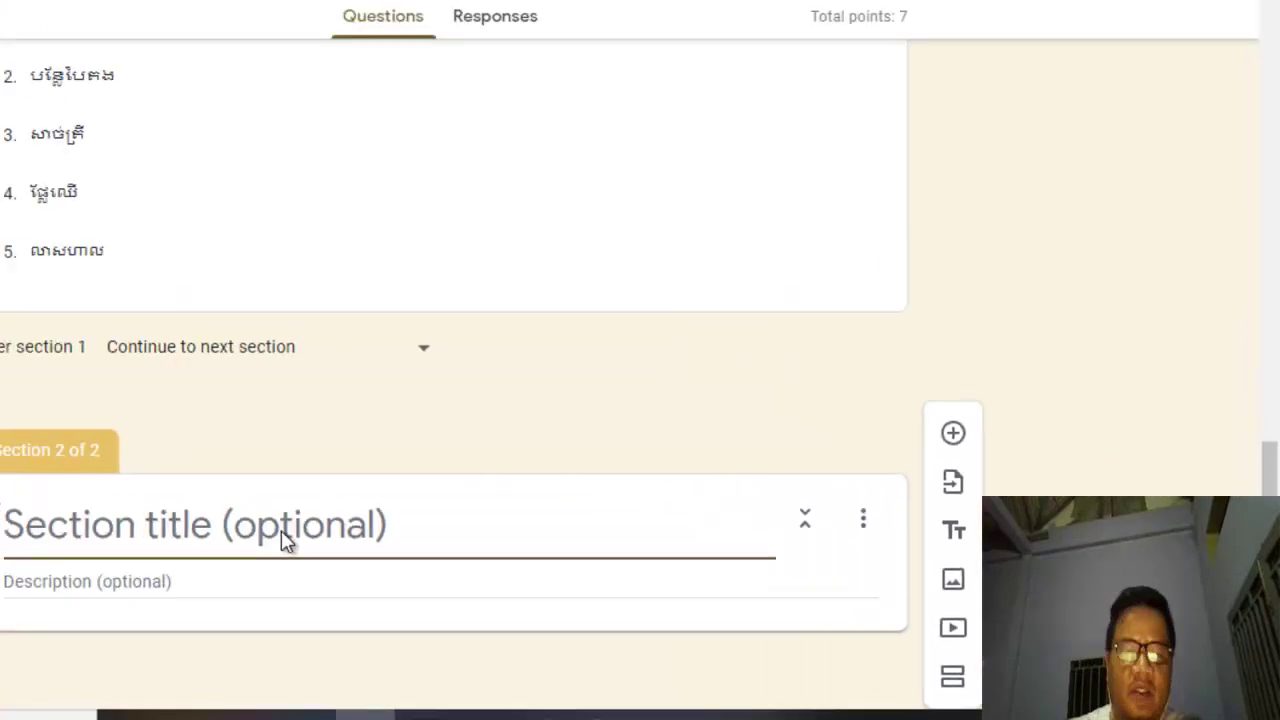
type("Shorpt")
key("BackSpace")
key("BackSpace")
type("t Q")
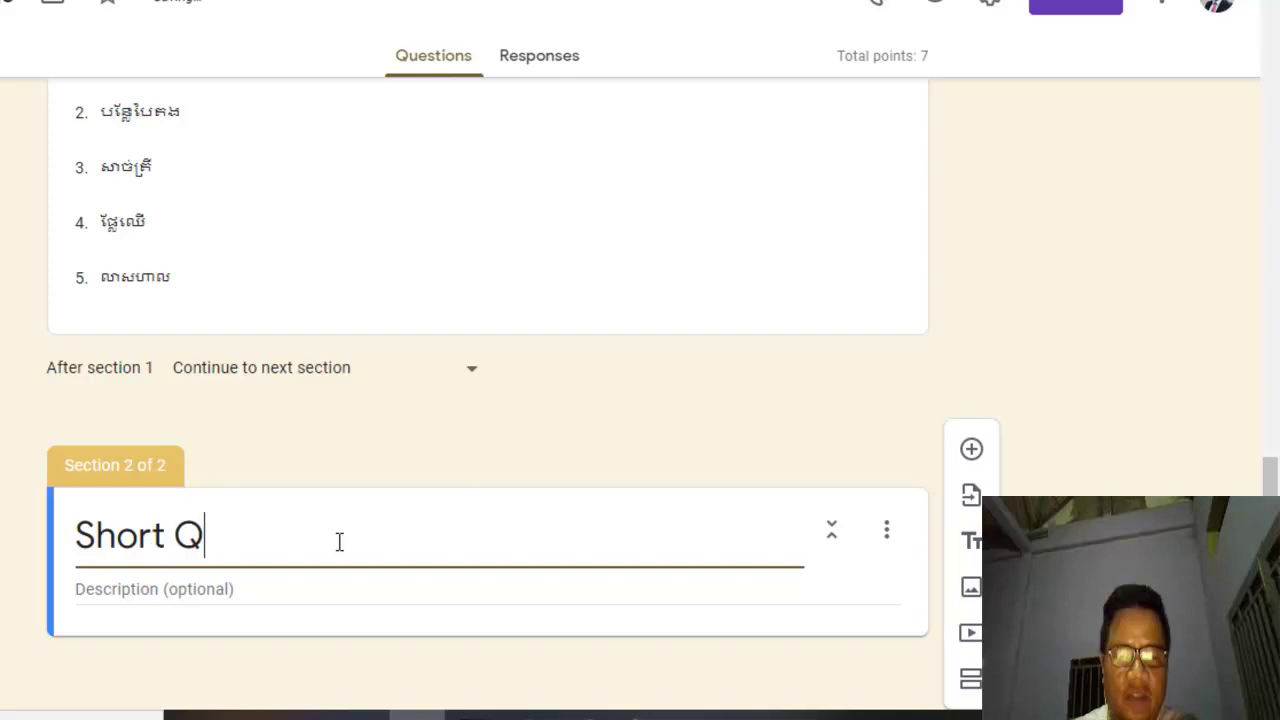
type("uestion")
key("Left")
key("Left")
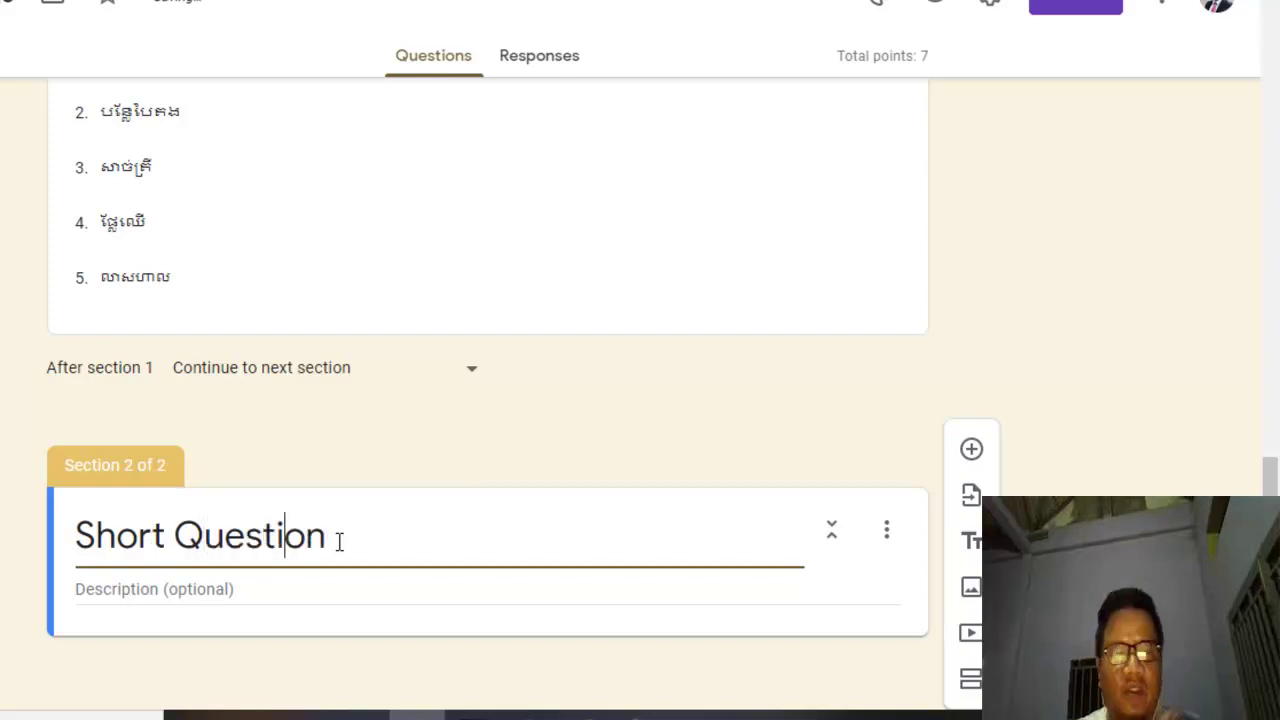
key("Left")
key("Left")
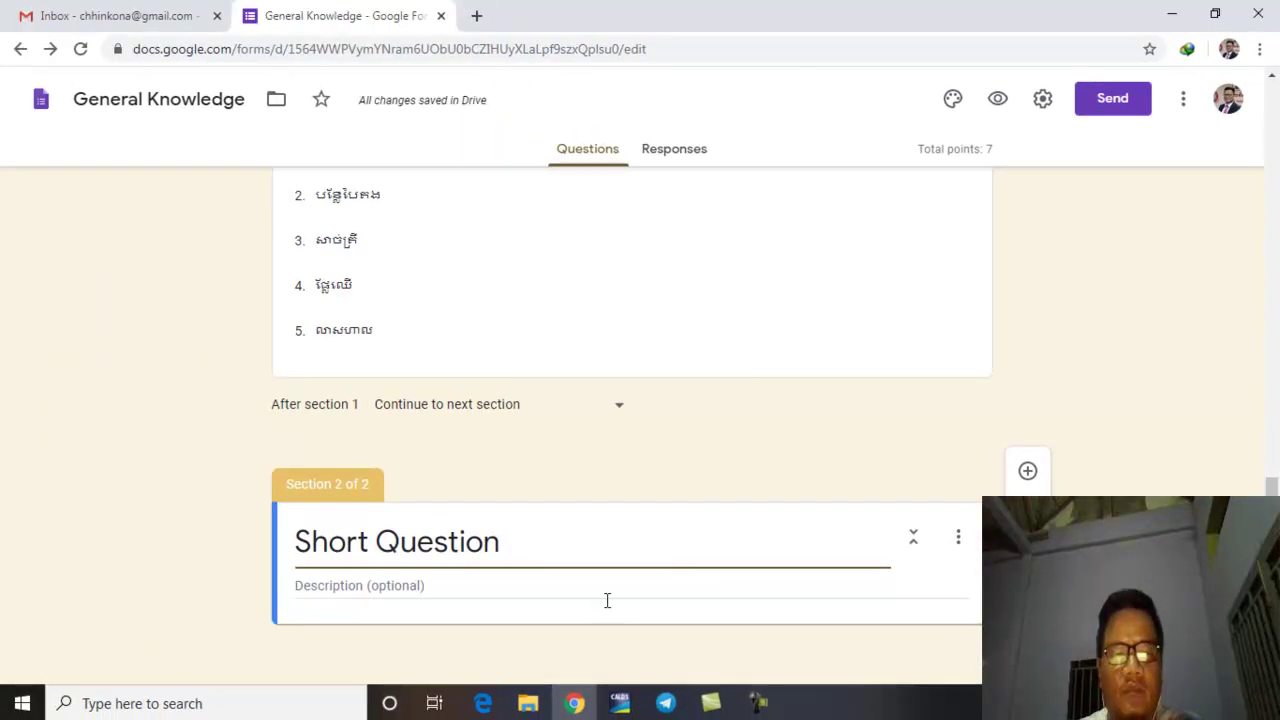
left_click(465, 587)
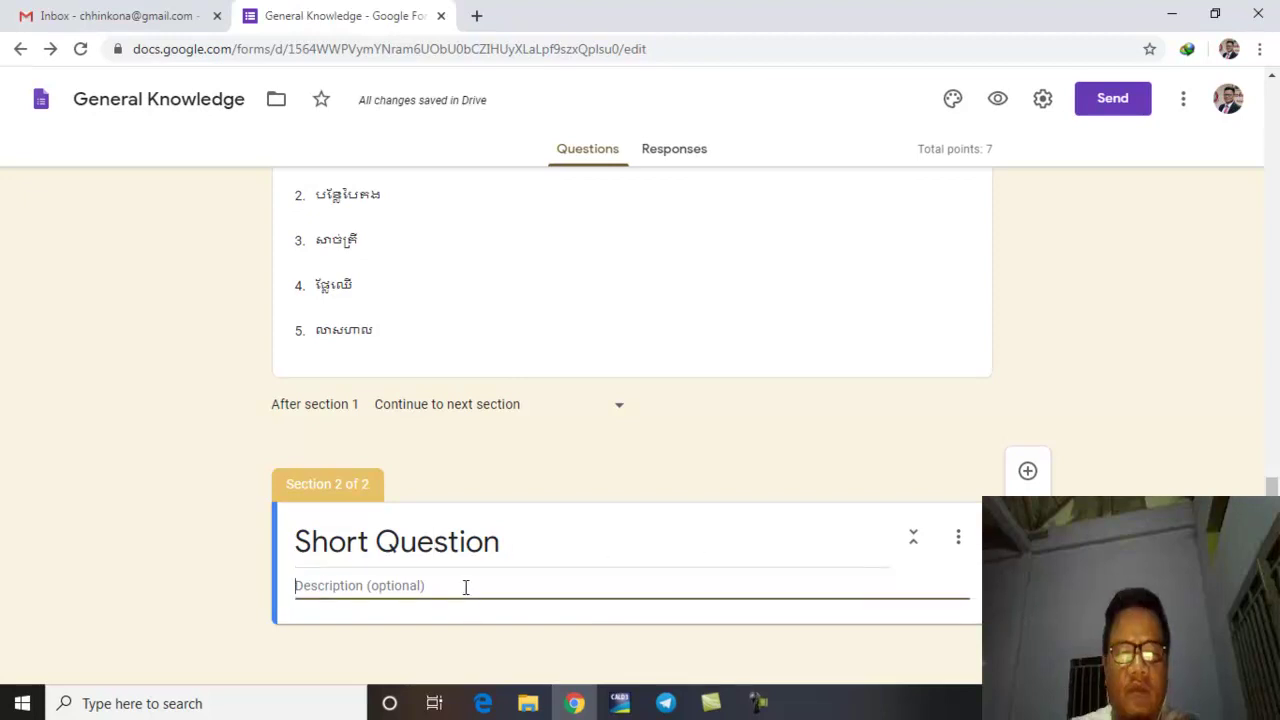
type("Please answer the question")
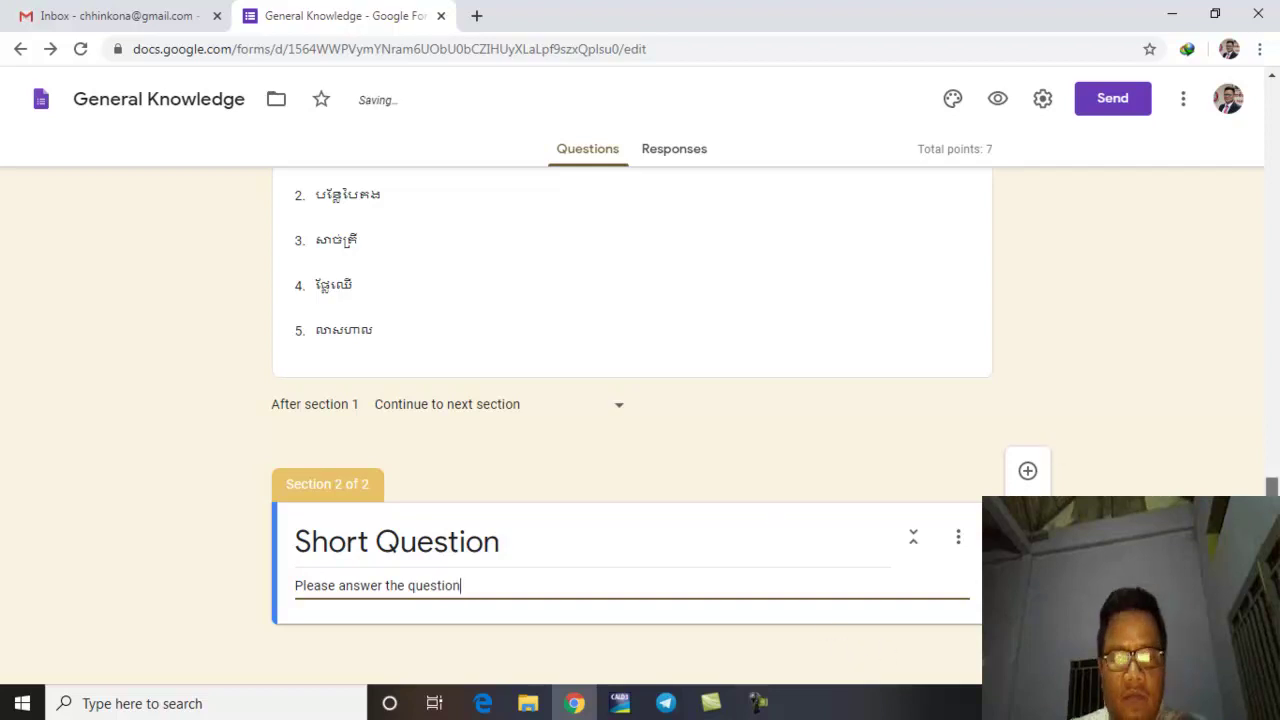
left_click(1032, 476)
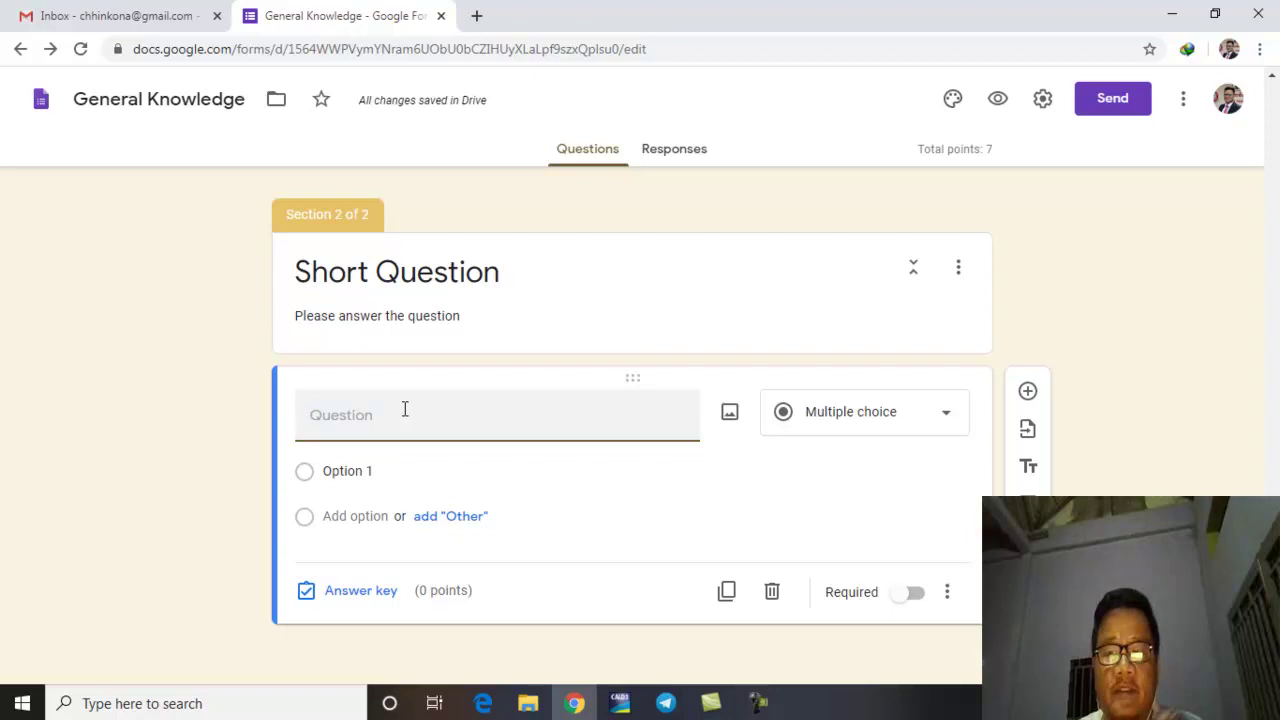
Step: Make the new question a Short answer question titled 'តើប្រាសាទអង្គវត្តស្ថិតនៅខេត្តណា'
type("ធ")
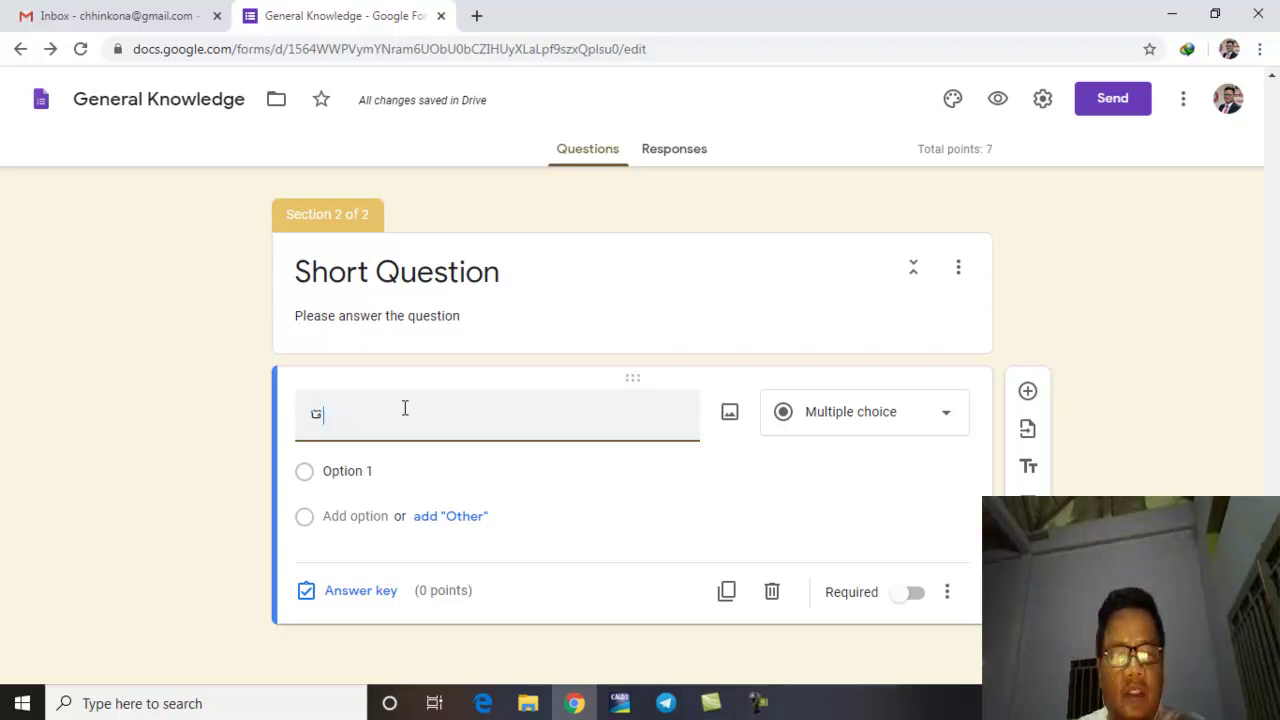
type("ូររាប់")
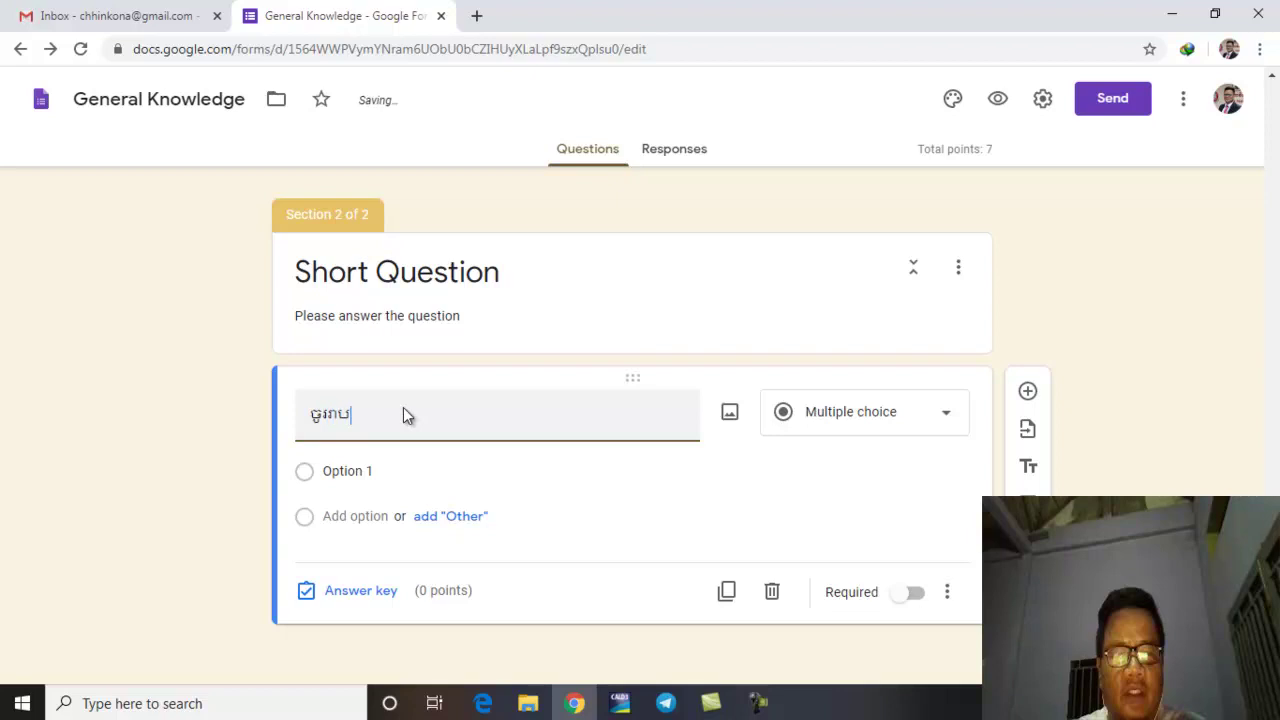
type("ឈ្ម")
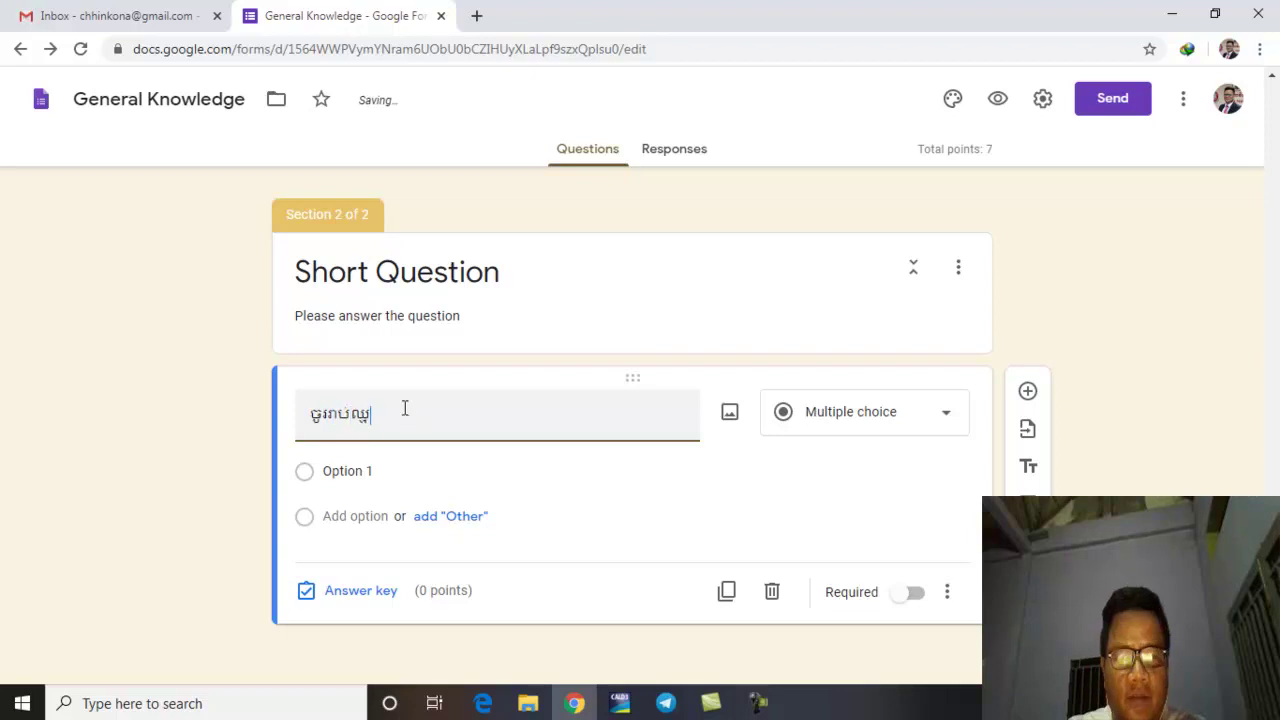
key("BackSpace")
key("BackSpace")
key("BackSpace")
key("BackSpace")
key("BackSpace")
key("BackSpace")
key("BackSpace")
key("BackSpace")
key("BackSpace")
key("BackSpace")
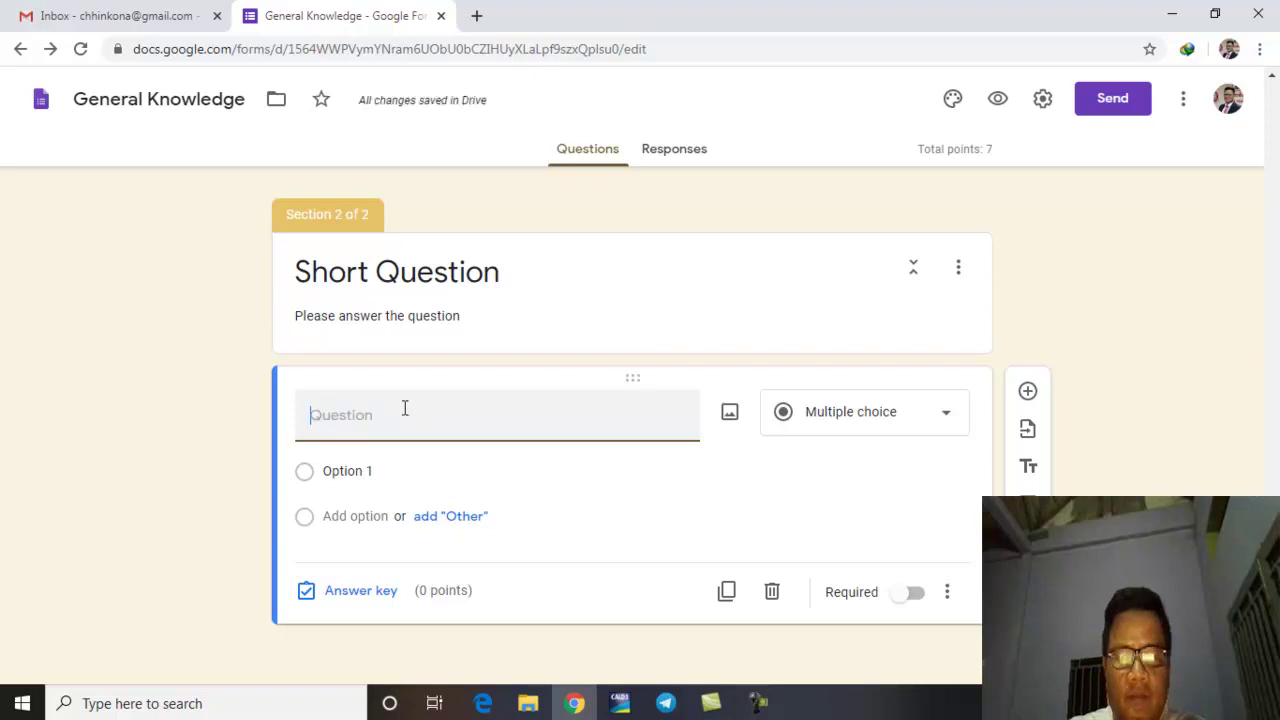
type("តើ")
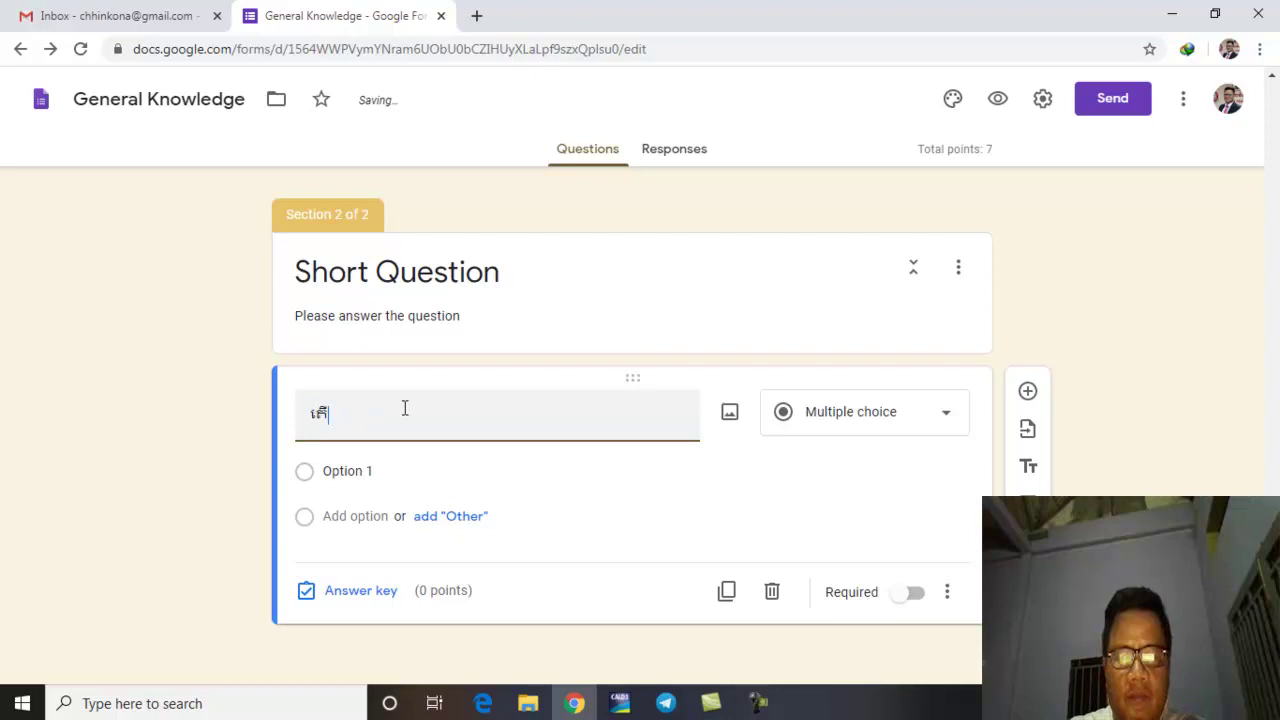
type("ប្រាសាទអង្គ")
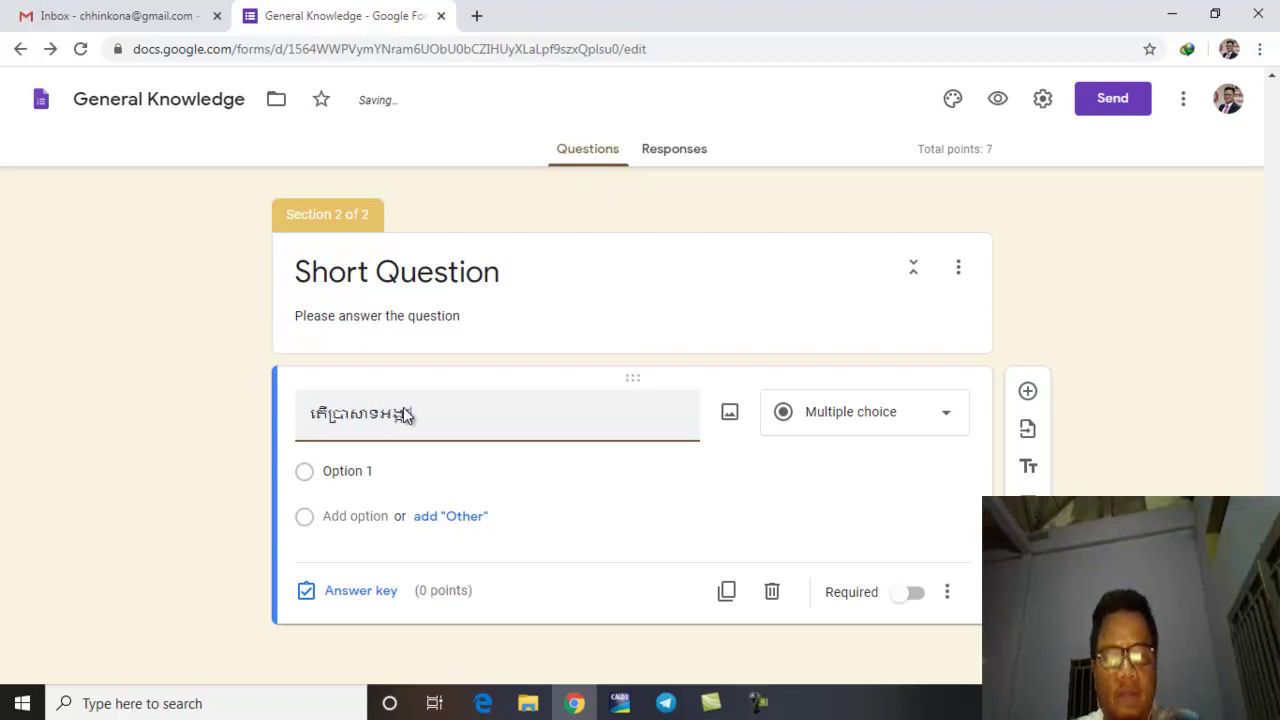
type("វត្តស្ថិត")
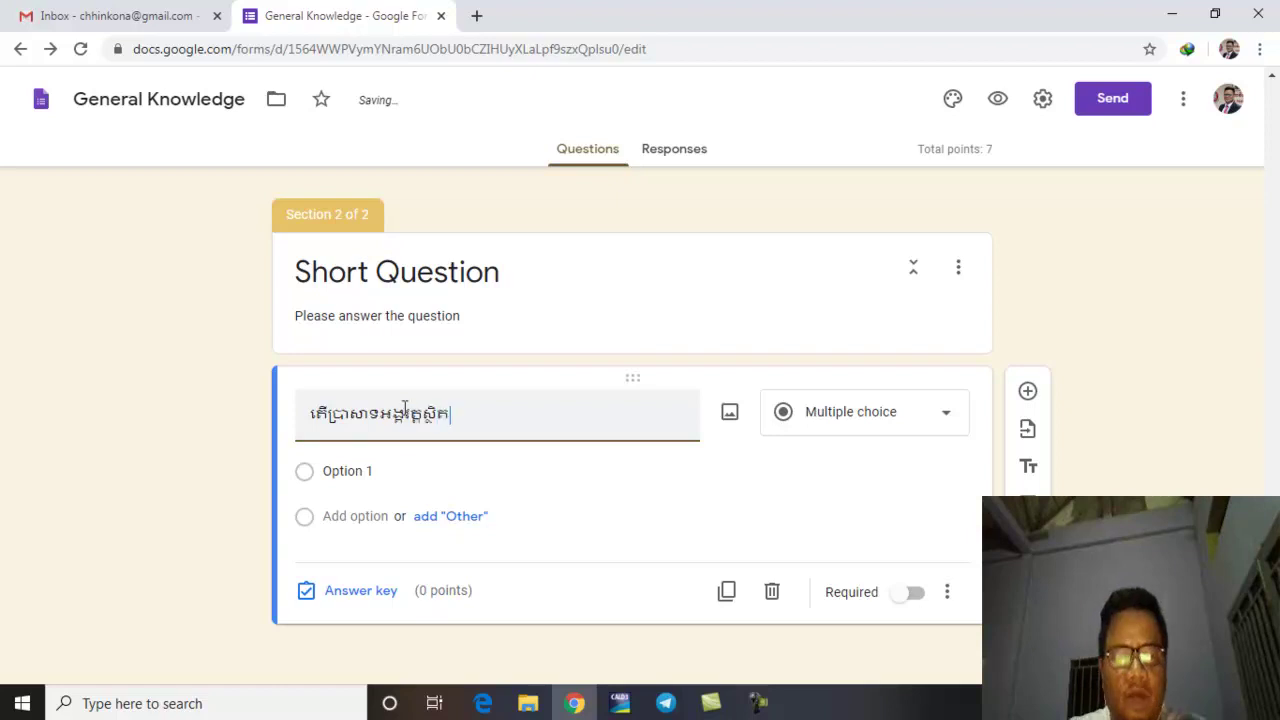
type("នៅខេត្តណា?")
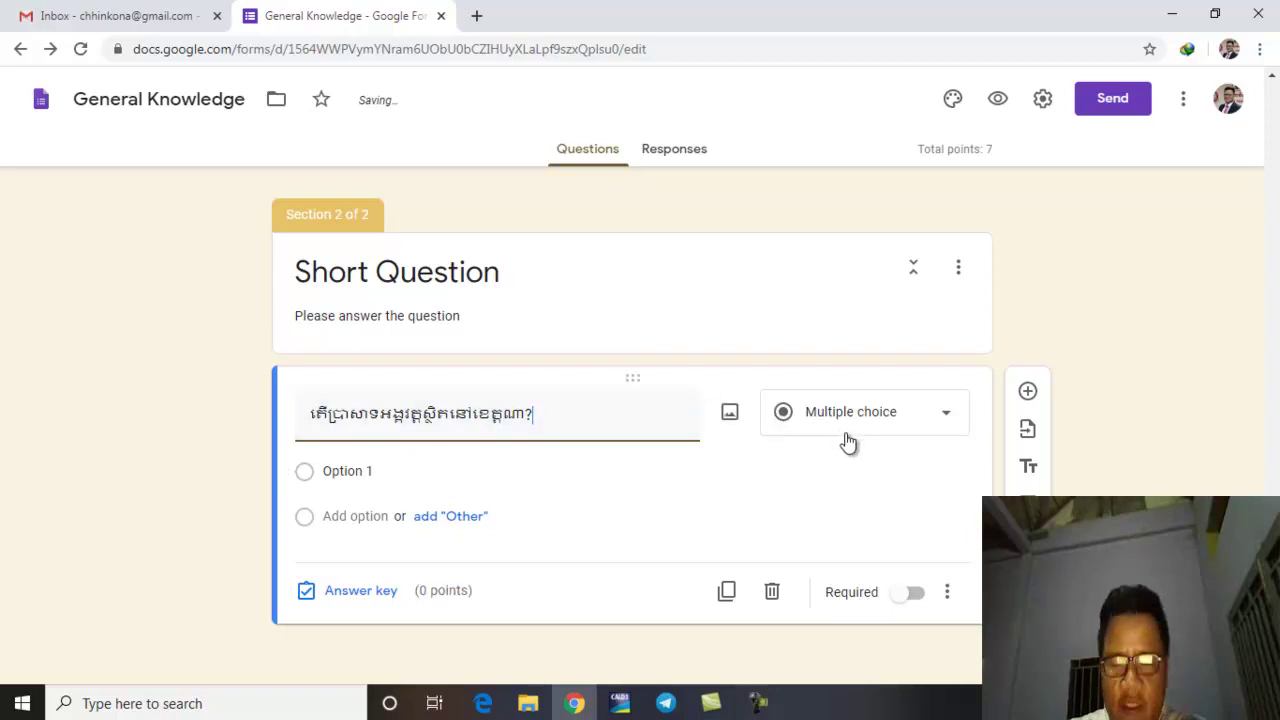
left_click(953, 422)
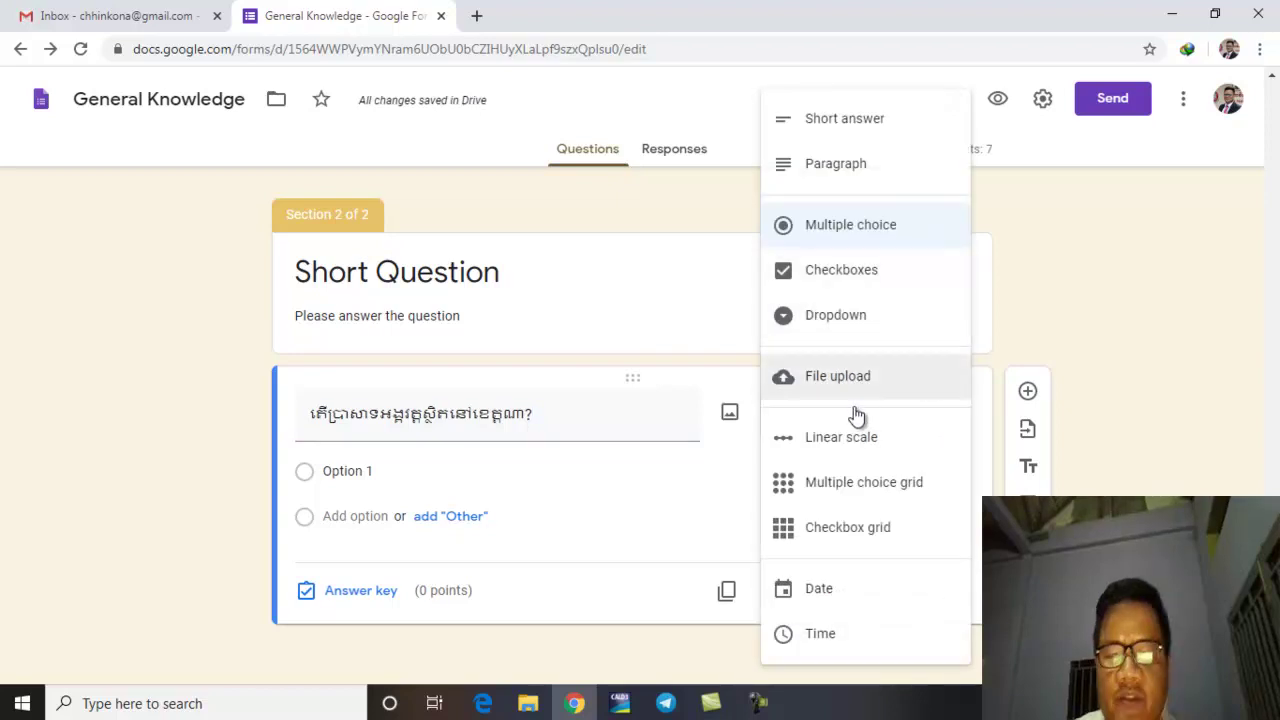
left_click(873, 120)
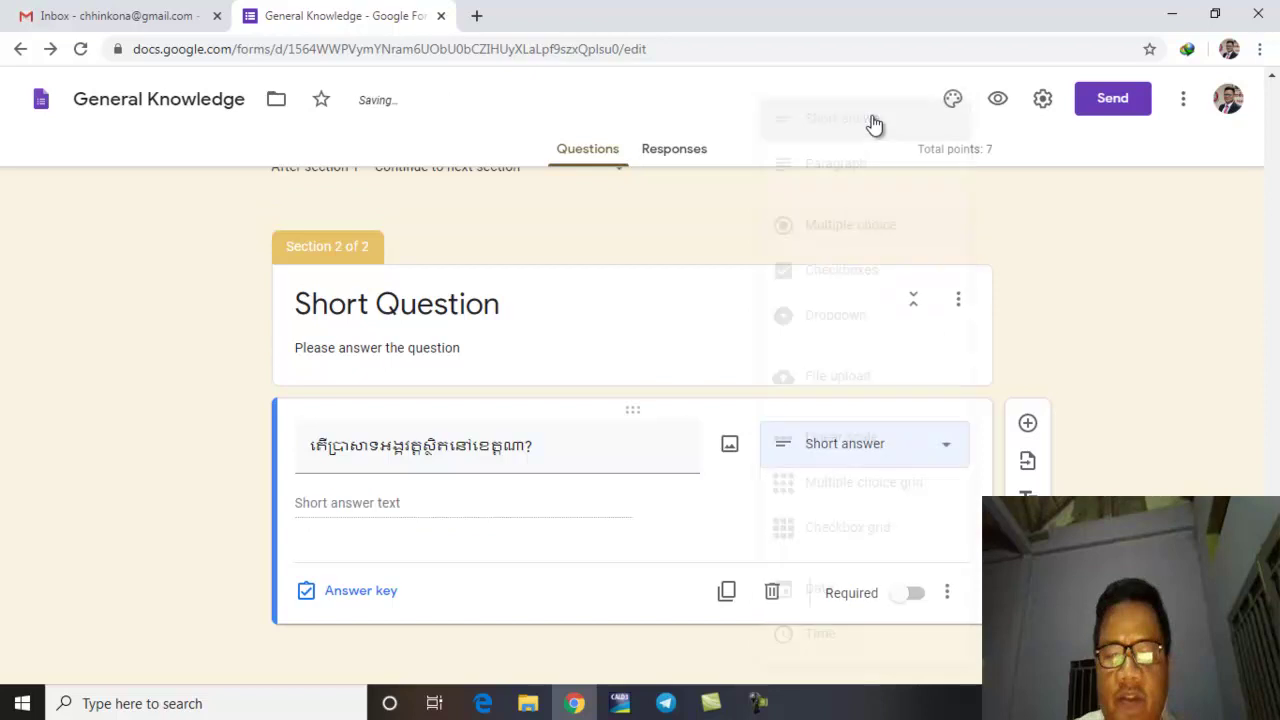
left_click(375, 590)
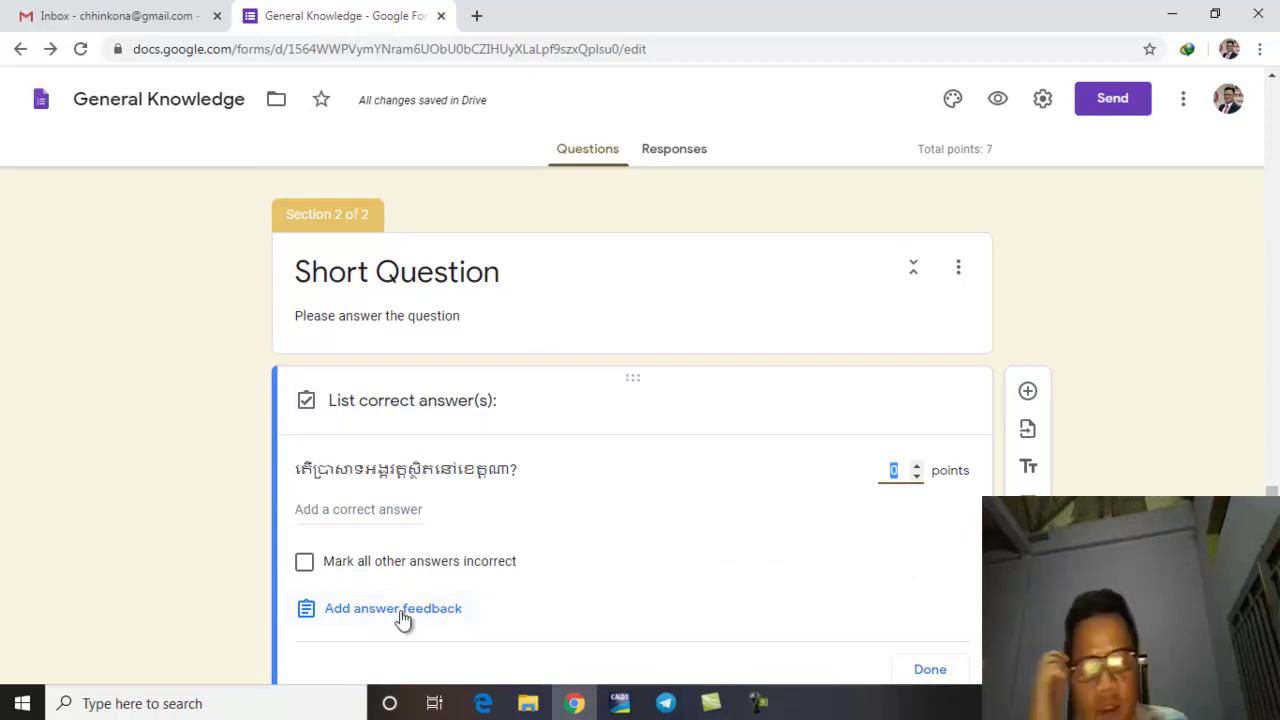
Step: Save Khmer all-answers feedback saying Angkor Wat is in Siem Reap province
left_click(402, 619)
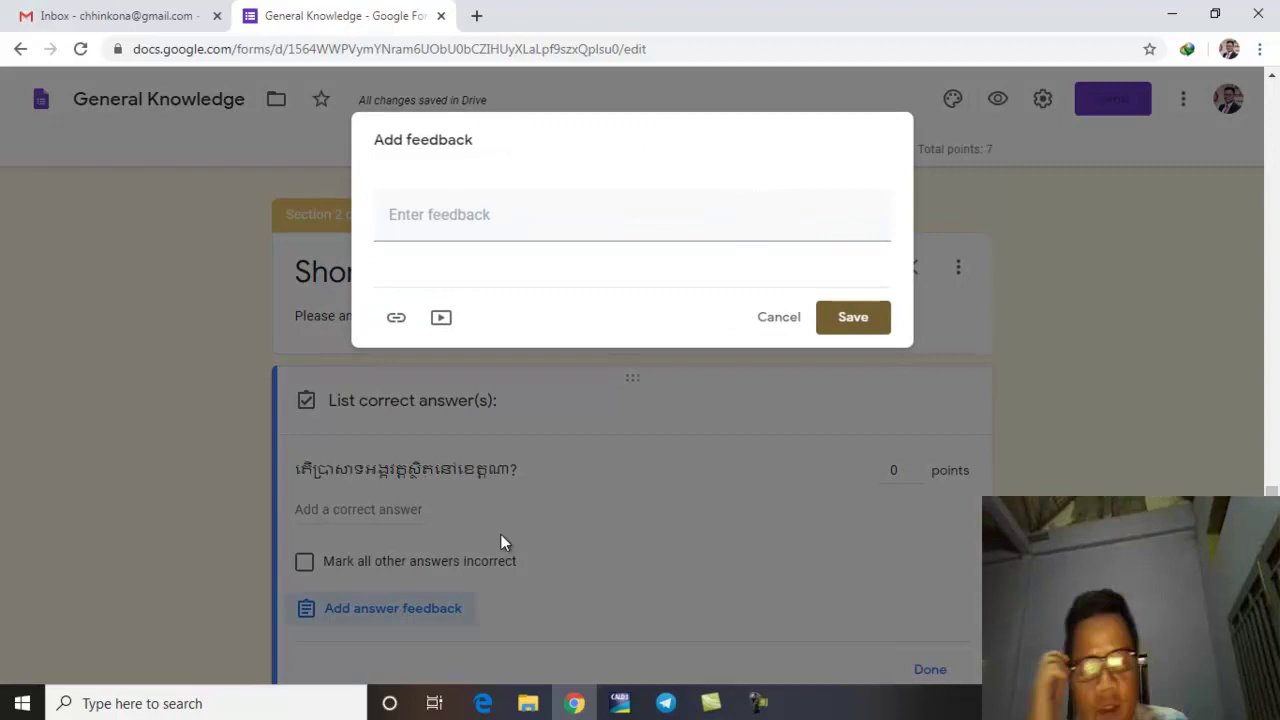
left_click(565, 221)
type("ប្រាស")
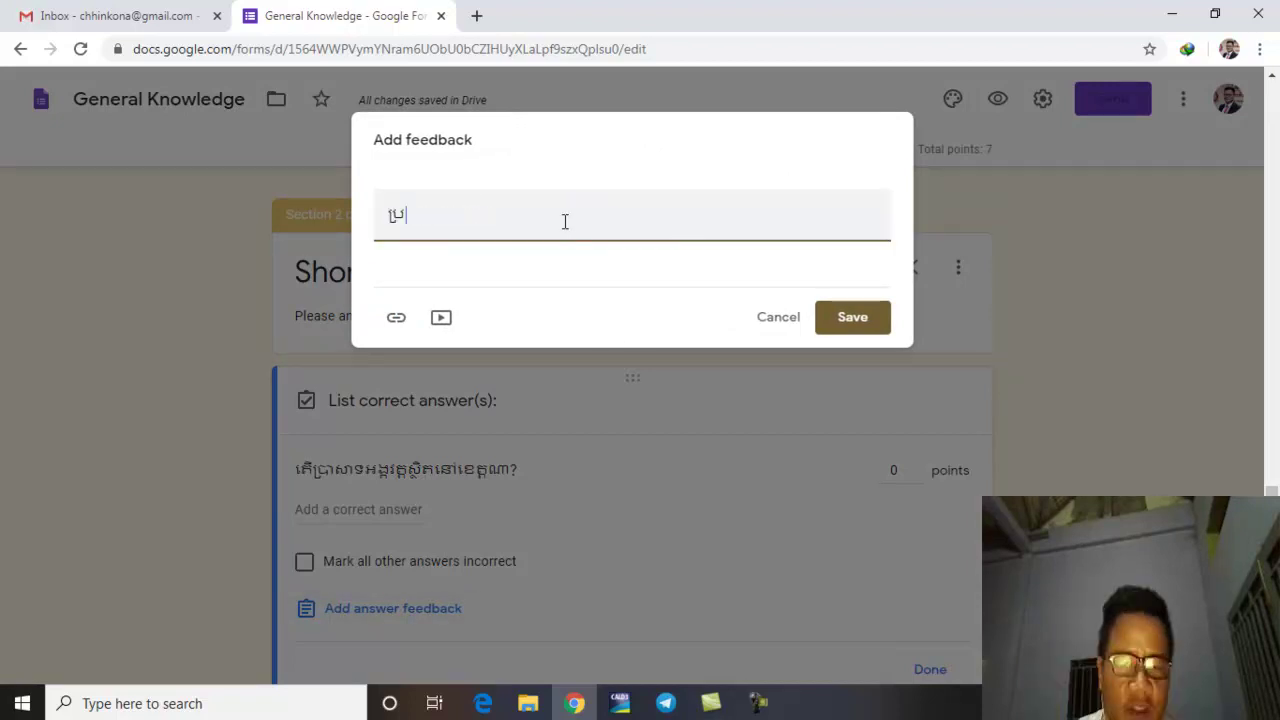
type("ាទង")
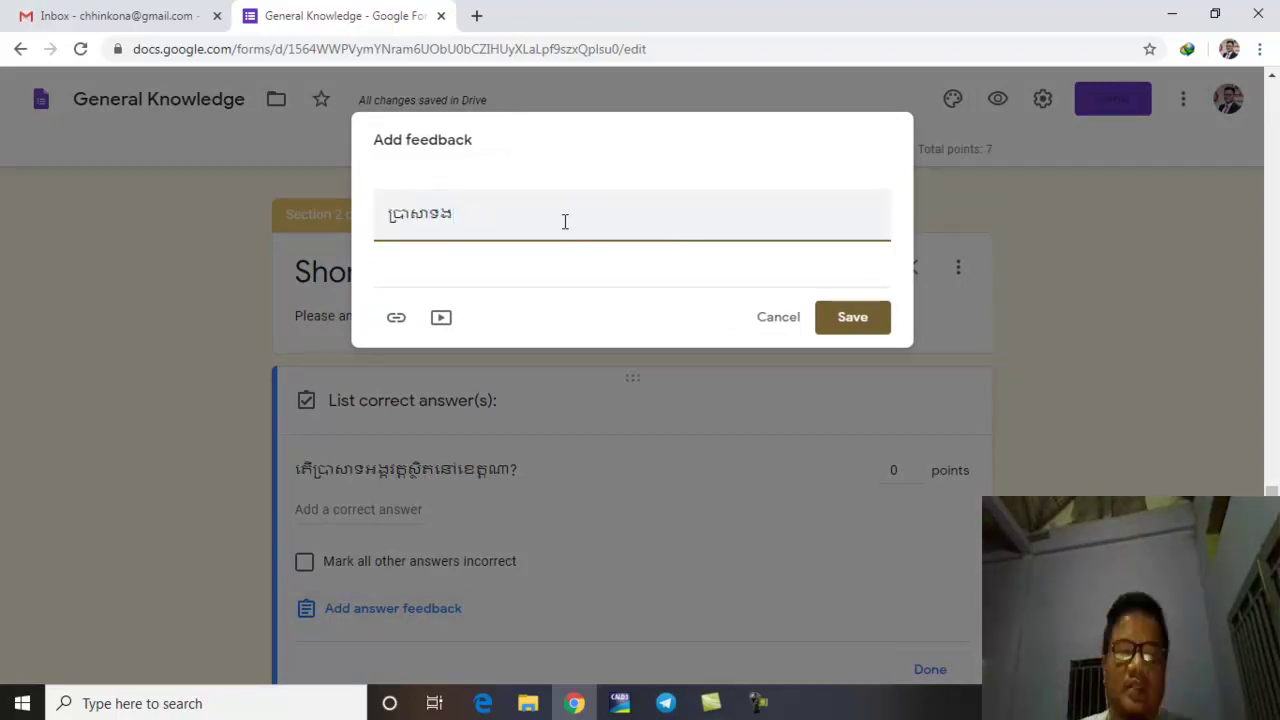
type("ង")
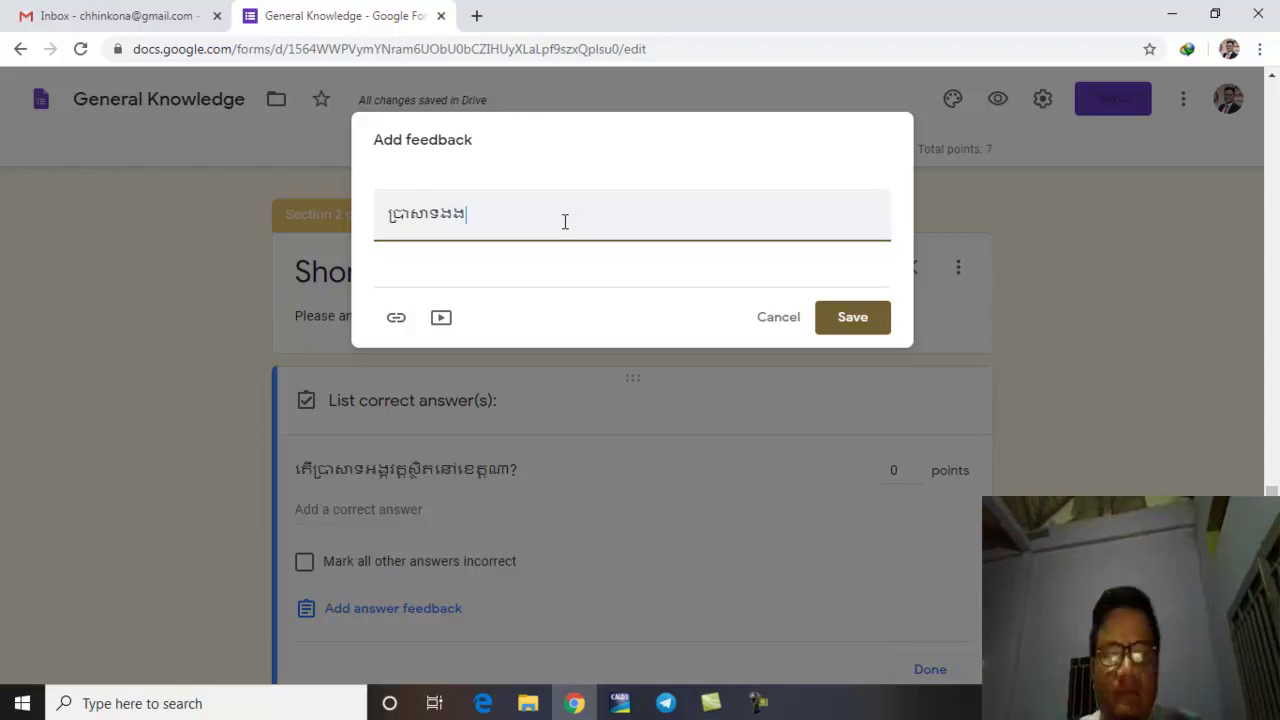
key("BackSpace")
key("BackSpace")
type("អង្គរវត្តស្ថិតនៅខ")
key("BackSpace")
key("BackSpace")
type("ៅខេត្តសៀមរាប។")
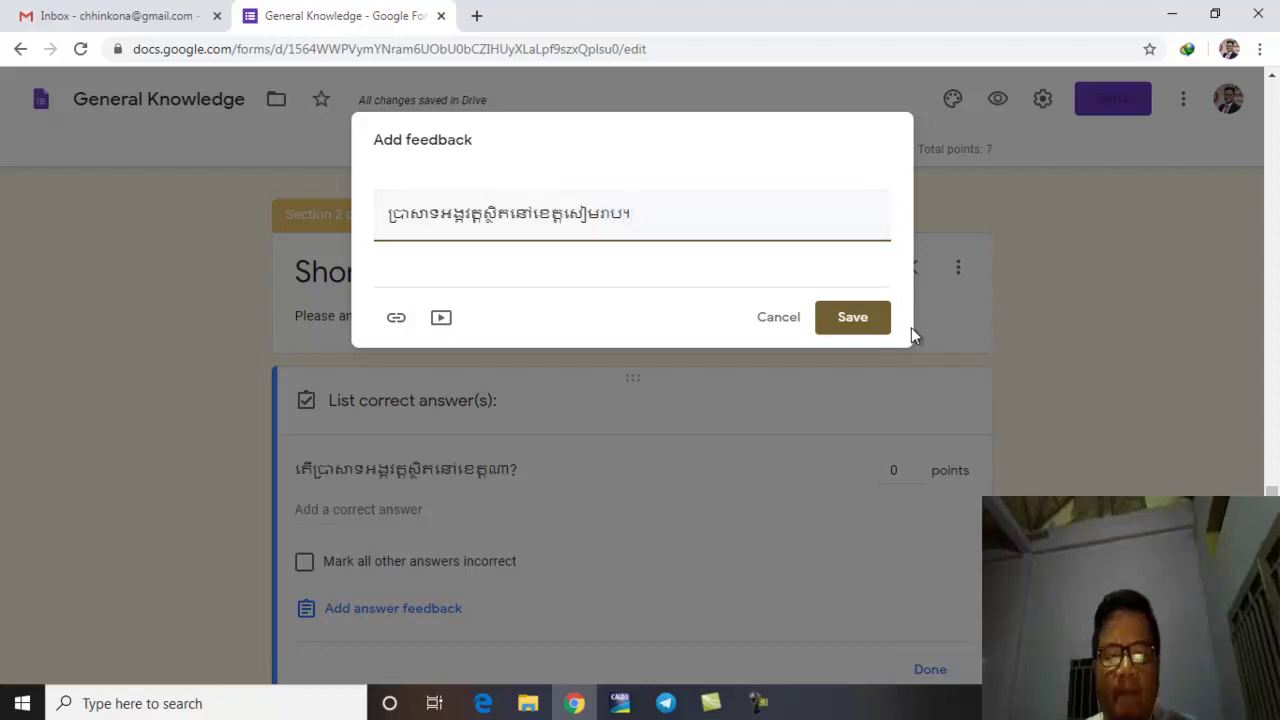
left_click(880, 318)
left_click(880, 318)
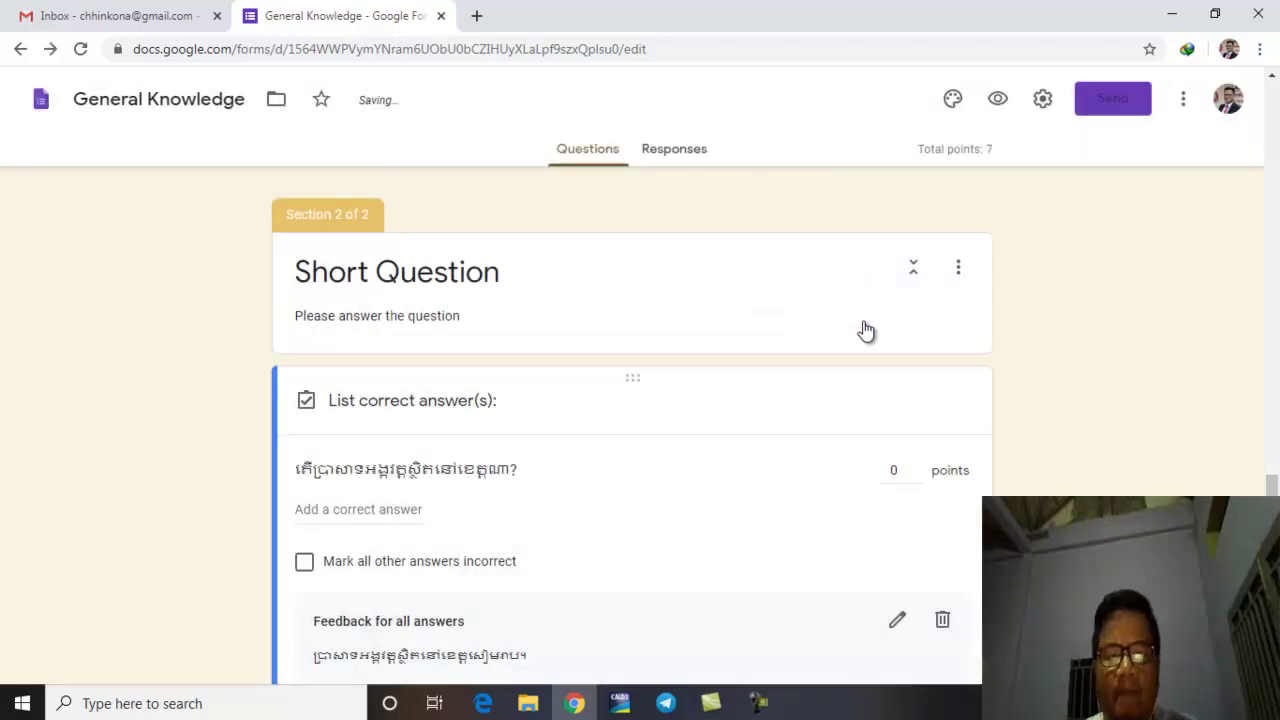
scroll(545, 540, "down", 1)
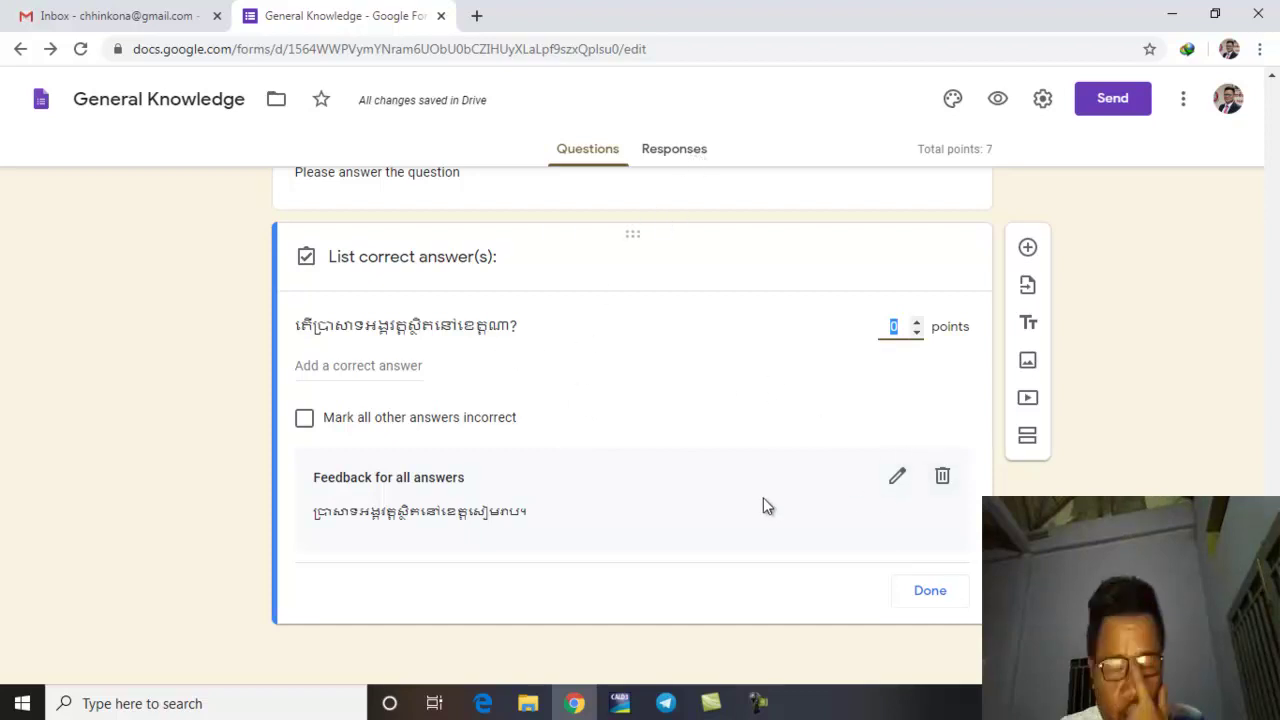
left_click(970, 542)
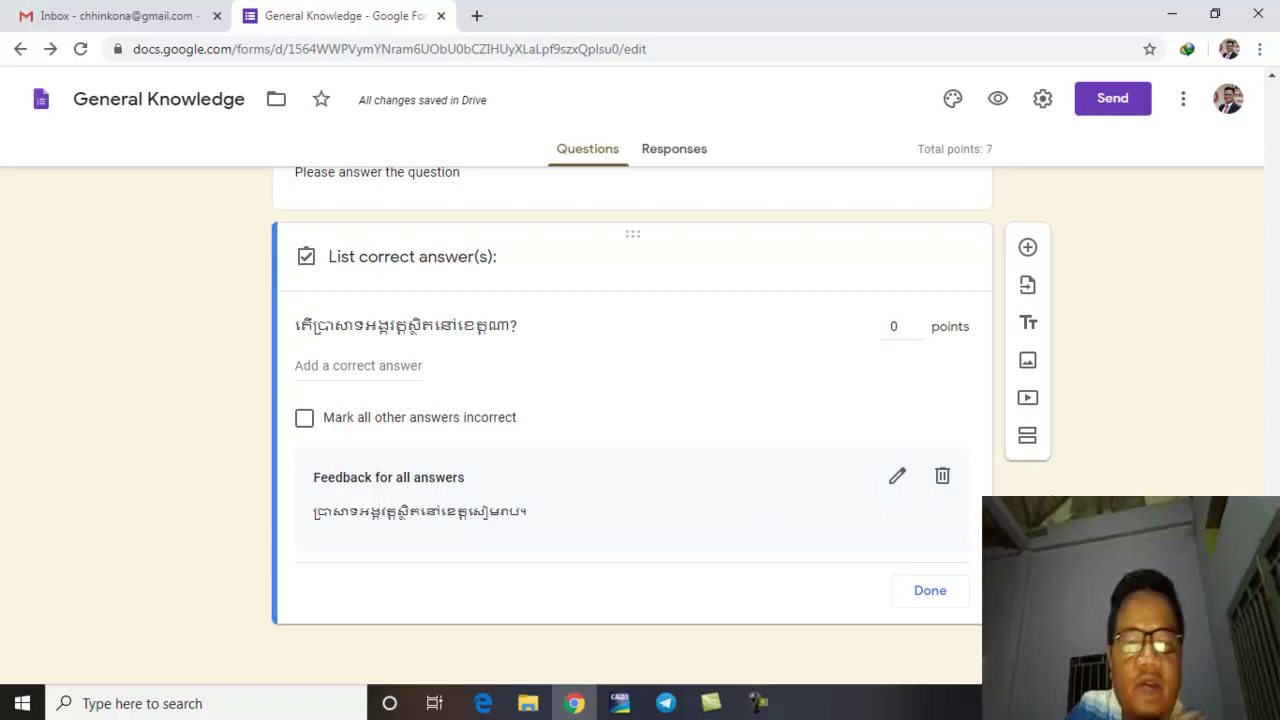
Step: Add a Paragraph question titled 'ចូររៀបរាប់ពីប្រទេសកម្ពុជា' asking respondents to describe Cambodia
left_click(1027, 250)
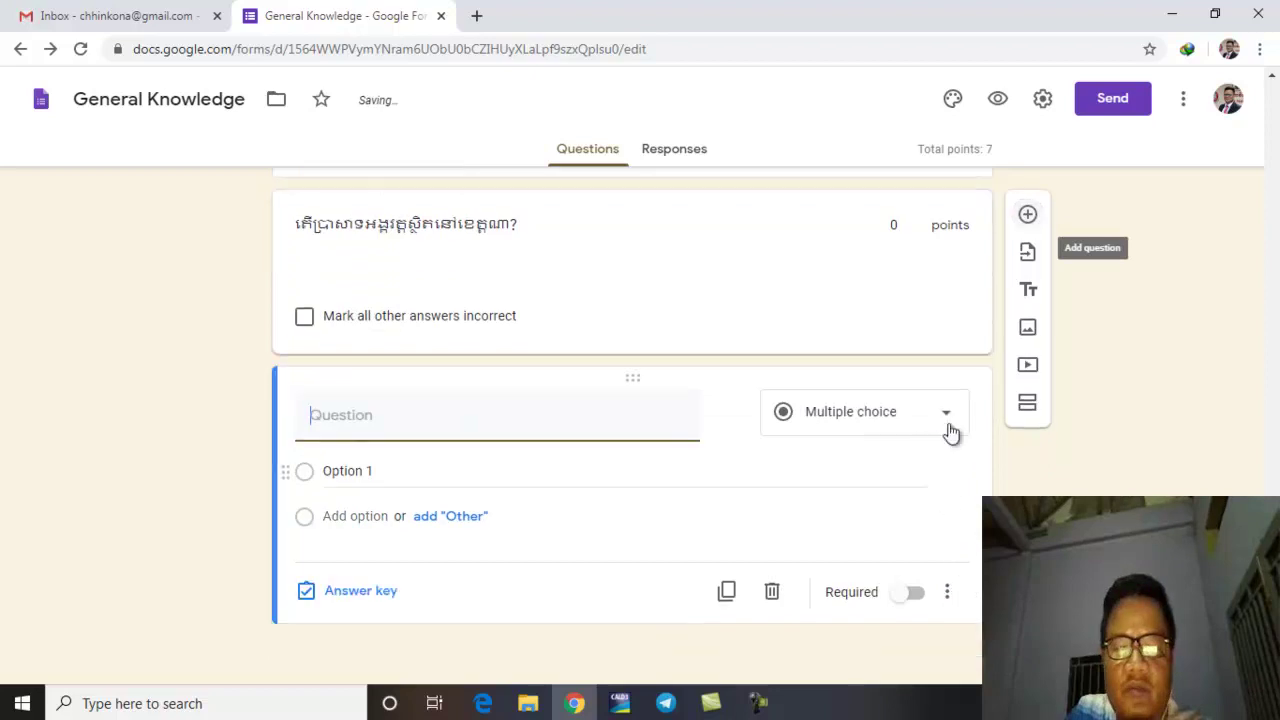
left_click(950, 432)
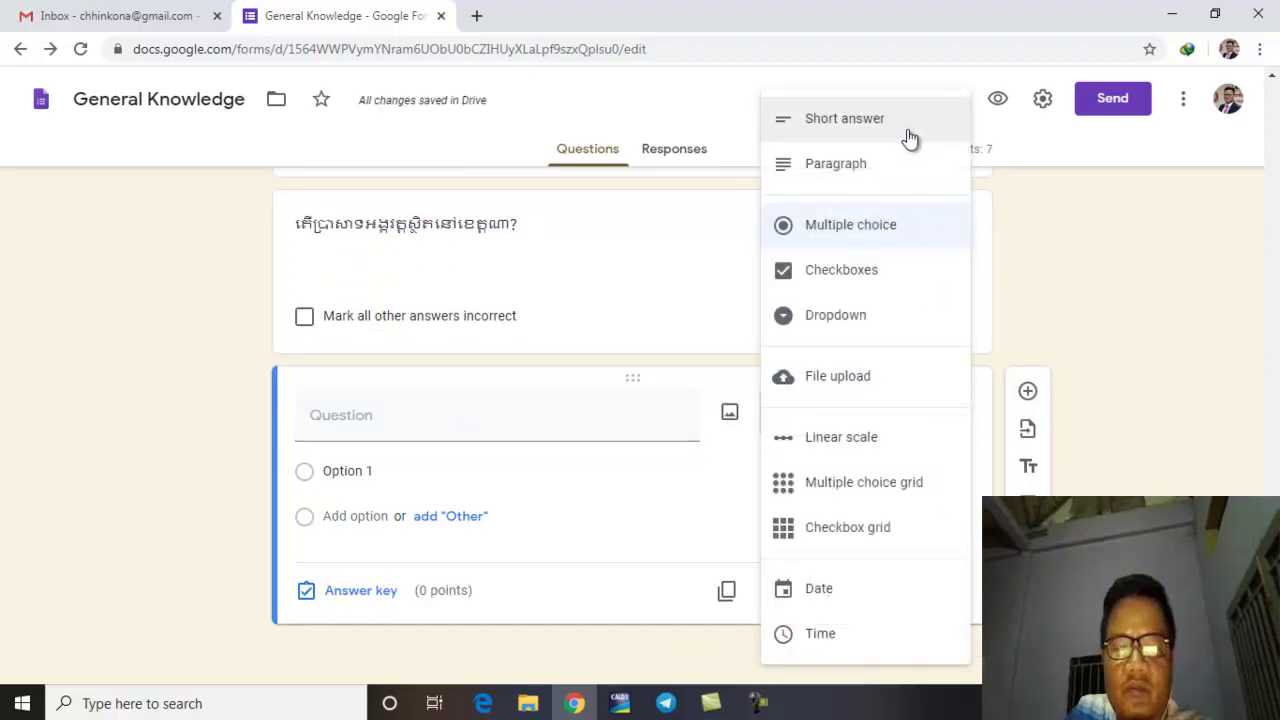
left_click(870, 166)
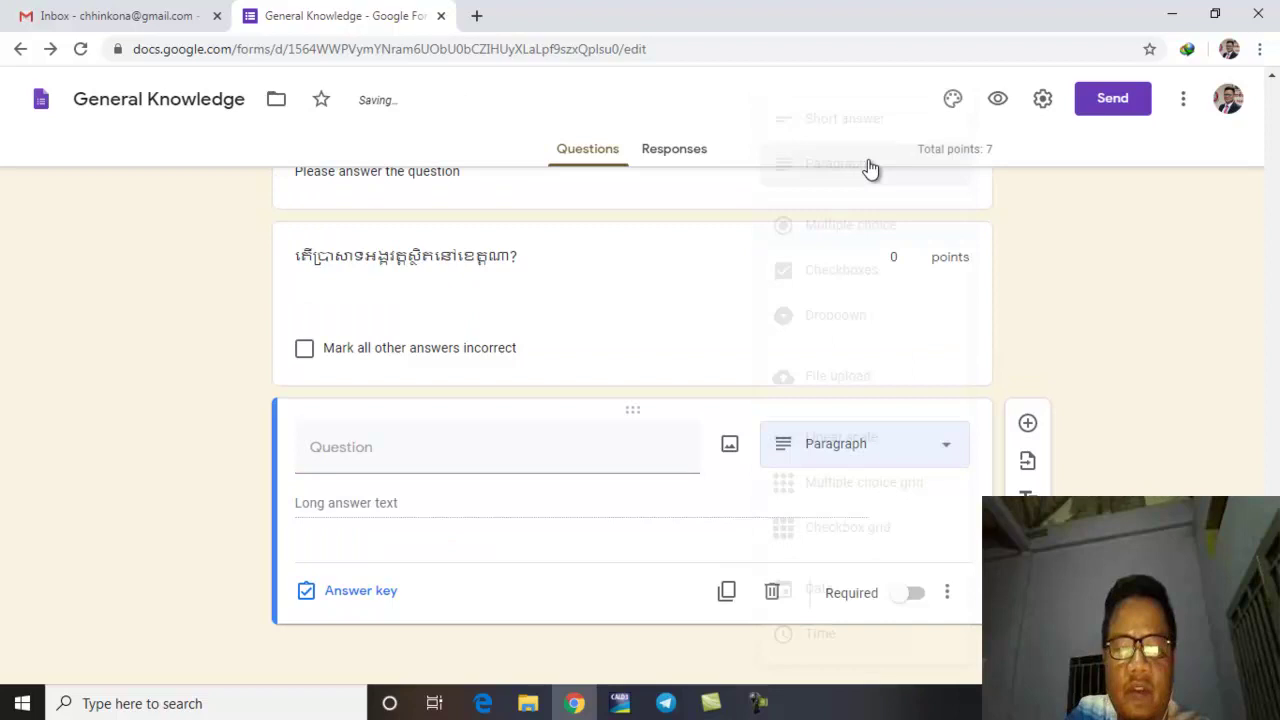
left_click(469, 457)
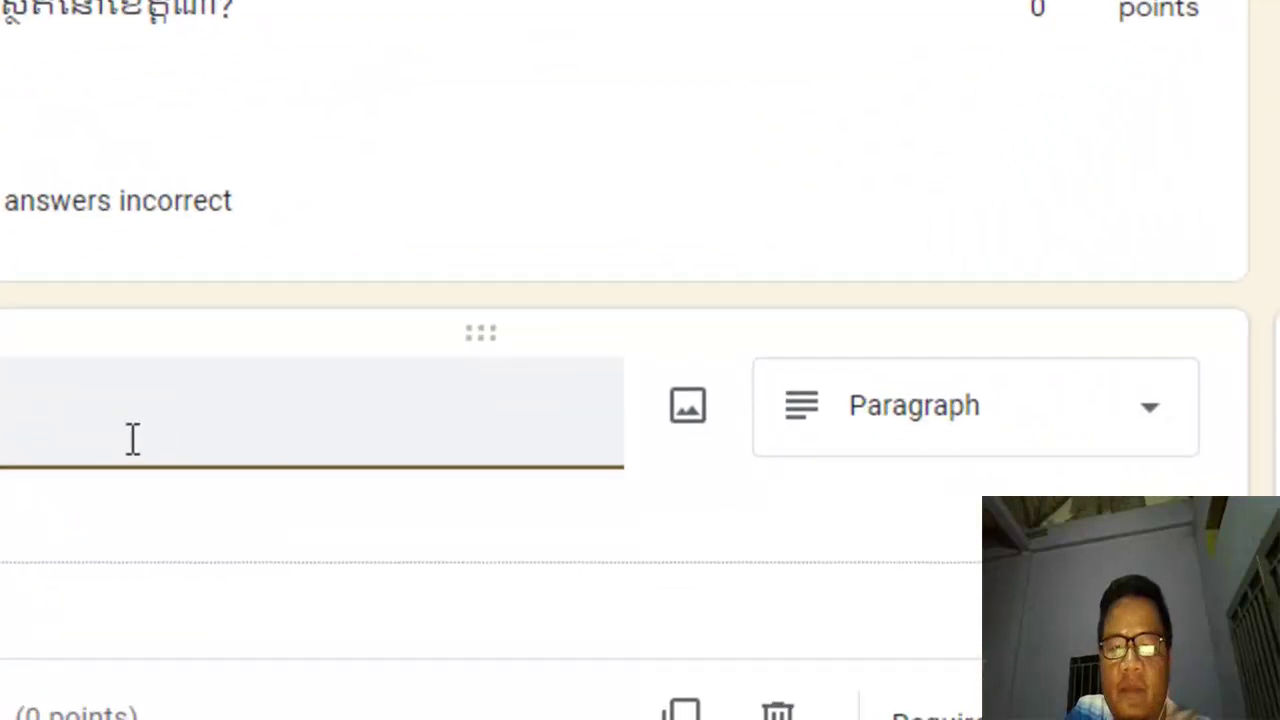
type("ចូររៀបរាប់ពីប្រទេសក")
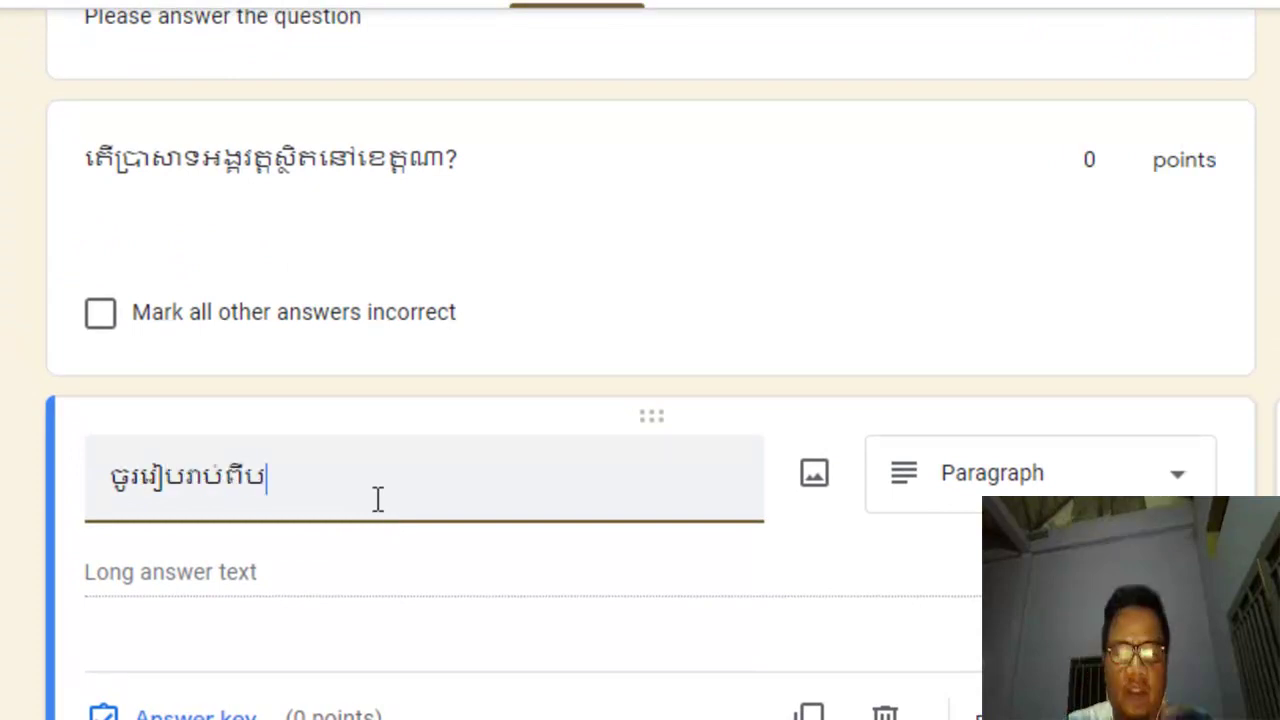
key("BackSpace")
key("BackSpace")
key("BackSpace")
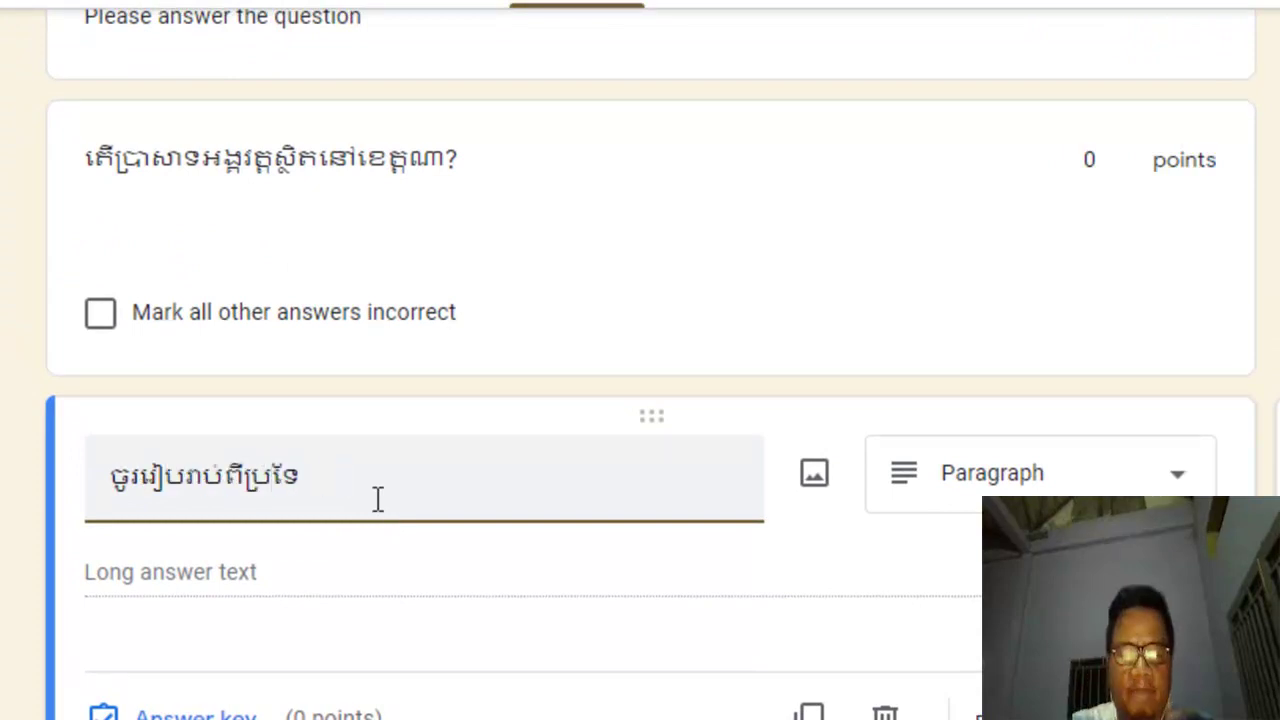
type("េសកម្ពុជា។")
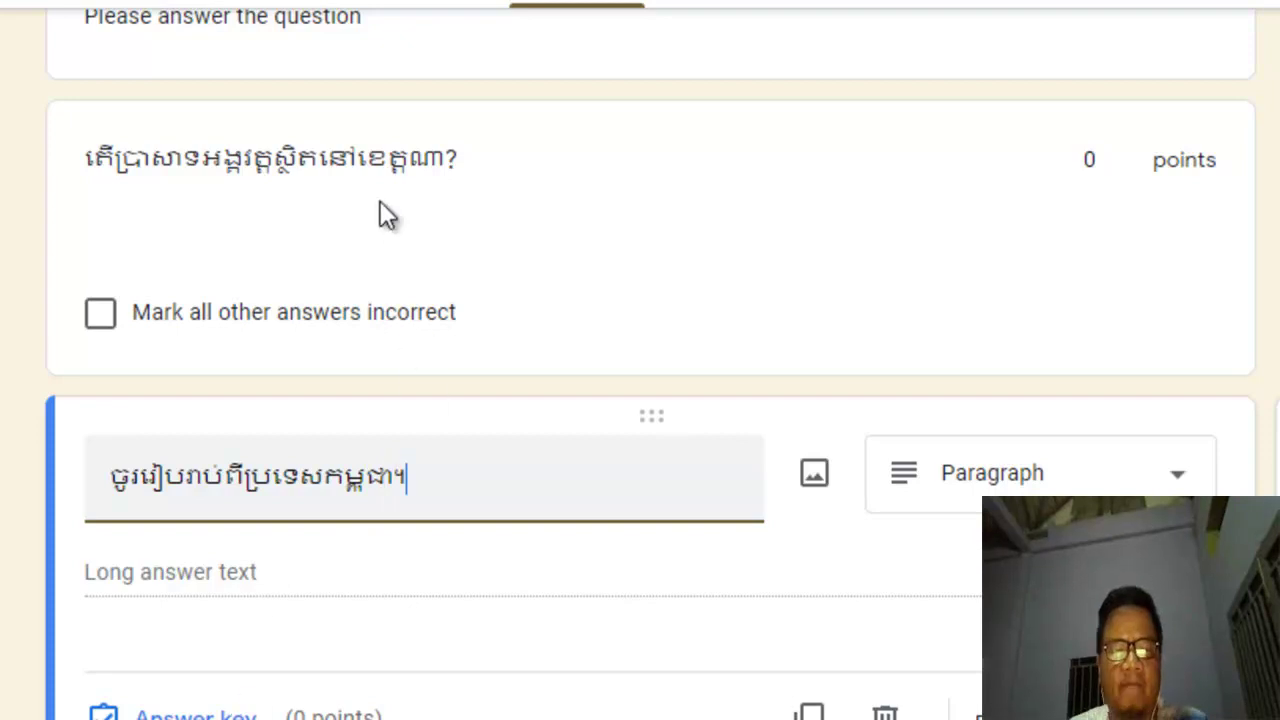
left_click(190, 714)
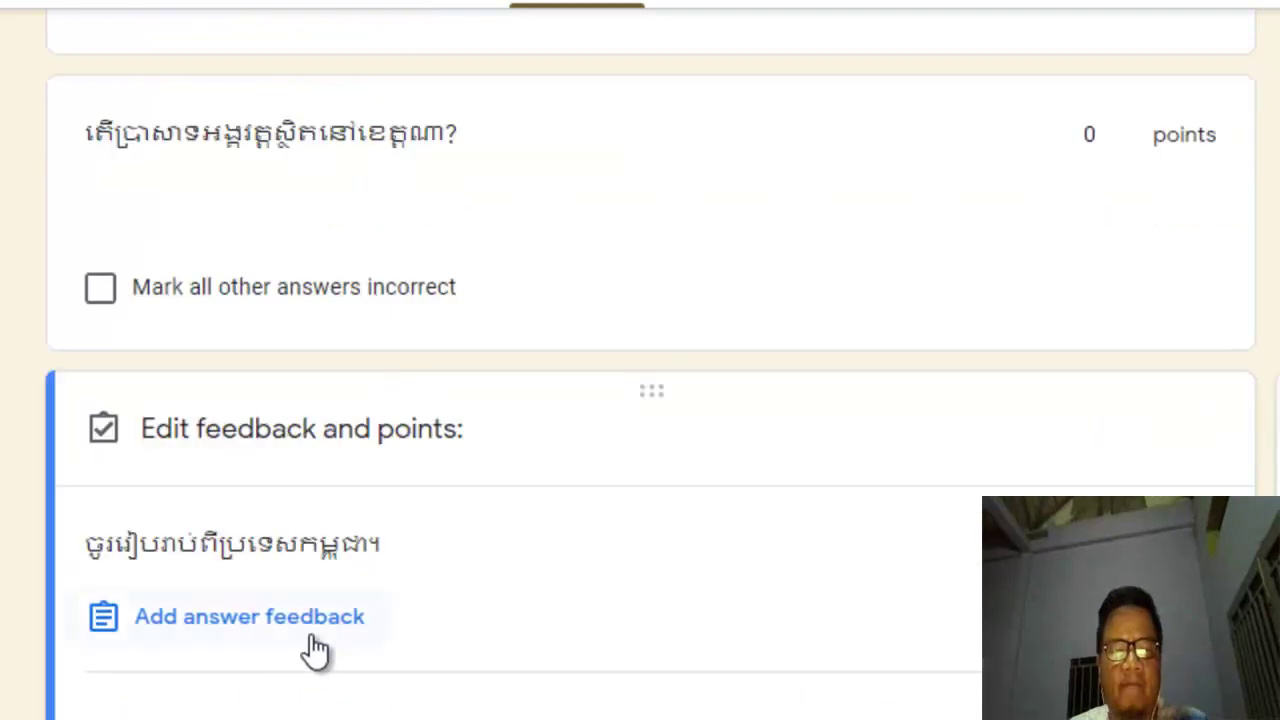
Step: Open the answer feedback box twice and discard it without adding any feedback
left_click(318, 628)
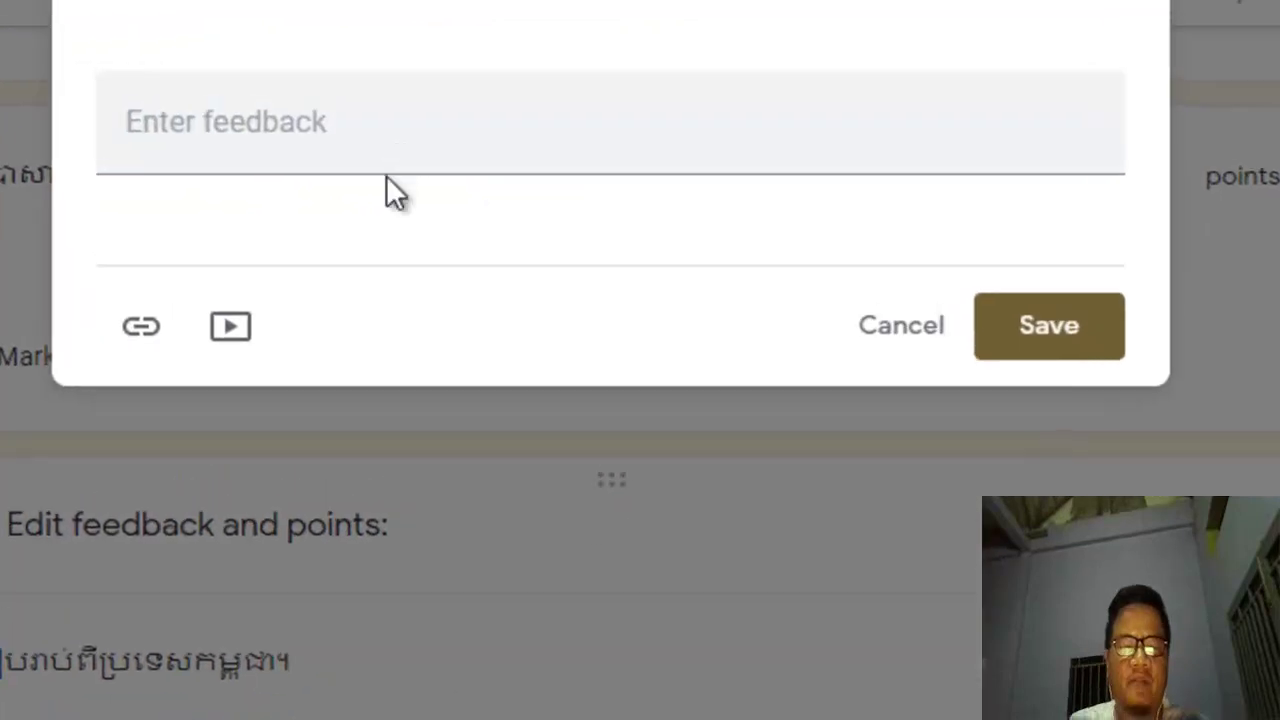
left_click(460, 106)
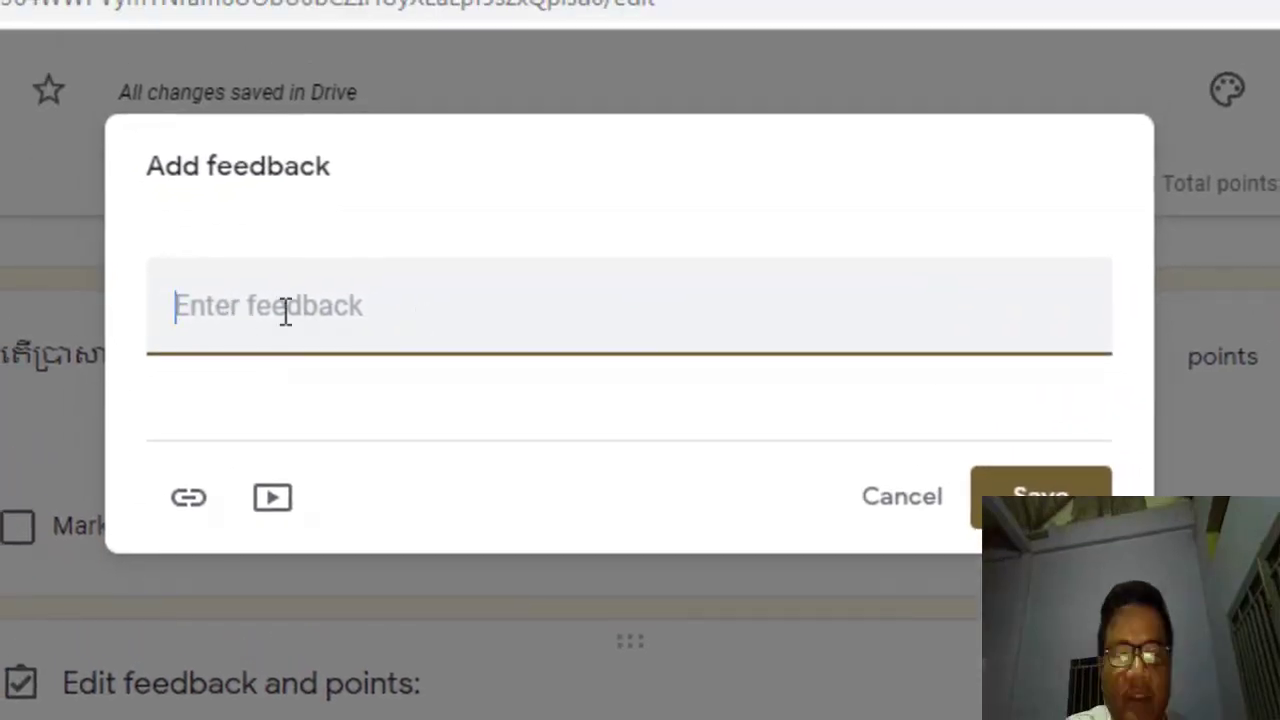
left_click(912, 497)
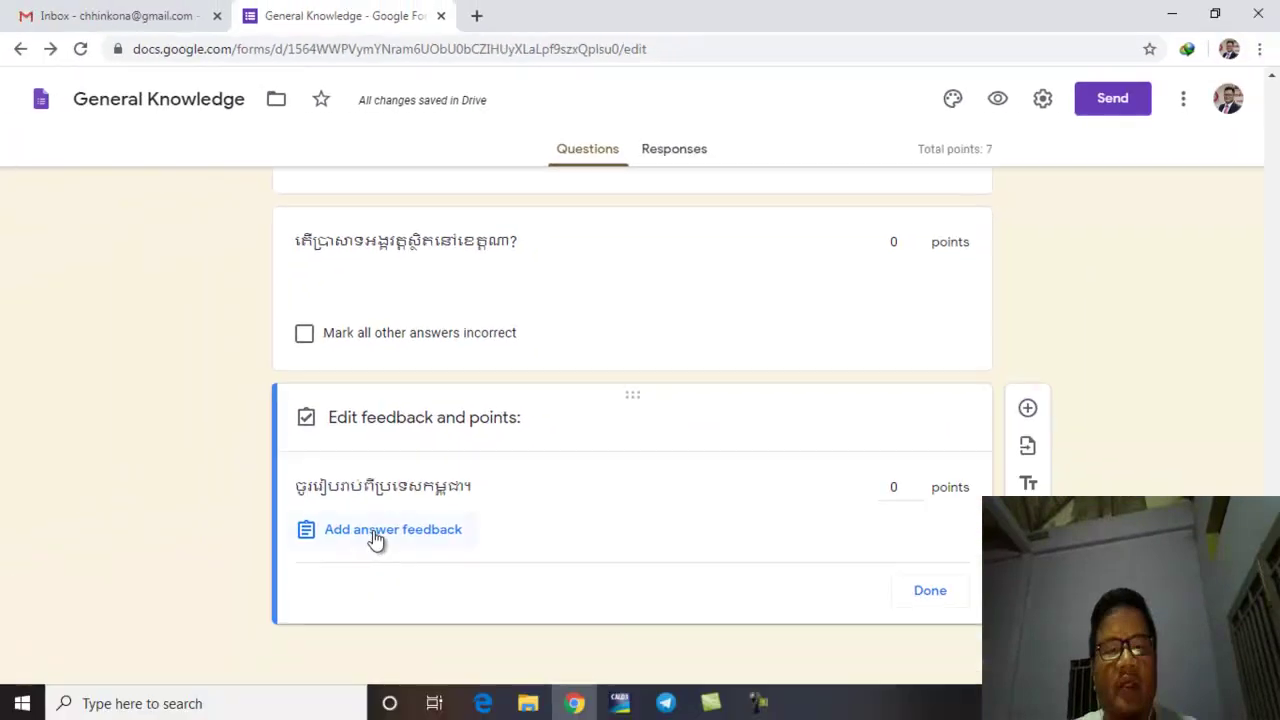
left_click(374, 531)
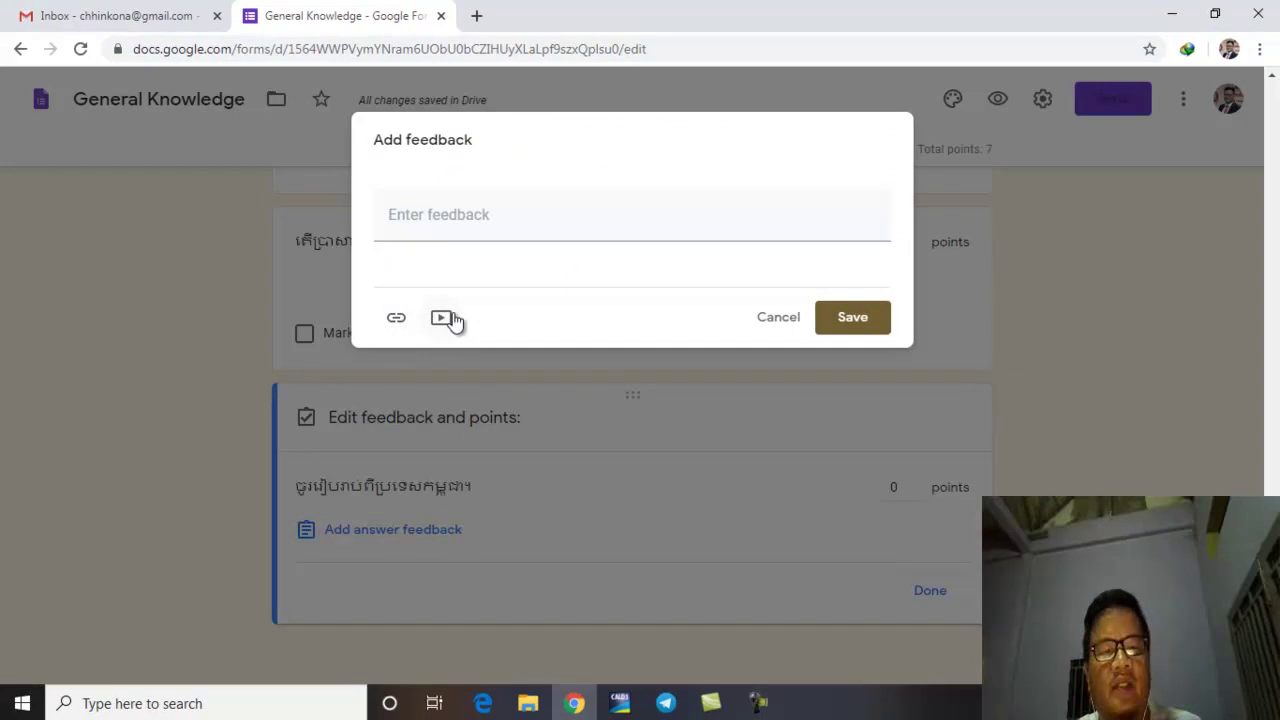
left_click(533, 226)
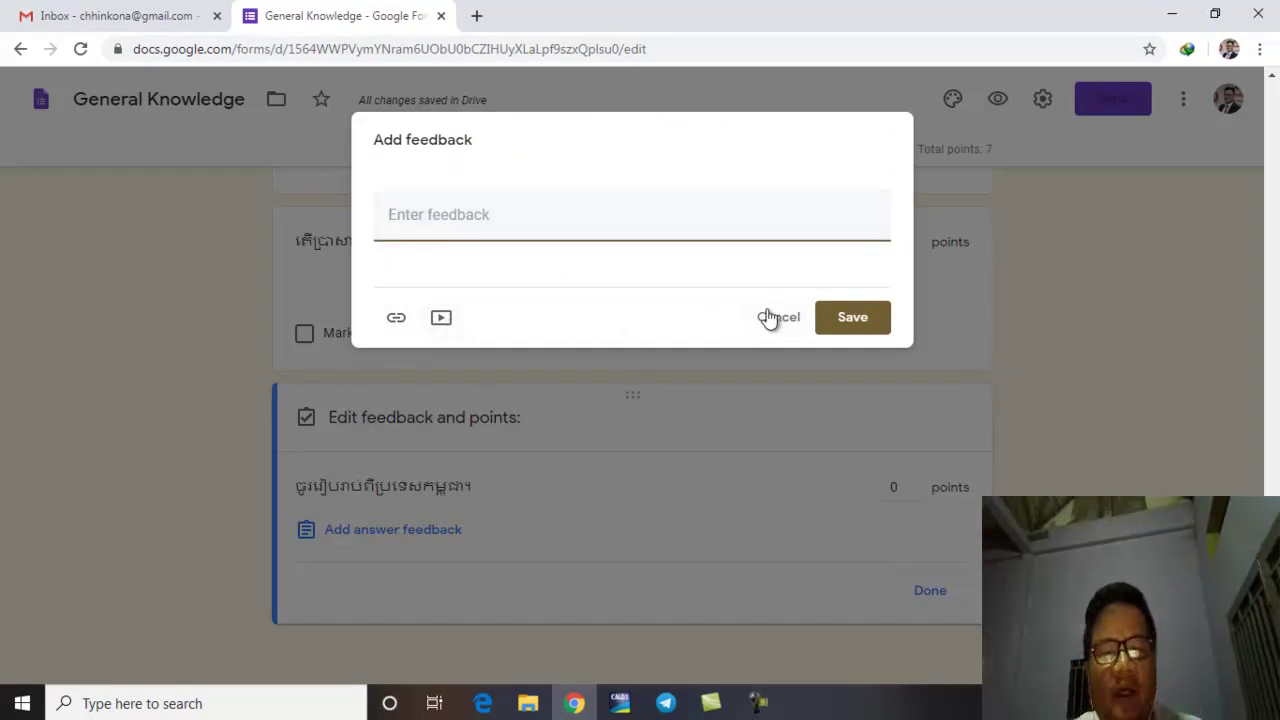
left_click(790, 332)
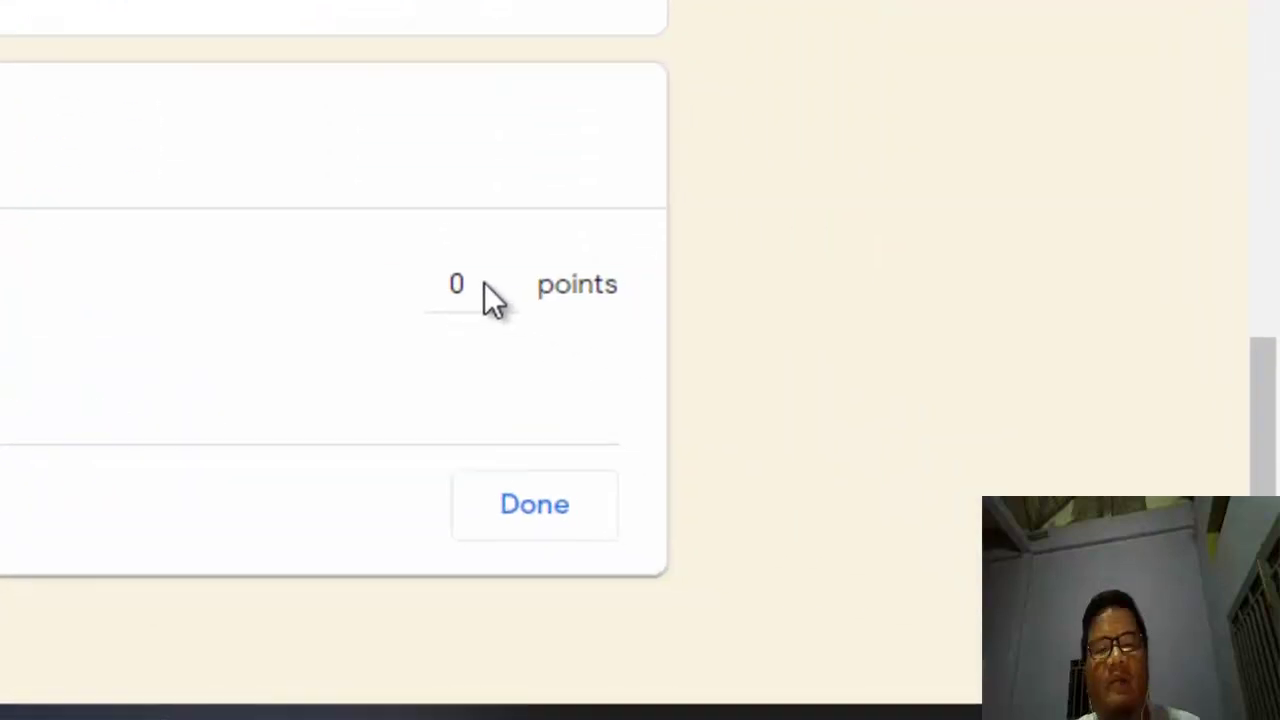
Step: Raise the Cambodia paragraph question's points to 10
left_click(488, 282)
left_click(503, 277)
left_click(503, 277)
left_click(503, 277)
left_click(503, 277)
left_click(503, 277)
left_click(503, 277)
left_click(503, 277)
left_click(503, 277)
left_click(503, 277)
left_click(503, 277)
scroll(497, 9, "up", 1)
scroll(434, 57, "up", 3)
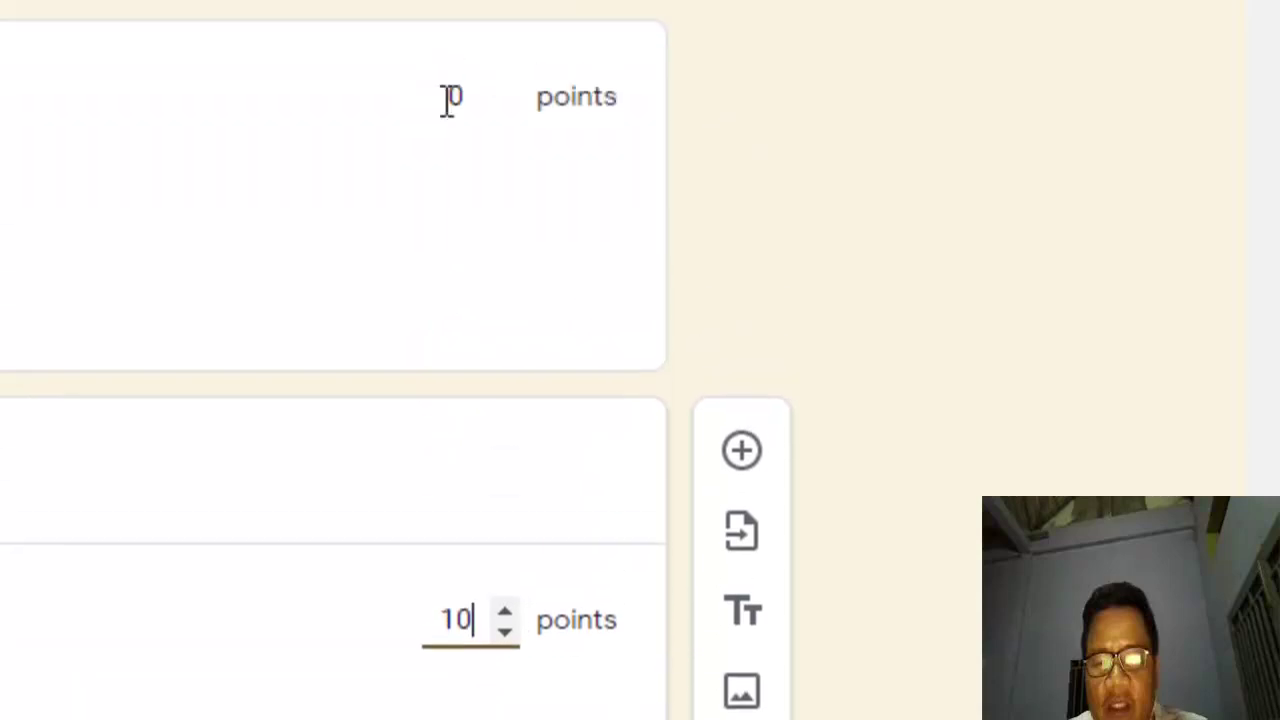
Step: Set the Angkor Wat short-answer question to 3 points and finish its answer key
left_click(506, 124)
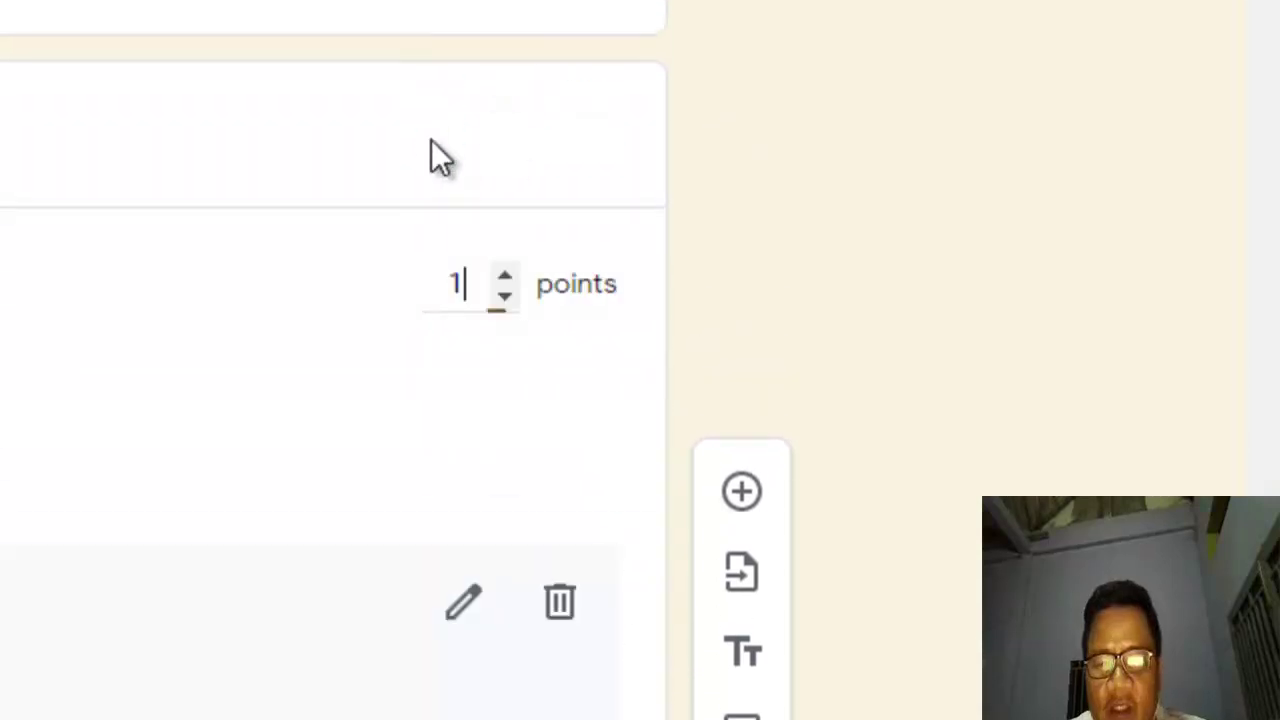
left_click(505, 293)
left_click(505, 274)
left_click(505, 274)
left_click(505, 274)
left_click(505, 274)
left_click(505, 274)
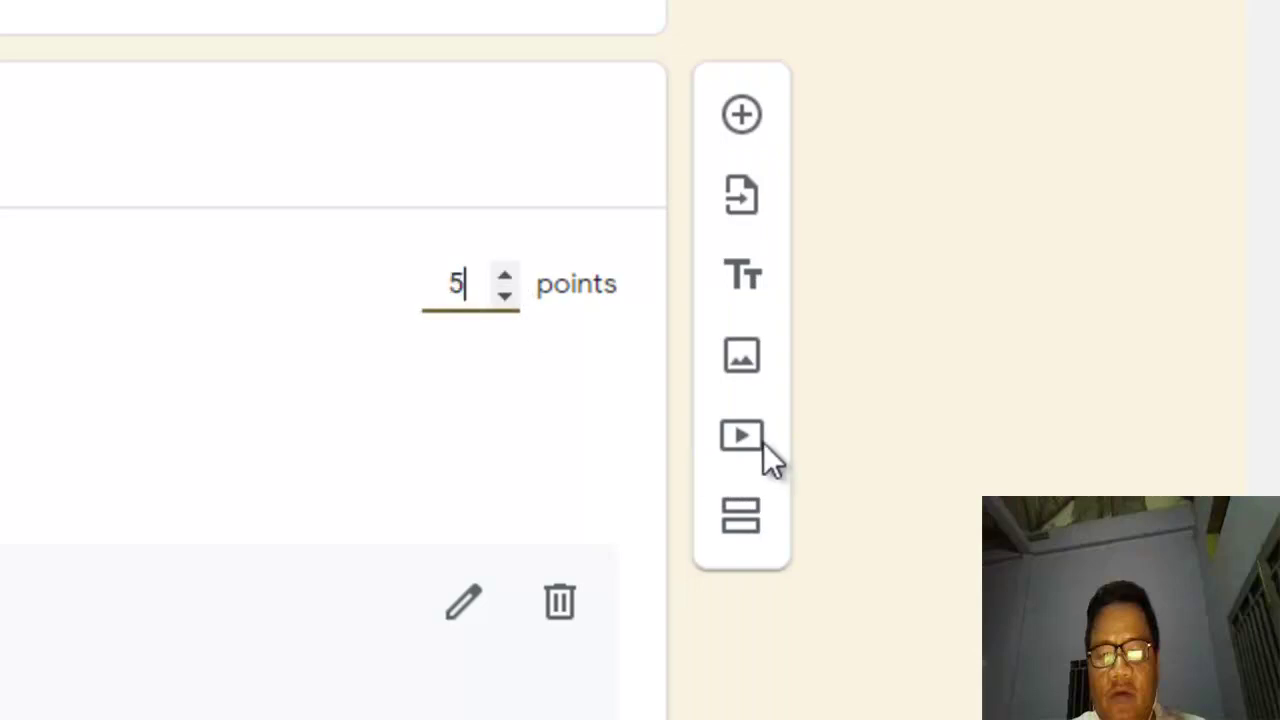
left_click(507, 296)
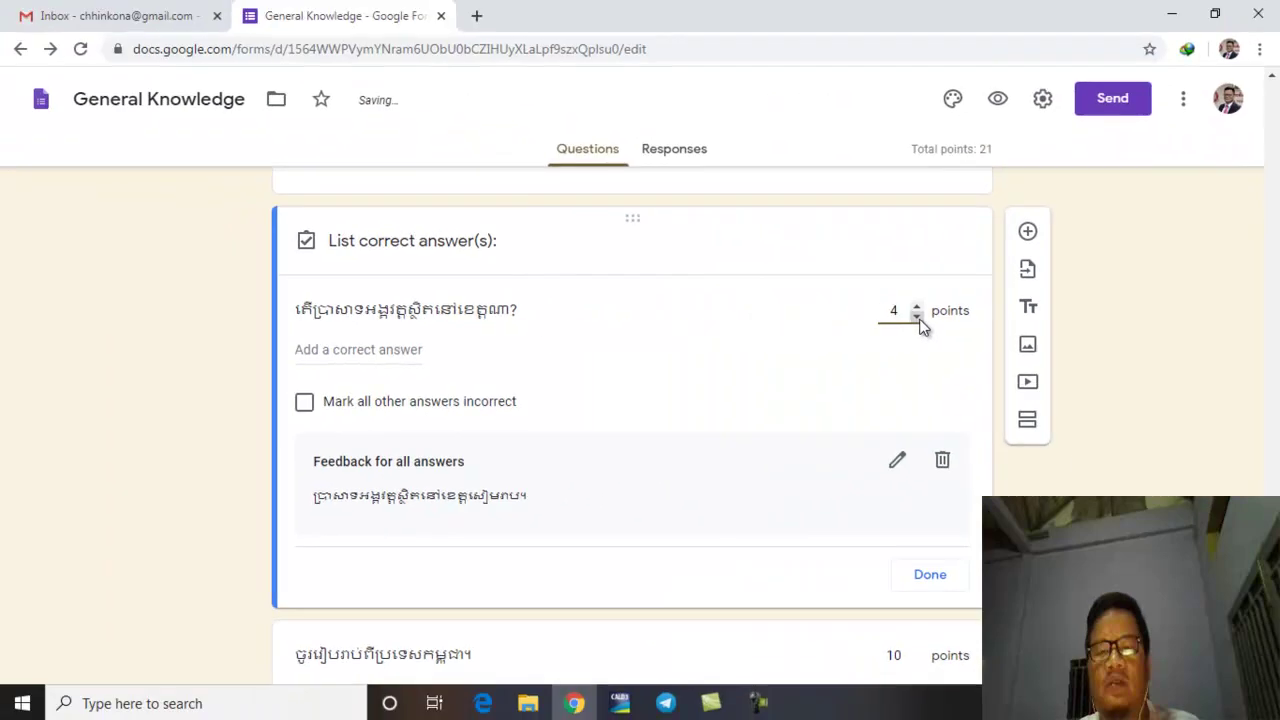
scroll(1014, 357, "down", 1)
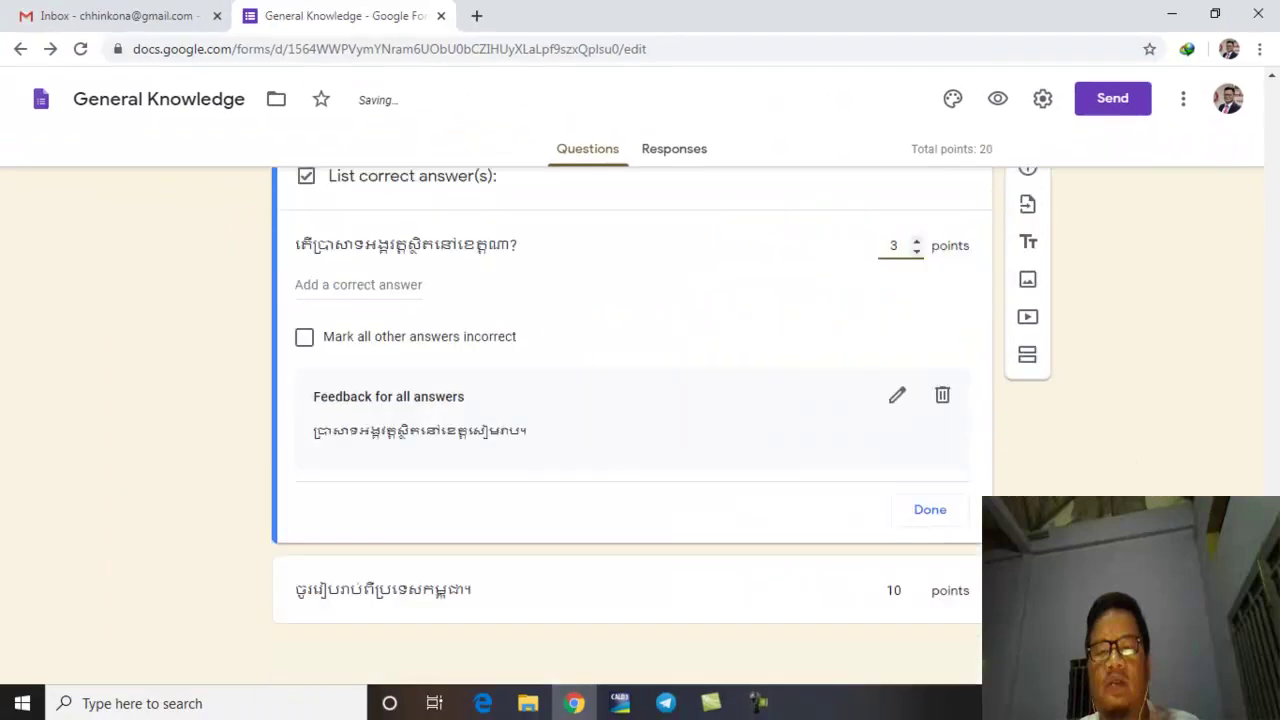
left_click(930, 512)
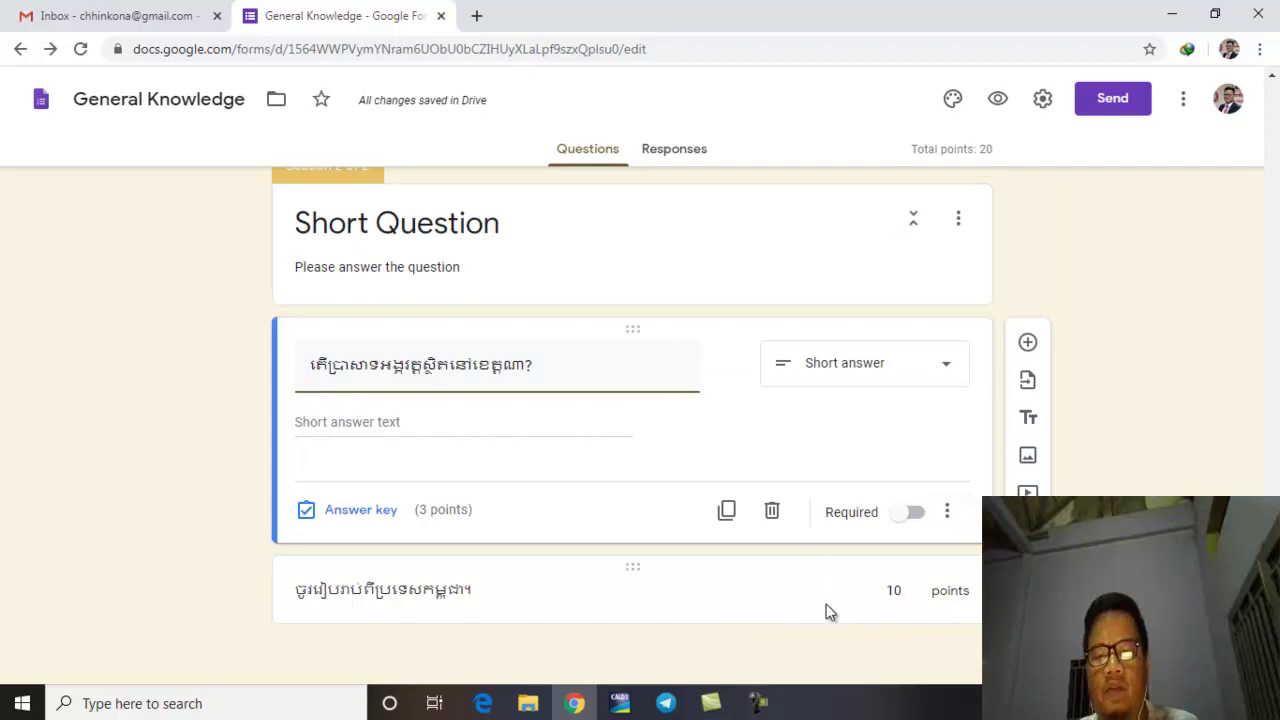
Step: Open Insert image for the short-answer question and close it without adding an image
scroll(1266, 374, "up", 15)
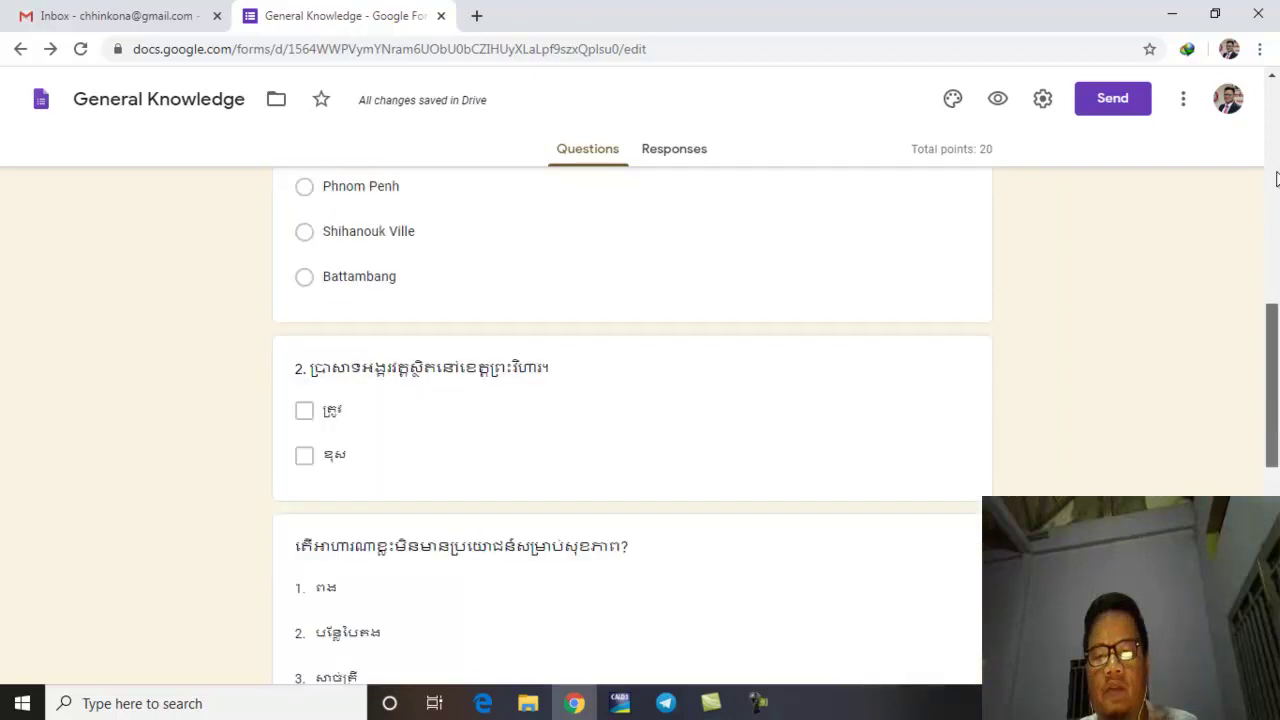
scroll(1266, 374, "down", 15)
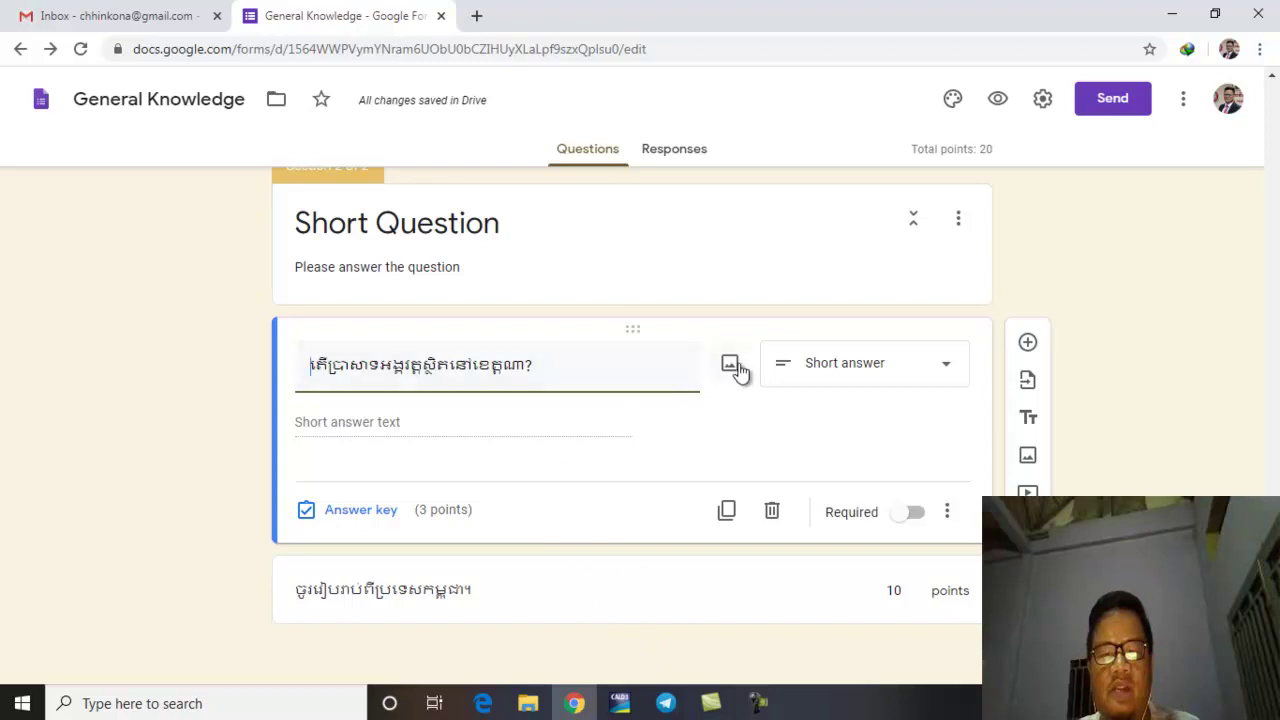
left_click(733, 366)
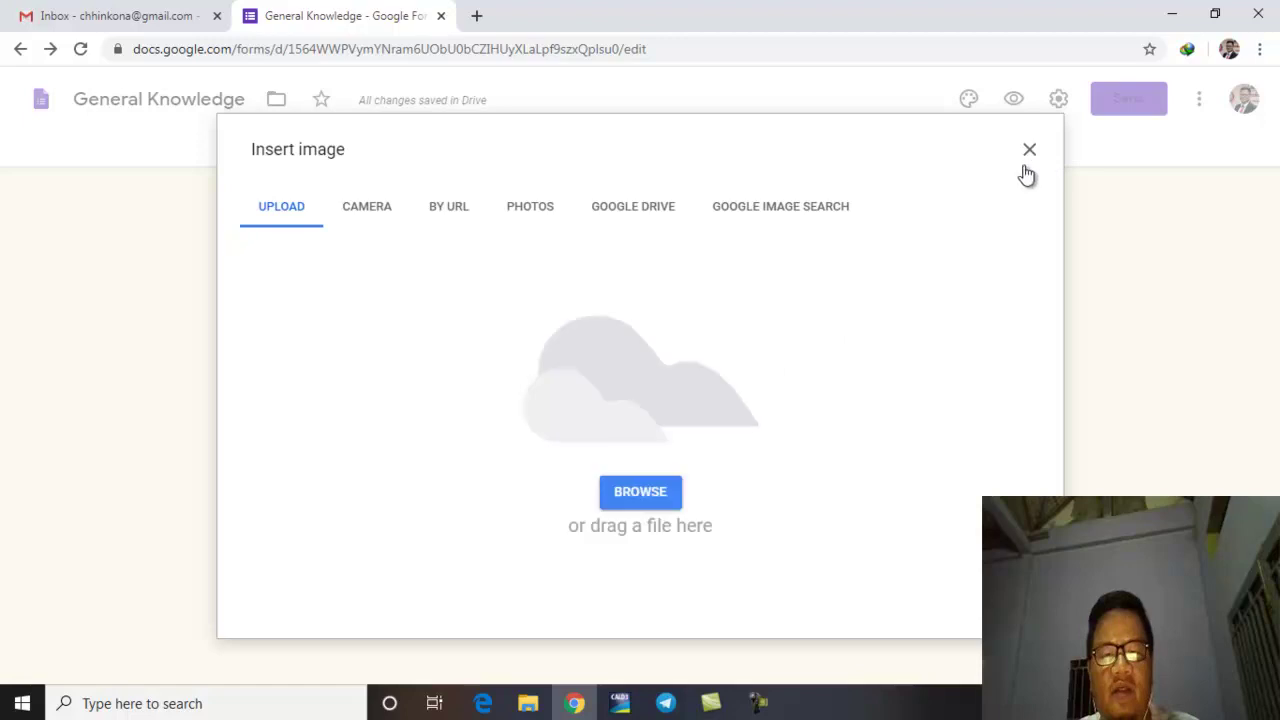
left_click(1030, 152)
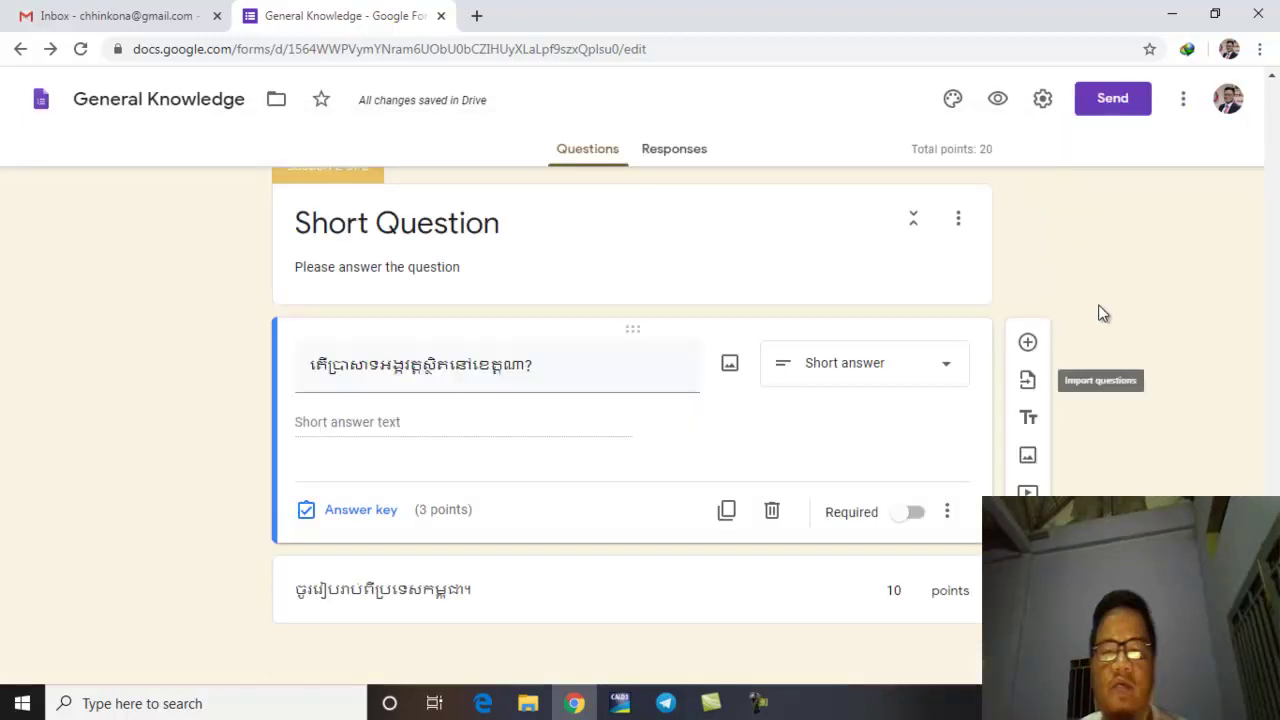
Step: Preview the quiz and fill in the respondent's email address and name
left_click(997, 100)
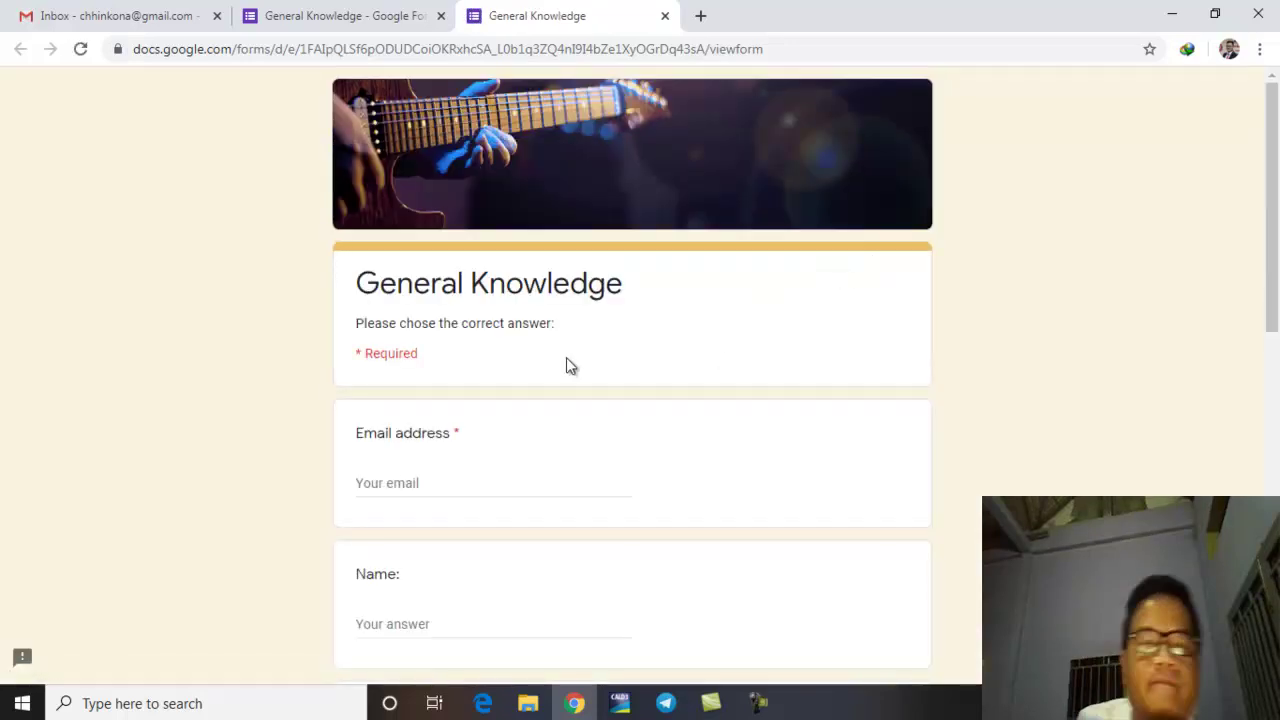
left_click(387, 485)
type("ចហហ")
key("BackSpace")
key("BackSpace")
key("BackSpace")
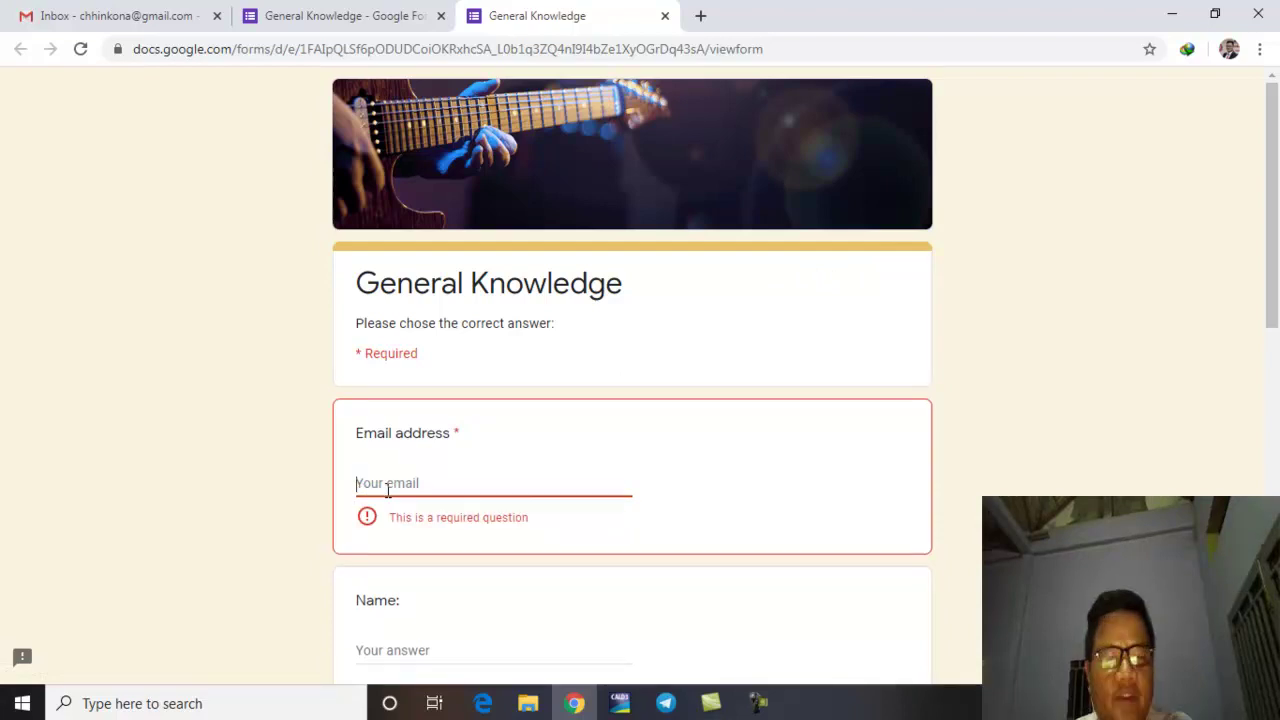
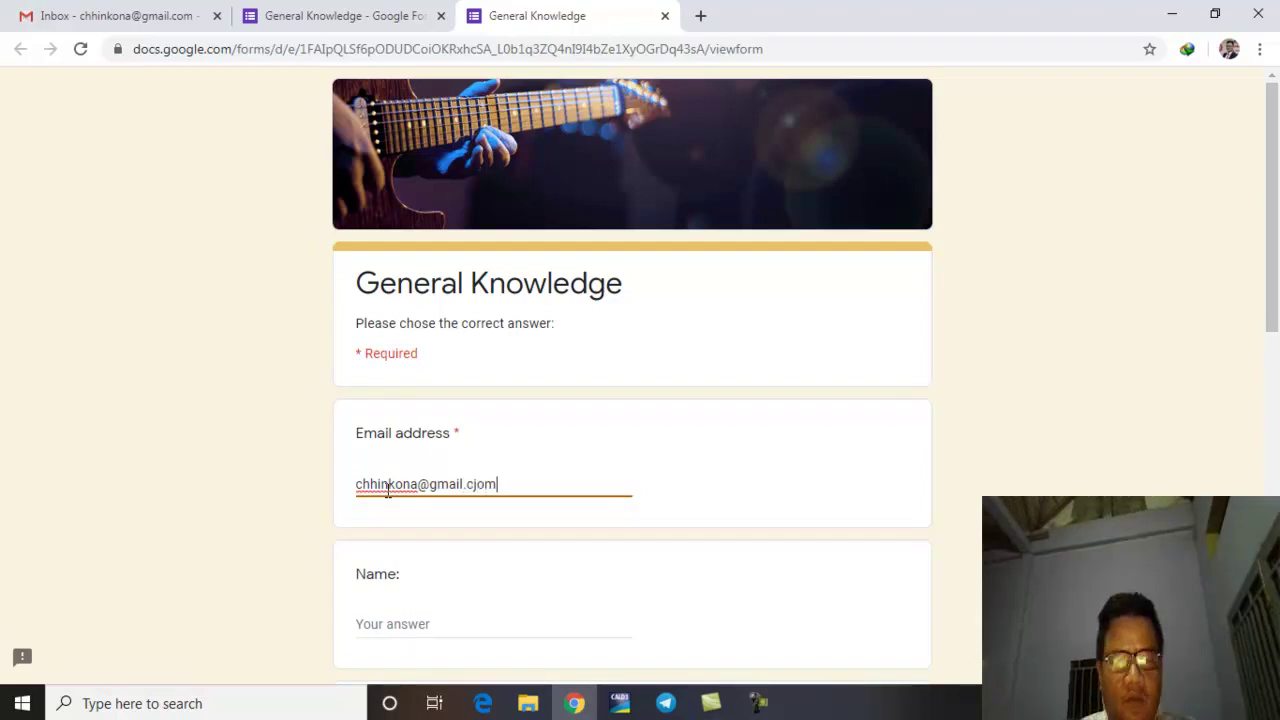
left_click(461, 621)
left_click(461, 621)
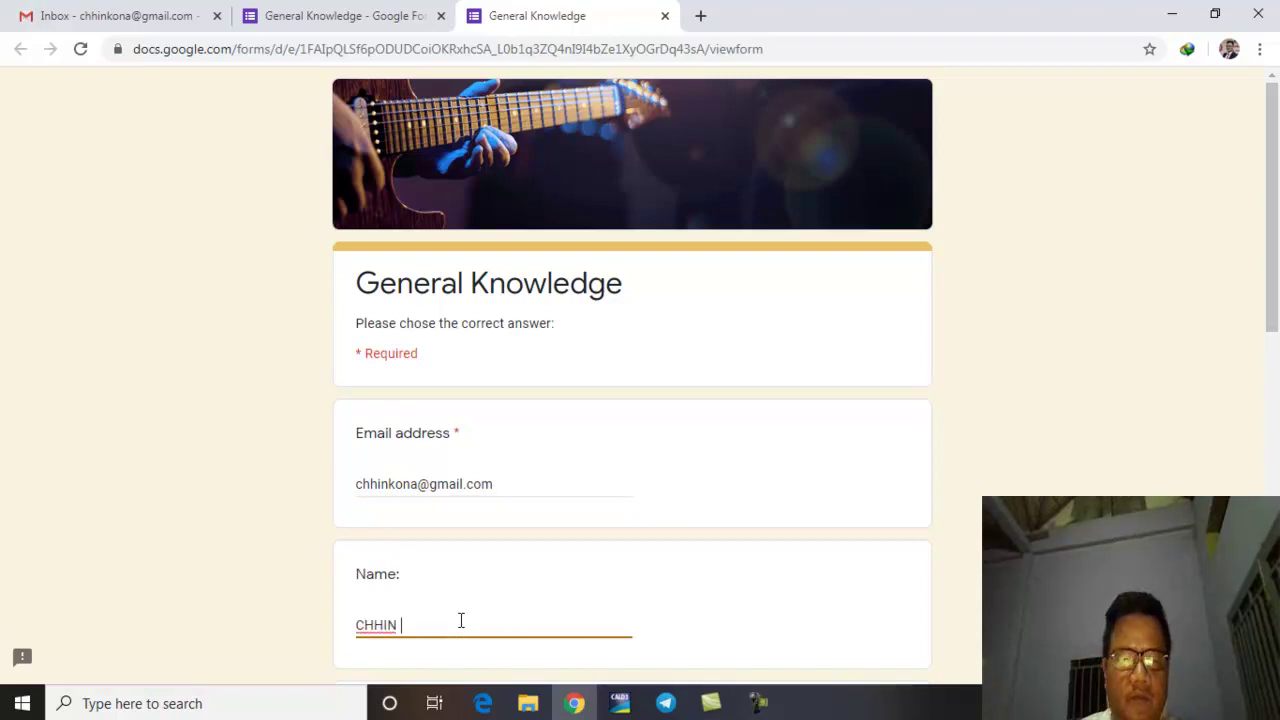
Step: Answer Siem Reap, ខុស and សាច់ត្រី for questions 1–3, then go to the next section
scroll(673, 555, "down", 6)
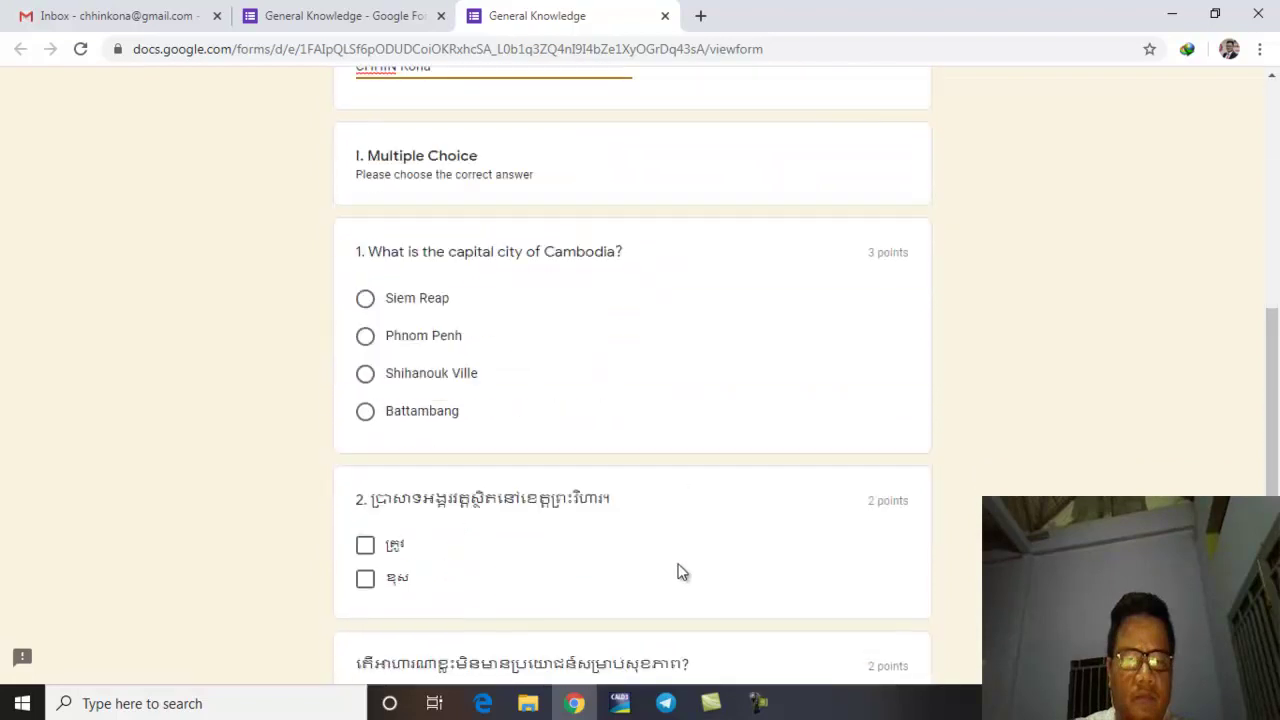
scroll(698, 560, "up", 1)
left_click(405, 330)
left_click(400, 296)
left_click(442, 584)
scroll(609, 535, "down", 3)
left_click(510, 460)
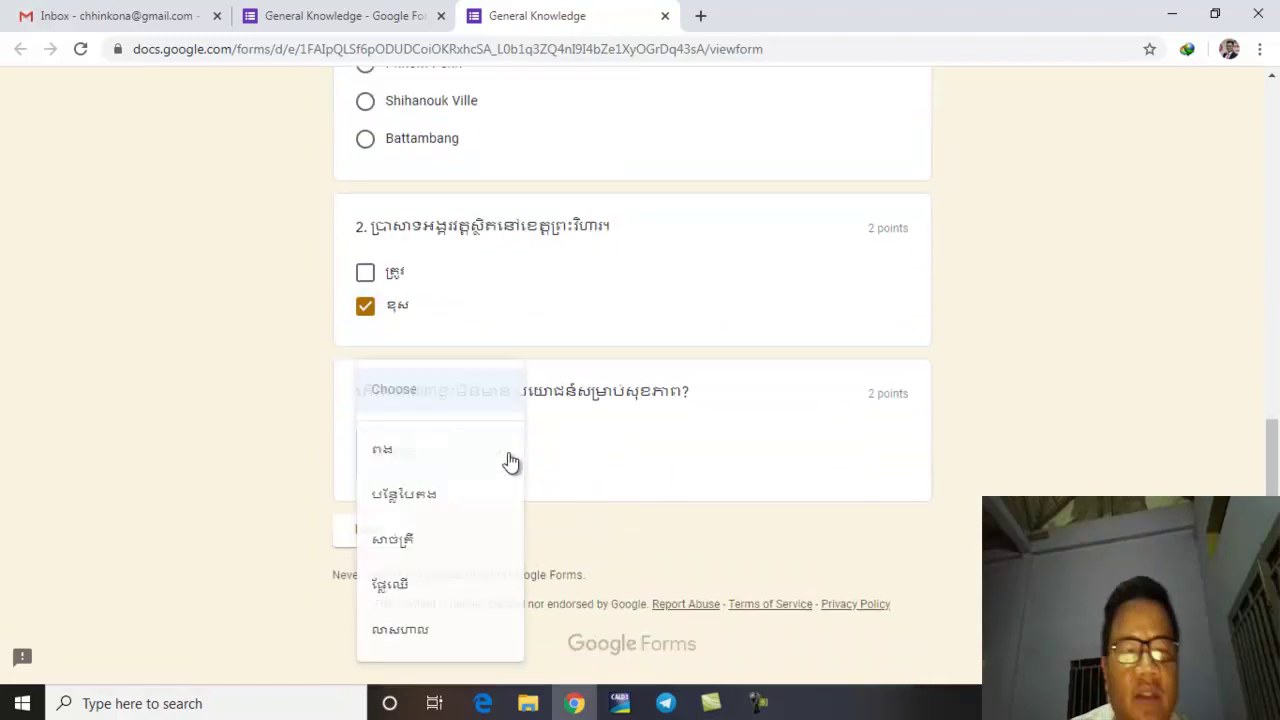
left_click(391, 556)
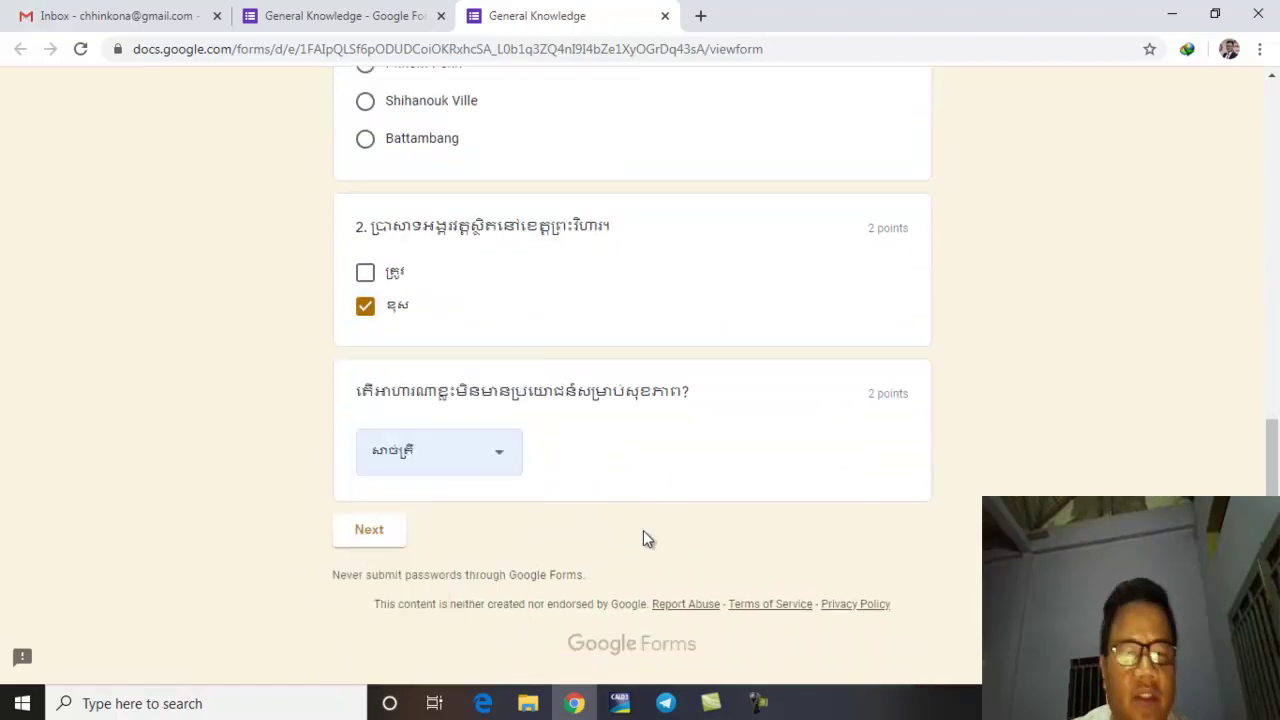
left_click(388, 545)
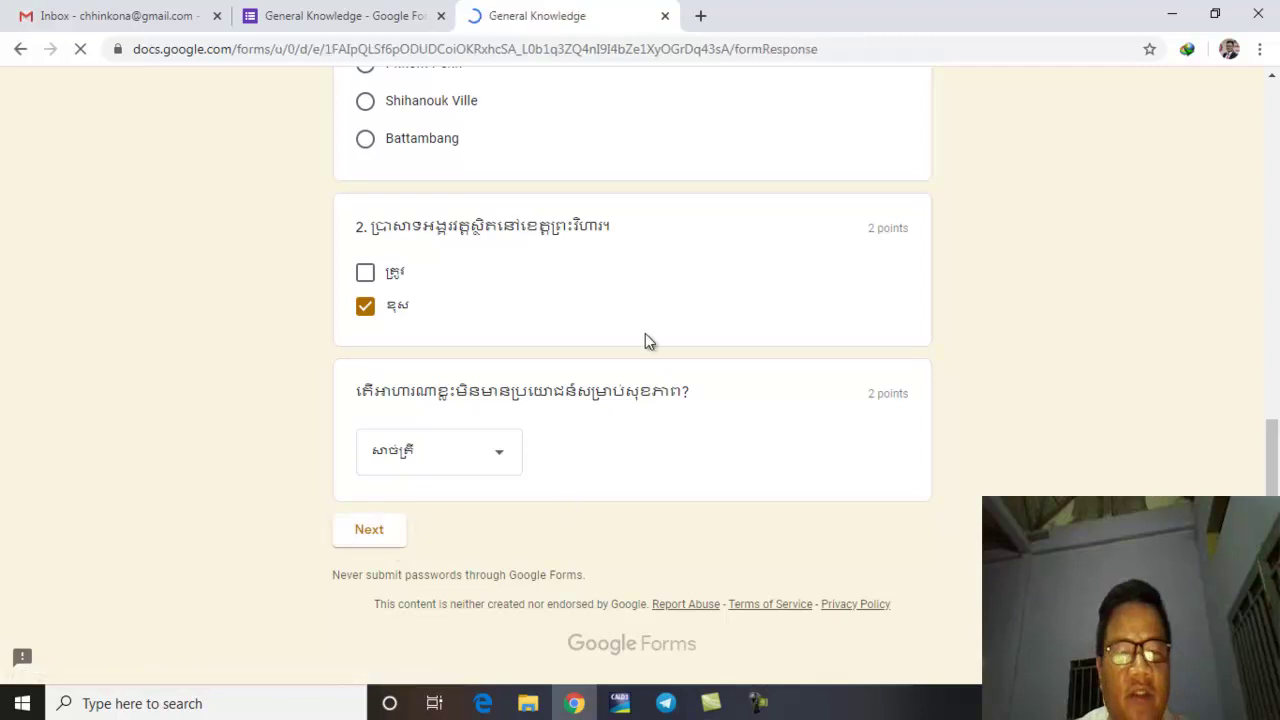
Step: Answer សៀមរាប for the Angkor Wat question, describe Cambodia in Khmer, and submit
scroll(580, 429, "down", 1)
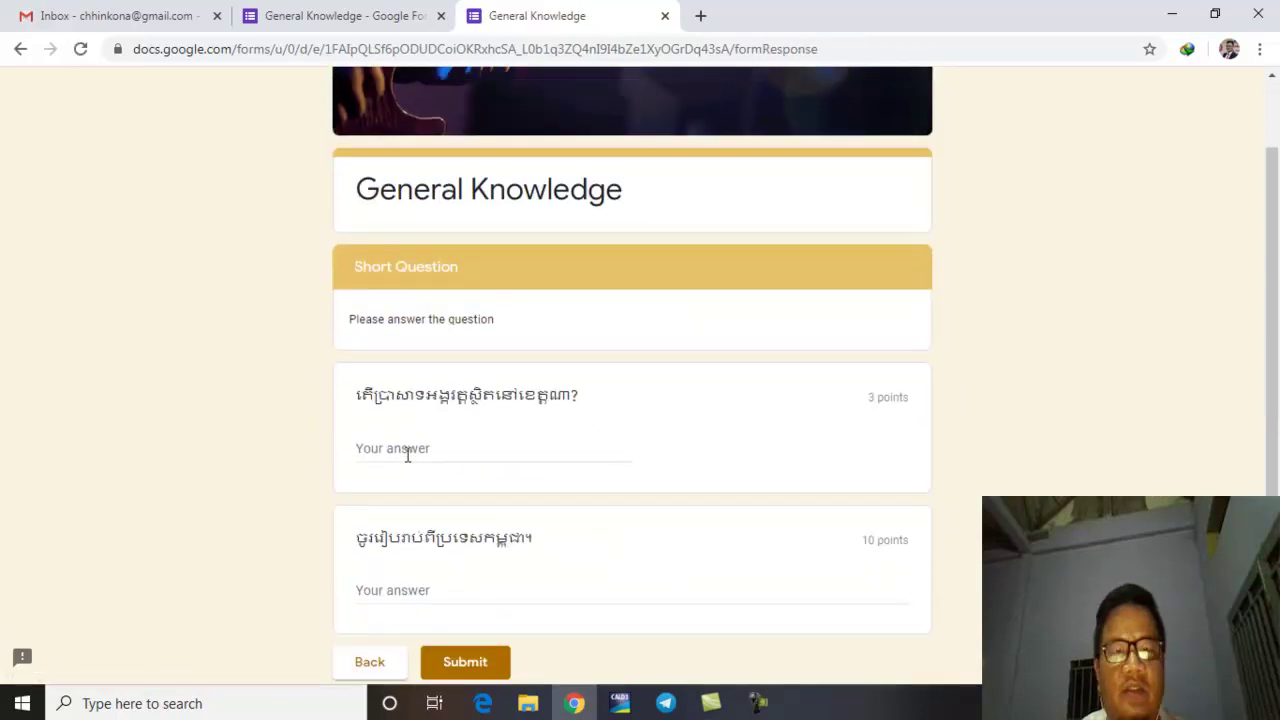
left_click(410, 450)
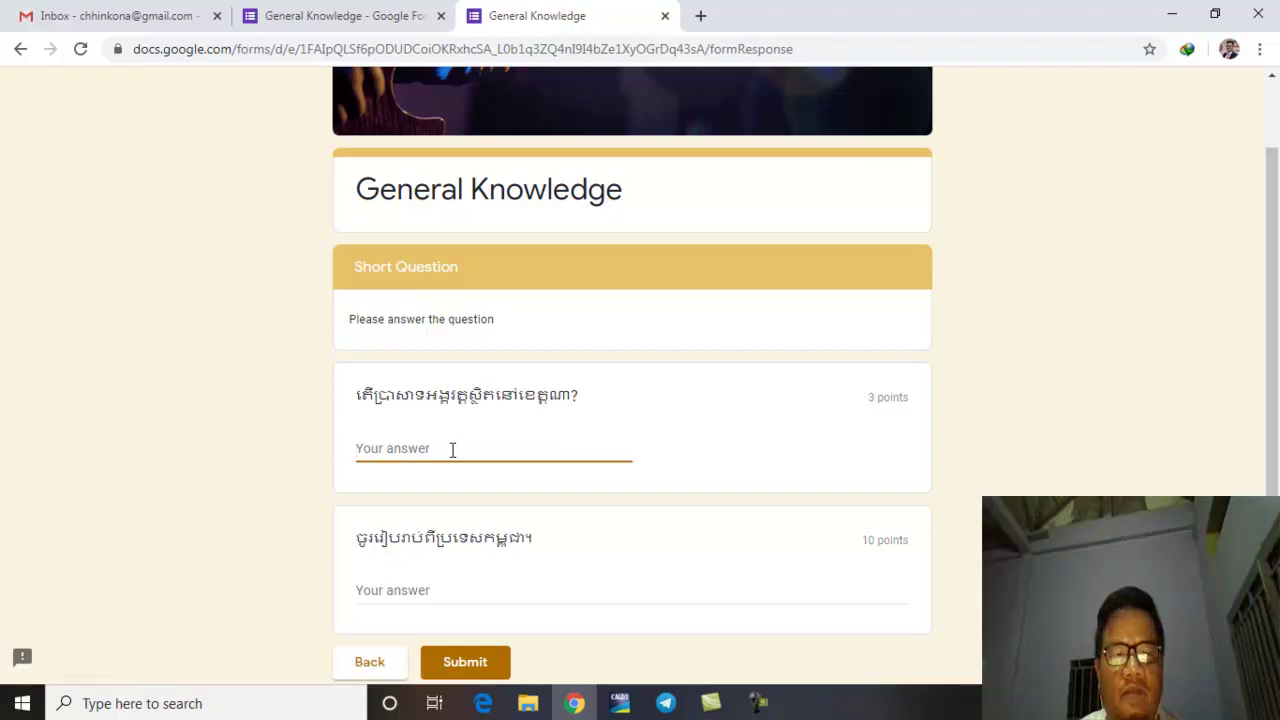
type("សៀ")
type("មរាប")
left_click(123, 526)
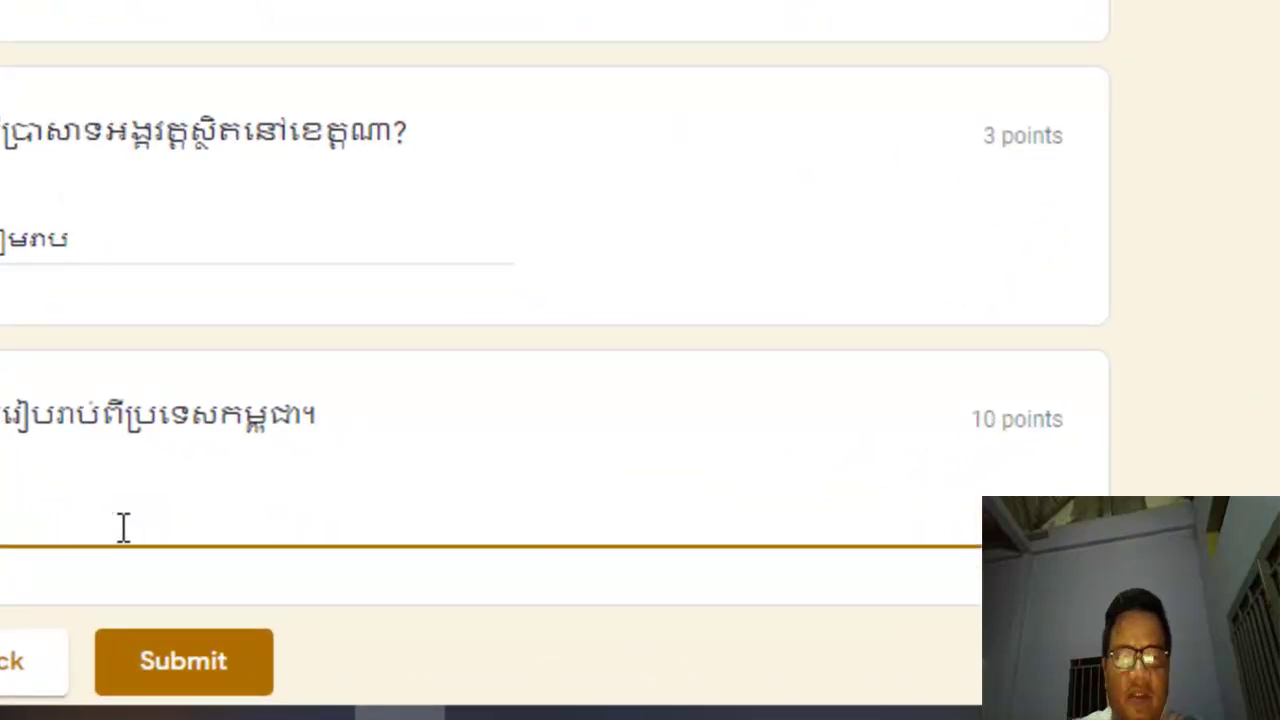
type("ទេស")
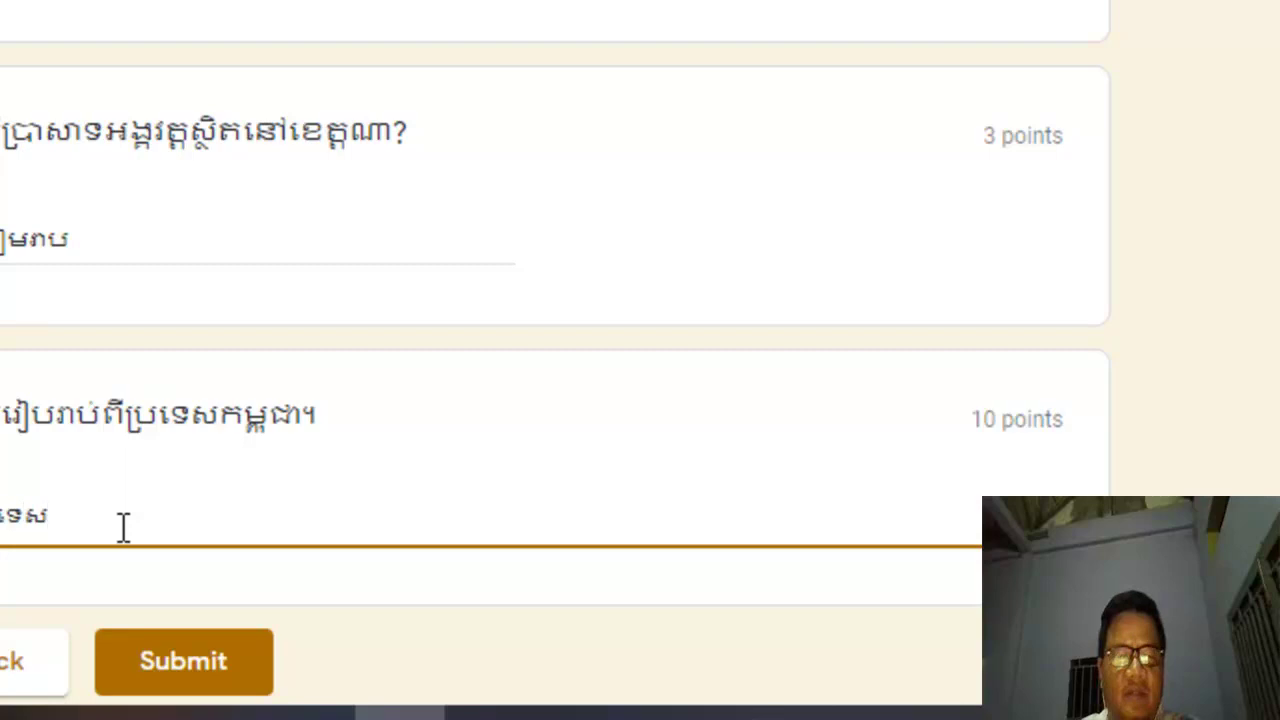
type("ពោពេ")
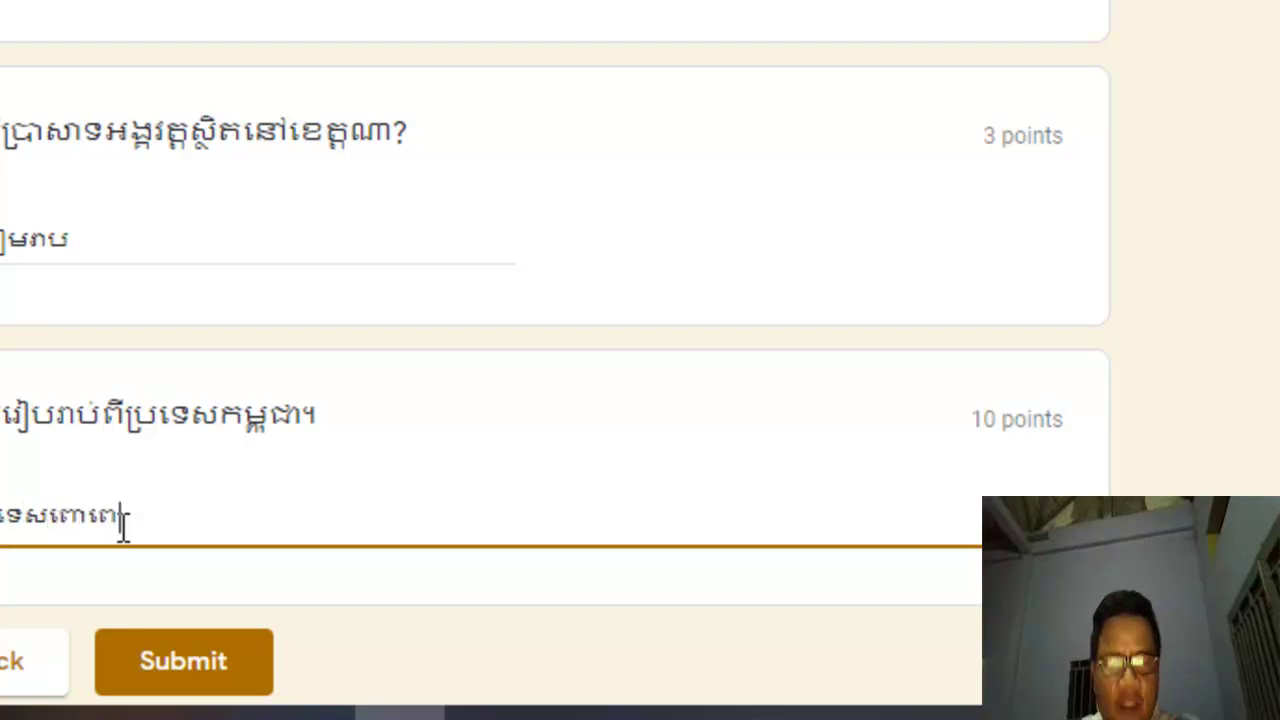
type("ញដោយក្ត")
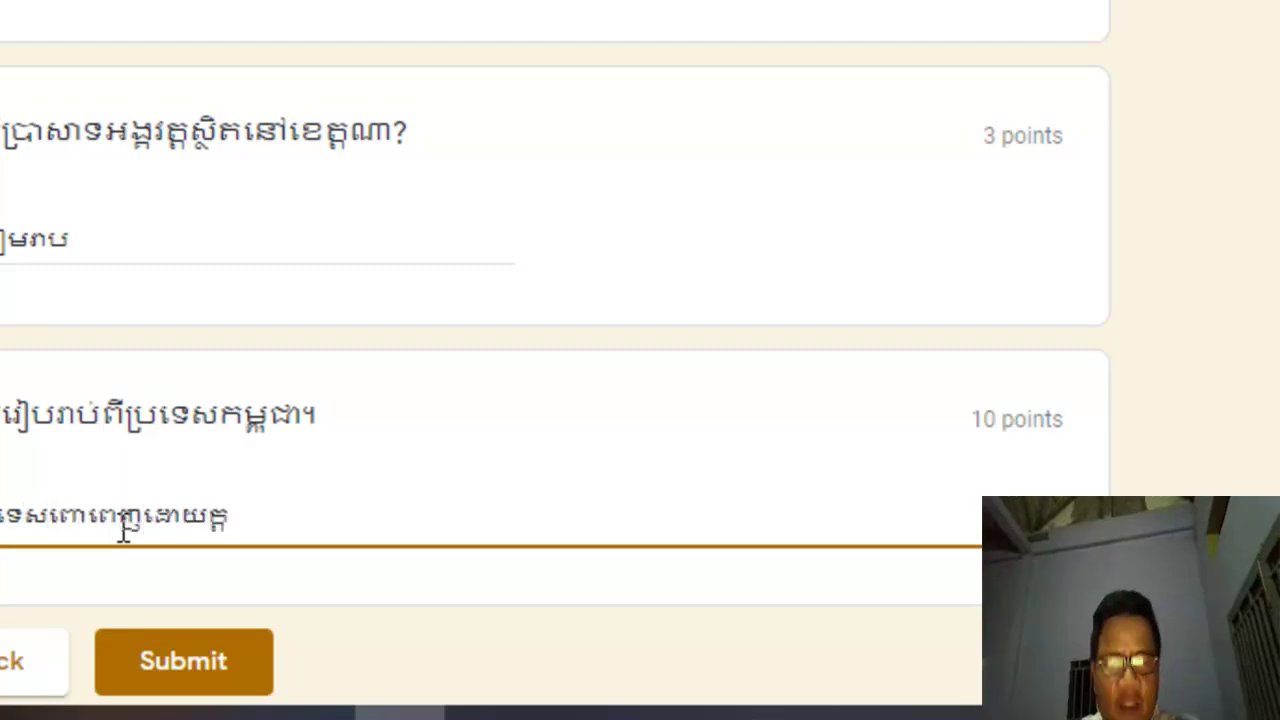
type("ីស្រា")
key("BackSpace")
type("លាញ...")
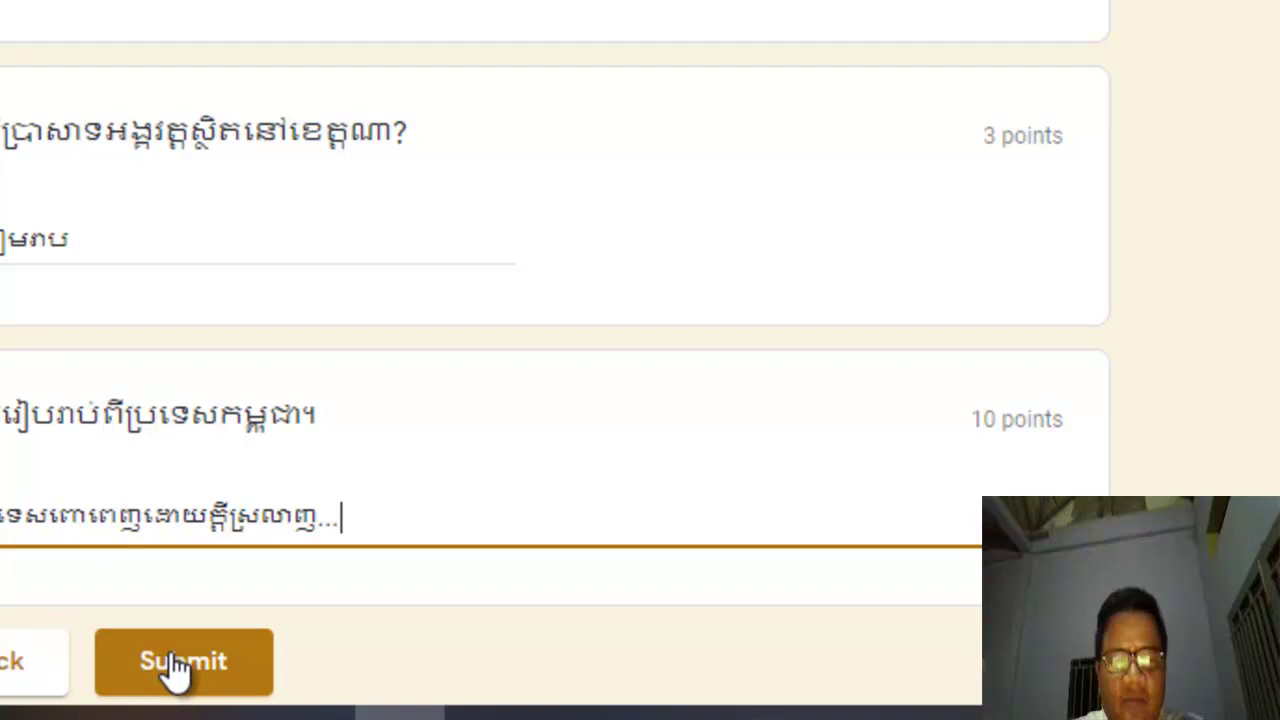
left_click(175, 665)
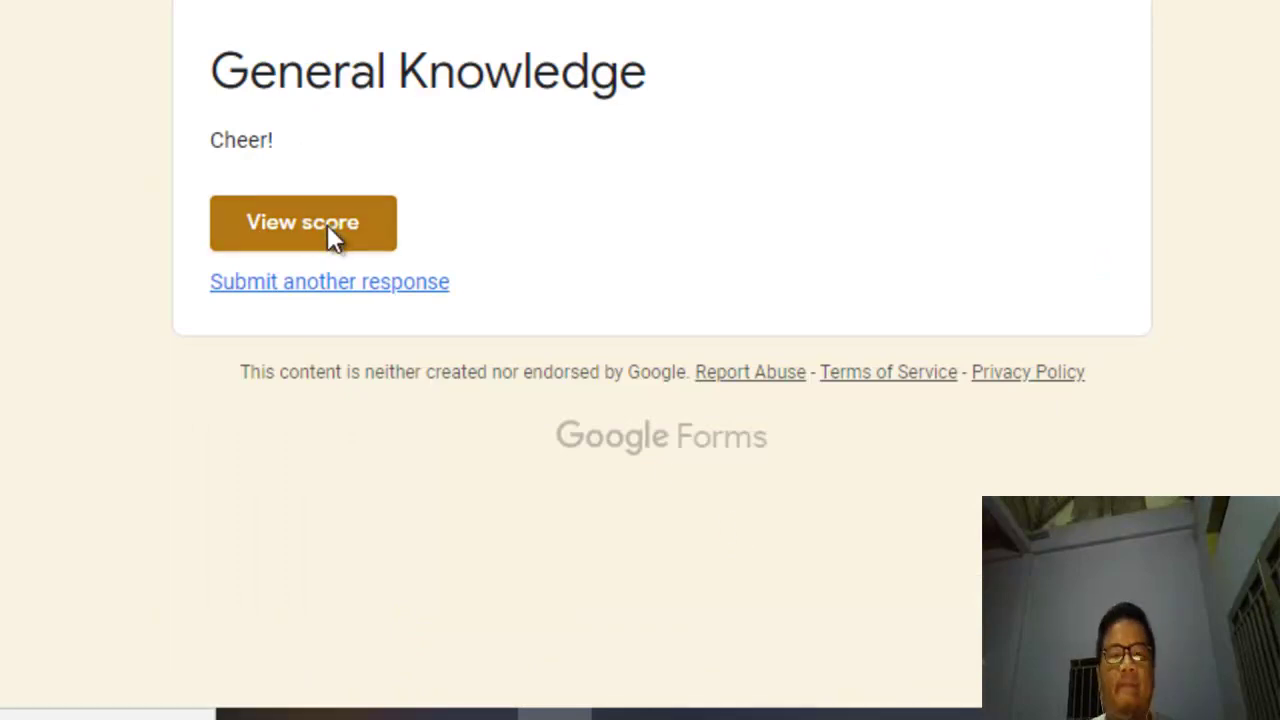
left_click(327, 224)
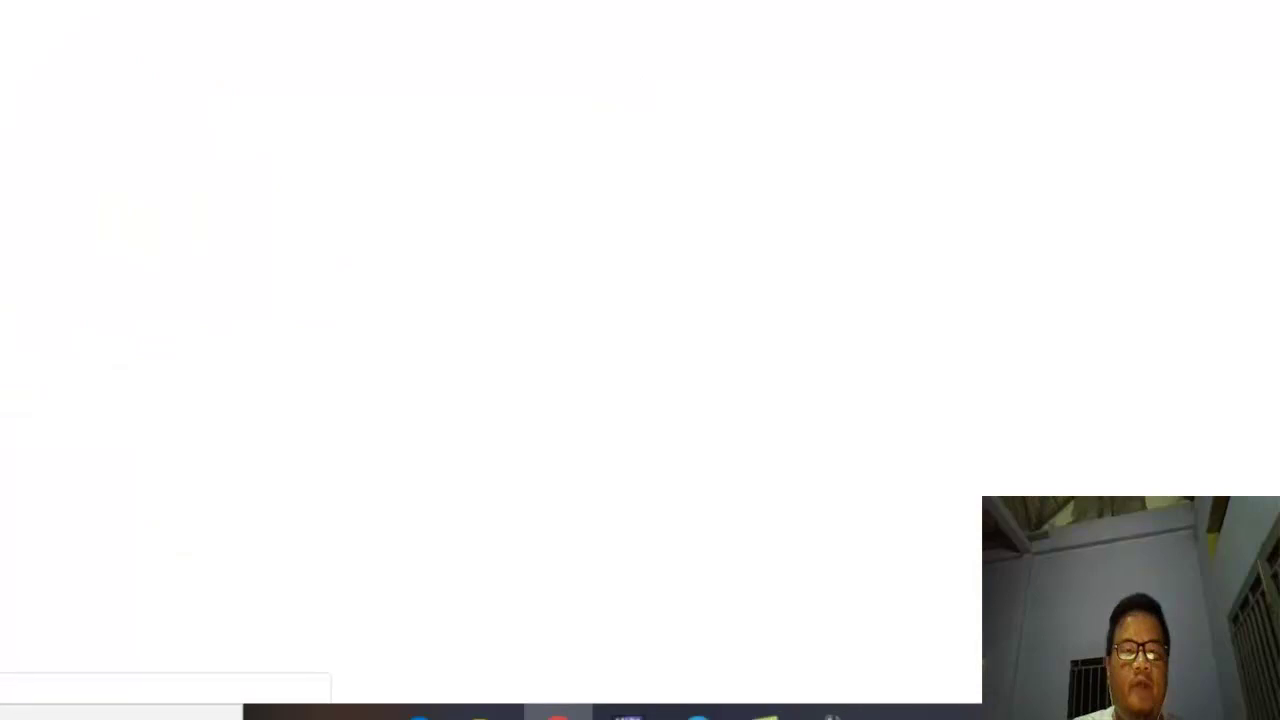
scroll(735, 442, "down", 1)
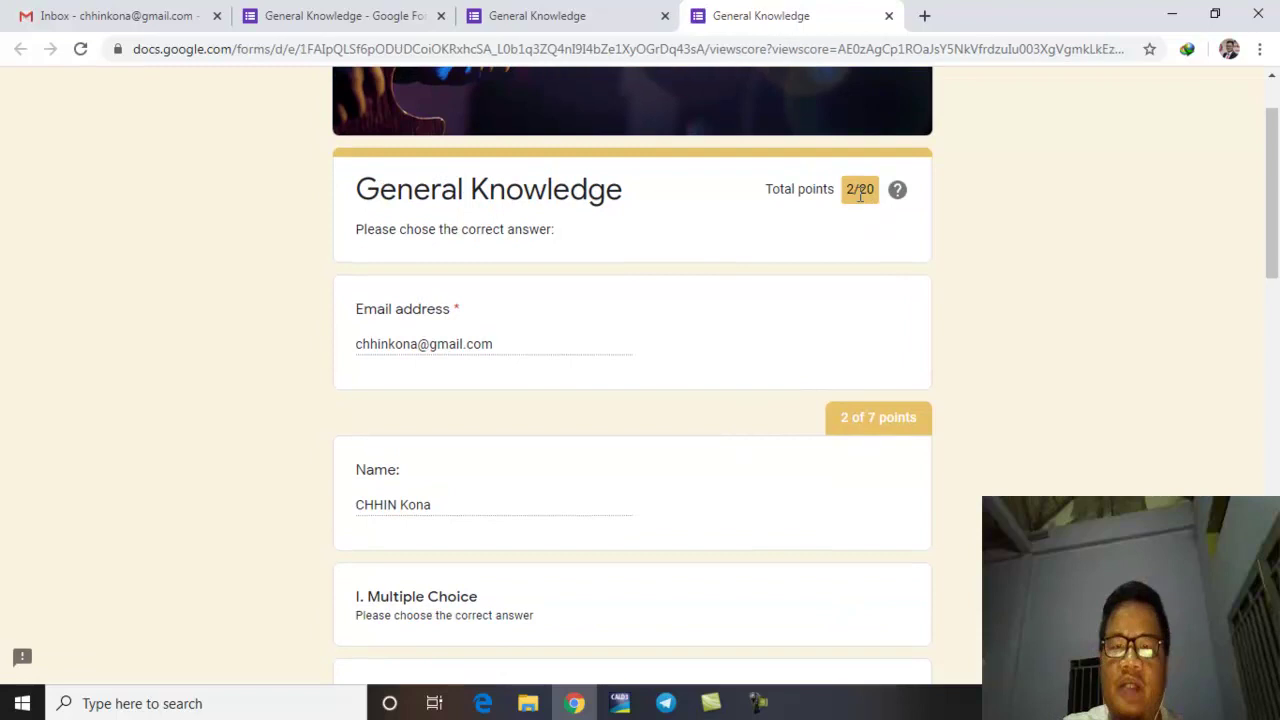
scroll(845, 300, "down", 3)
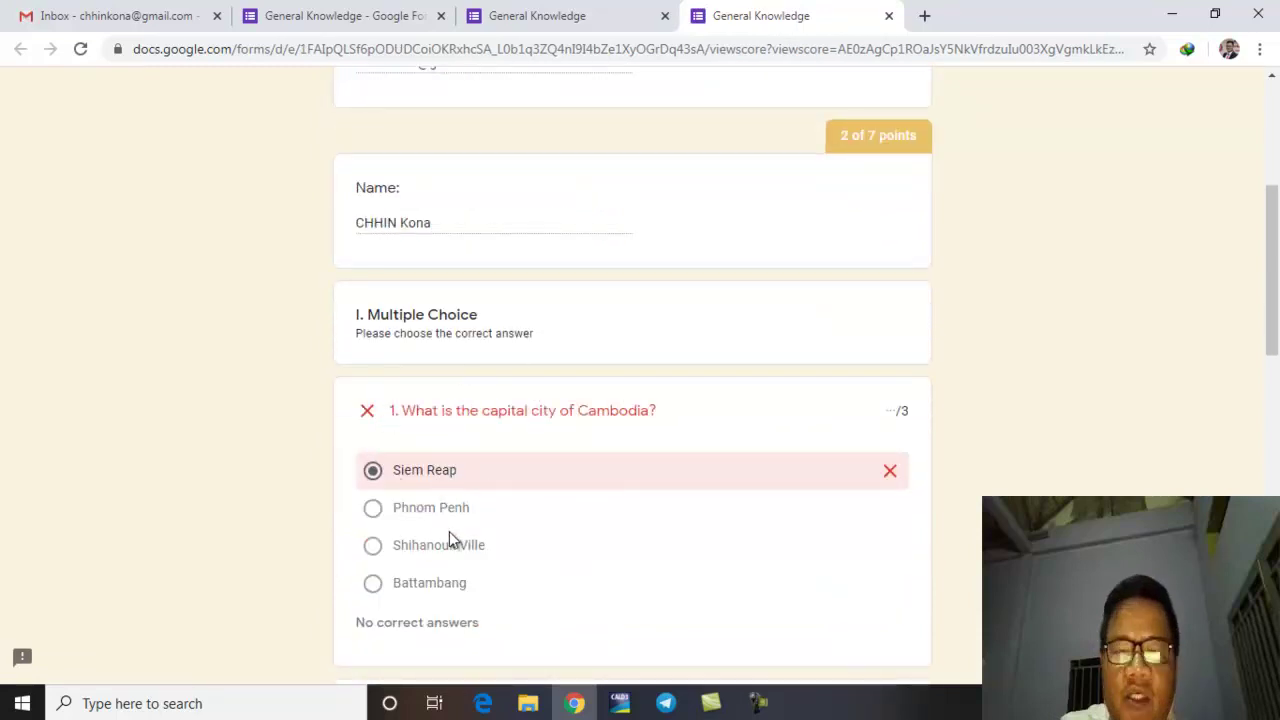
scroll(440, 500, "down", 2)
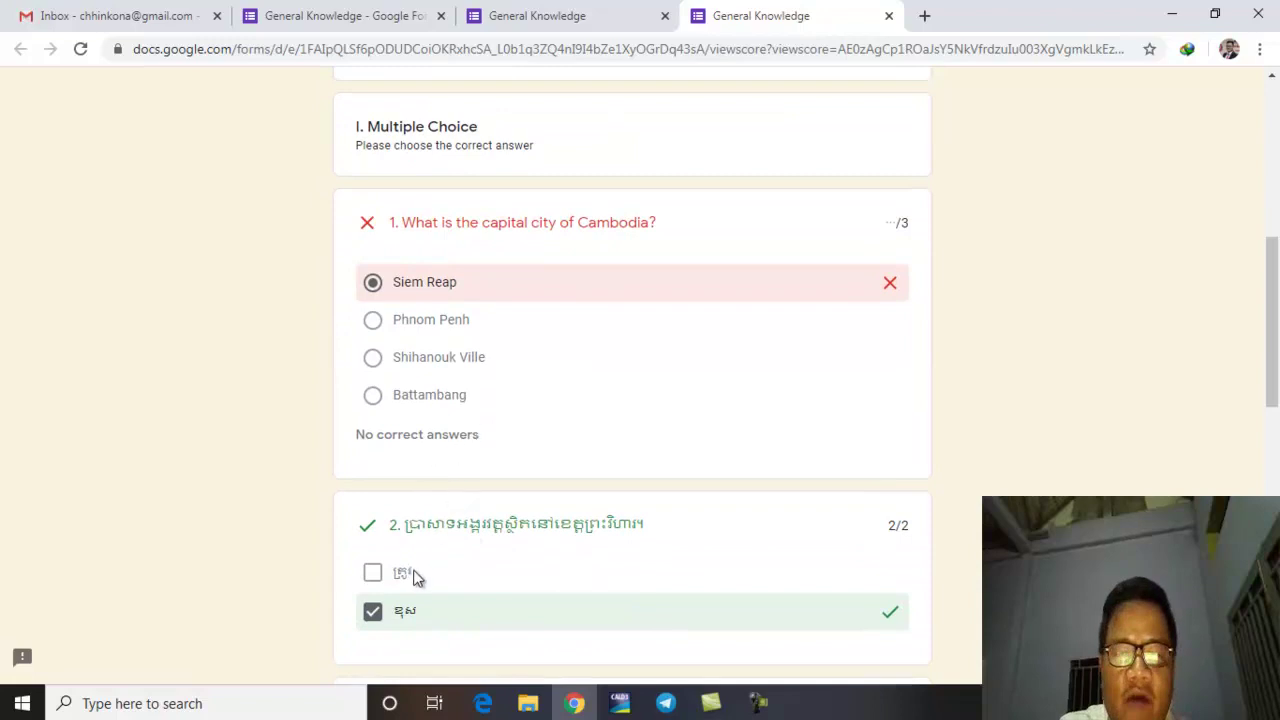
scroll(455, 480, "down", 5)
scroll(482, 490, "down", 2)
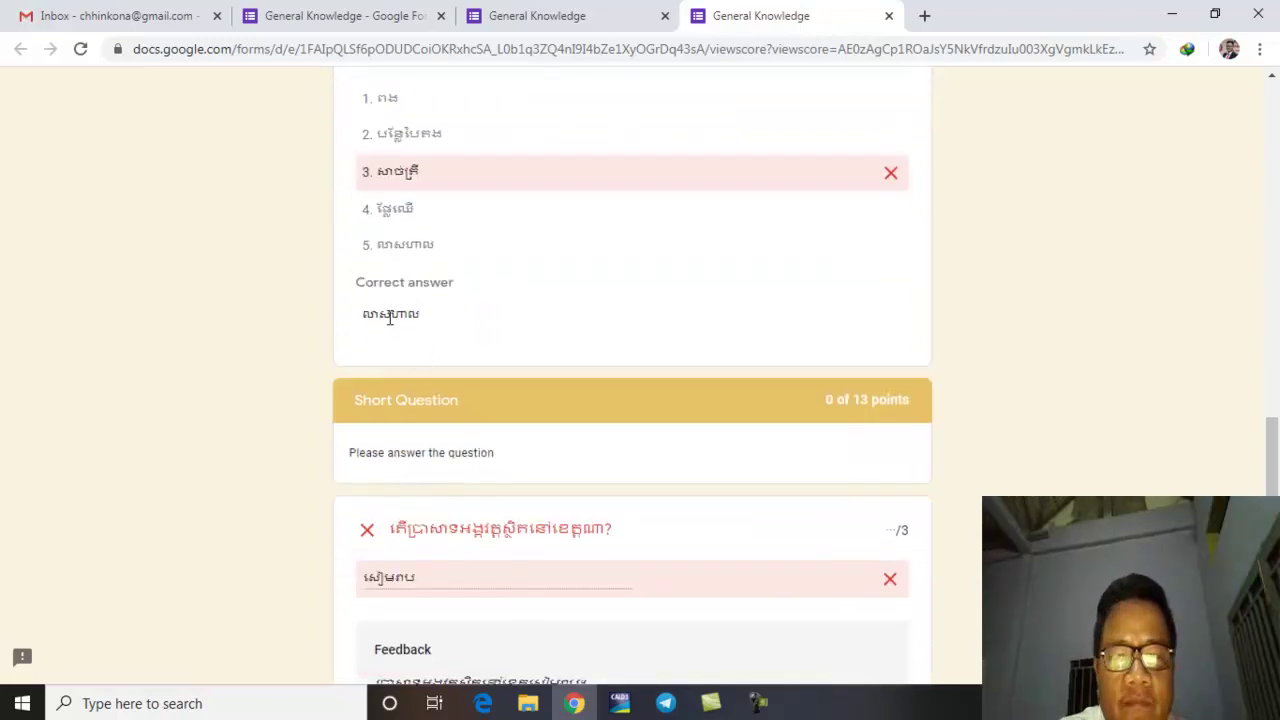
scroll(530, 513, "down", 2)
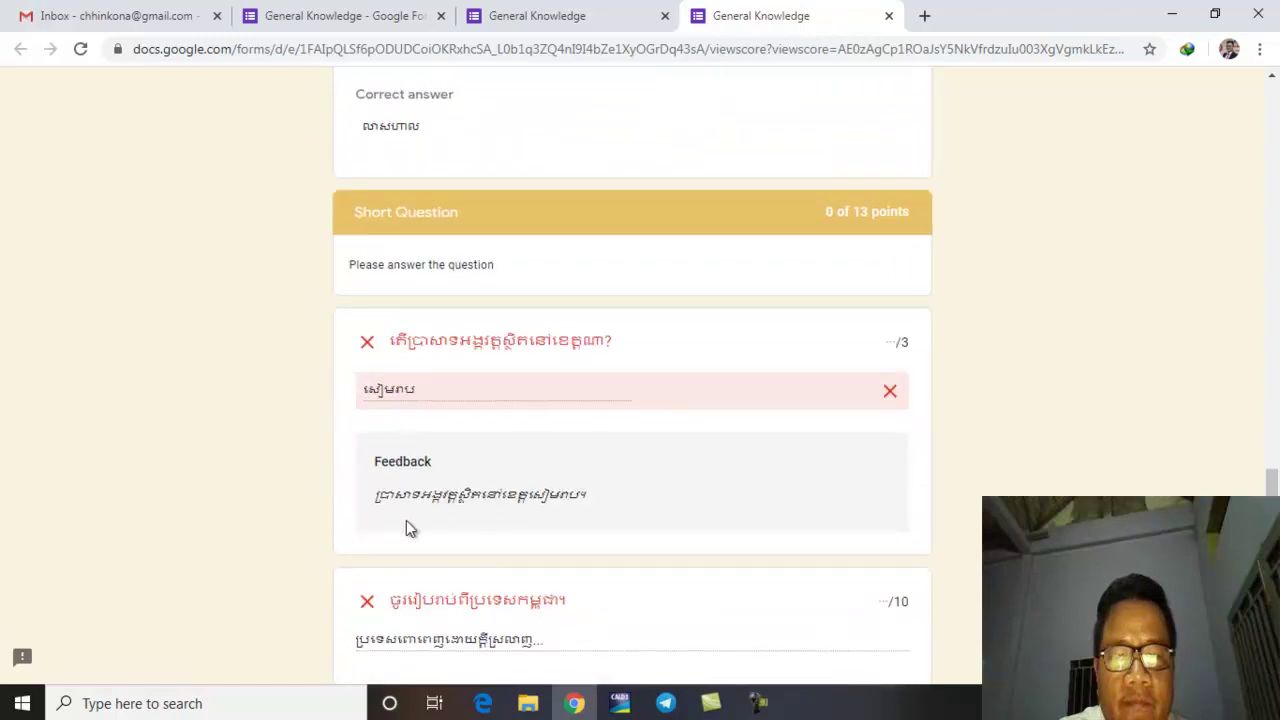
scroll(640, 523, "down", 1)
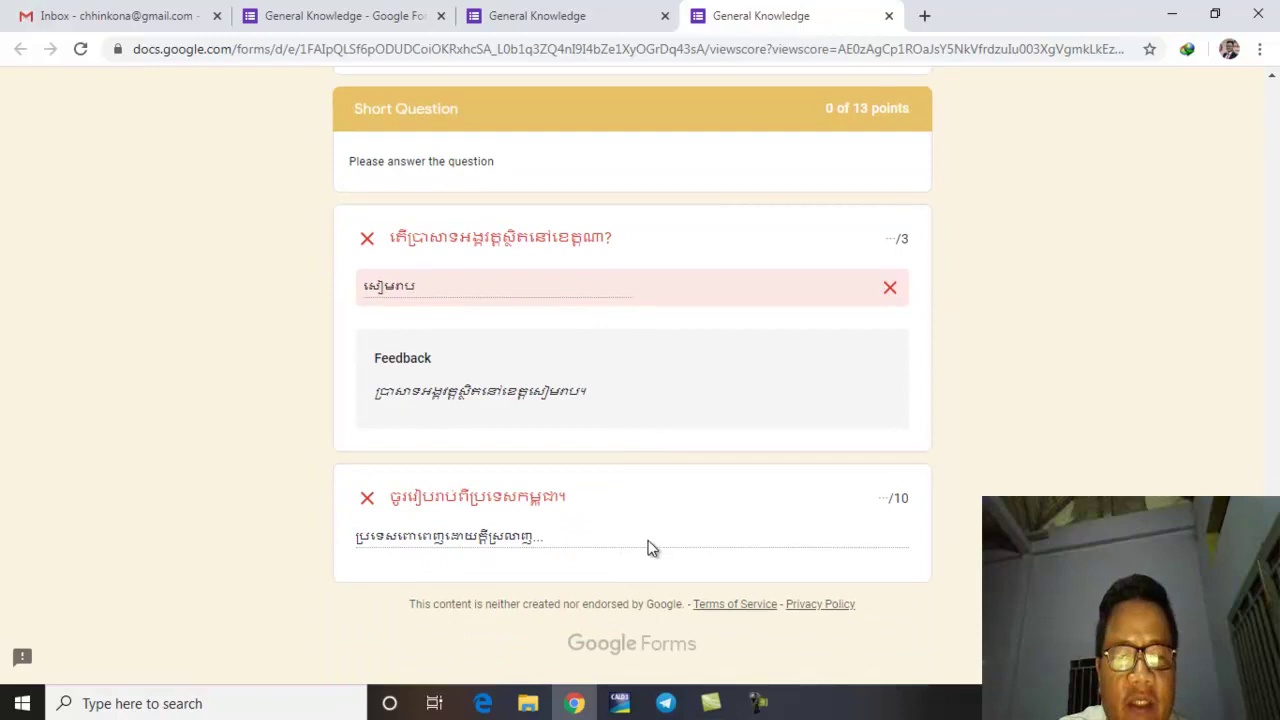
scroll(650, 545, "up", 8)
scroll(660, 540, "up", 6)
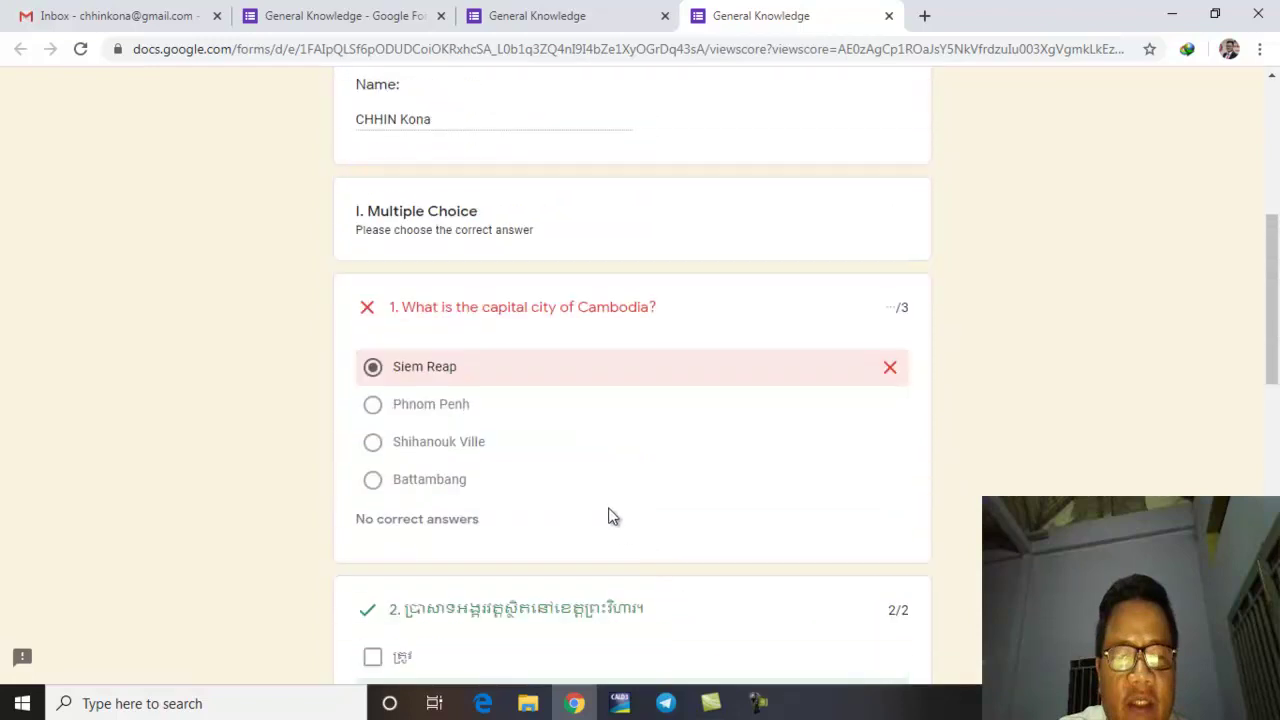
scroll(610, 514, "up", 1)
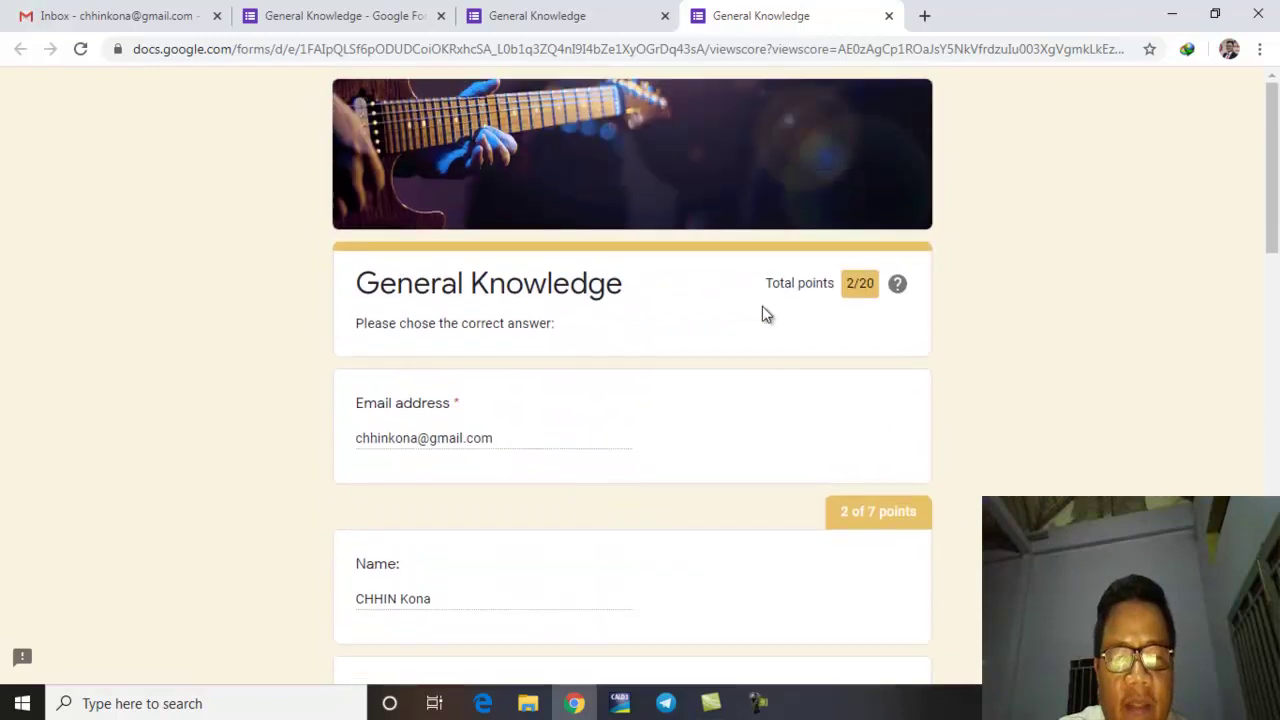
left_click(888, 17)
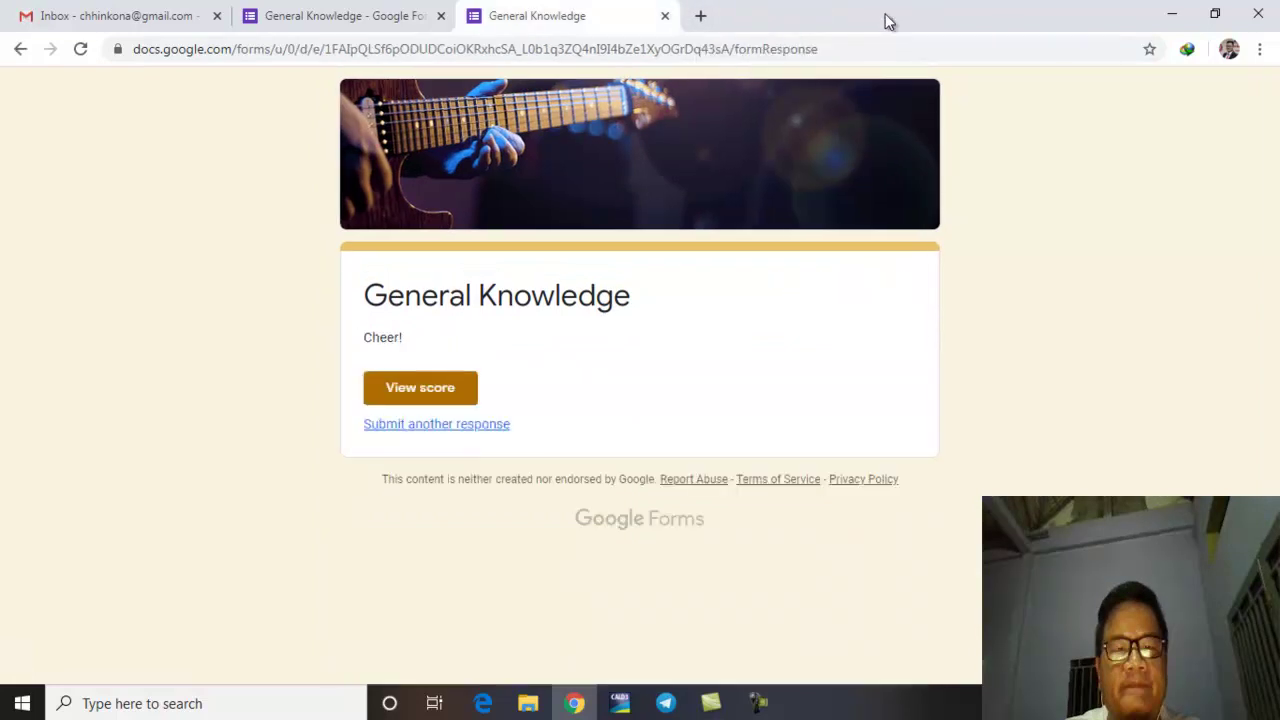
Step: Return to the editor and mark Phnom Penh correct in question 1's answer key
left_click(663, 17)
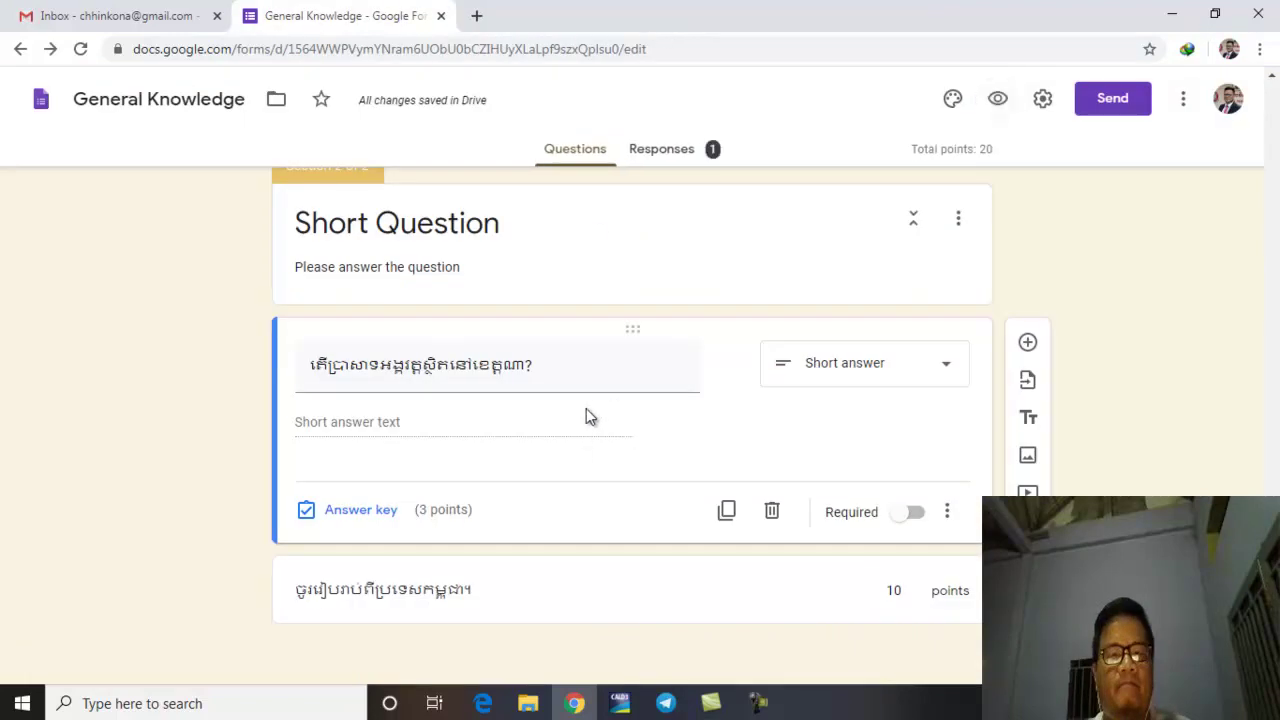
scroll(588, 418, "up", 15)
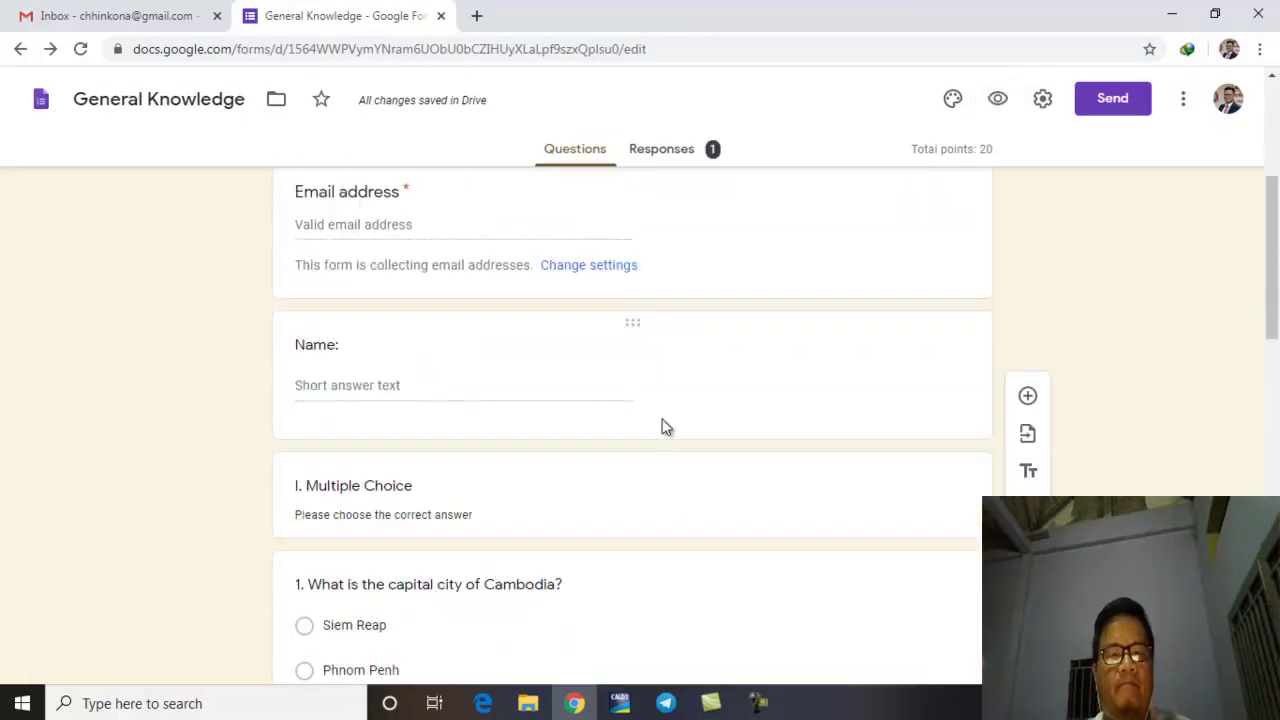
scroll(665, 427, "down", 4)
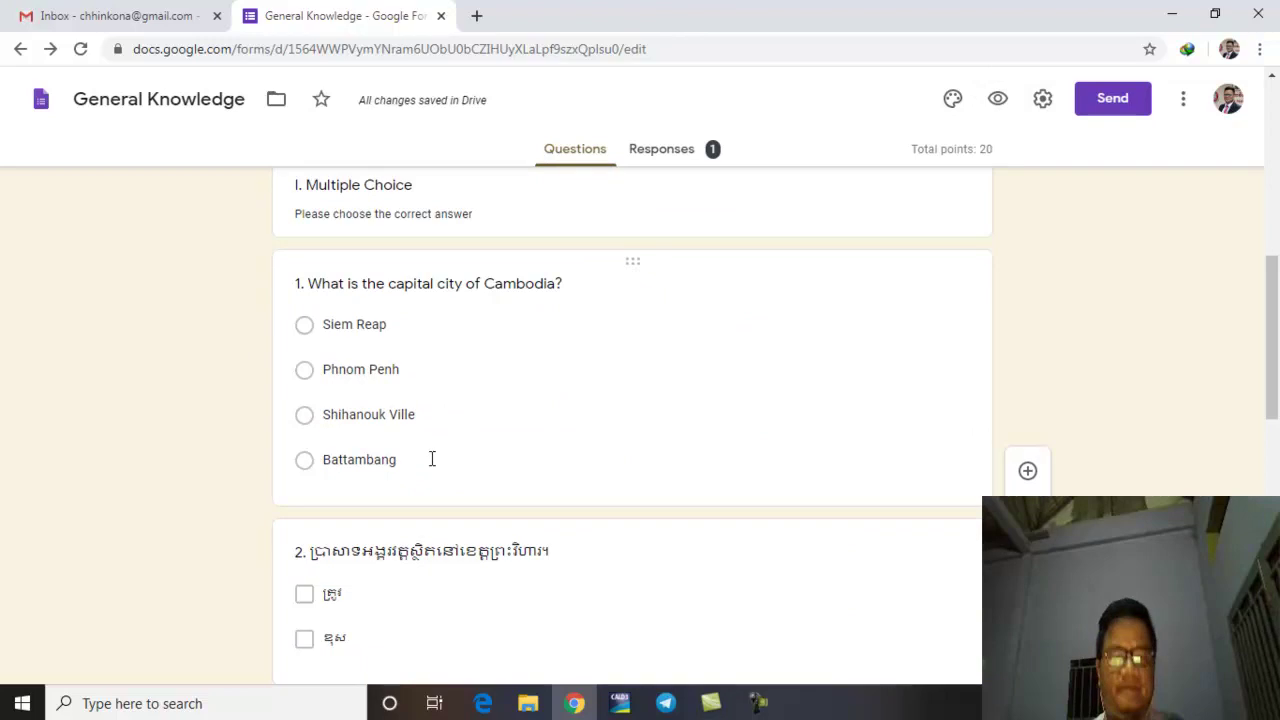
left_click(432, 459)
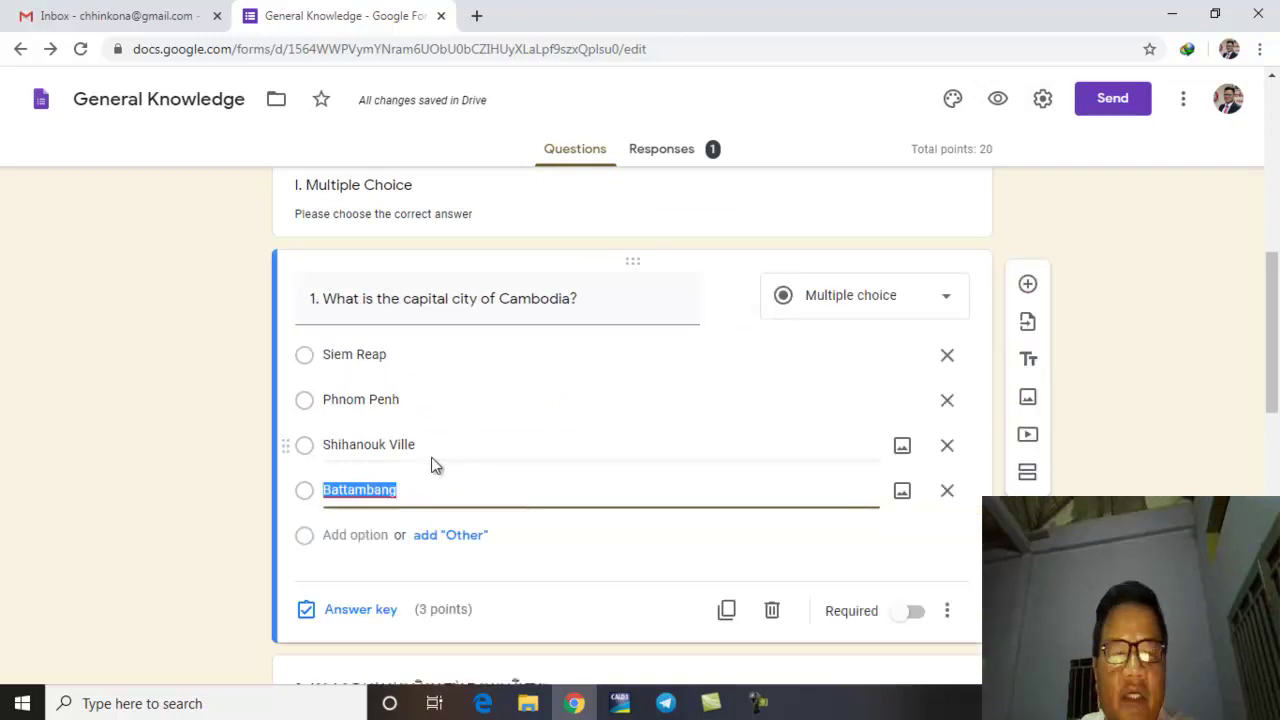
left_click(373, 610)
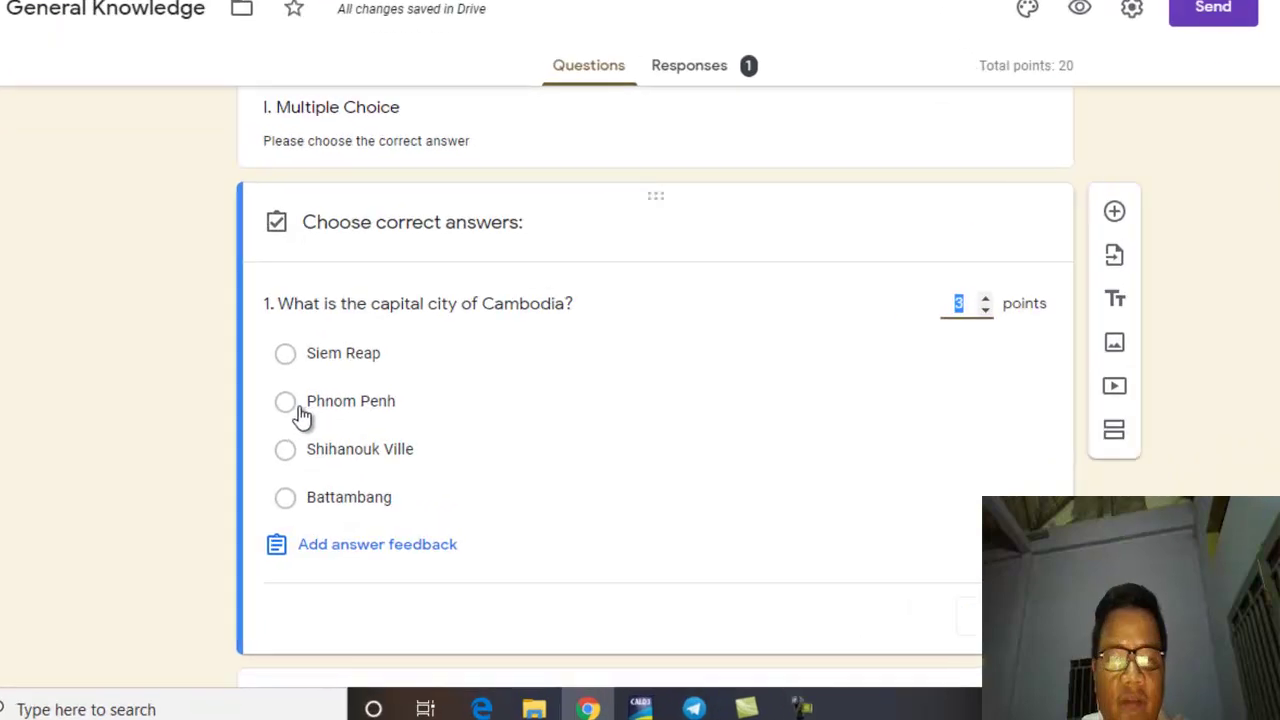
left_click(288, 403)
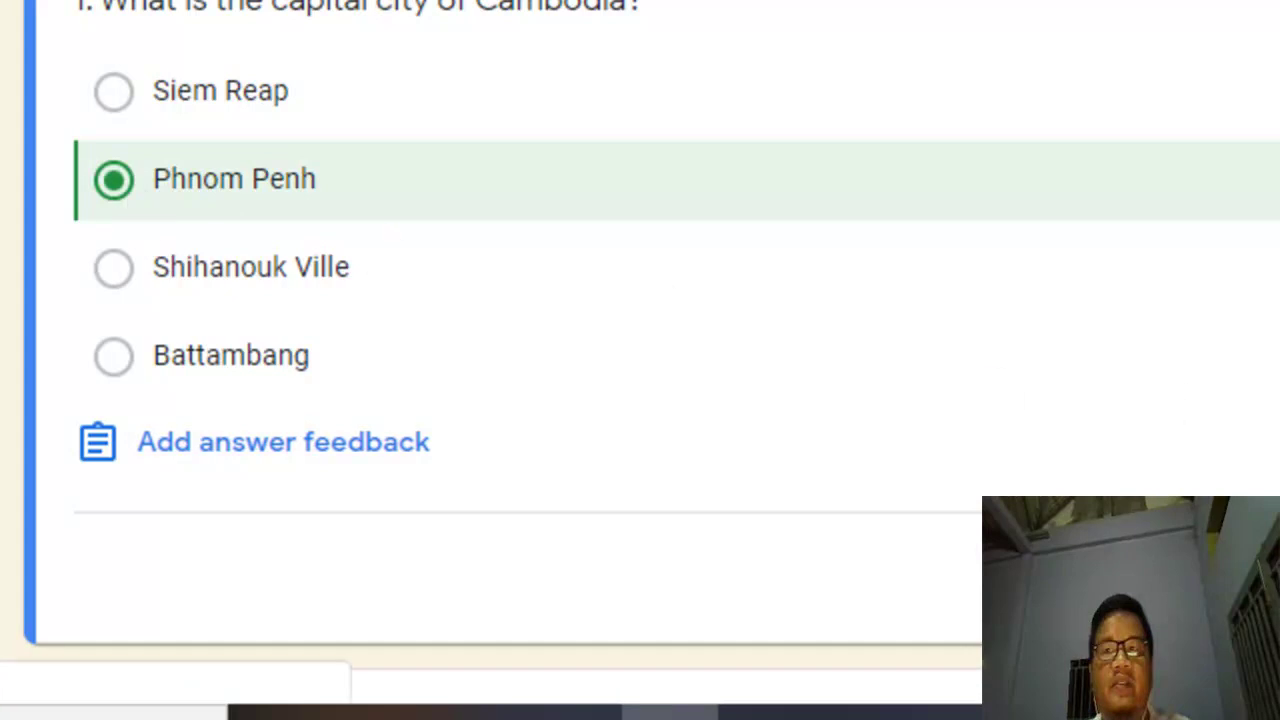
left_click(978, 550)
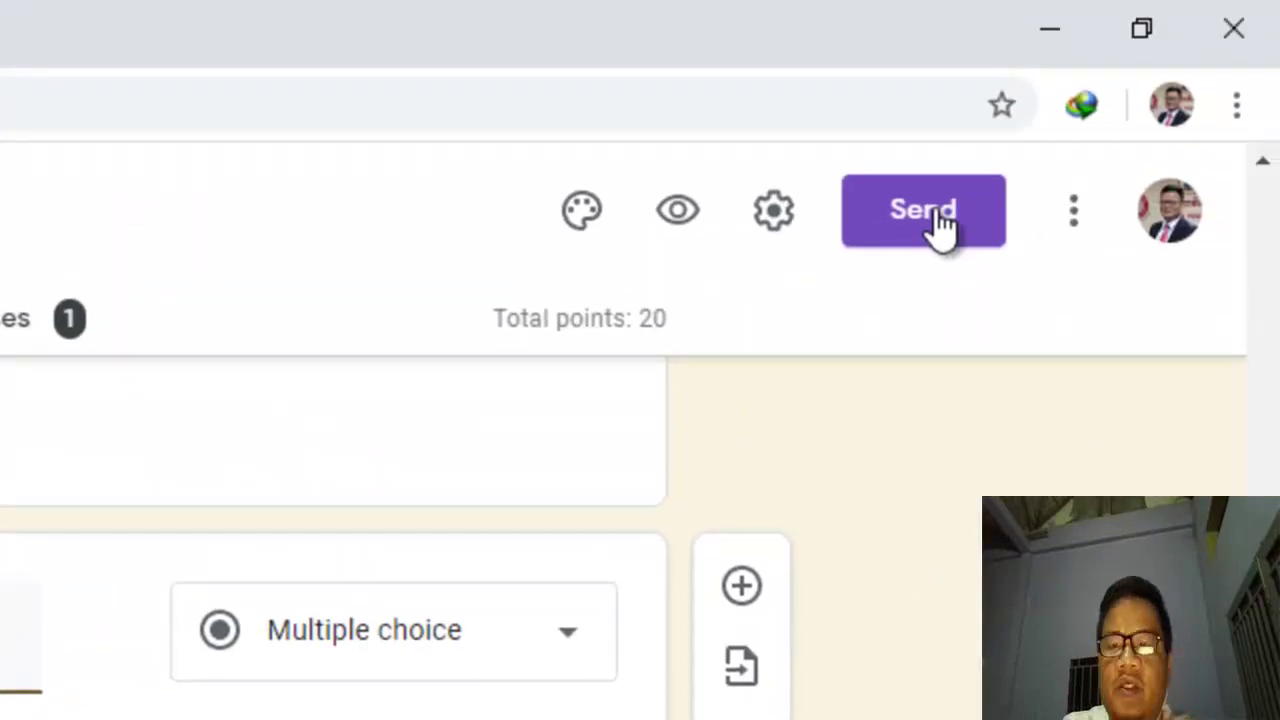
Step: Open the Send form dialog and place the cursor in the email To field
left_click(937, 215)
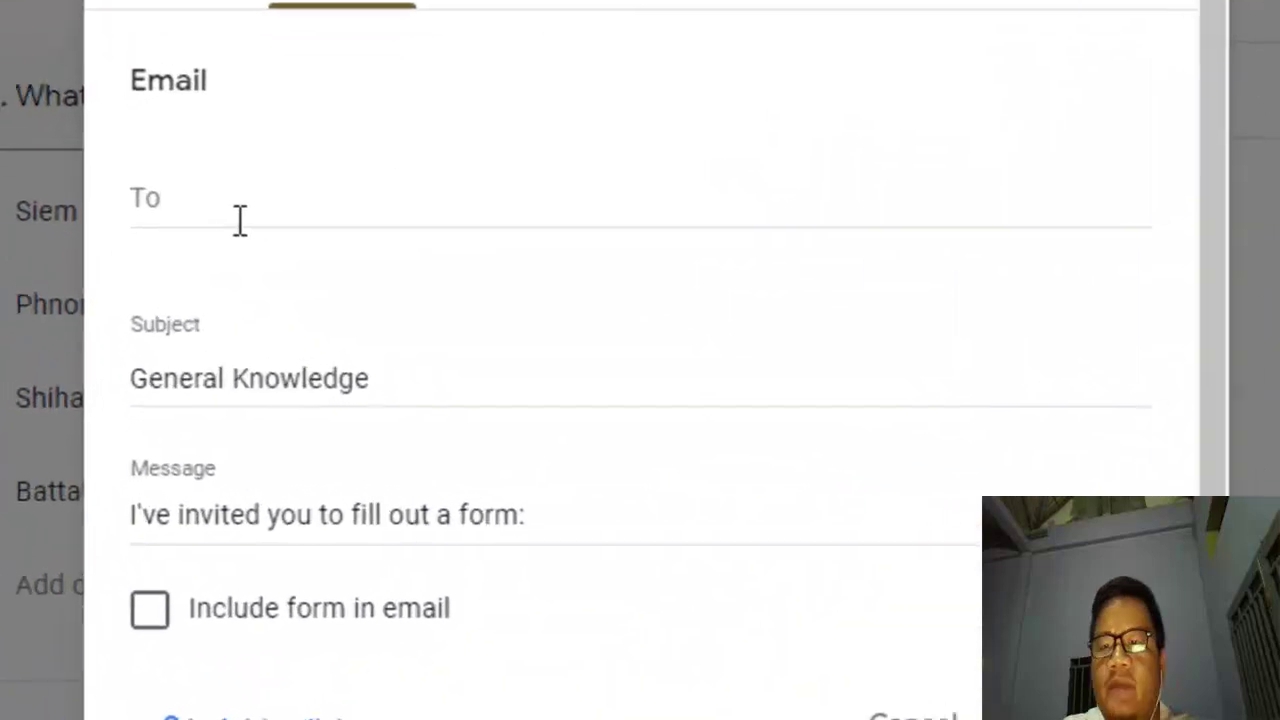
left_click(395, 330)
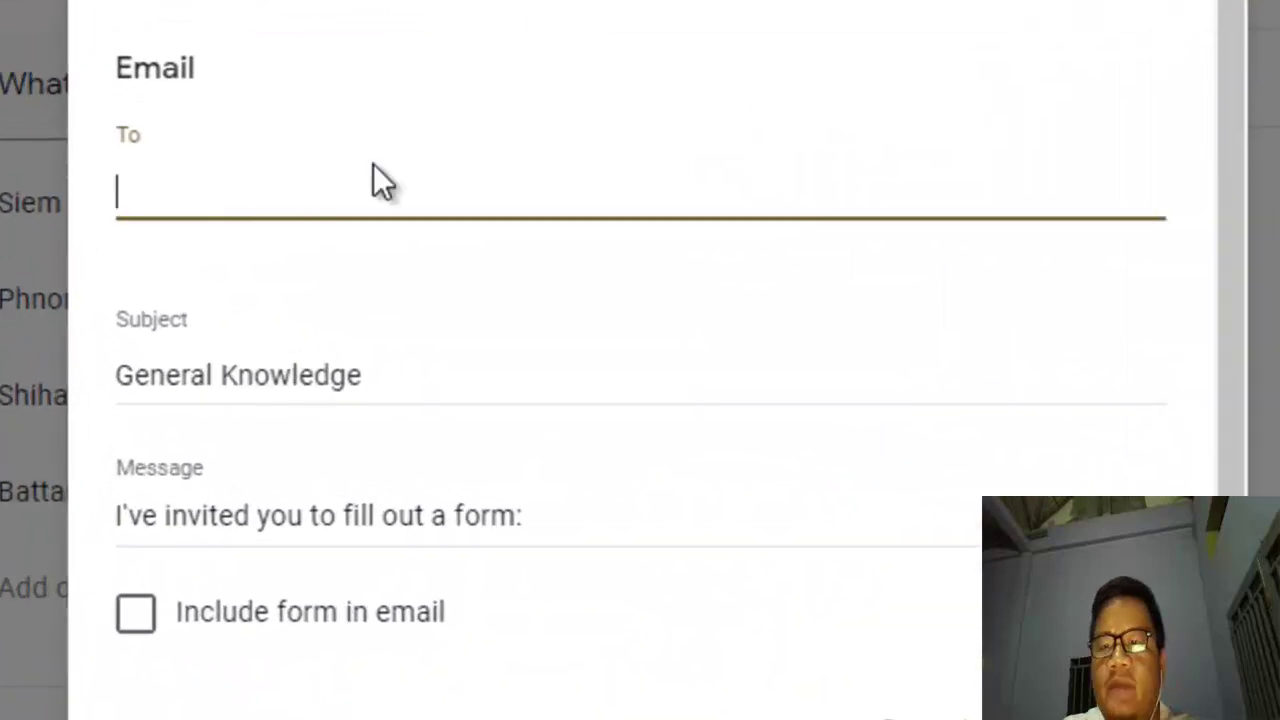
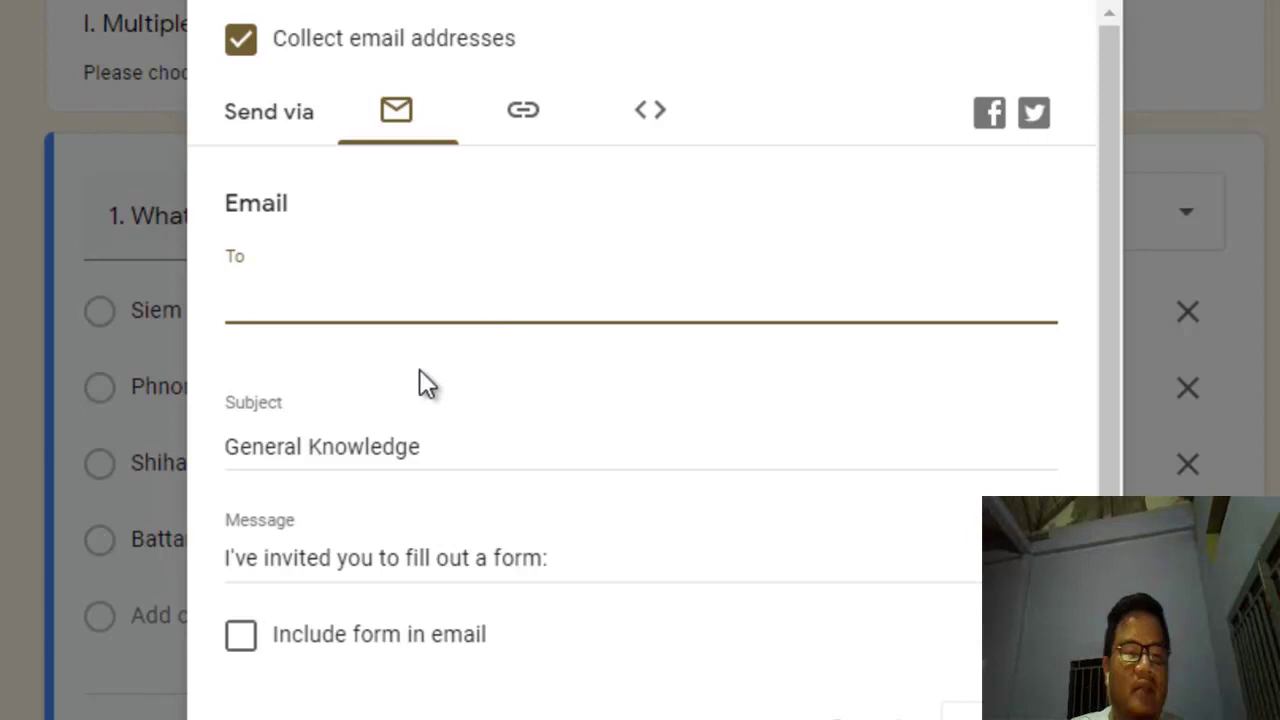
Step: Bring up the General Knowledge quiz's add-collaborators sharing settings, then cancel inviting anyone
left_click(249, 671)
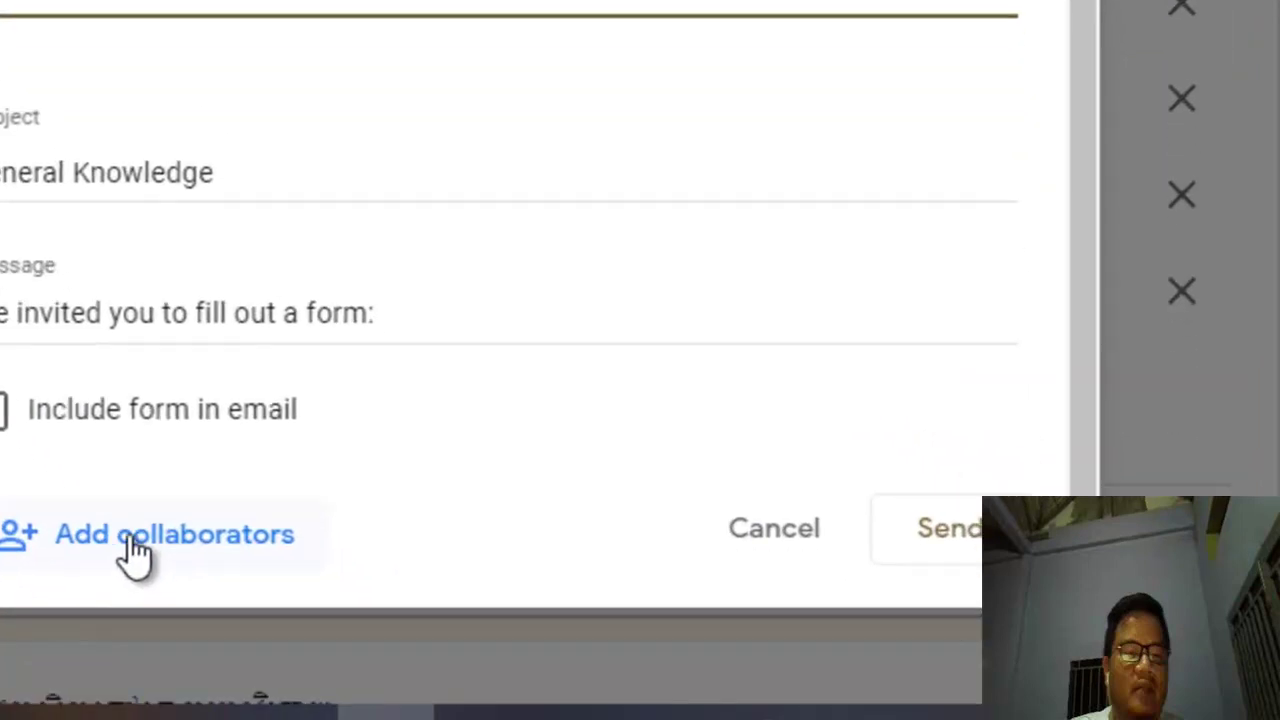
left_click(132, 537)
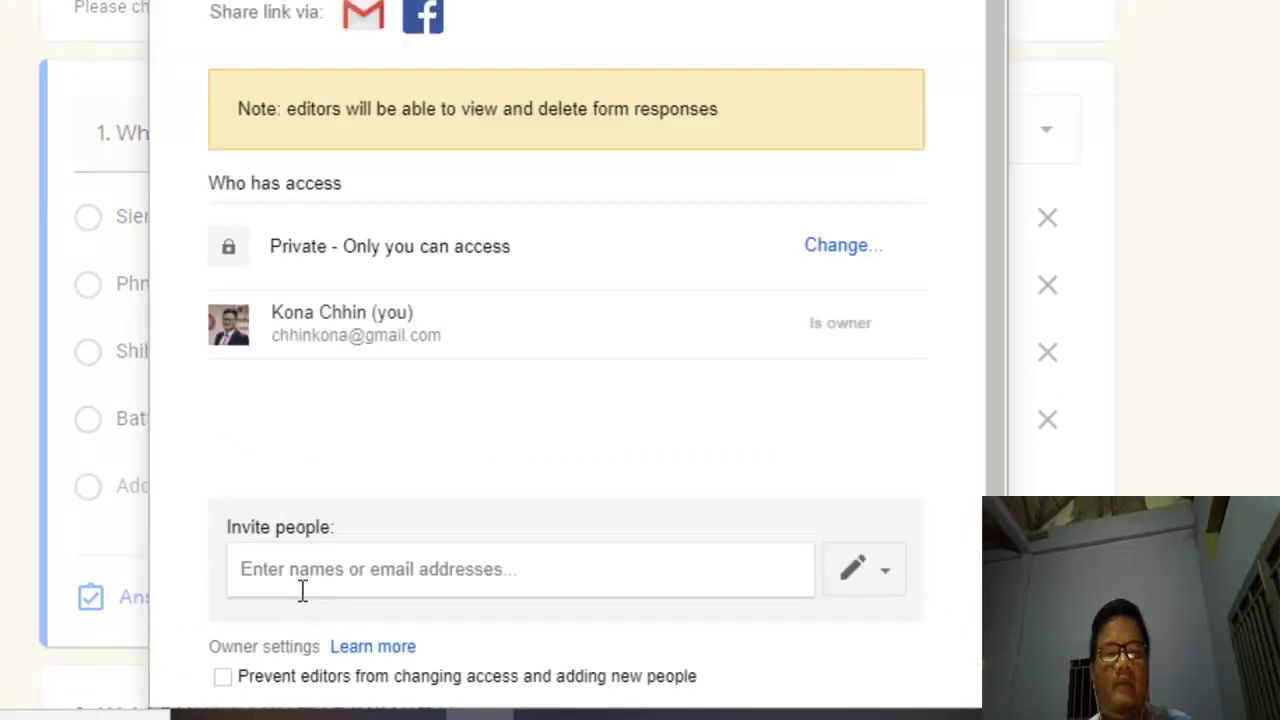
left_click(352, 568)
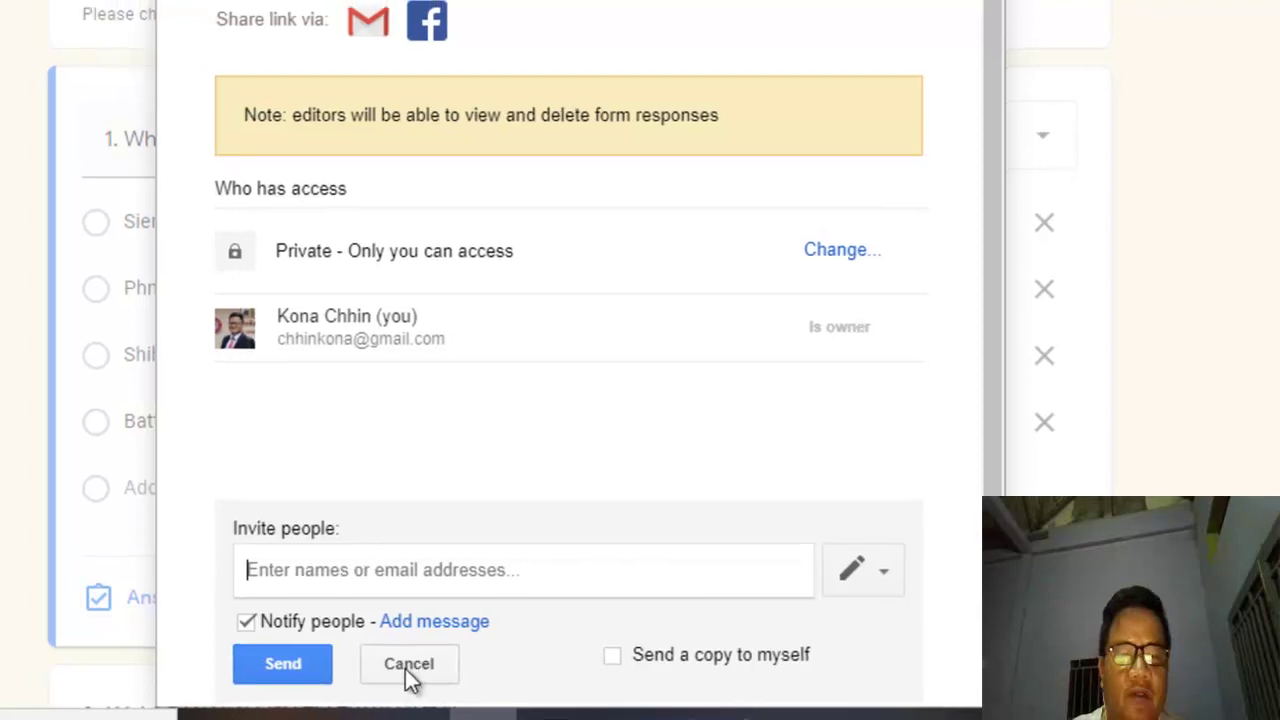
left_click(485, 660)
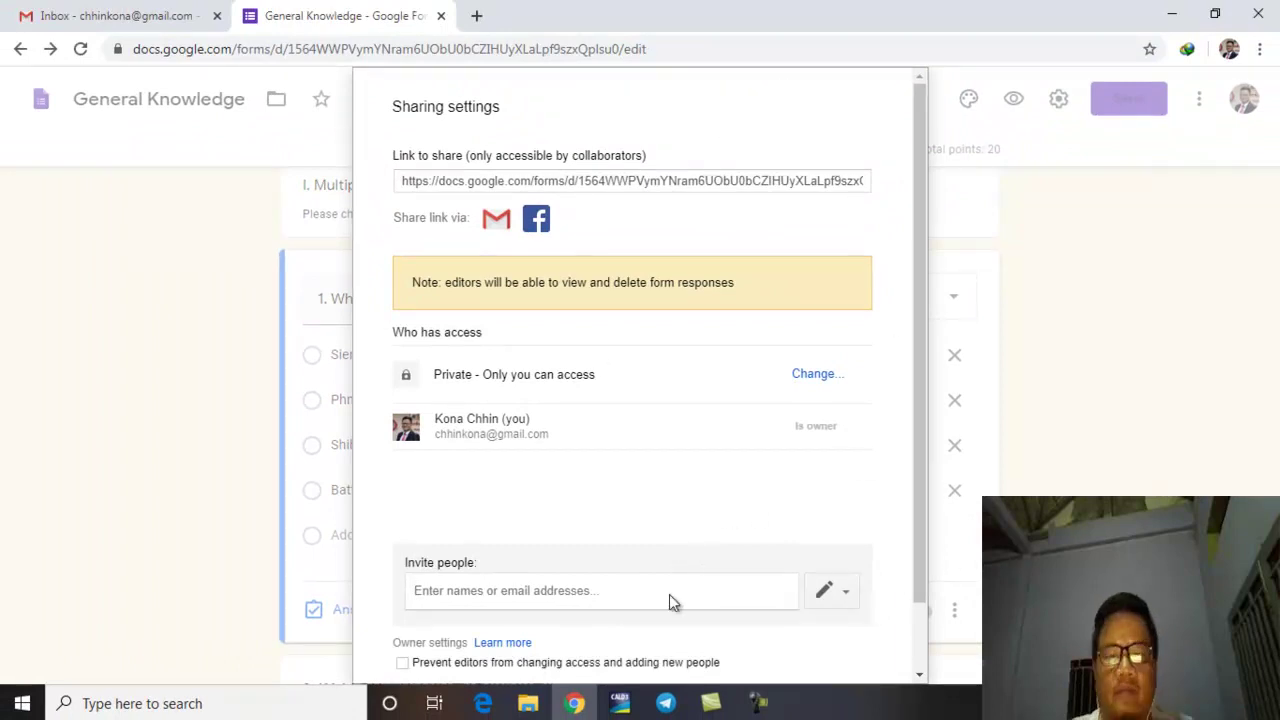
scroll(706, 571, "down", 1)
Step: Close the sharing settings and look over the quiz's Responses summary
left_click(427, 667)
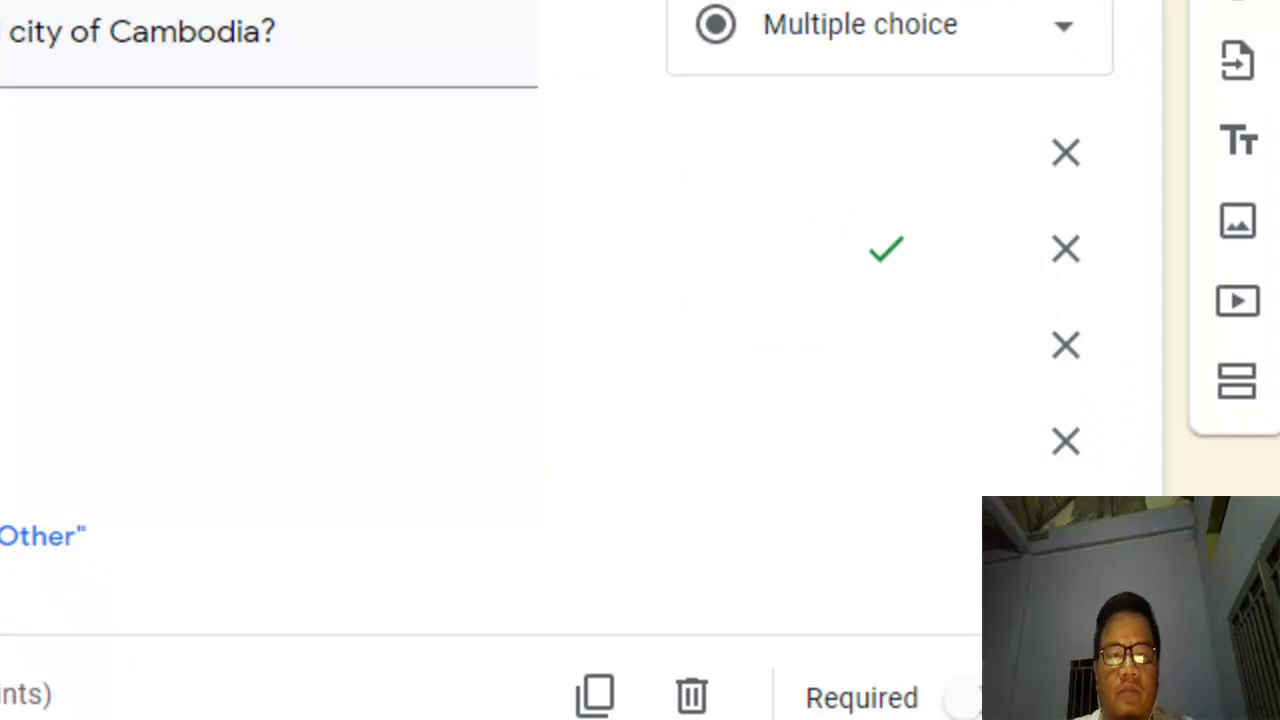
left_click(630, 28)
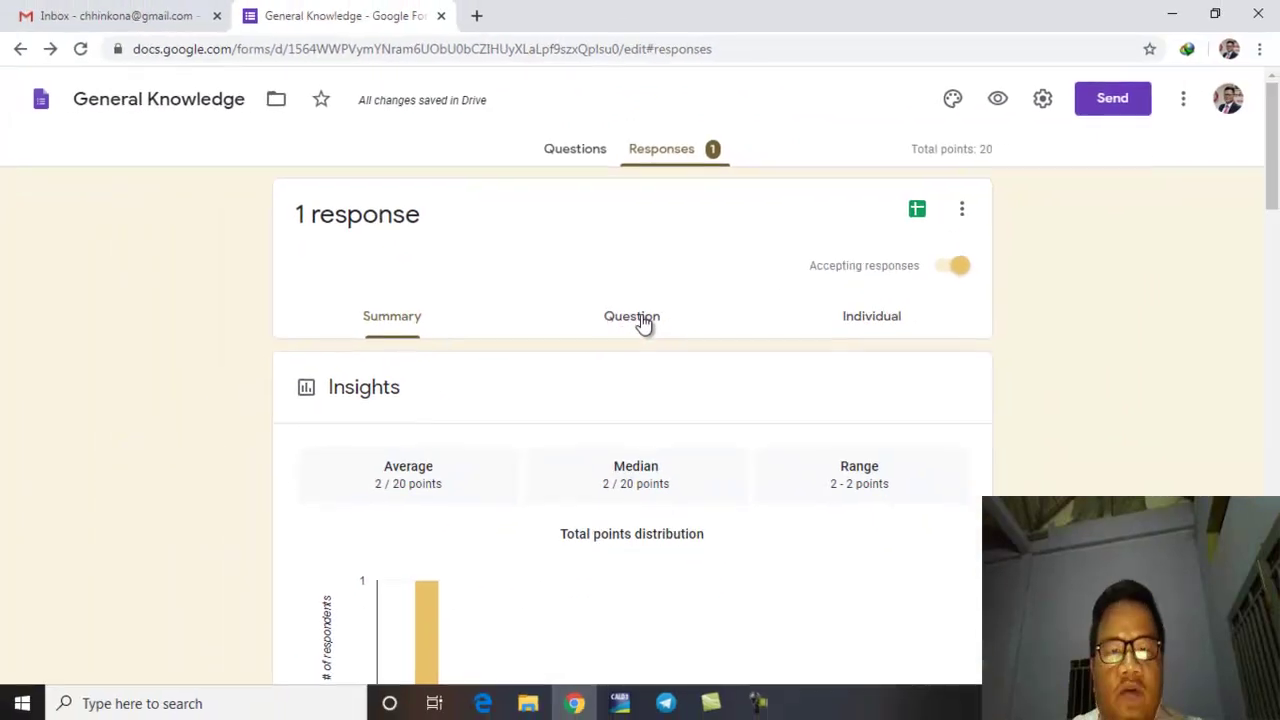
scroll(474, 420, "down", 3)
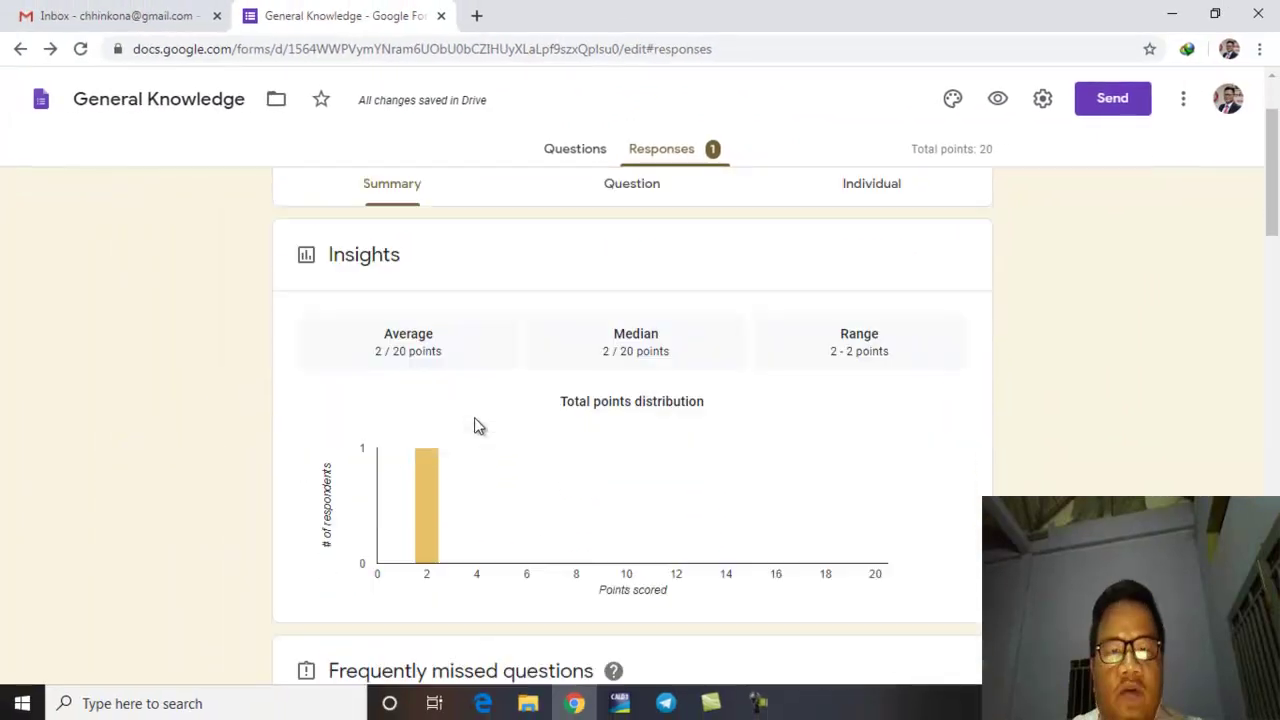
scroll(477, 423, "up", 2)
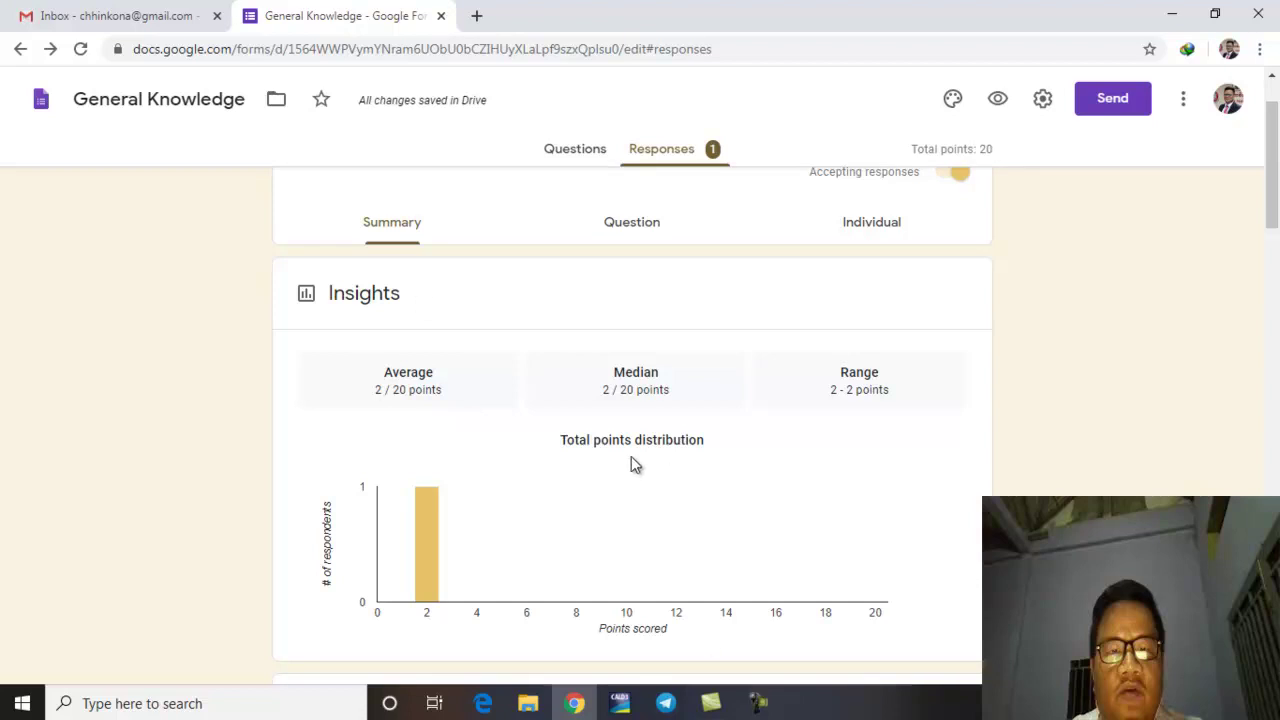
Step: Switch to the Question view to see the single response answer by answer
left_click(641, 224)
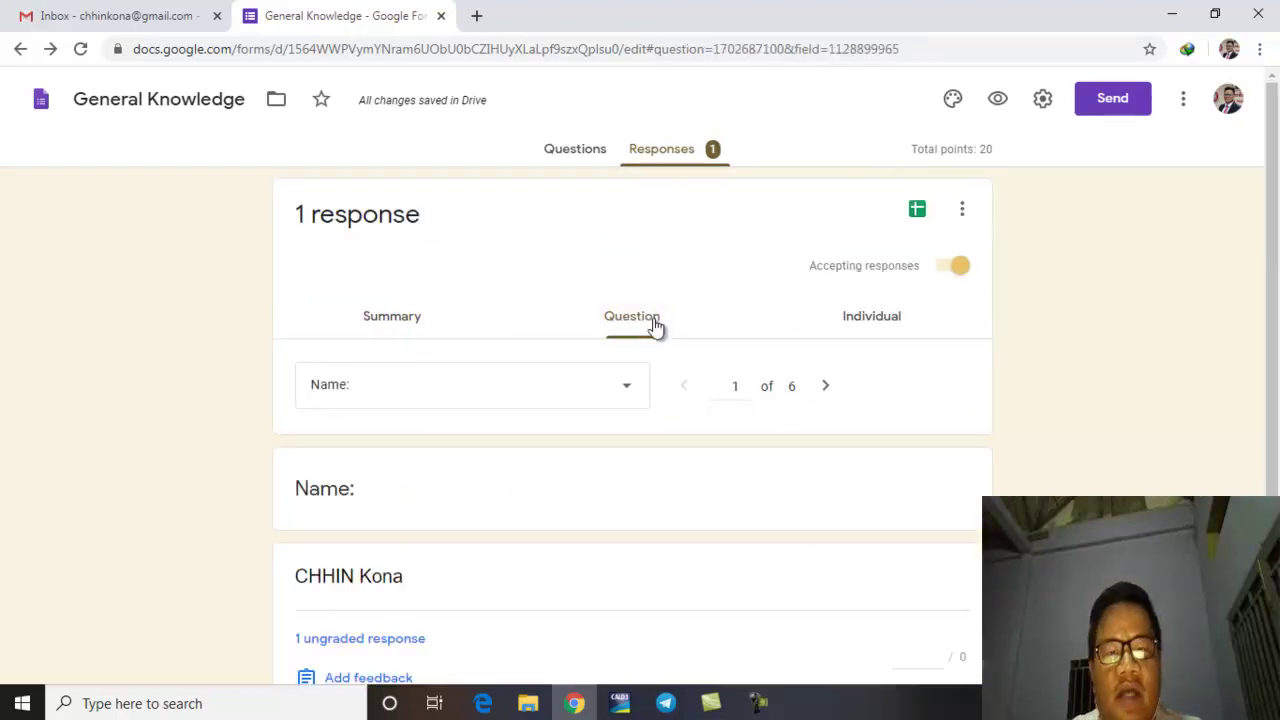
scroll(650, 335, "down", 1)
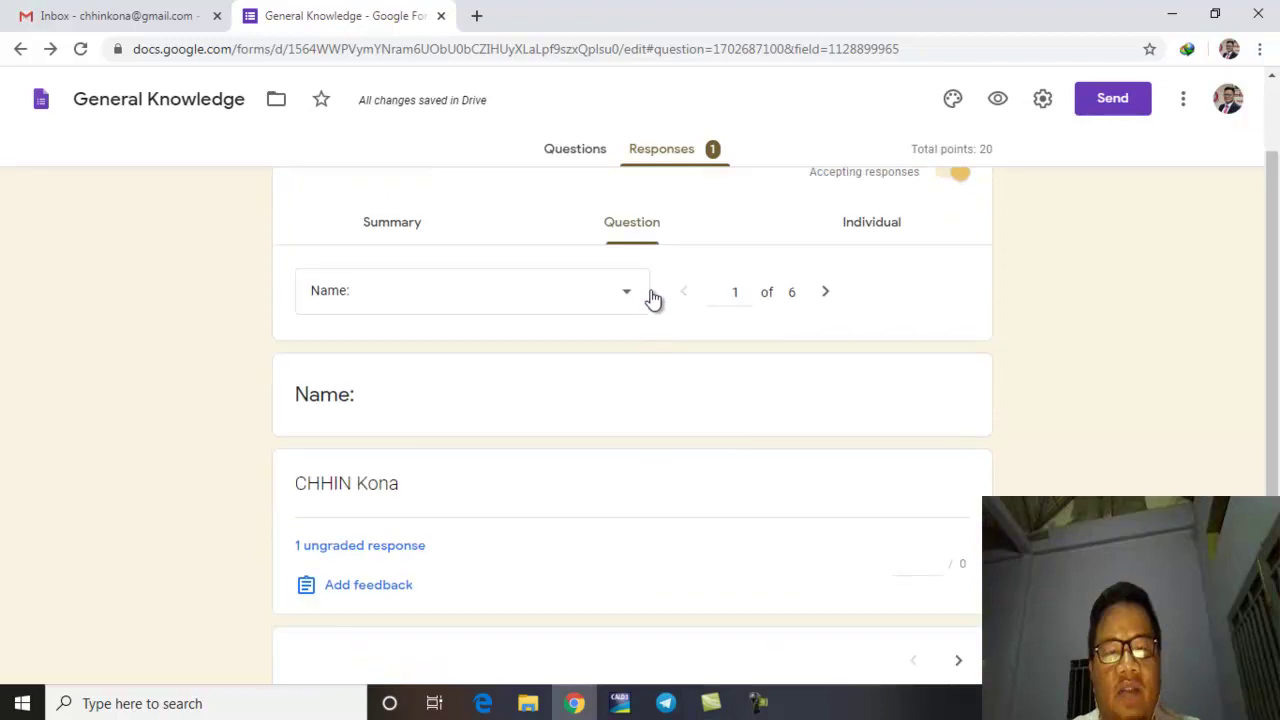
scroll(386, 486, "down", 1)
scroll(520, 451, "up", 2)
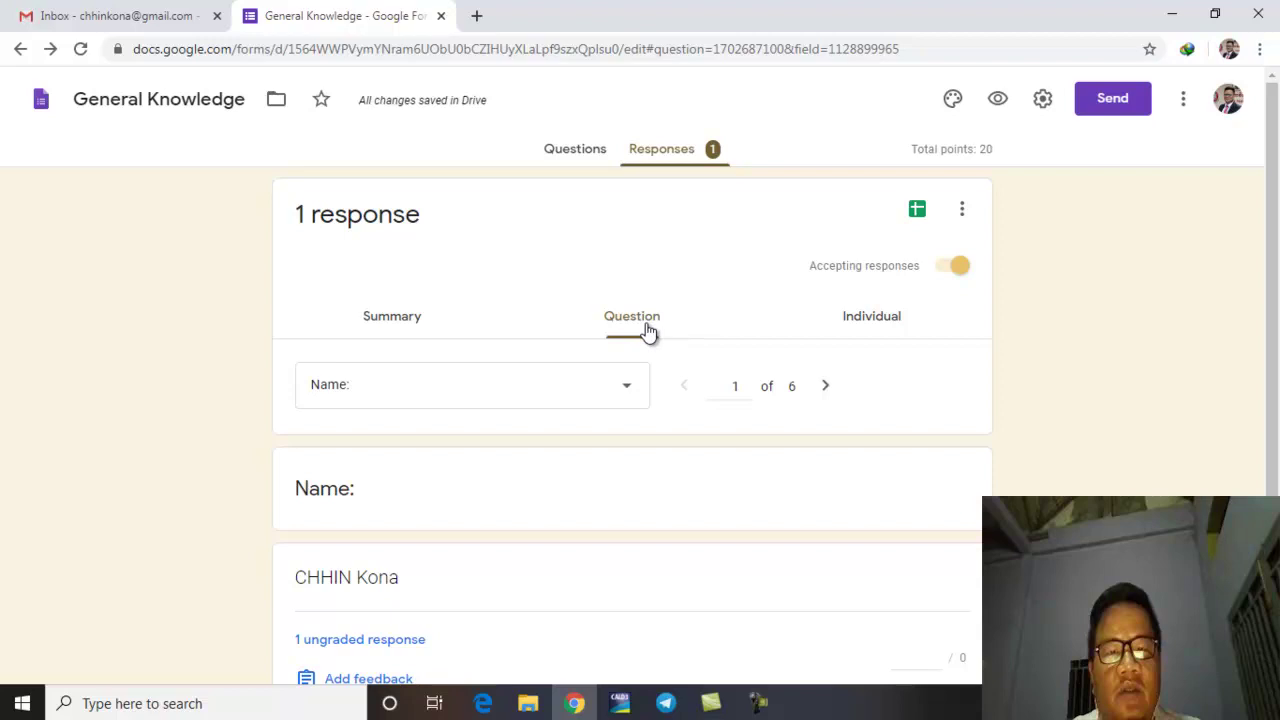
Step: Open the individual graded response, look it over, and return to its 2/20 score header
left_click(868, 330)
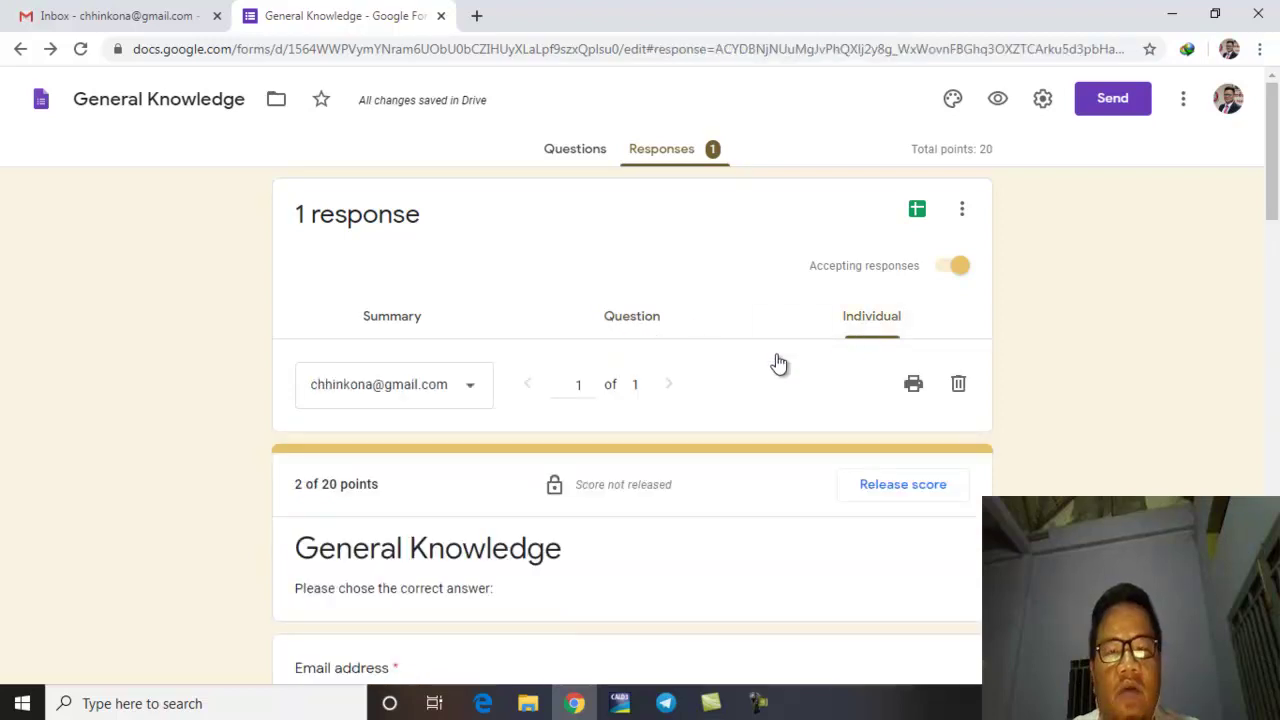
scroll(779, 363, "down", 2)
scroll(786, 339, "down", 5)
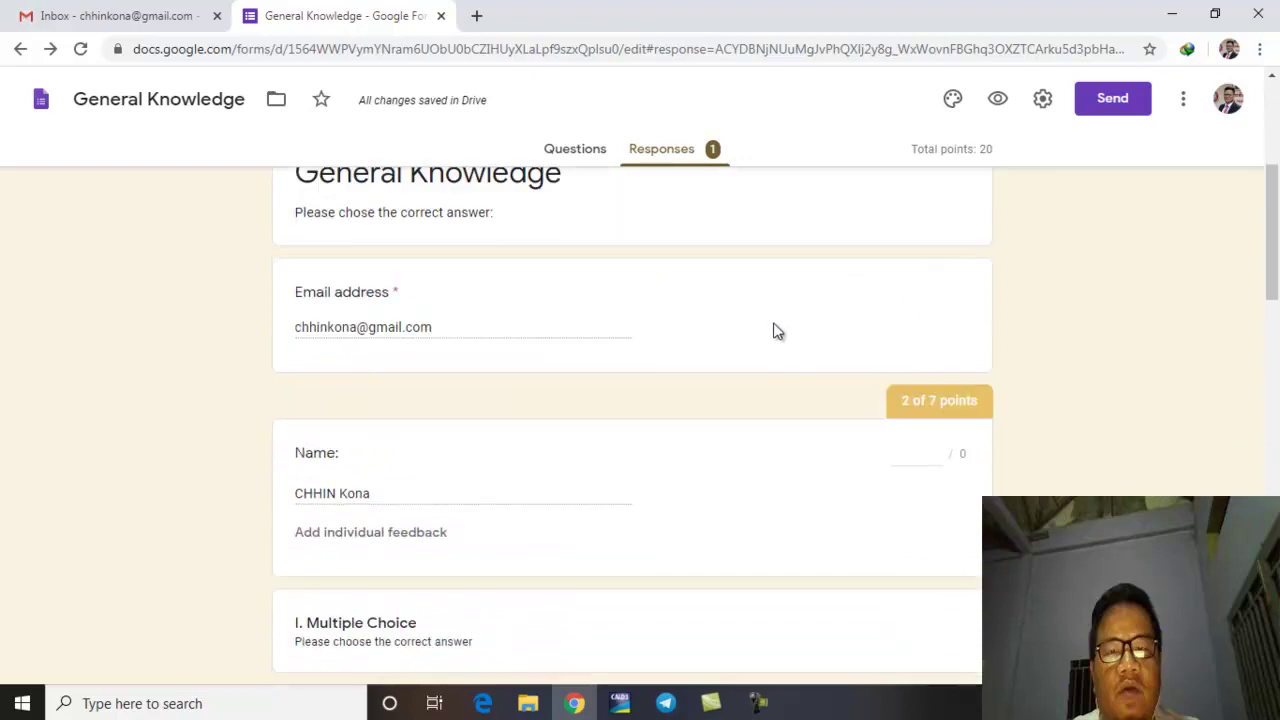
scroll(766, 315, "down", 1)
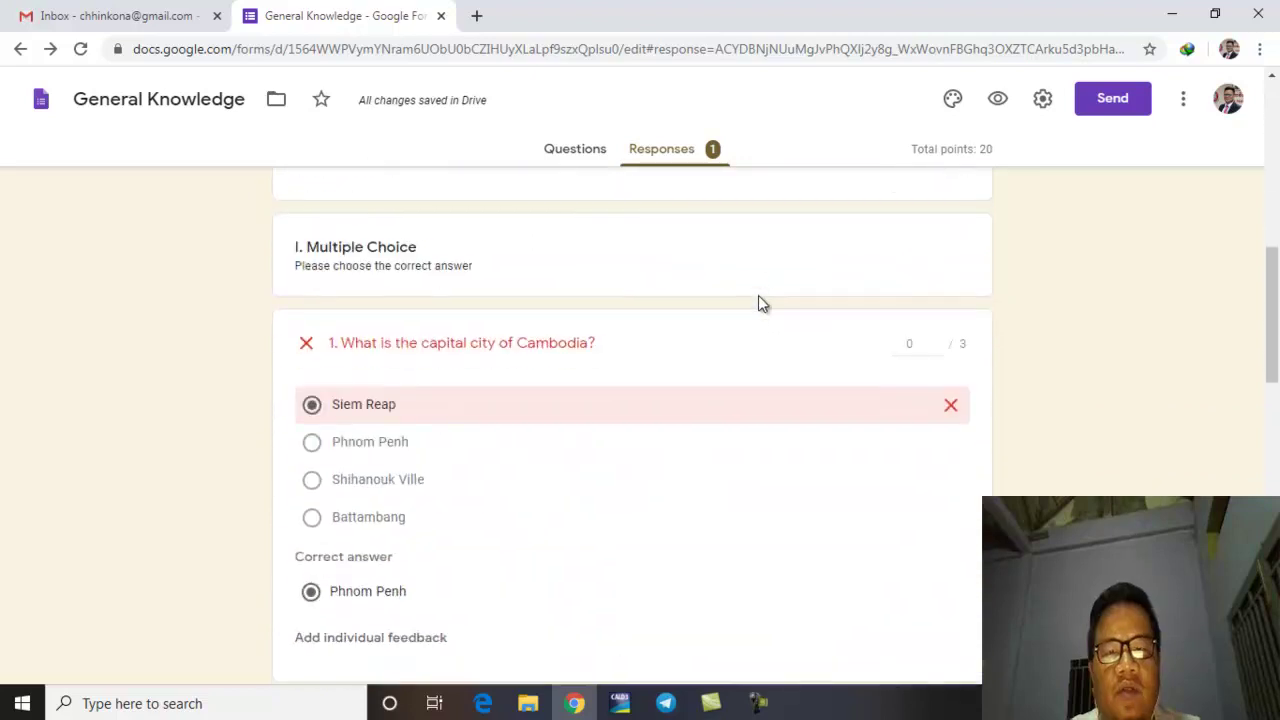
scroll(723, 294, "up", 2)
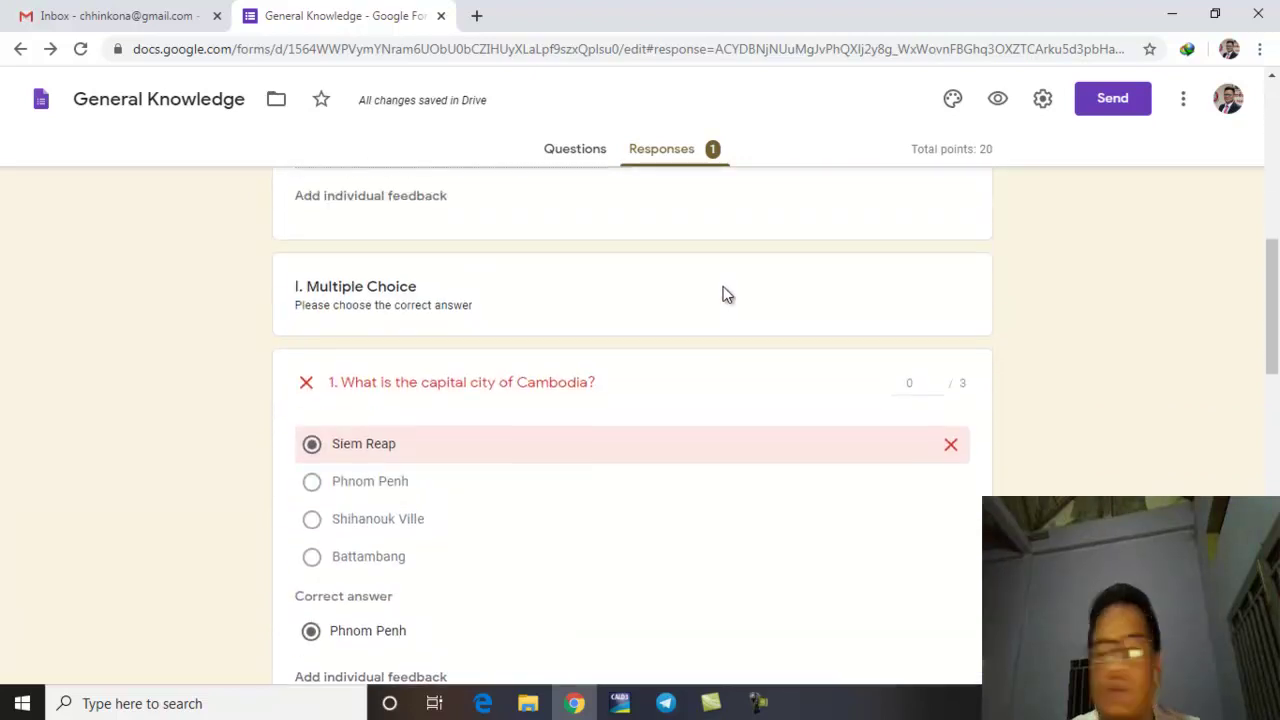
scroll(790, 346, "up", 3)
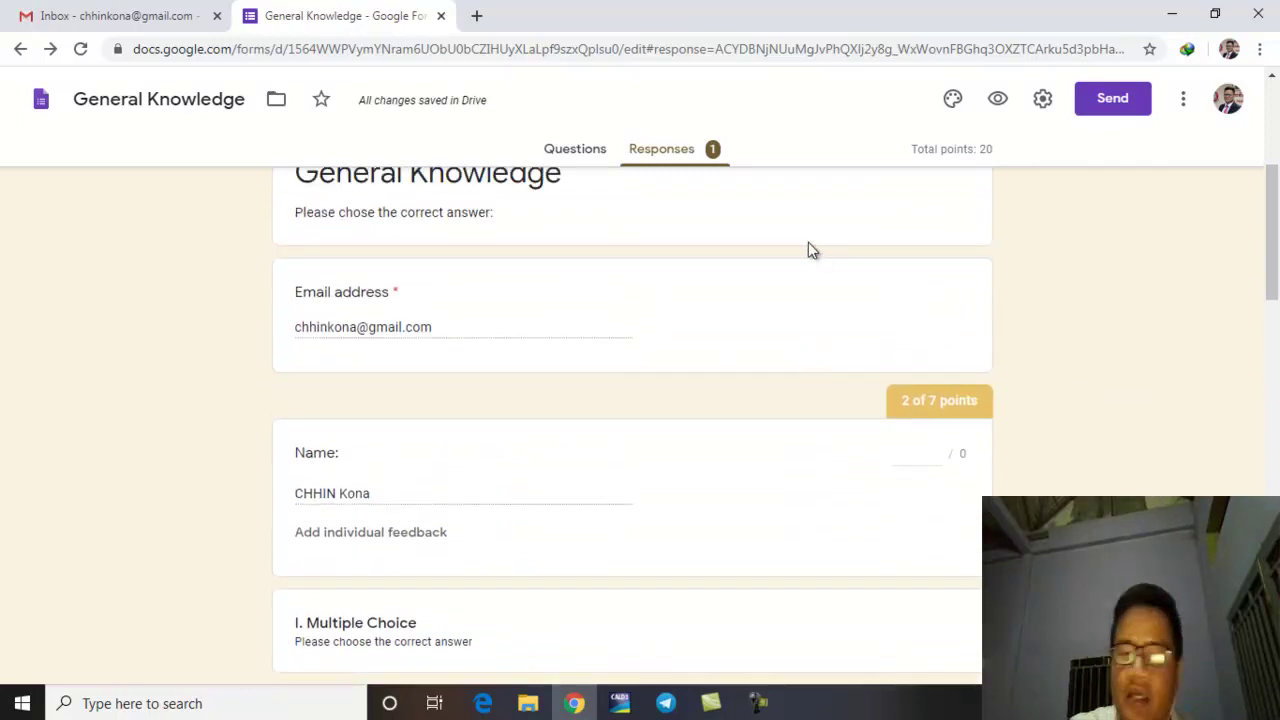
scroll(854, 276, "up", 5)
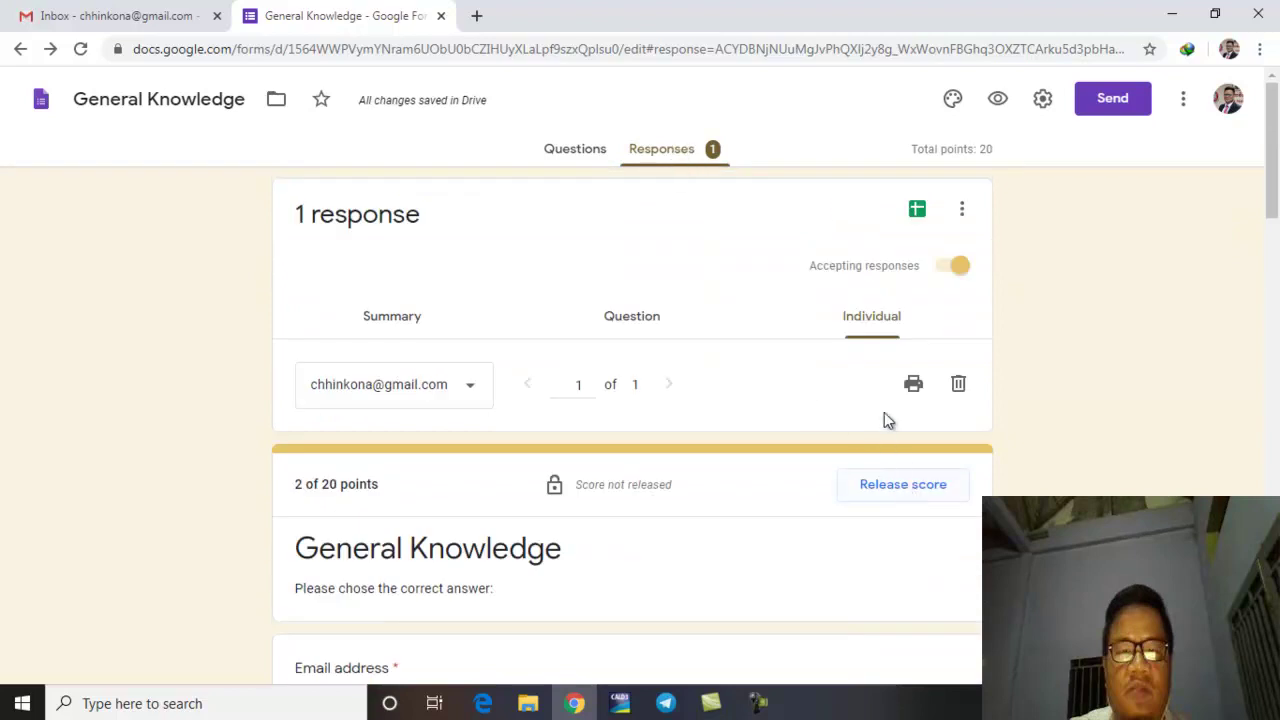
scroll(614, 464, "down", 5)
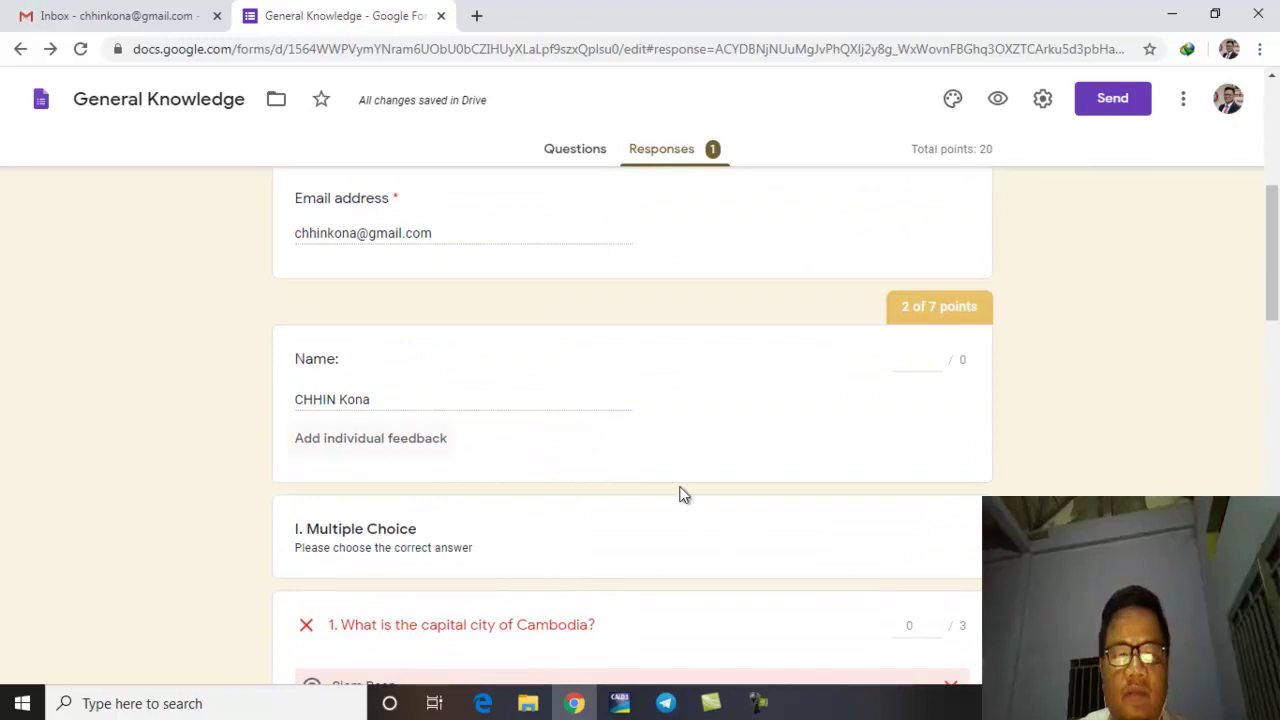
scroll(766, 491, "down", 10)
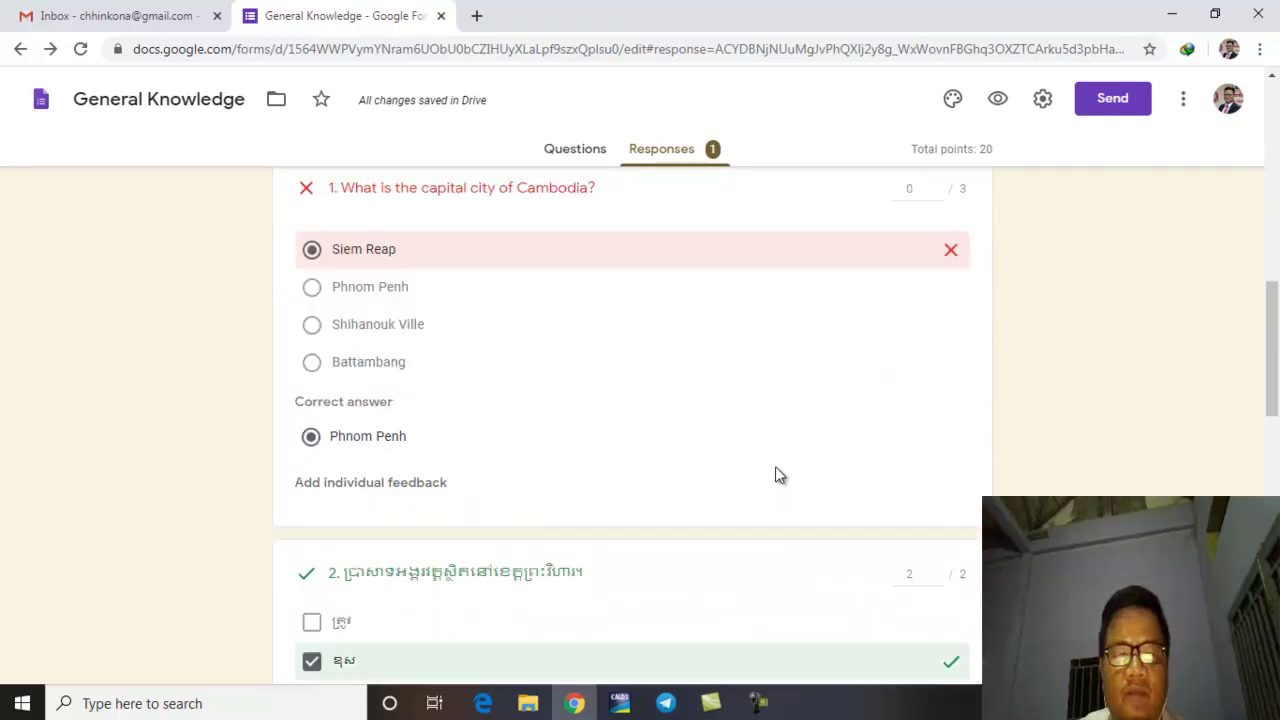
scroll(775, 466, "down", 5)
scroll(750, 535, "up", 4)
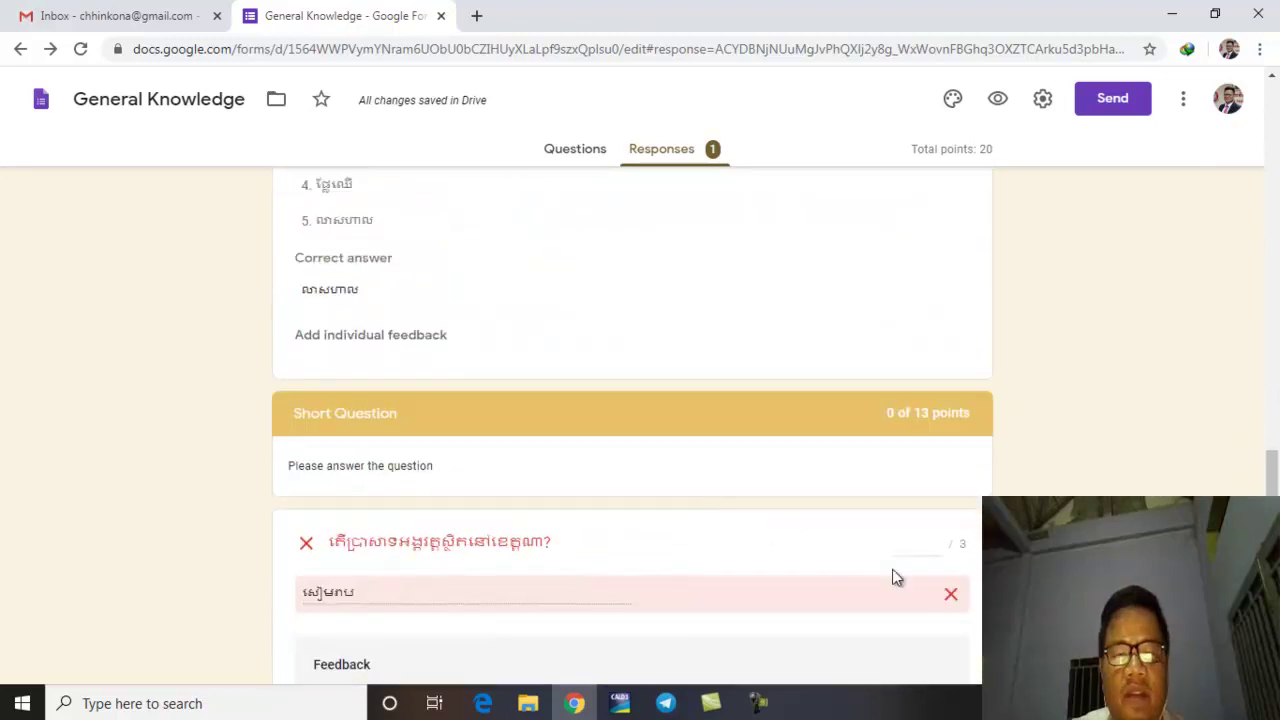
scroll(870, 558, "down", 2)
scroll(922, 610, "down", 1)
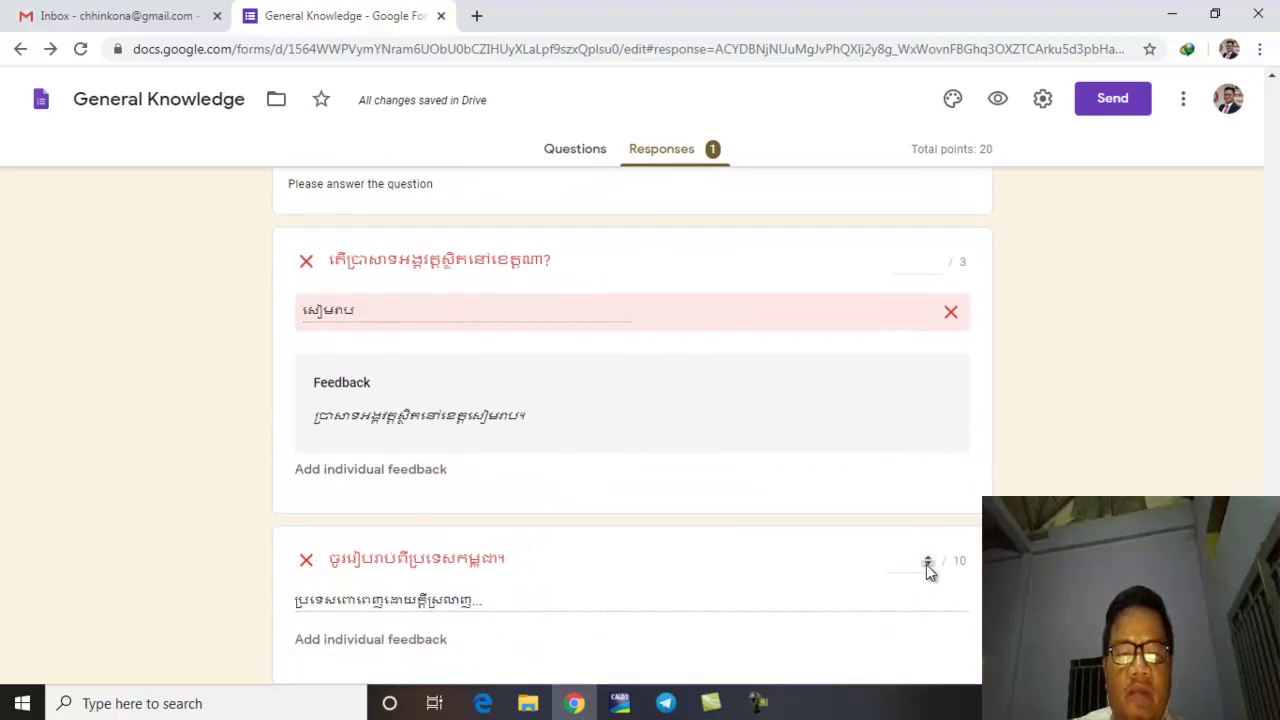
scroll(950, 531, "up", 6)
scroll(949, 590, "down", 7)
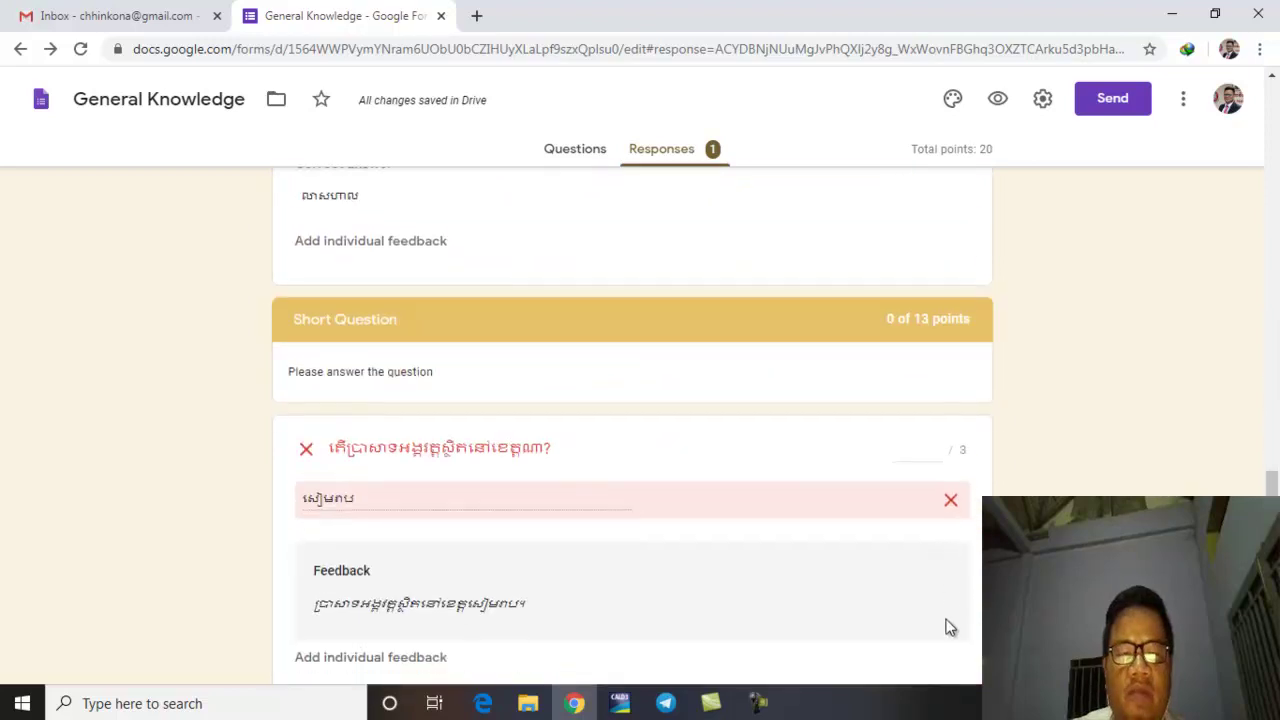
scroll(940, 586, "up", 7)
scroll(935, 571, "up", 5)
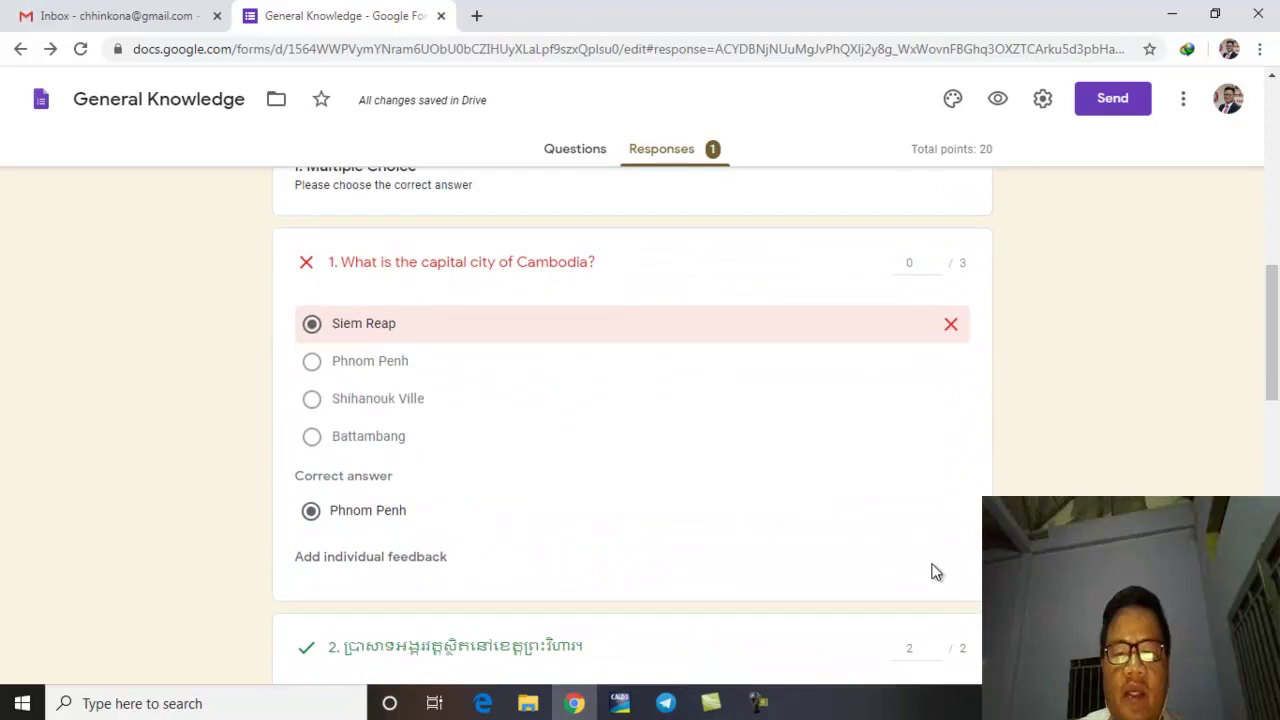
scroll(940, 451, "up", 1)
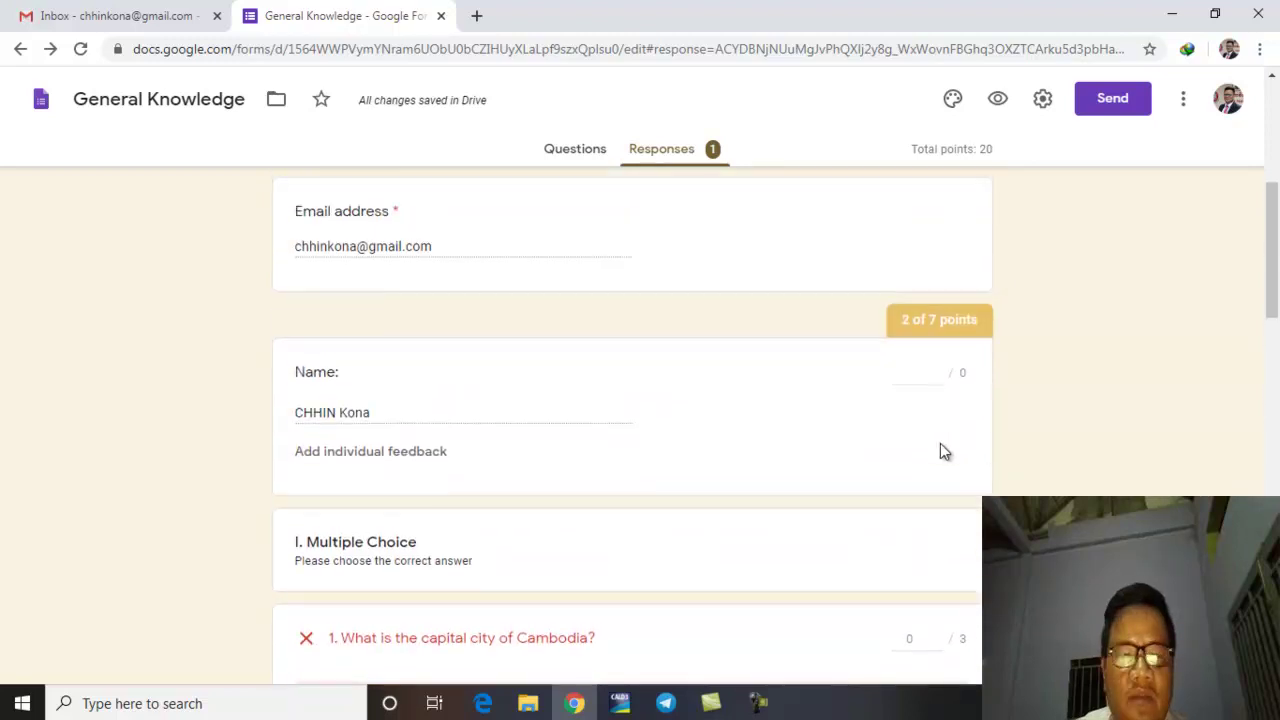
scroll(922, 343, "up", 2)
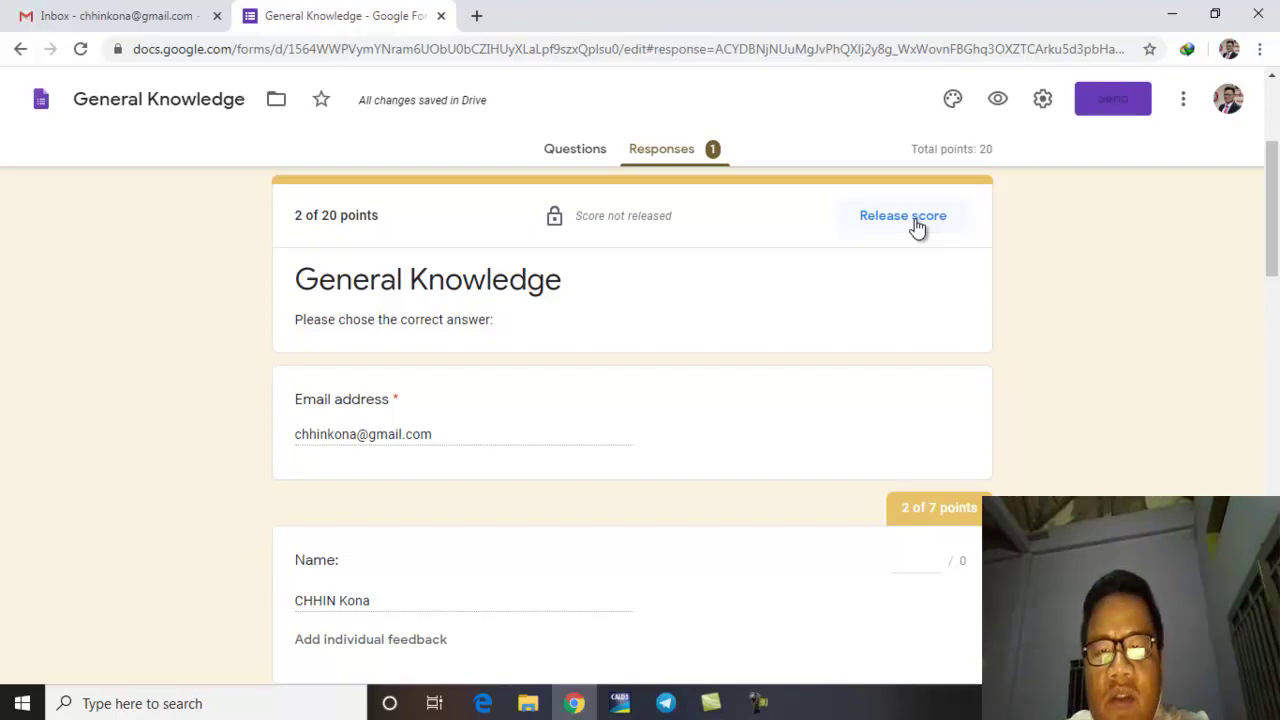
Step: Cancel releasing the score and close the General Knowledge form, leaving the Gmail inbox
left_click(914, 222)
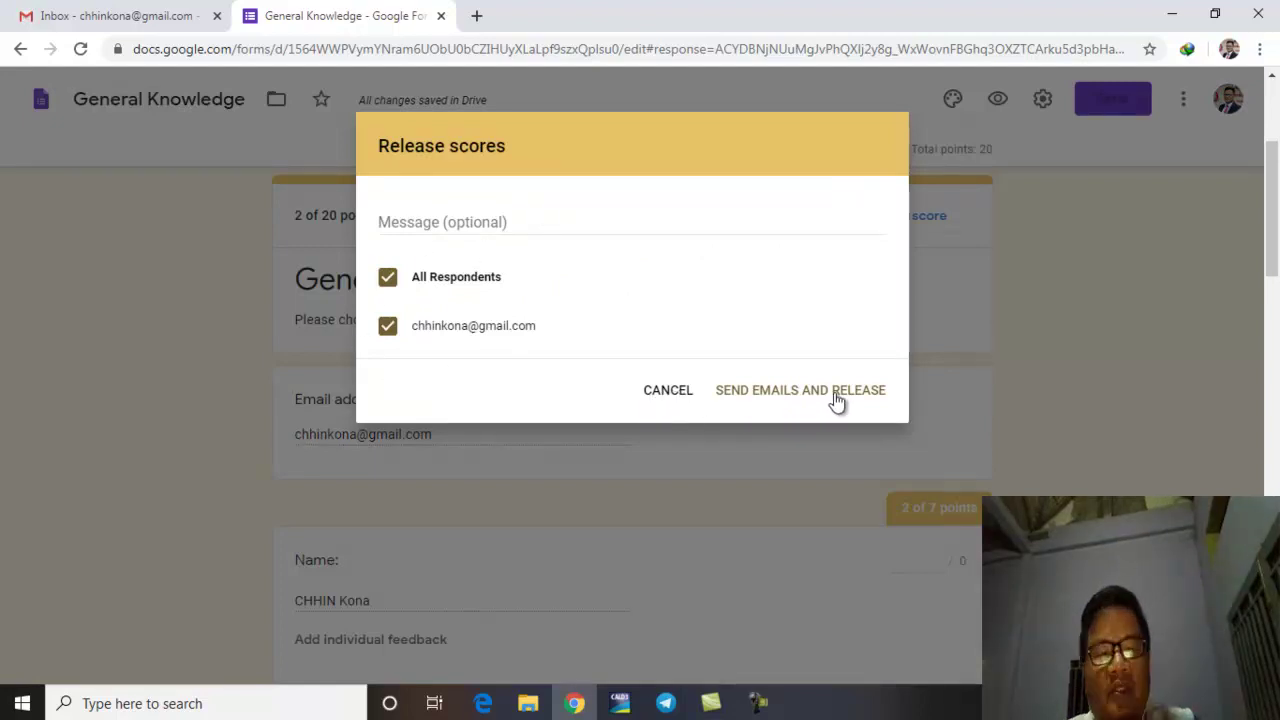
left_click(674, 392)
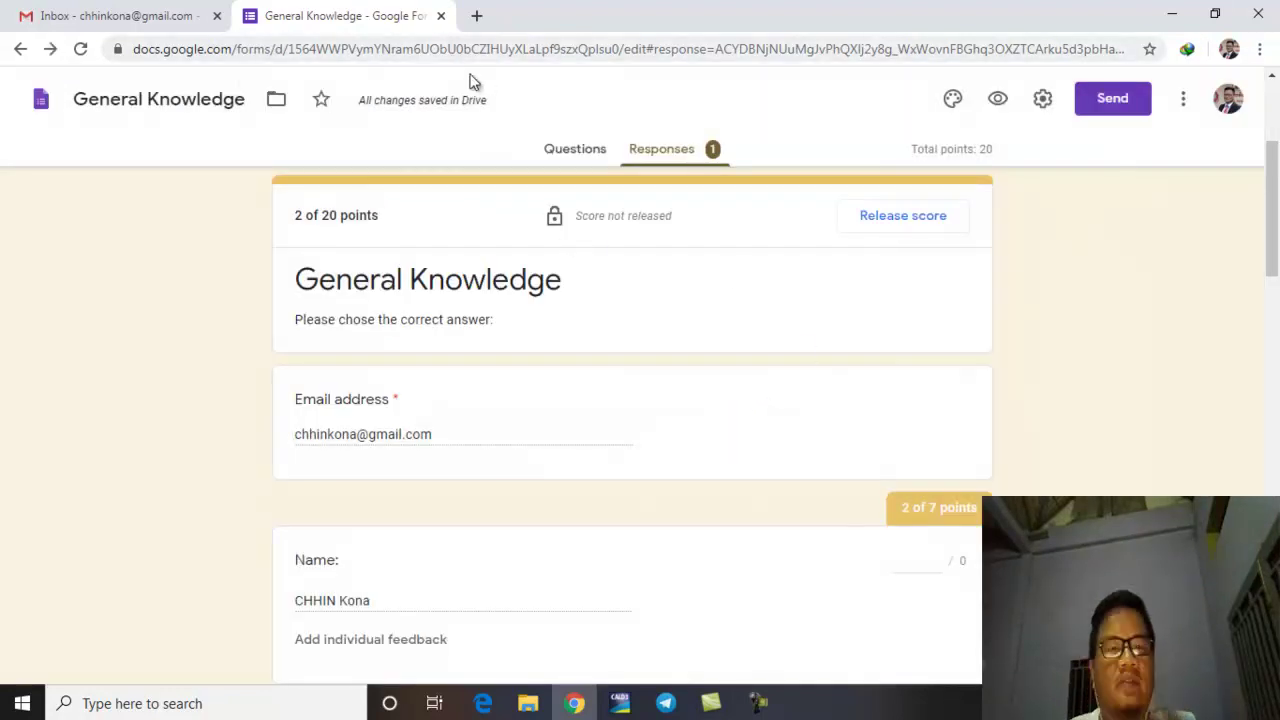
left_click(440, 17)
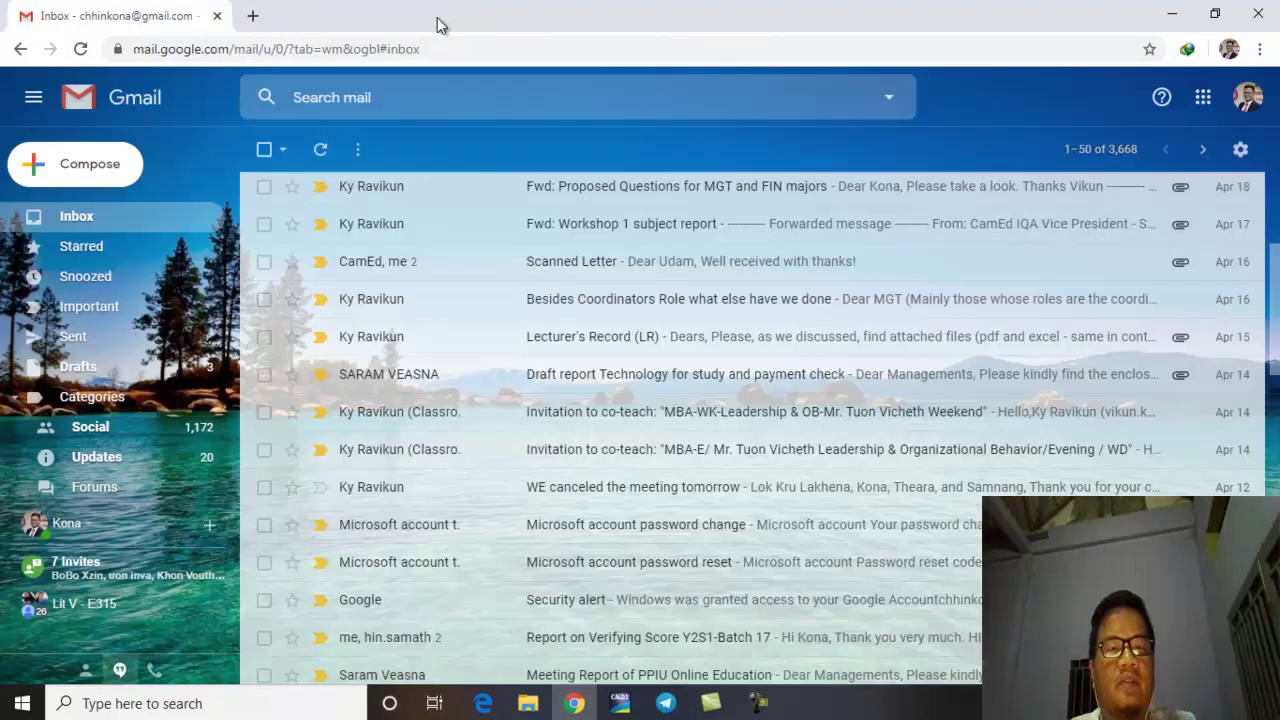
Step: Launch Google Classroom from Gmail's apps launcher to list the classes, including IQA Classroom
left_click(1201, 106)
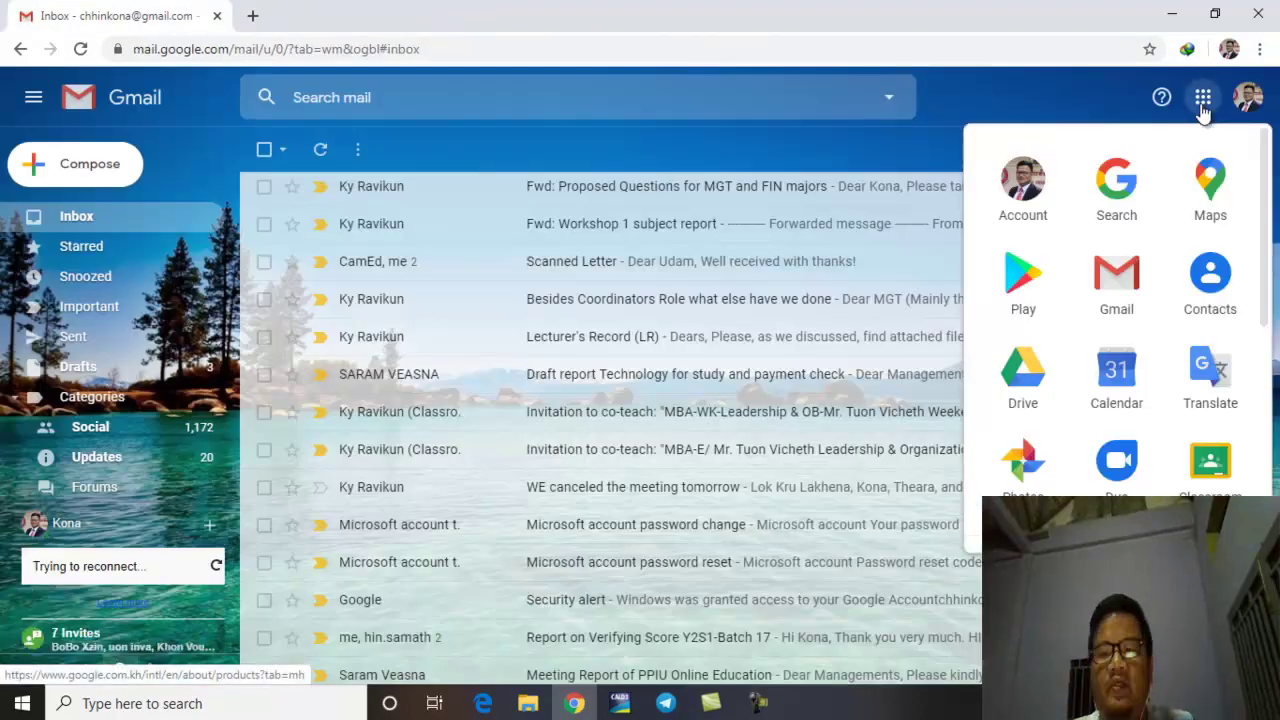
left_click_drag(1023, 375, 1208, 468)
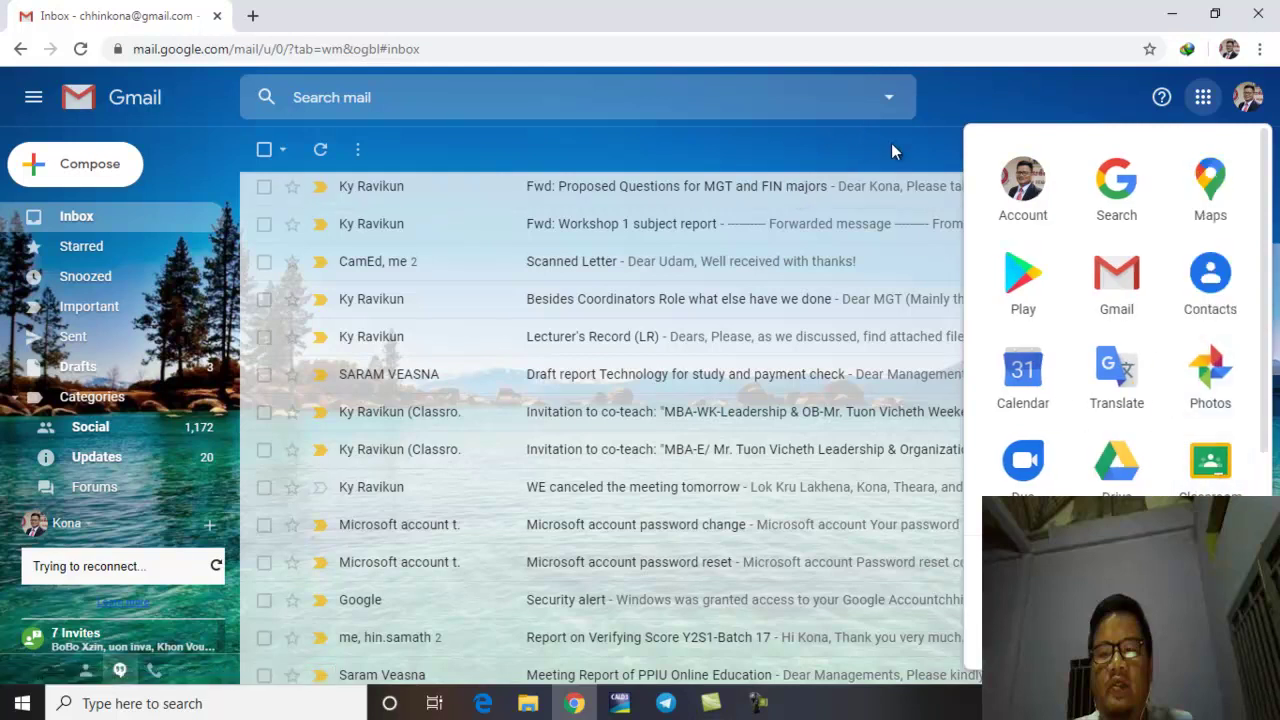
left_click(895, 147)
left_click(1203, 100)
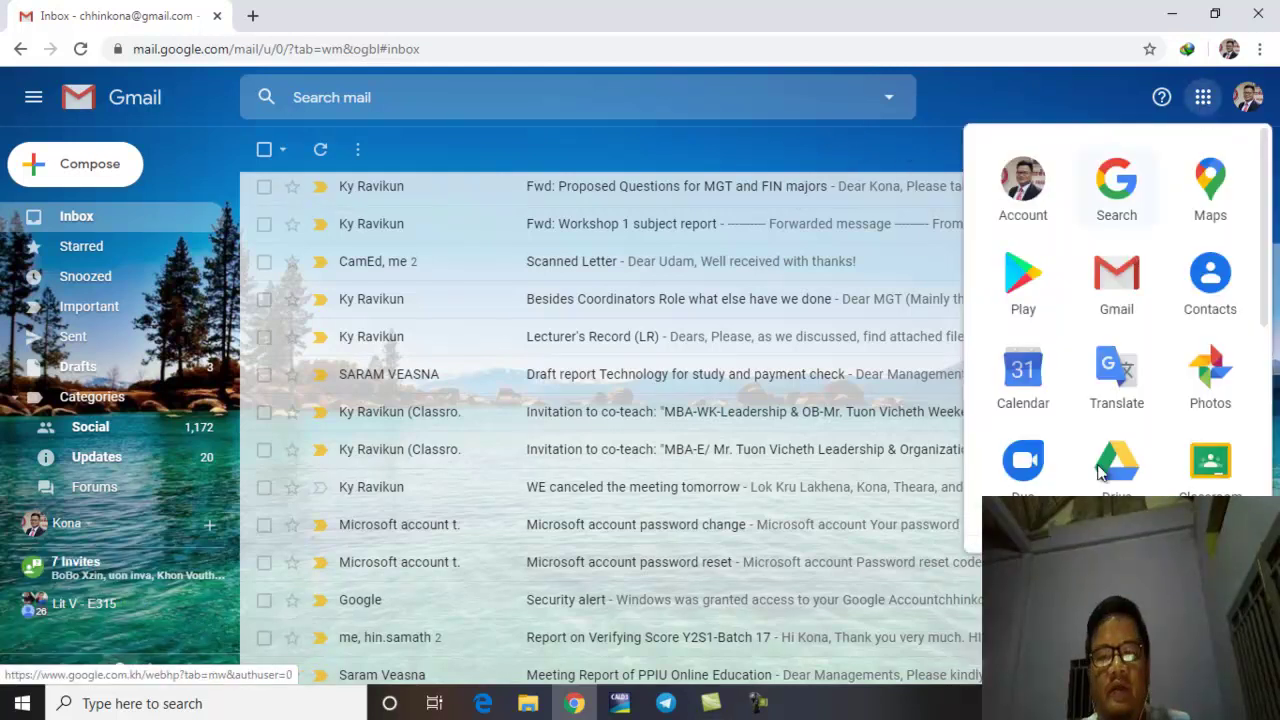
scroll(1150, 450, "down", 1)
left_click(1212, 370)
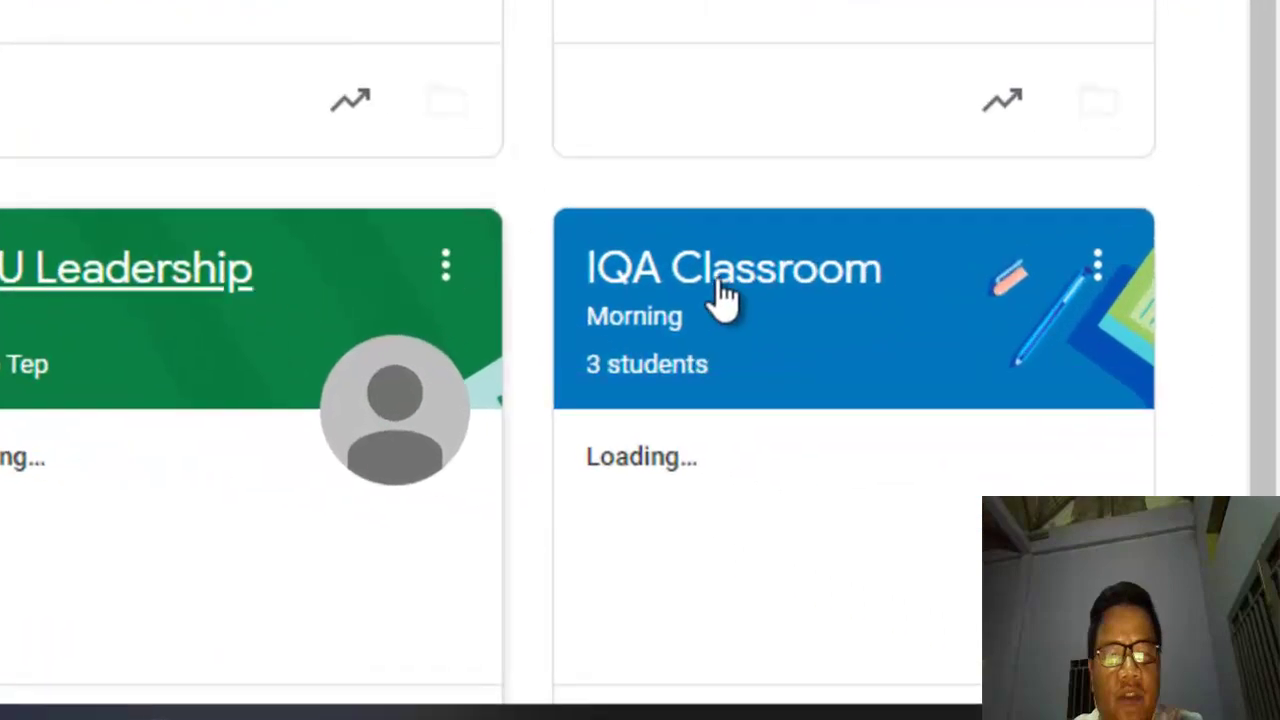
Step: Open IQA Classroom's Classwork page and create a new Quiz assignment
left_click(720, 283)
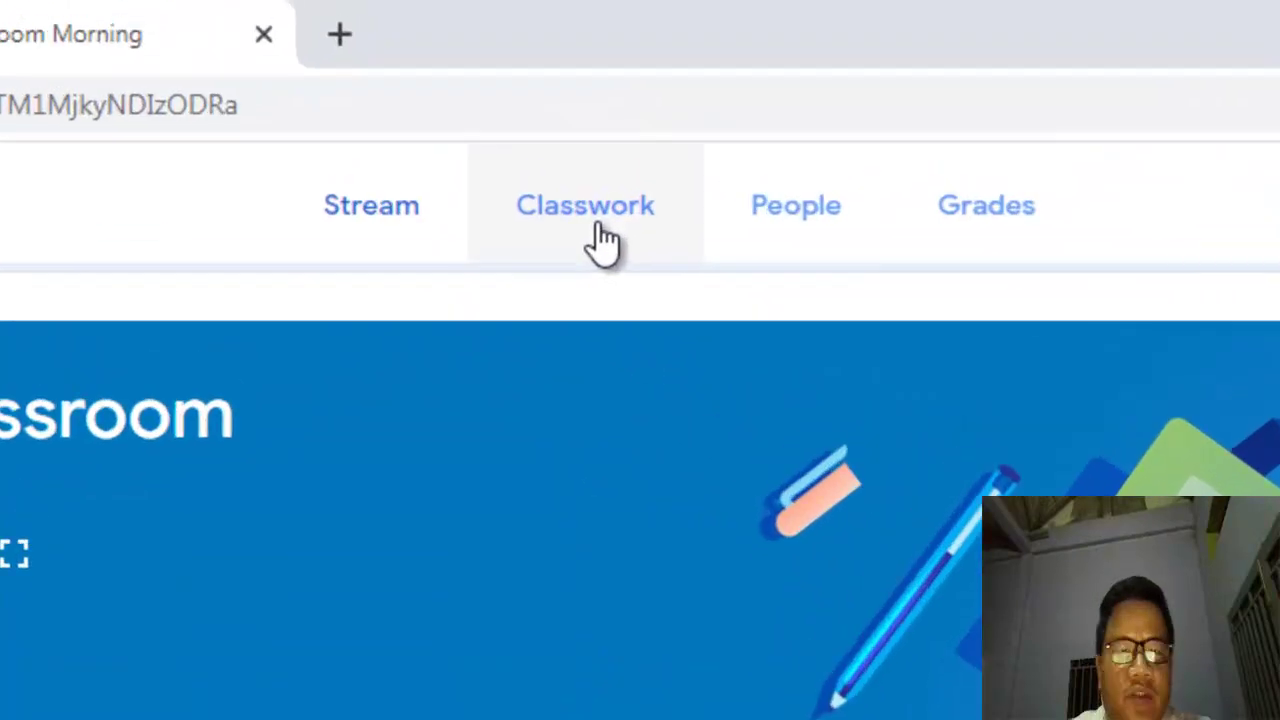
left_click(543, 123)
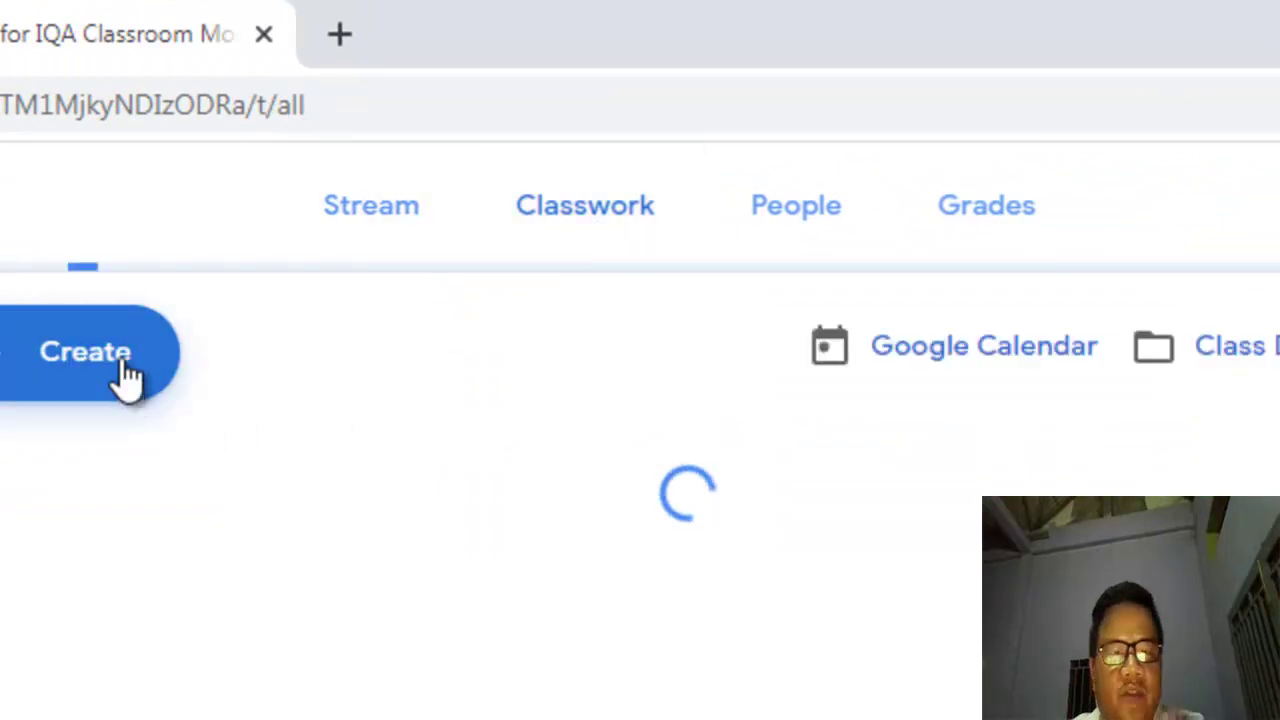
left_click(125, 377)
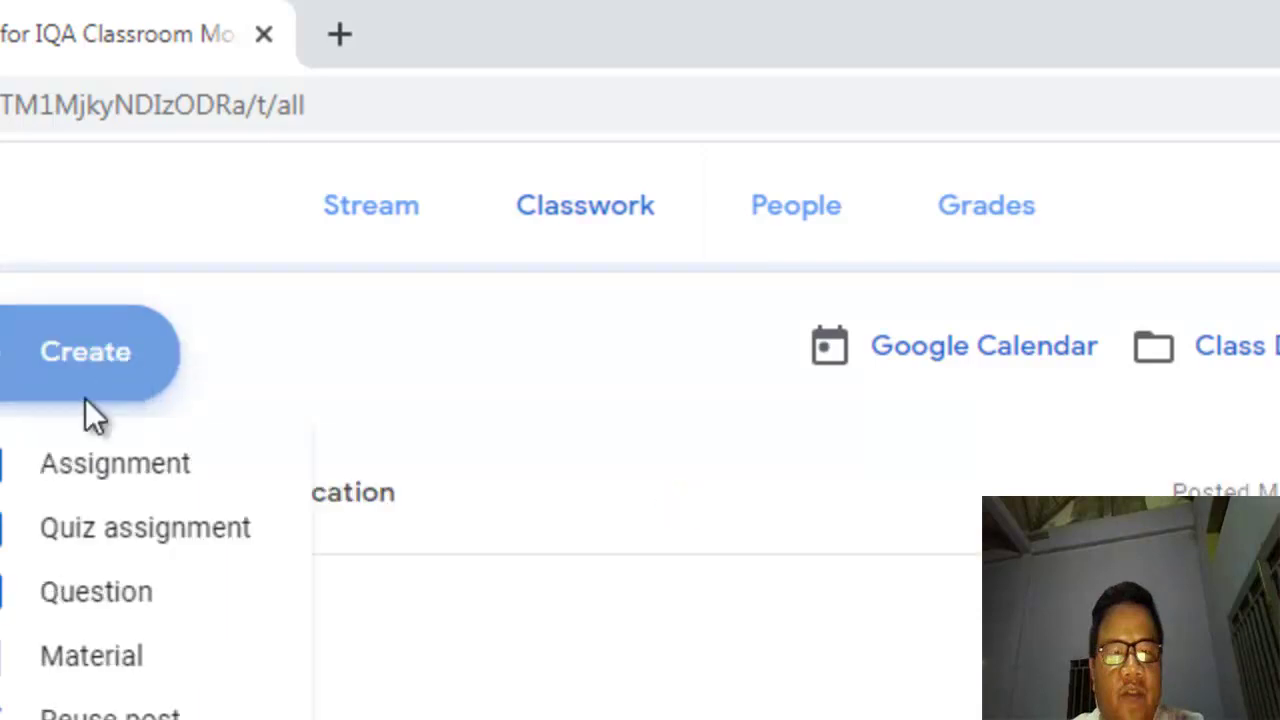
left_click(130, 532)
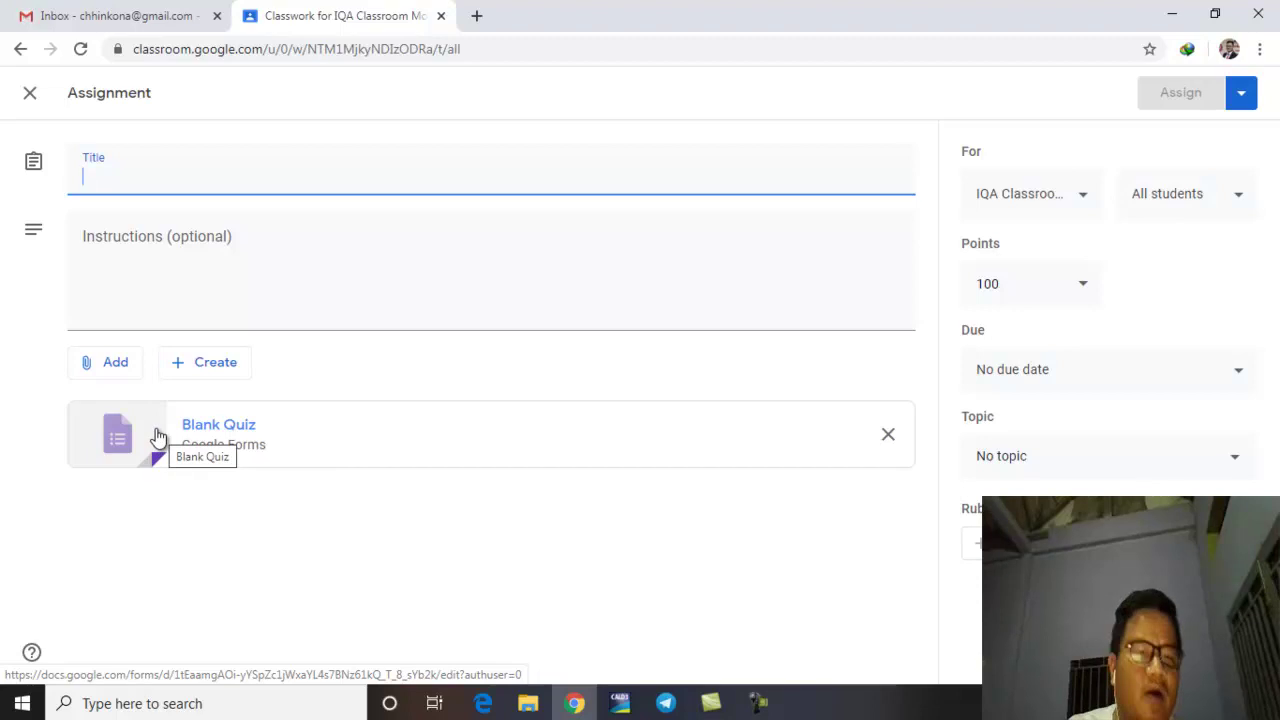
Step: Discard the quiz draft and start a new plain assignment in IQA Classroom
left_click(31, 96)
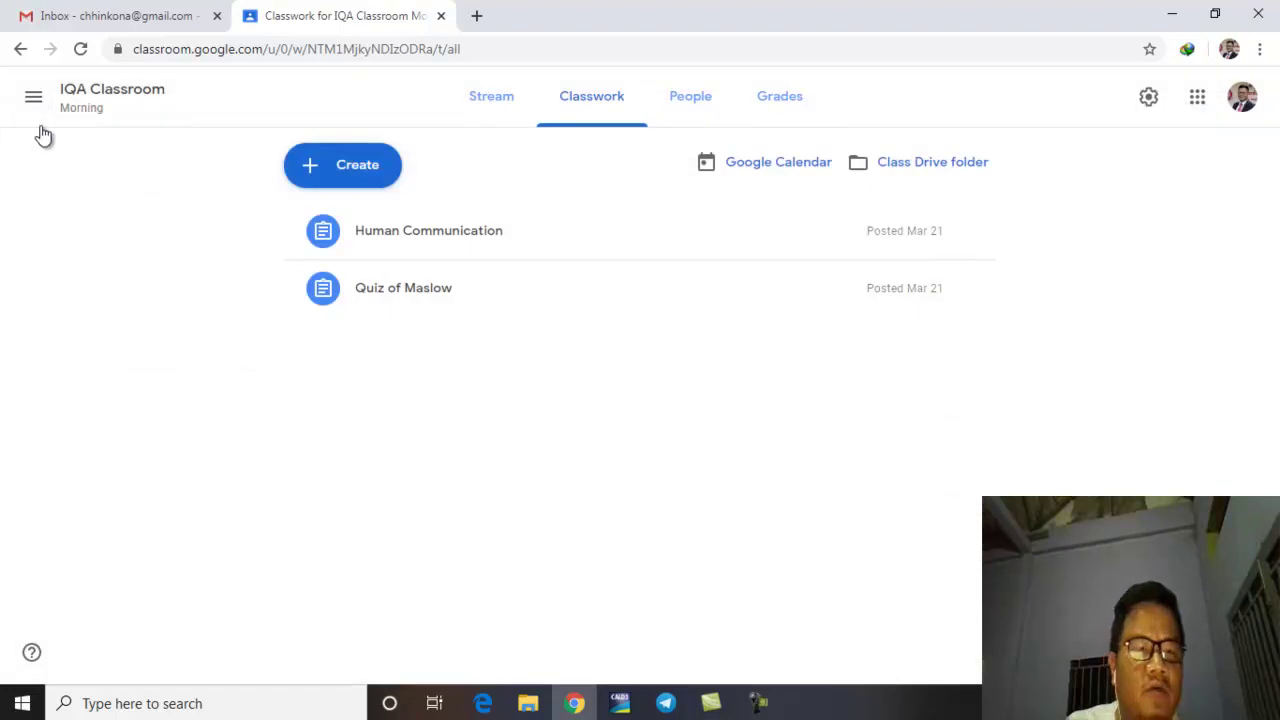
left_click(360, 167)
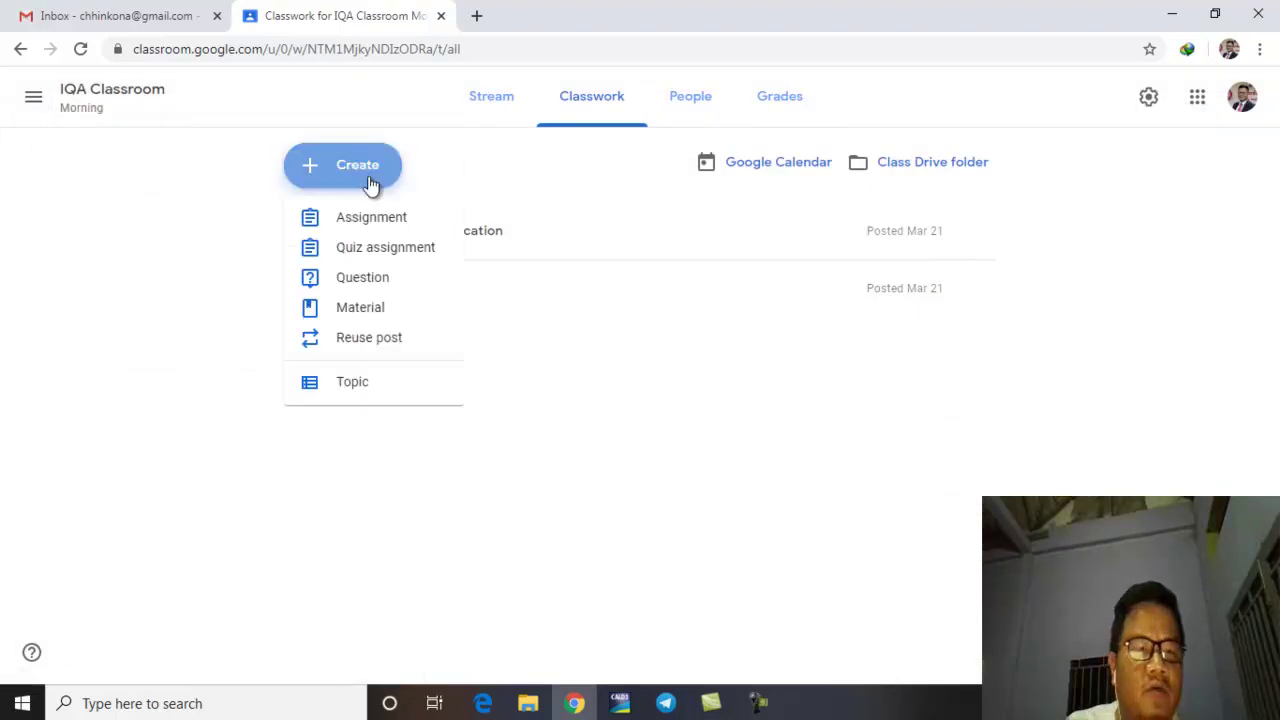
left_click(372, 222)
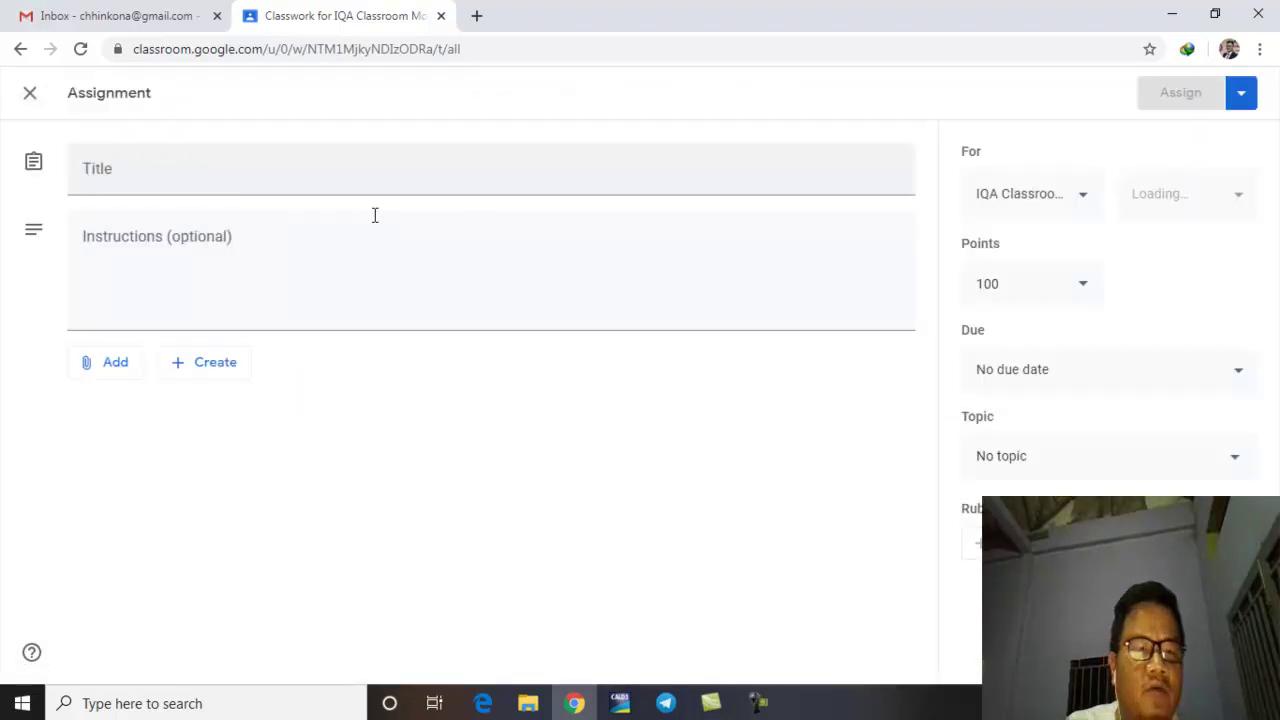
Step: Show the new-file choices (Docs, Slides, Sheets, Drawings, Forms) for attaching to the assignment
left_click(130, 368)
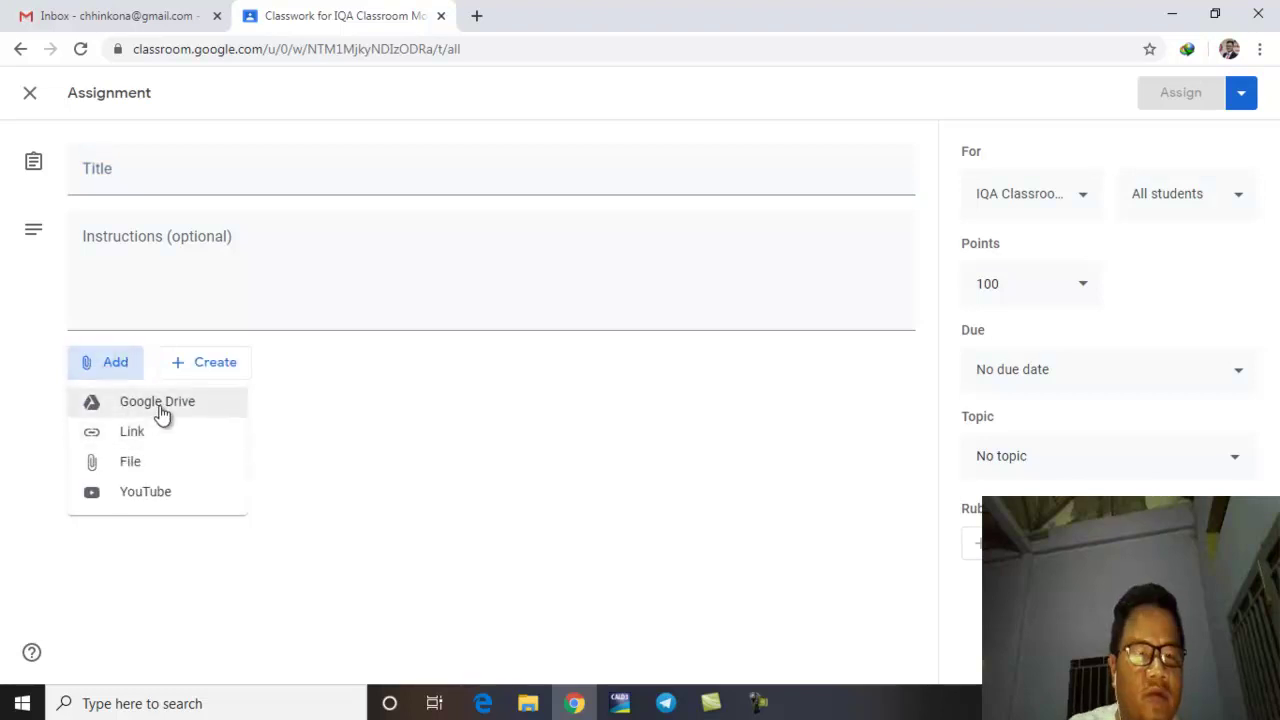
left_click(221, 375)
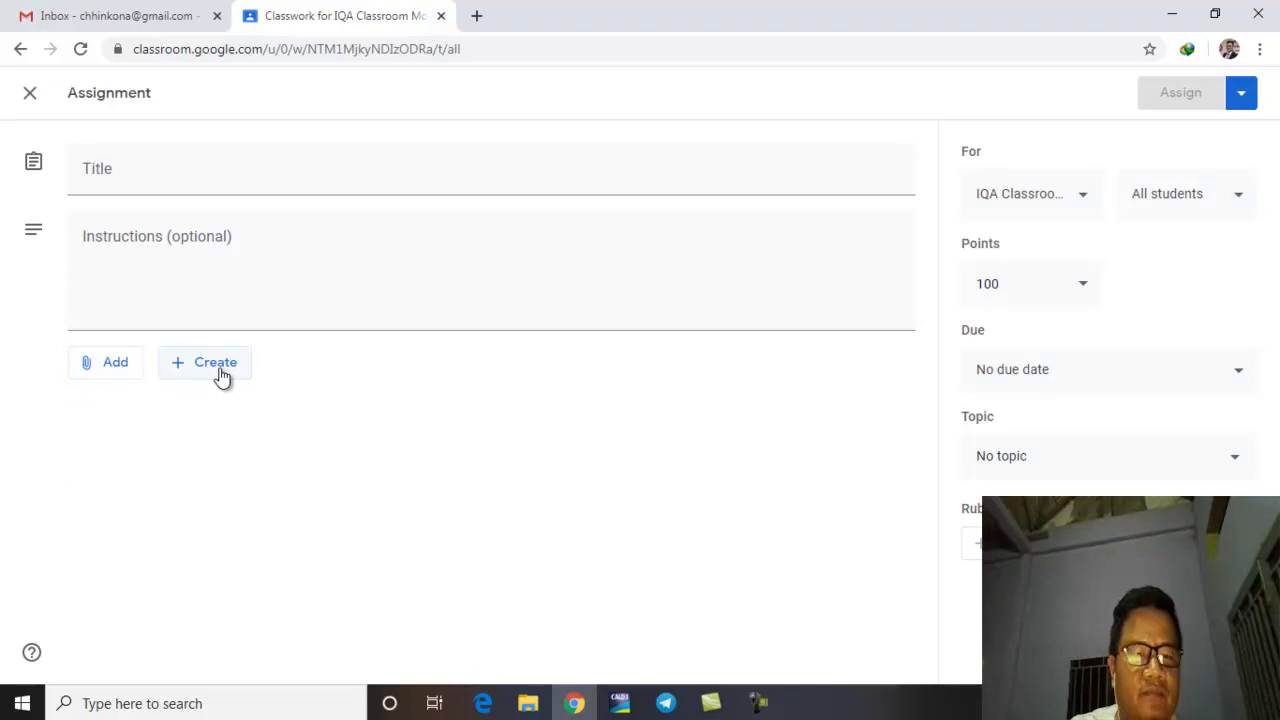
left_click(241, 374)
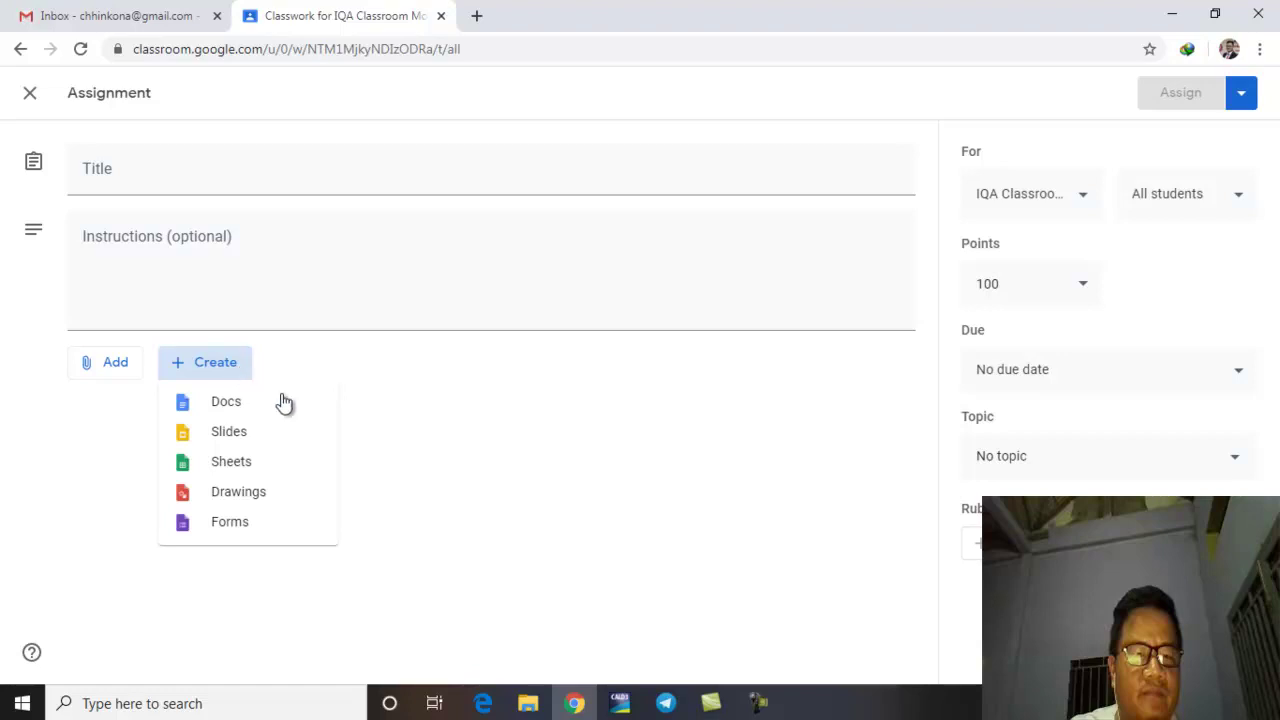
left_click(386, 424)
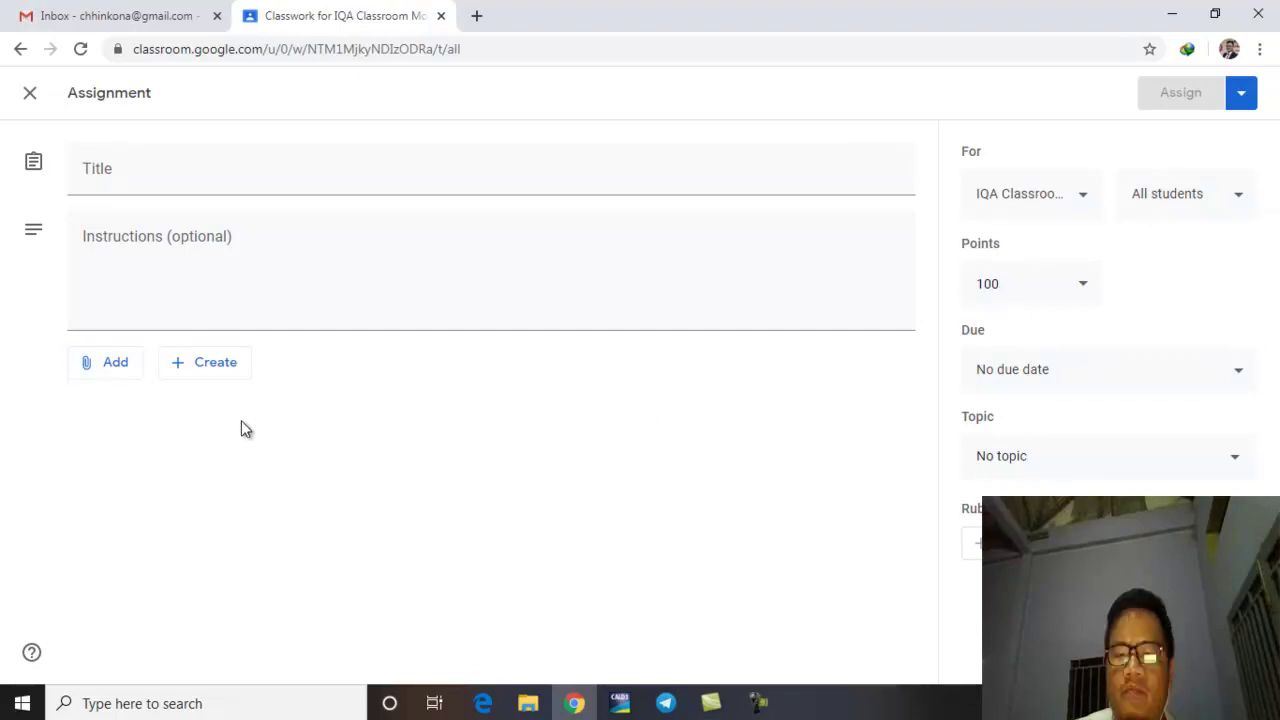
left_click(225, 366)
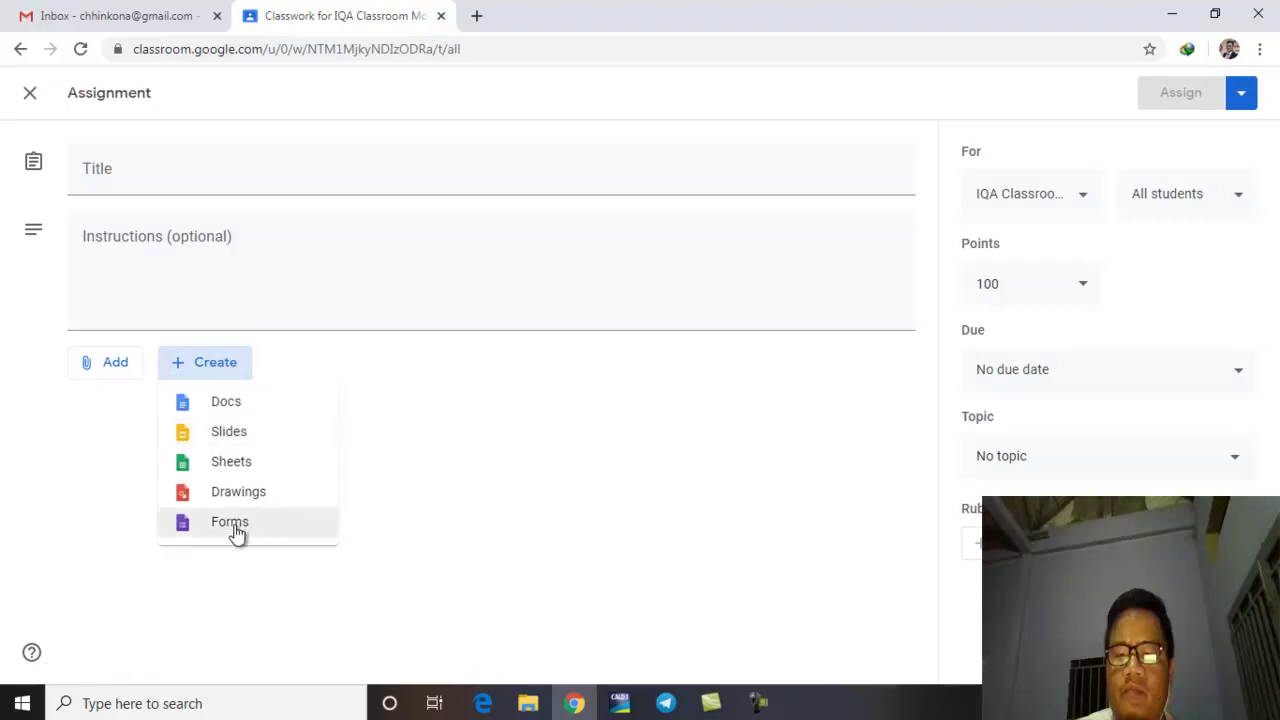